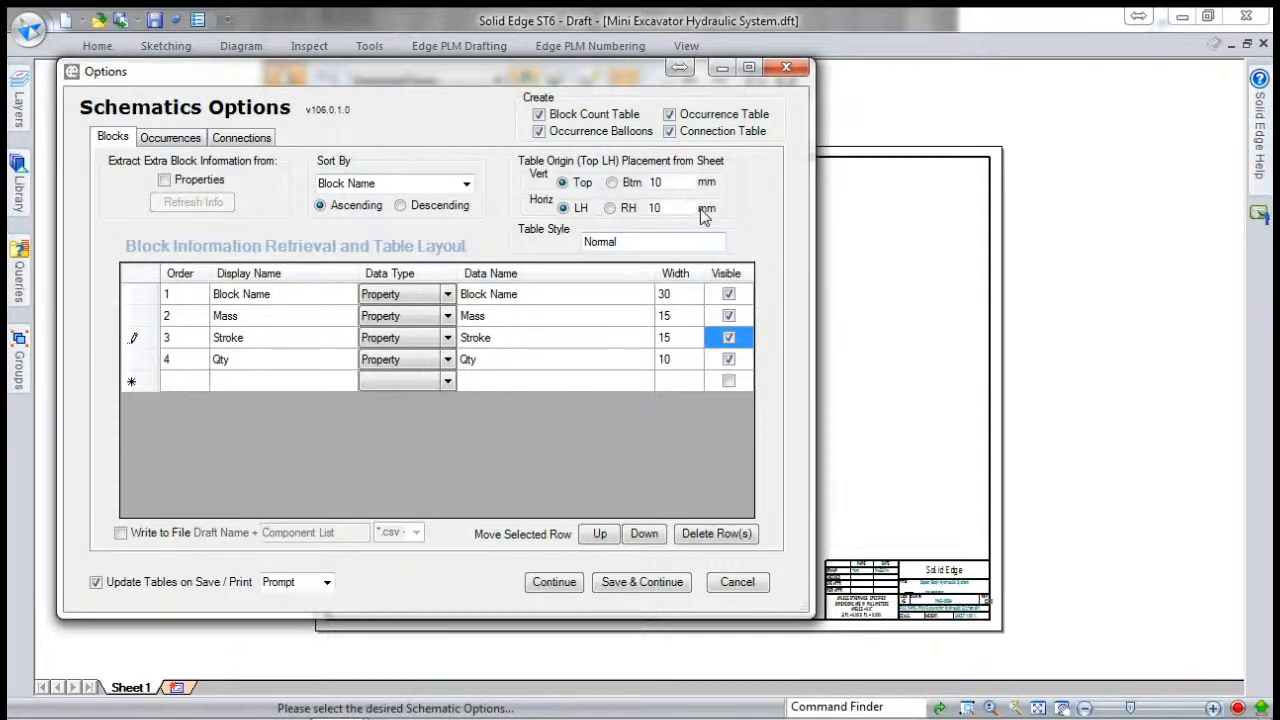
Retrieve the Valve Pressure Control 5 block for the occurrence table, keeping only its Pressure label and leaving out P and T.
click(172, 138)
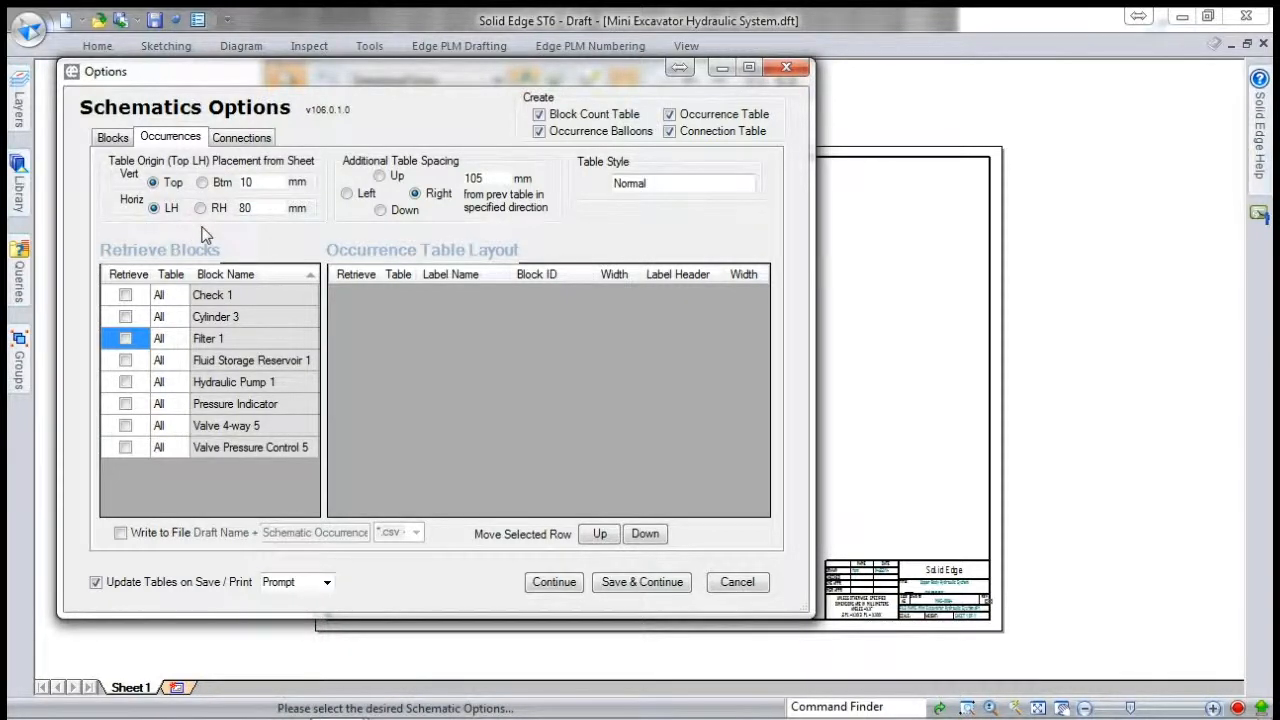
click(126, 448)
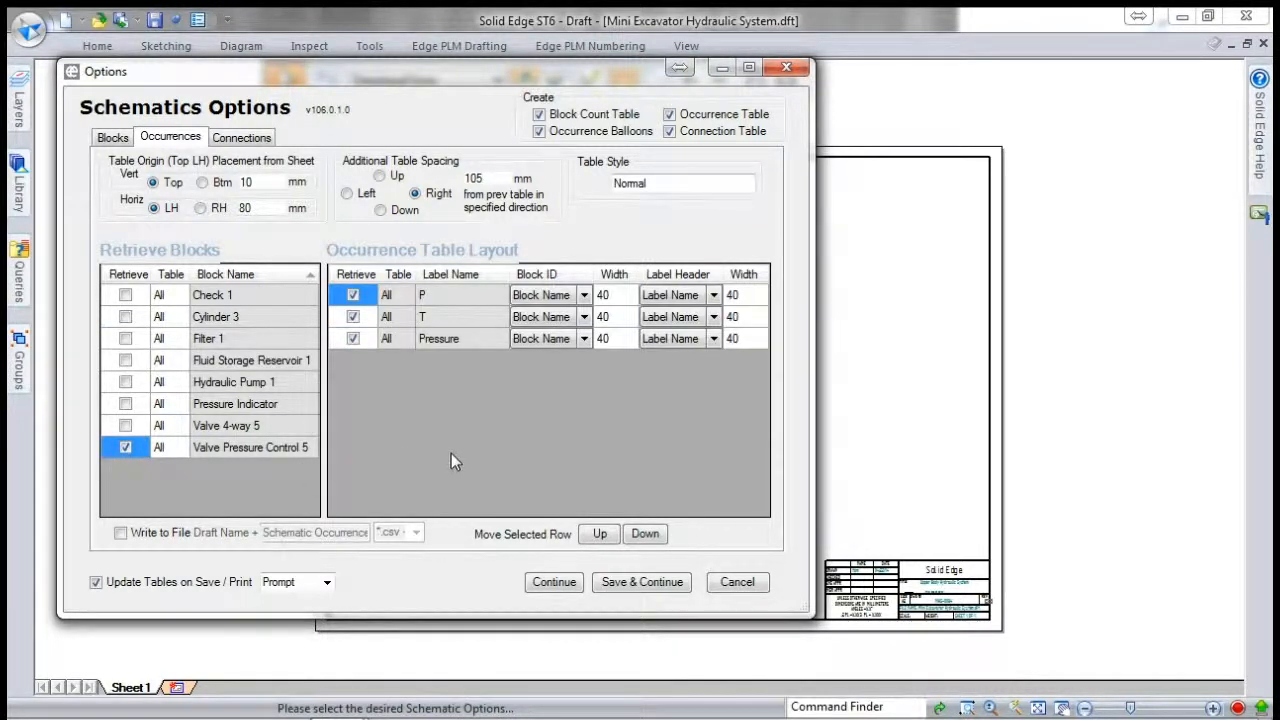
click(354, 317)
click(353, 295)
Review the label names excluded from anchor connections and the write-to-file settings for connections, occurrences and blocks.
click(245, 139)
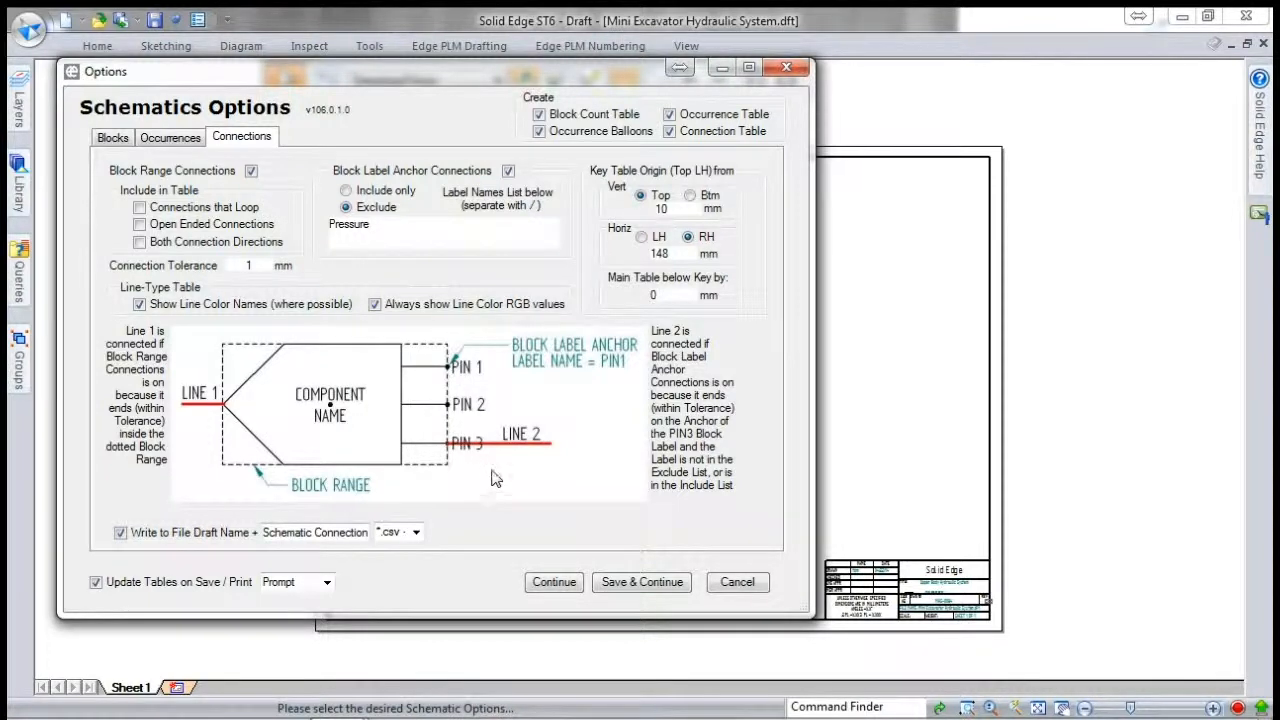
drag(395, 231, 320, 222)
click(170, 137)
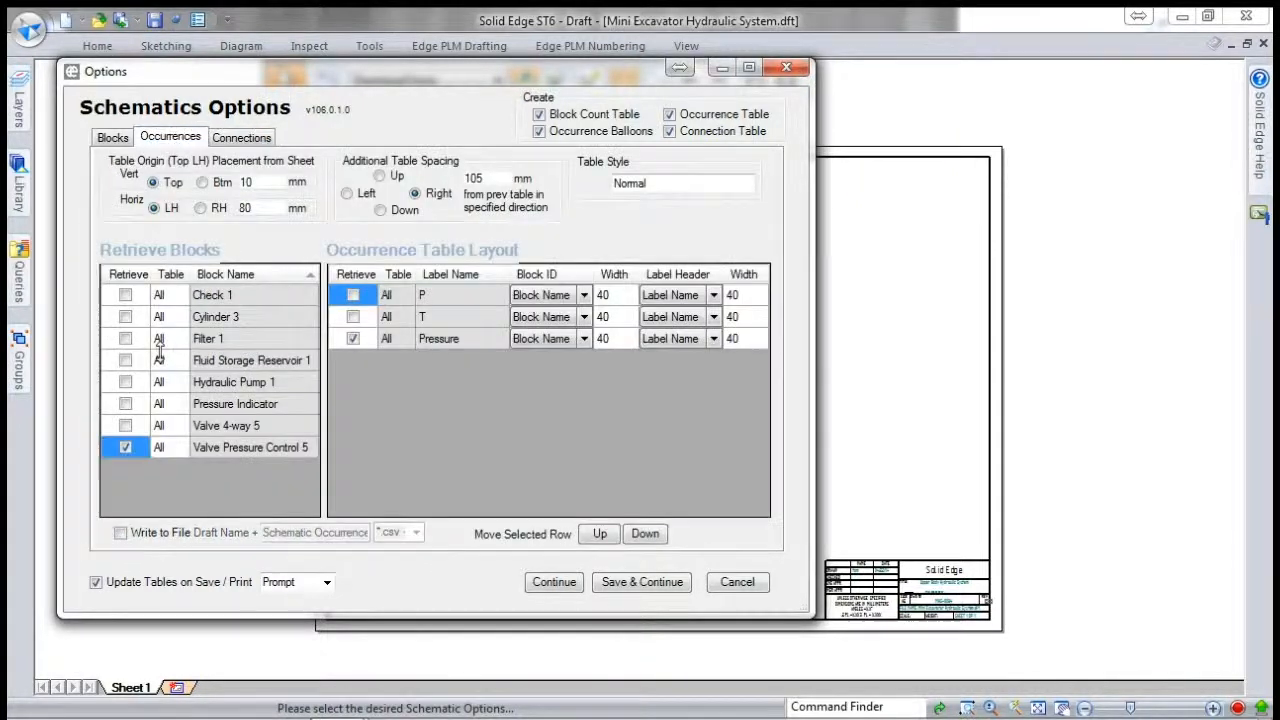
click(255, 146)
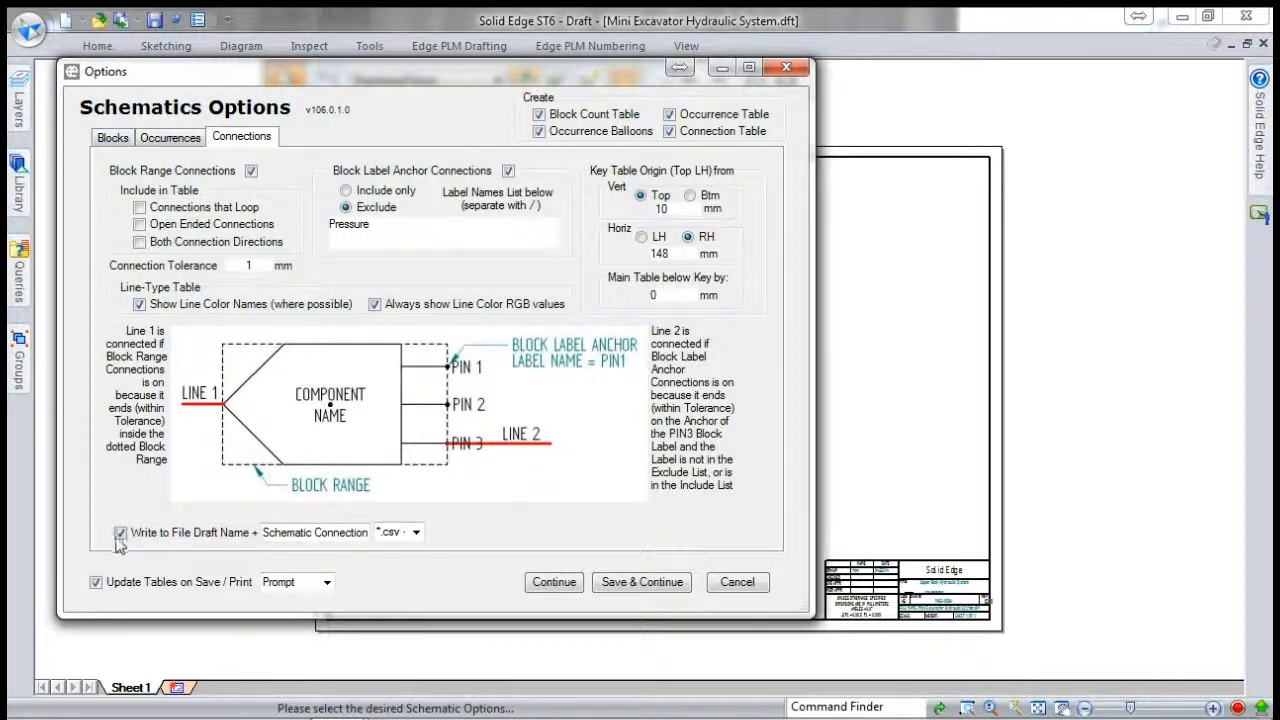
click(180, 137)
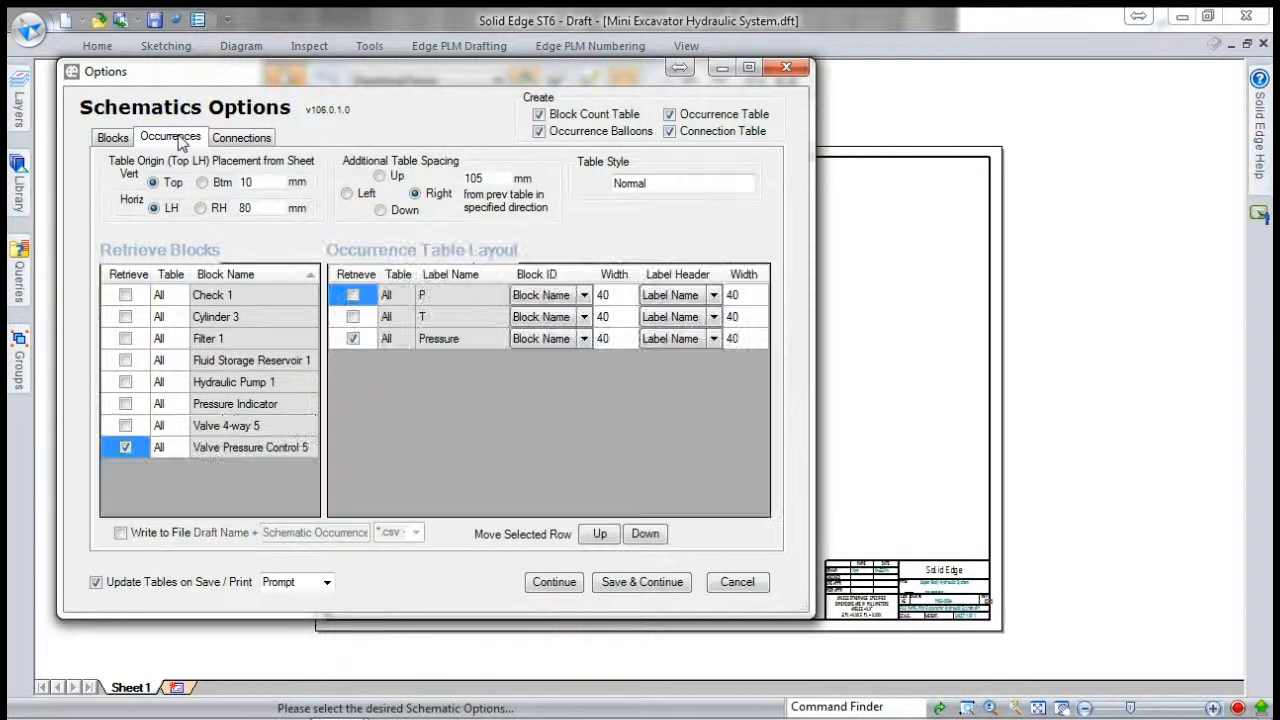
click(112, 137)
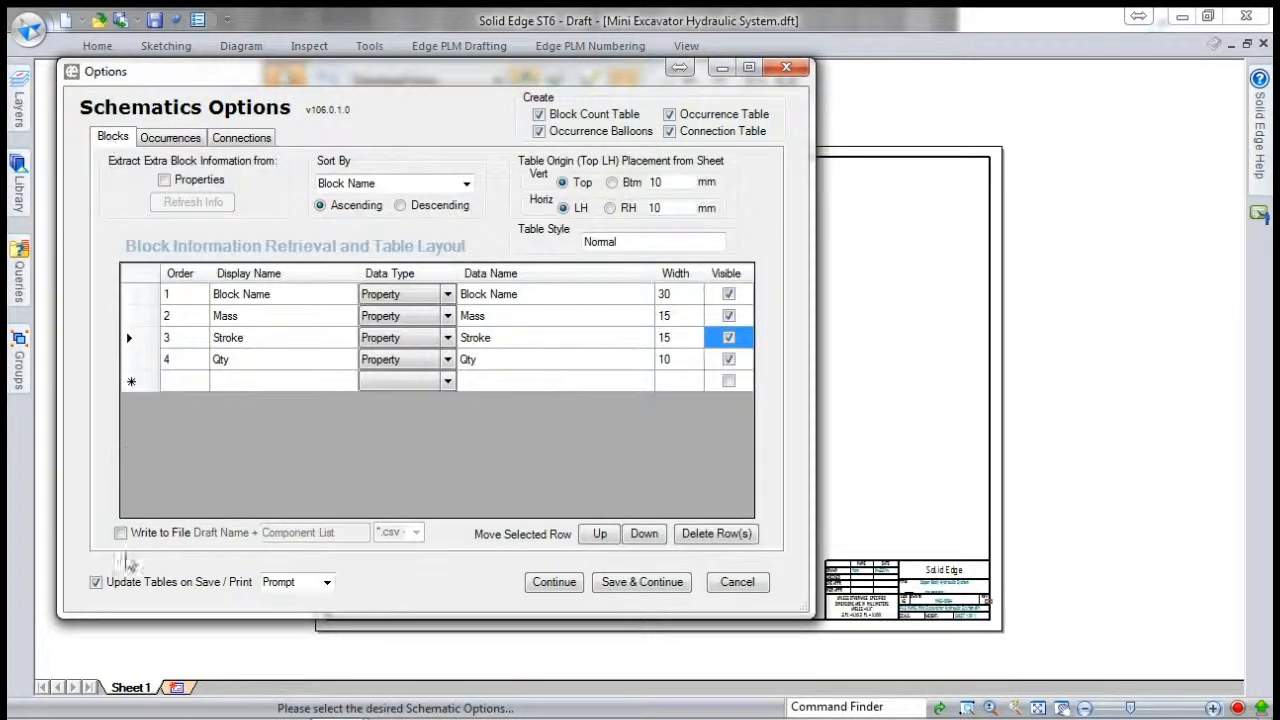
click(244, 140)
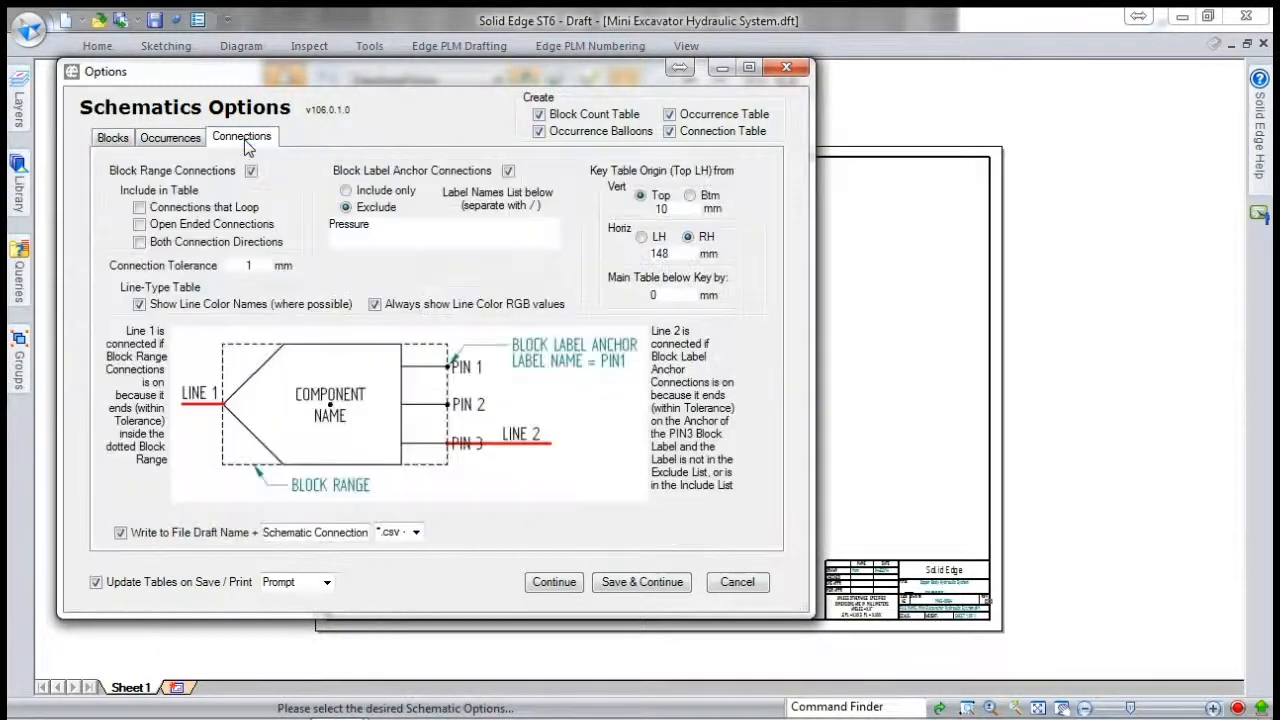
Keep CSV as the output format for the schematic connection file and continue to generate the tables.
click(416, 533)
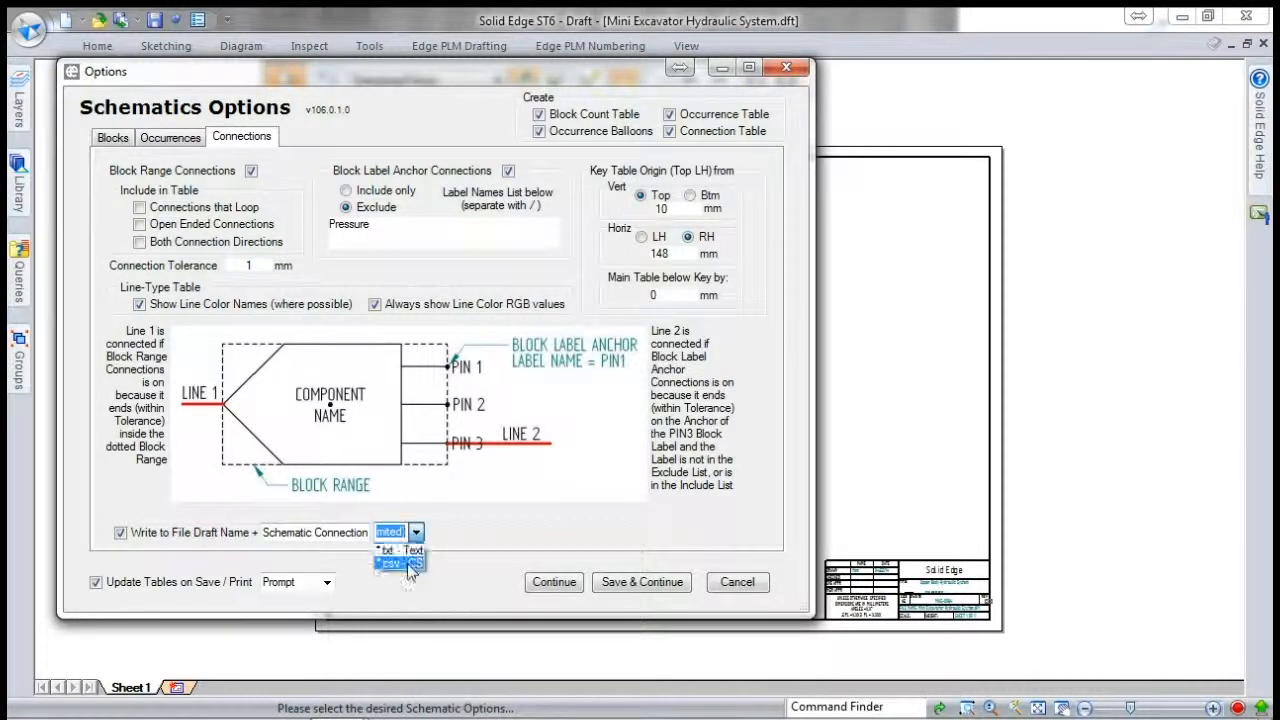
click(453, 522)
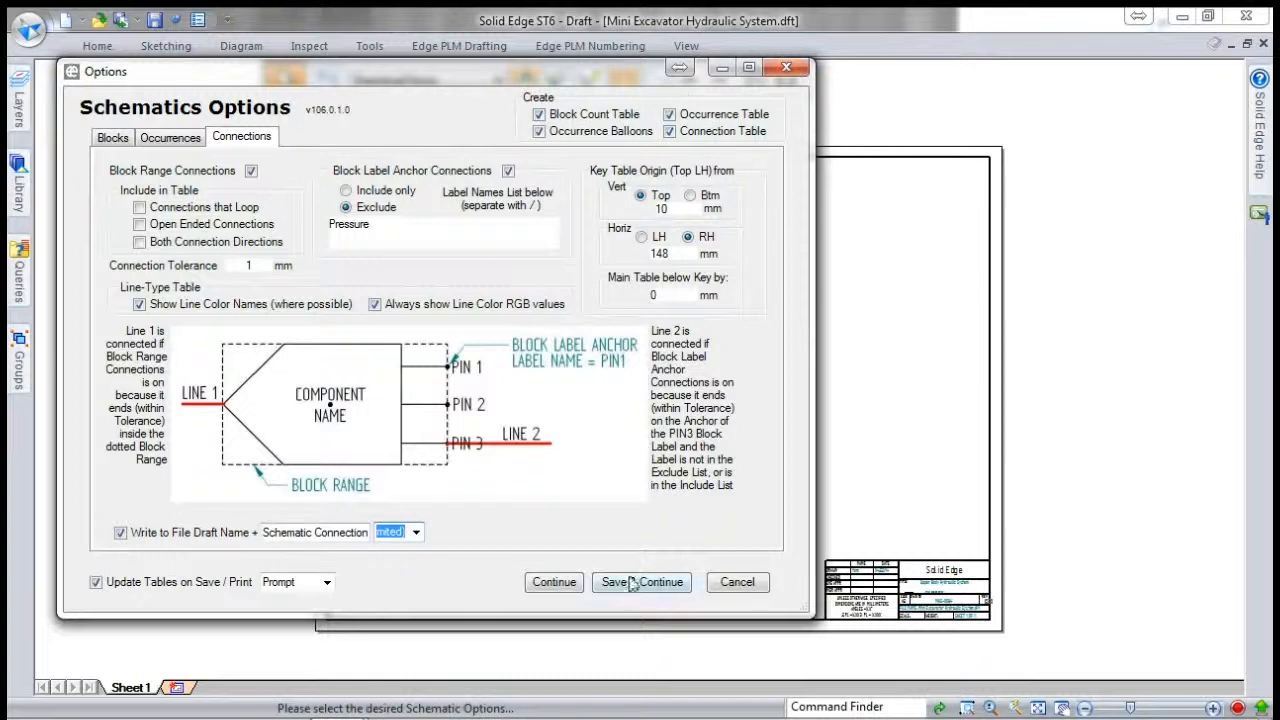
click(576, 583)
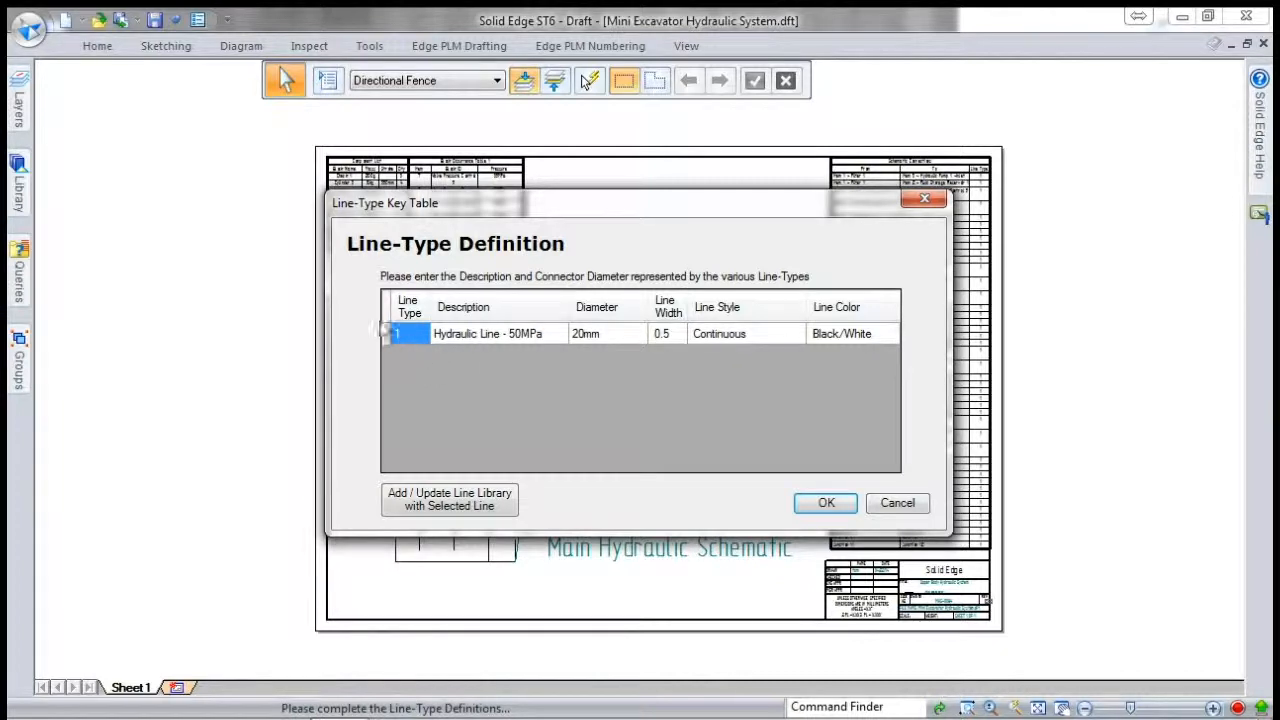
Set the diameter of the Hydraulic Line - 50MPa line type to 18mm, with the definition dialog moved clear of the schematic.
drag(763, 207, 1020, 134)
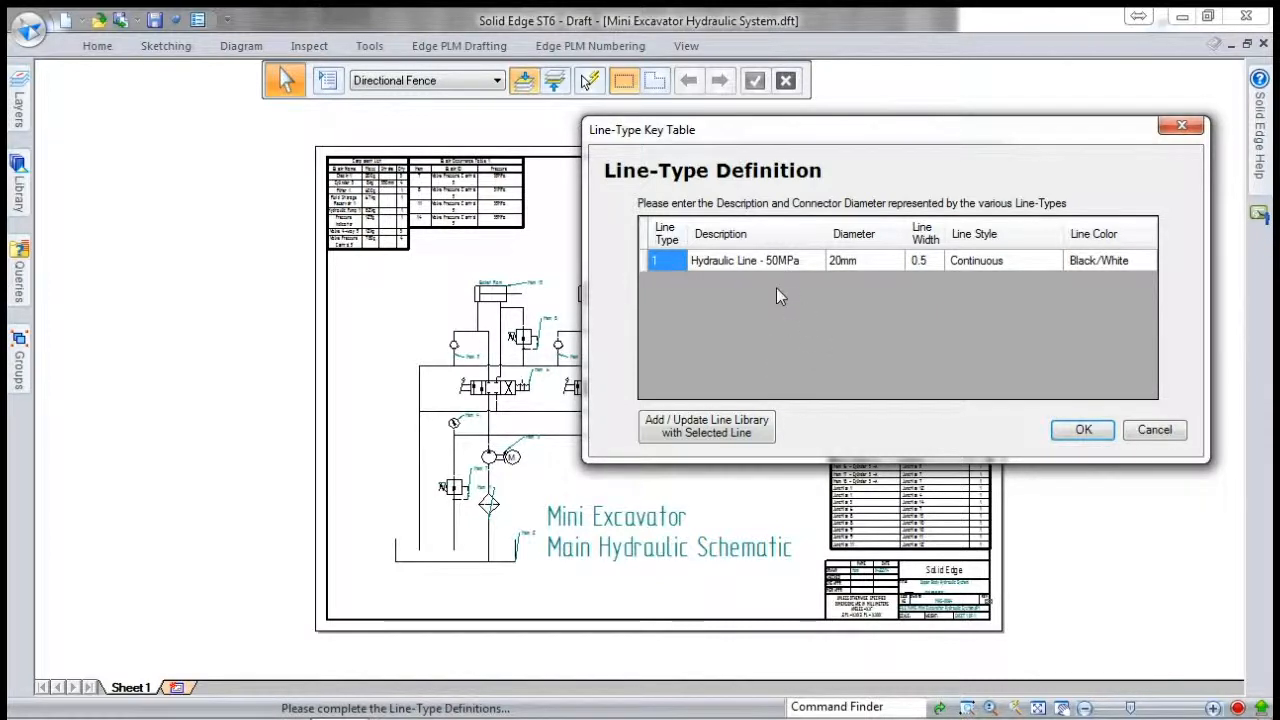
click(733, 263)
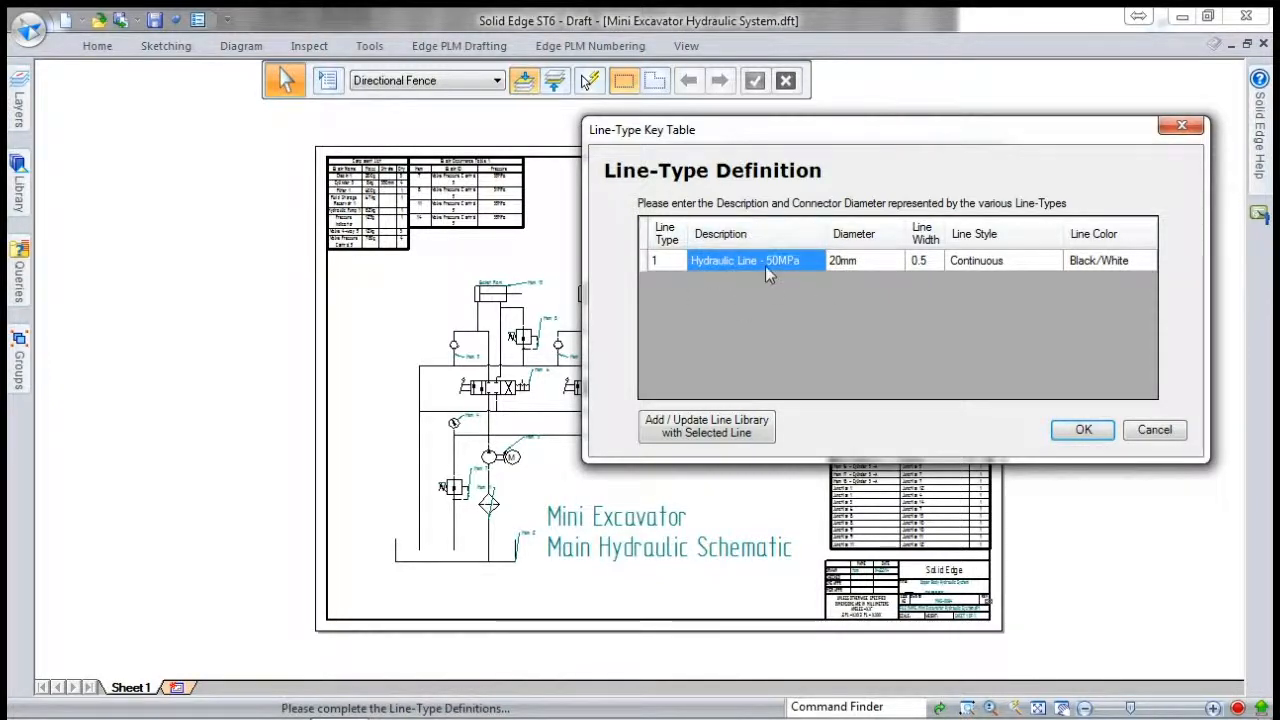
click(840, 266)
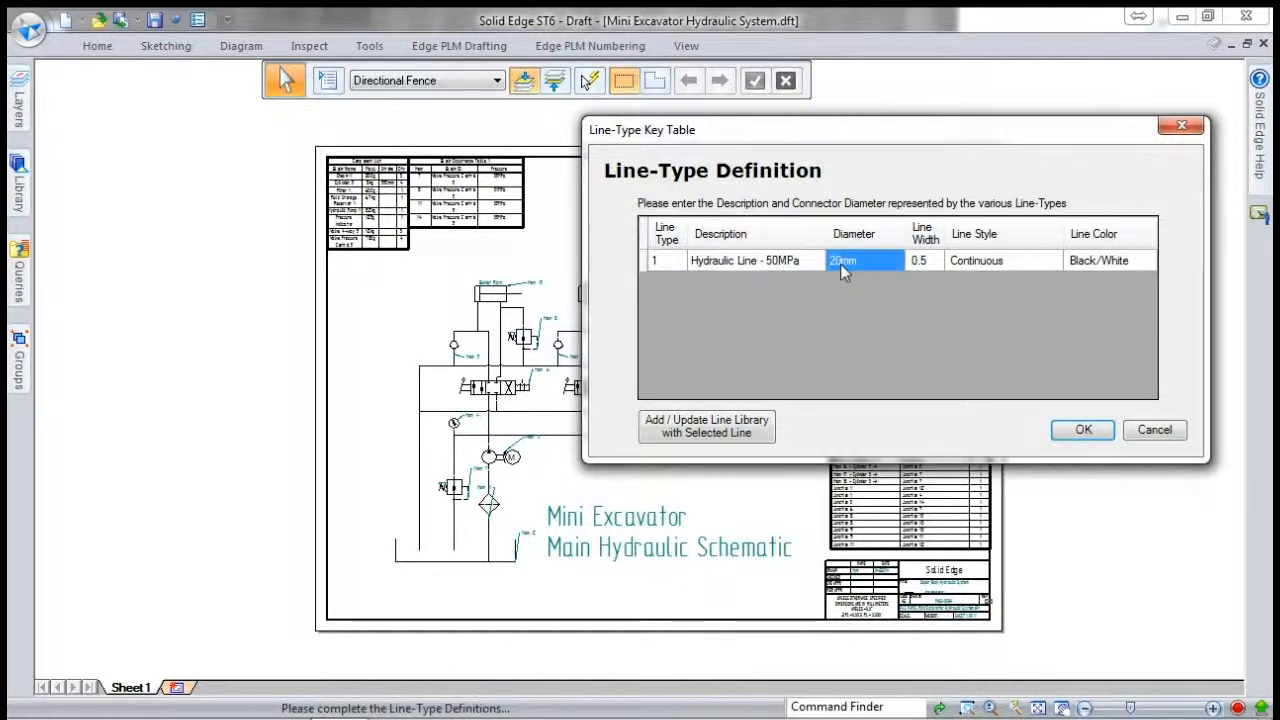
double_click(838, 260)
drag(837, 260, 828, 260)
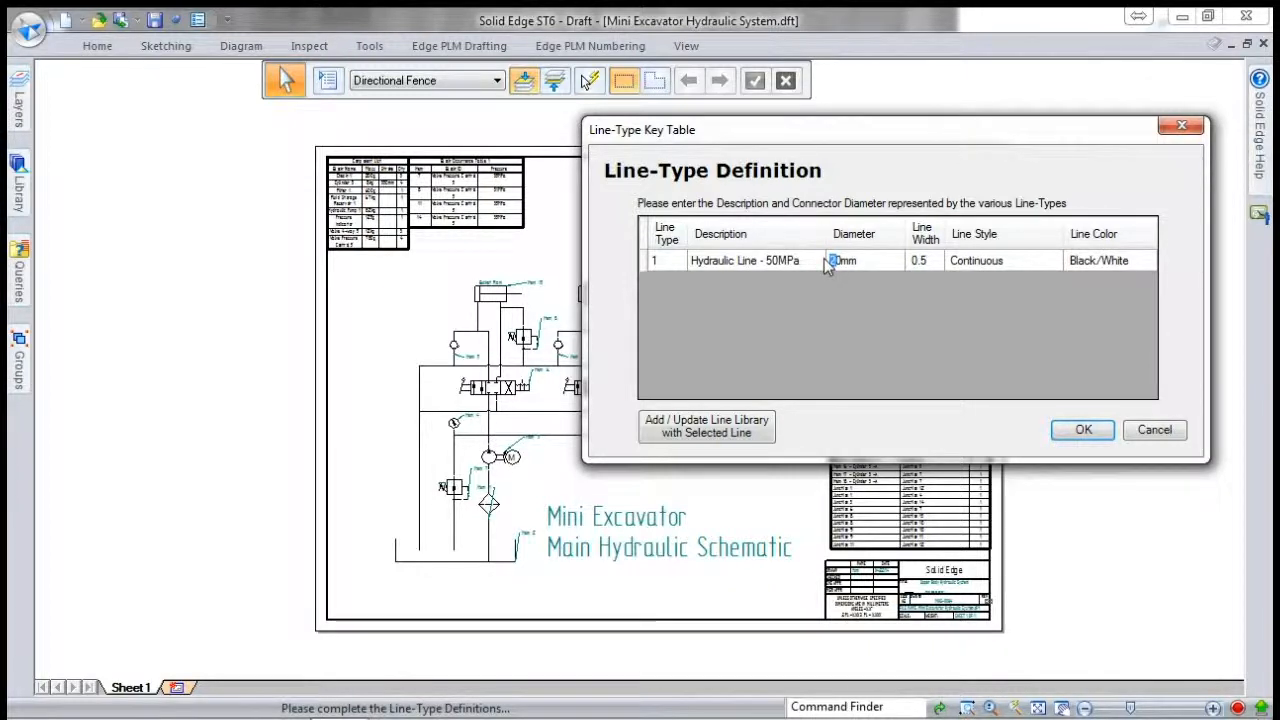
text(18)
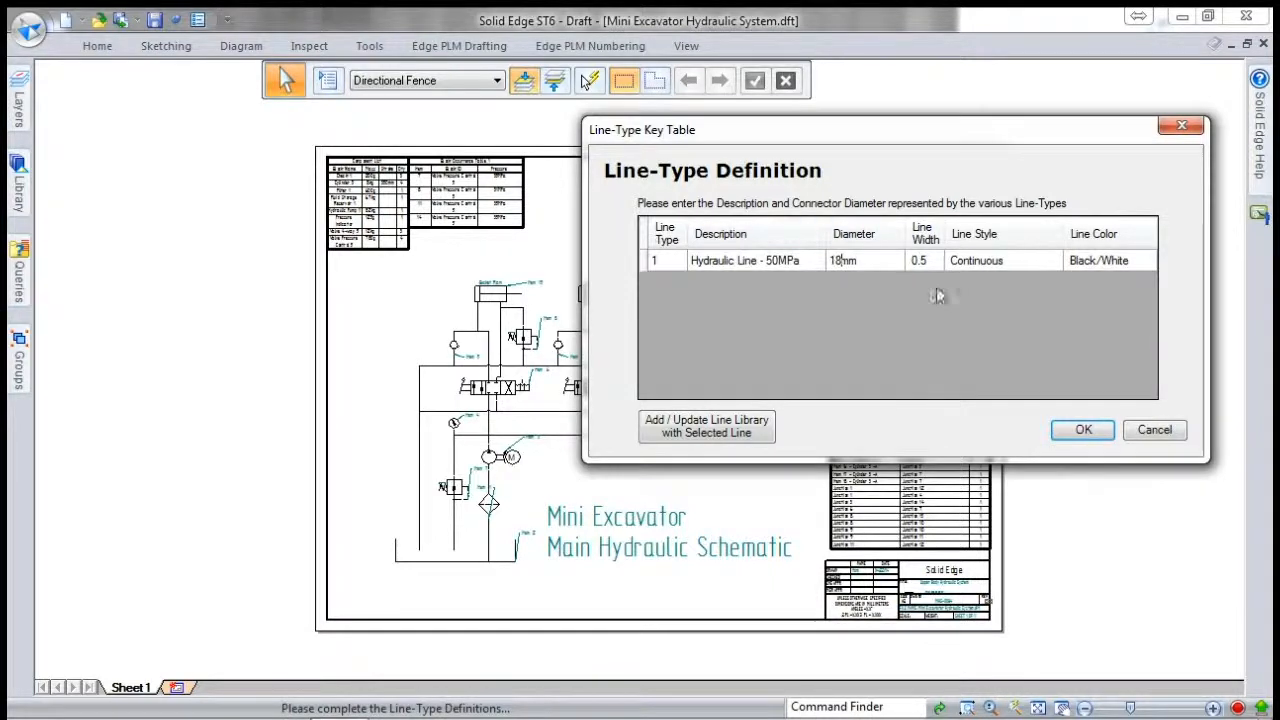
Update the line library with the selected hydraulic line type and accept the line-type definitions.
click(702, 432)
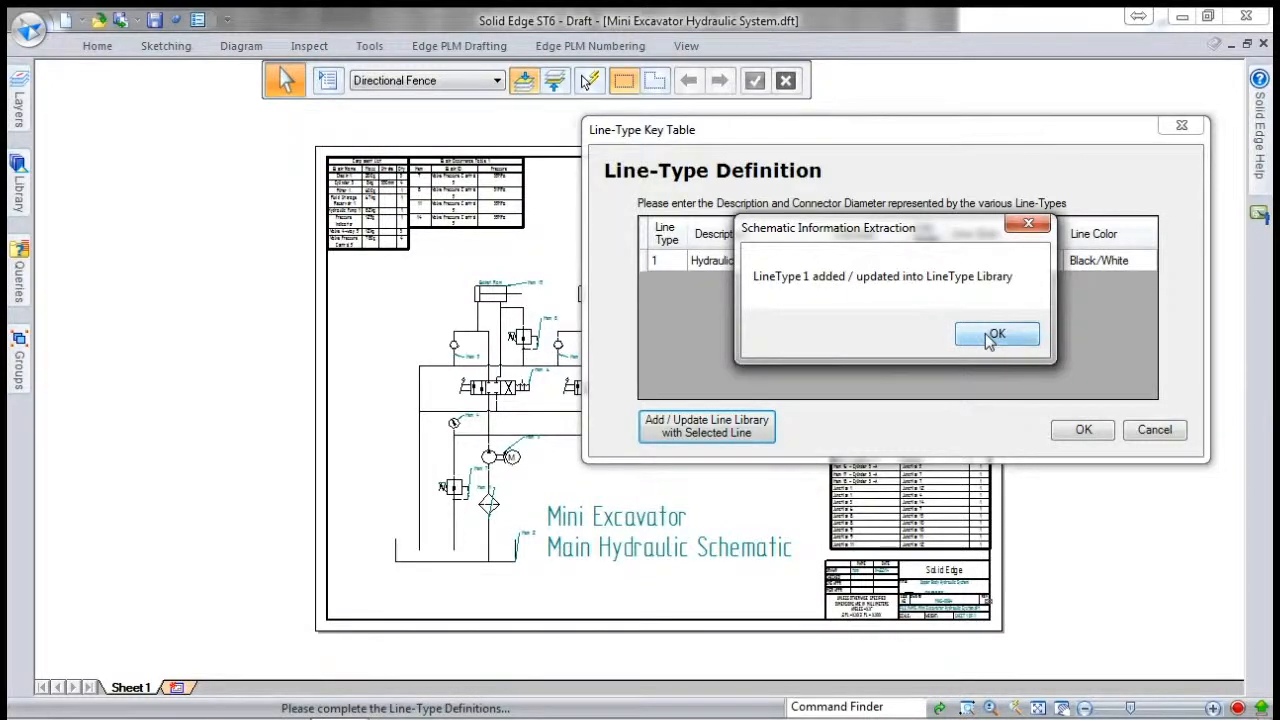
click(993, 337)
click(1084, 430)
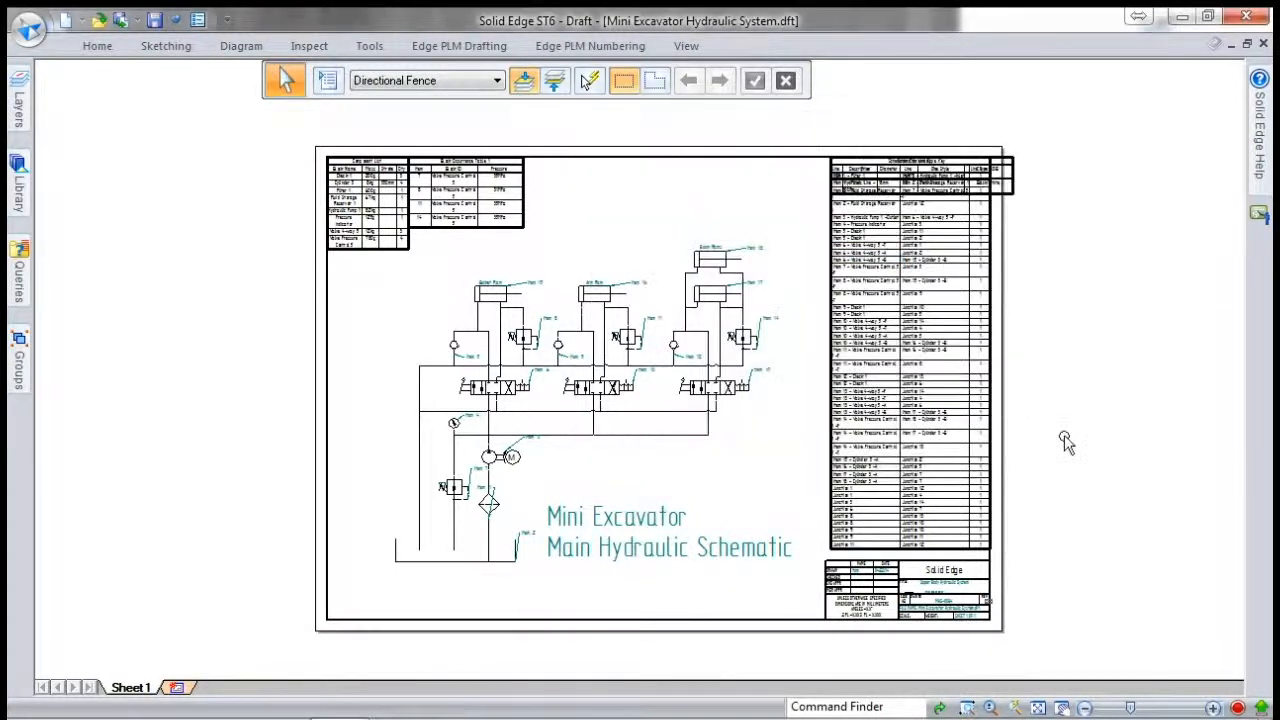
Move the Schematic Line Type Key table by its top-right corner to the top-left corner of the Schematic Connections table.
scroll(1027, 182, up, 4)
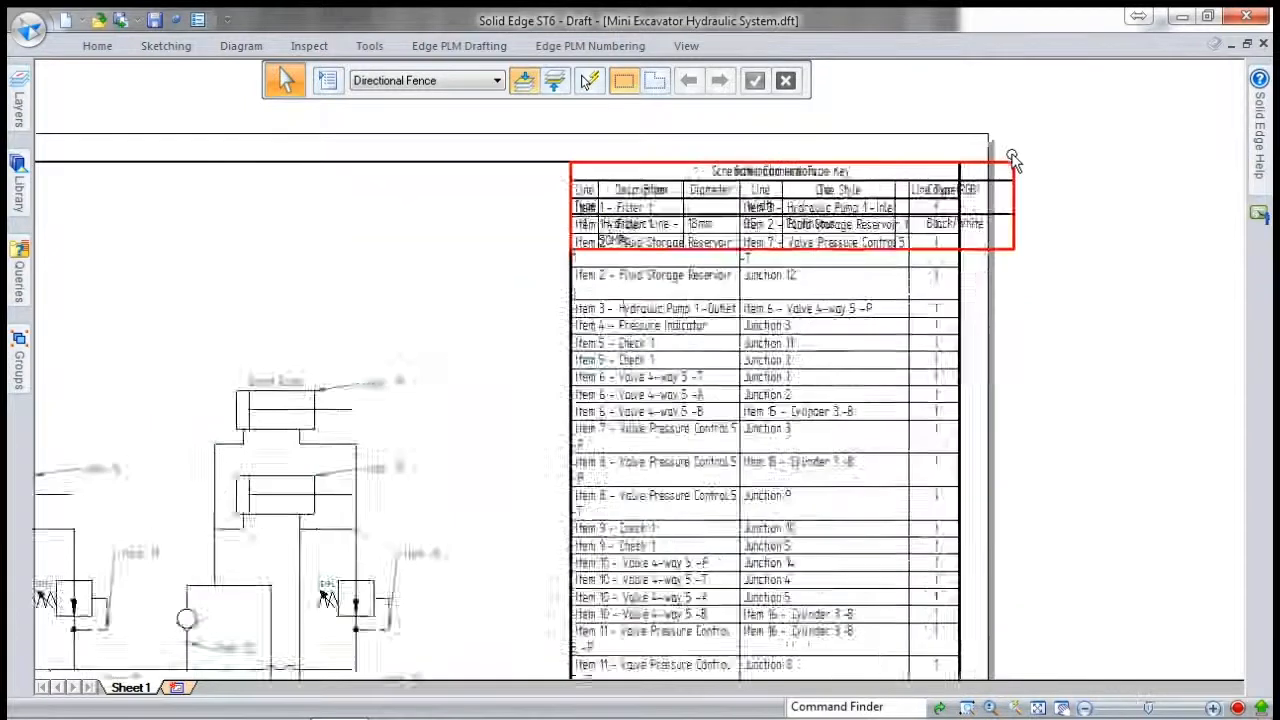
click(166, 46)
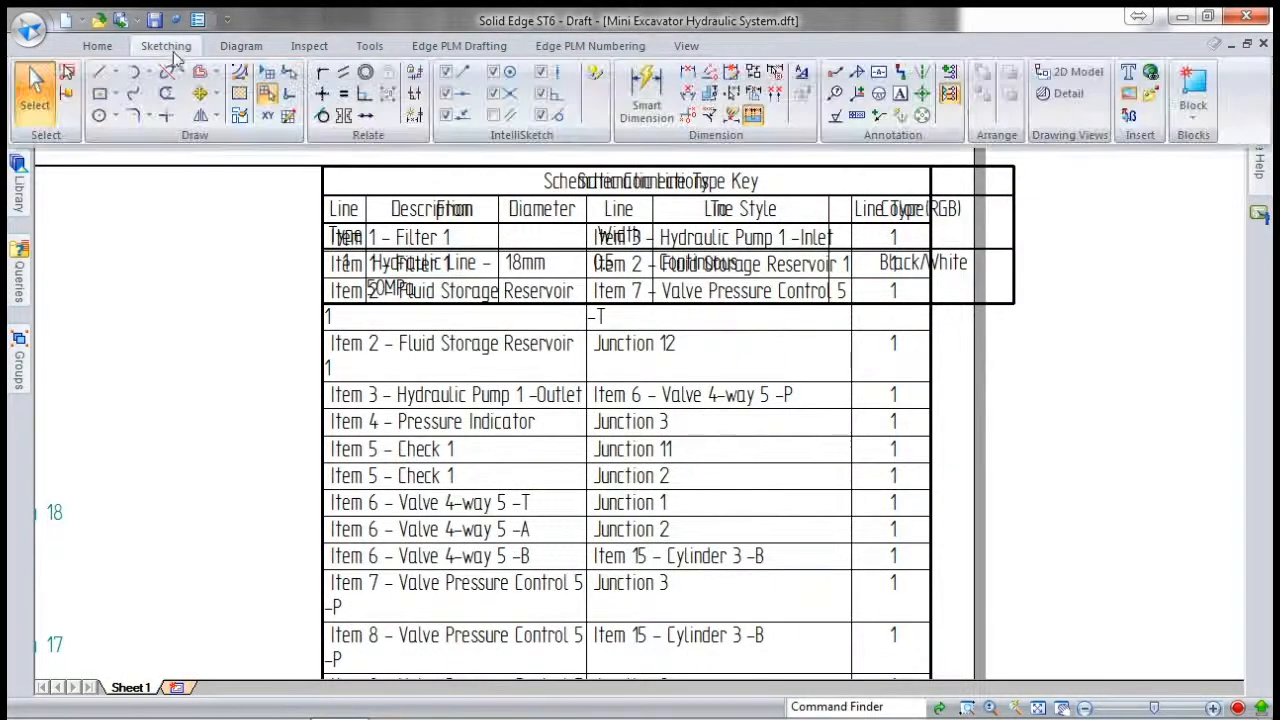
click(188, 90)
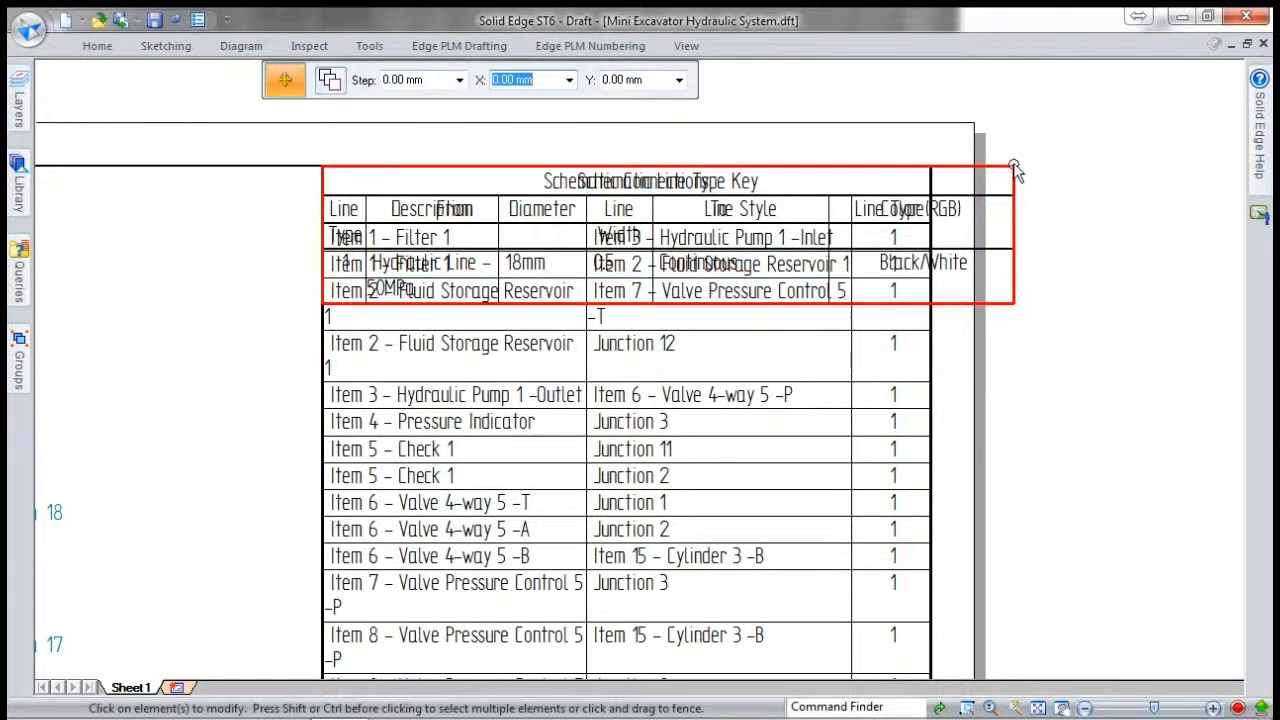
click(1012, 165)
click(1014, 166)
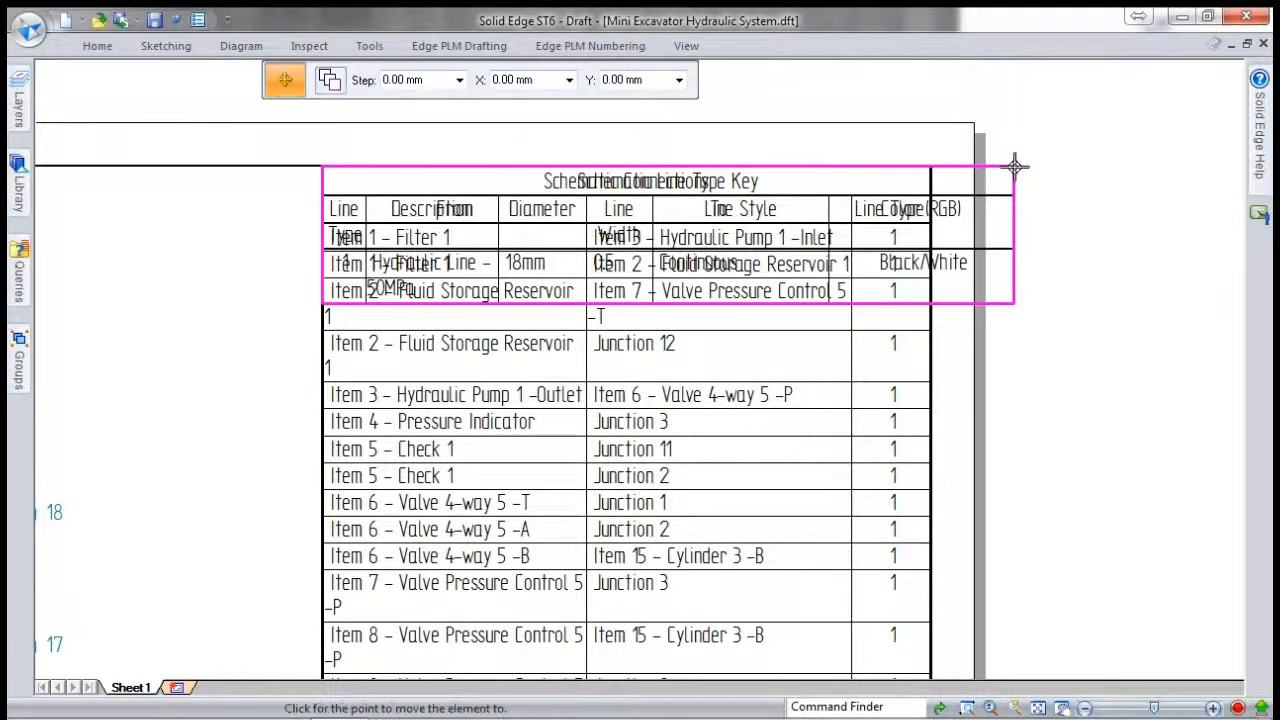
click(322, 165)
Examine the line type key, connections, component list and block occurrence tables against the schematic.
scroll(1063, 225, down, 3)
scroll(1063, 225, down, 1)
scroll(665, 248, up, 3)
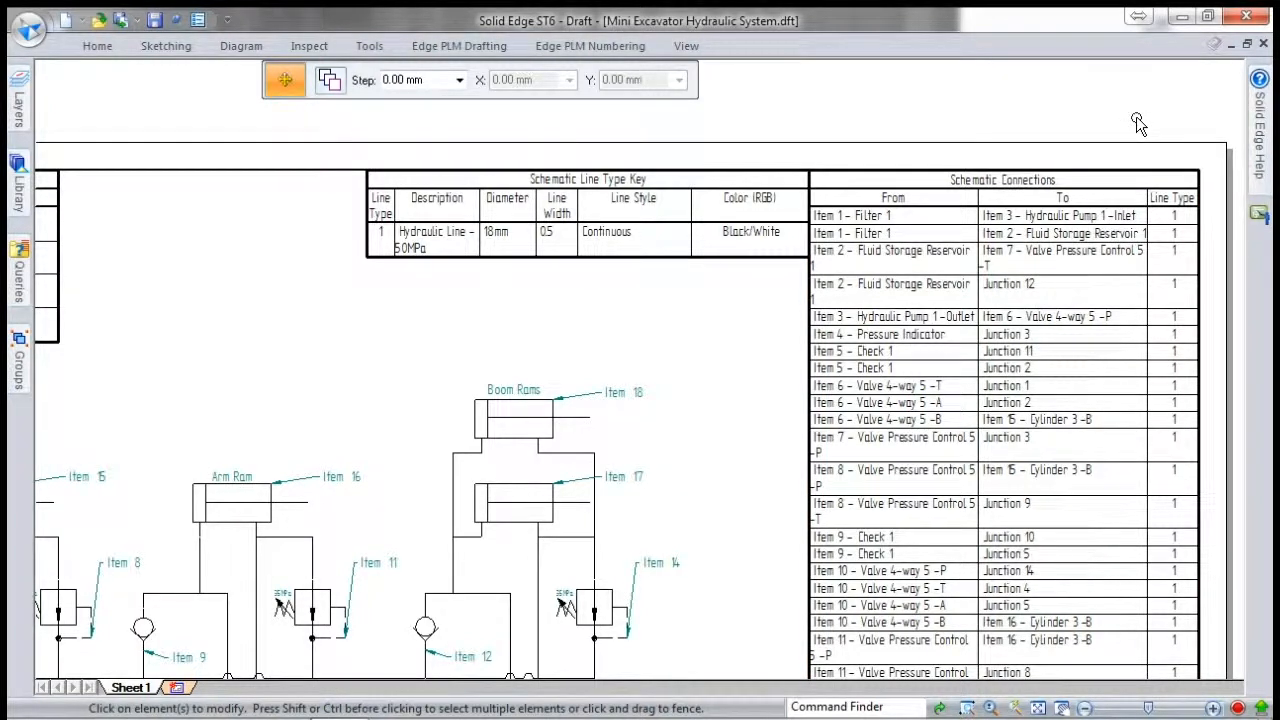
scroll(1180, 113, down, 2)
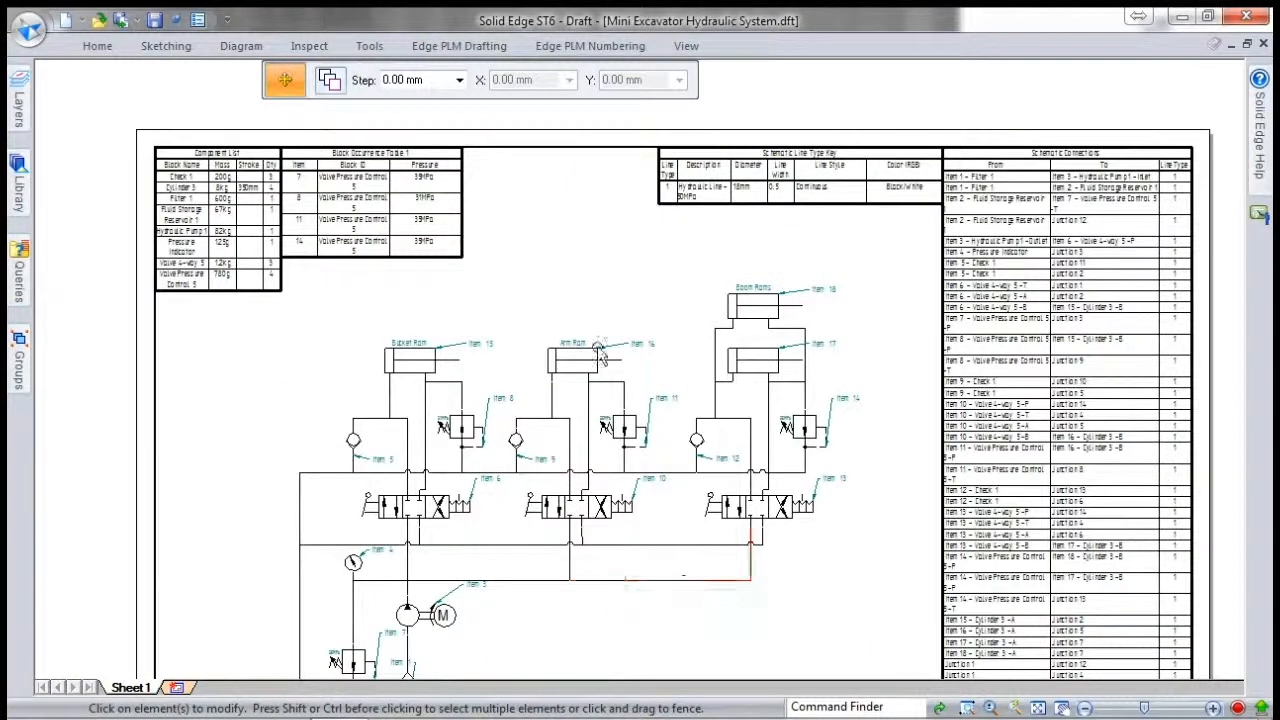
scroll(165, 143, up, 3)
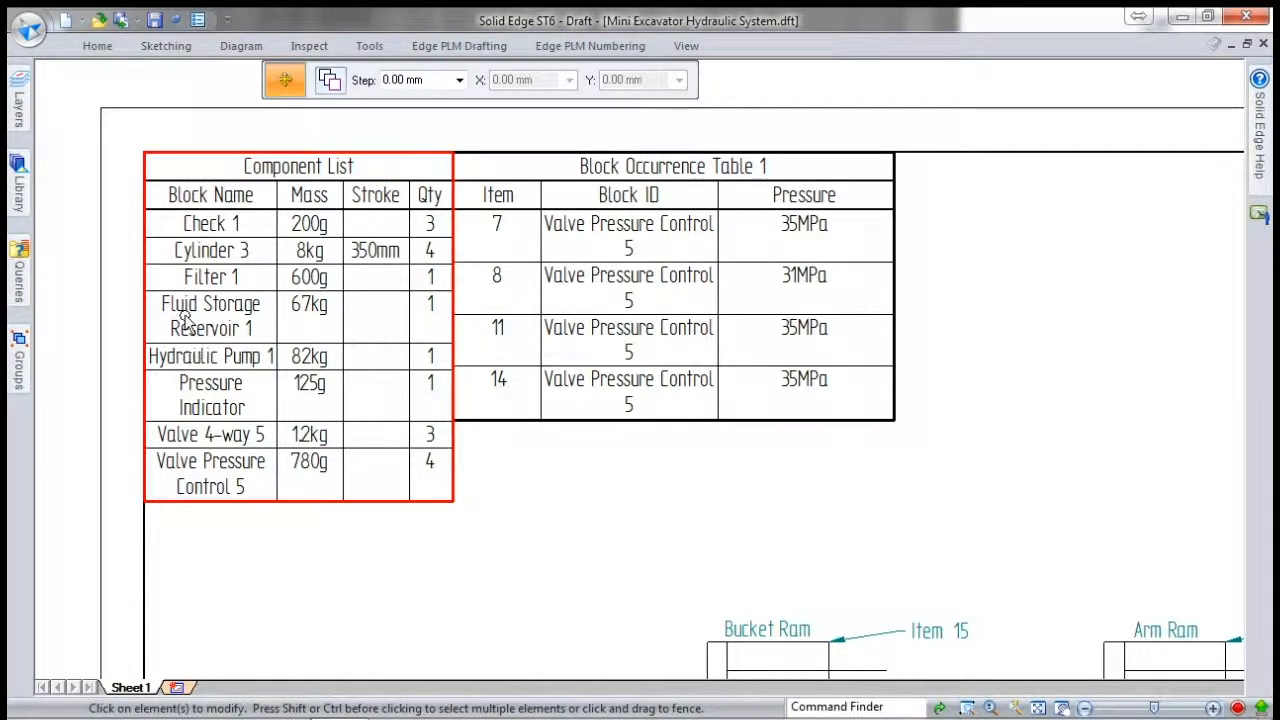
scroll(185, 318, down, 1)
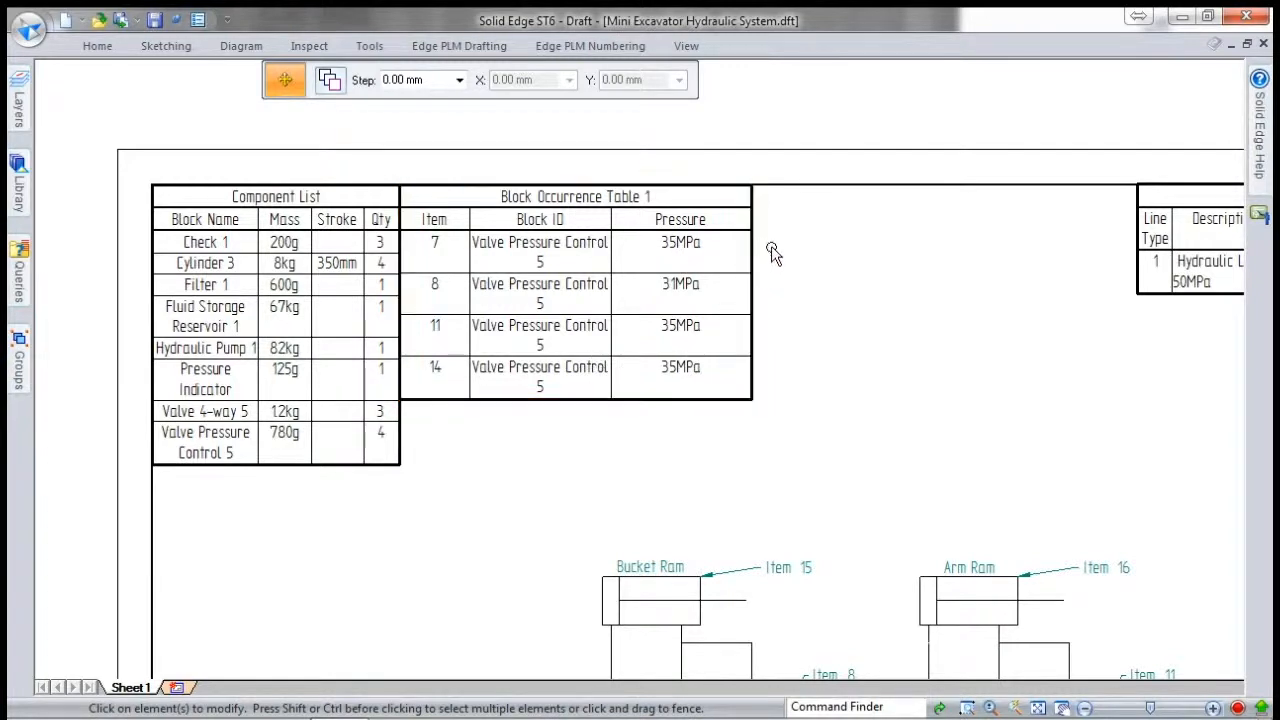
scroll(771, 246, down, 2)
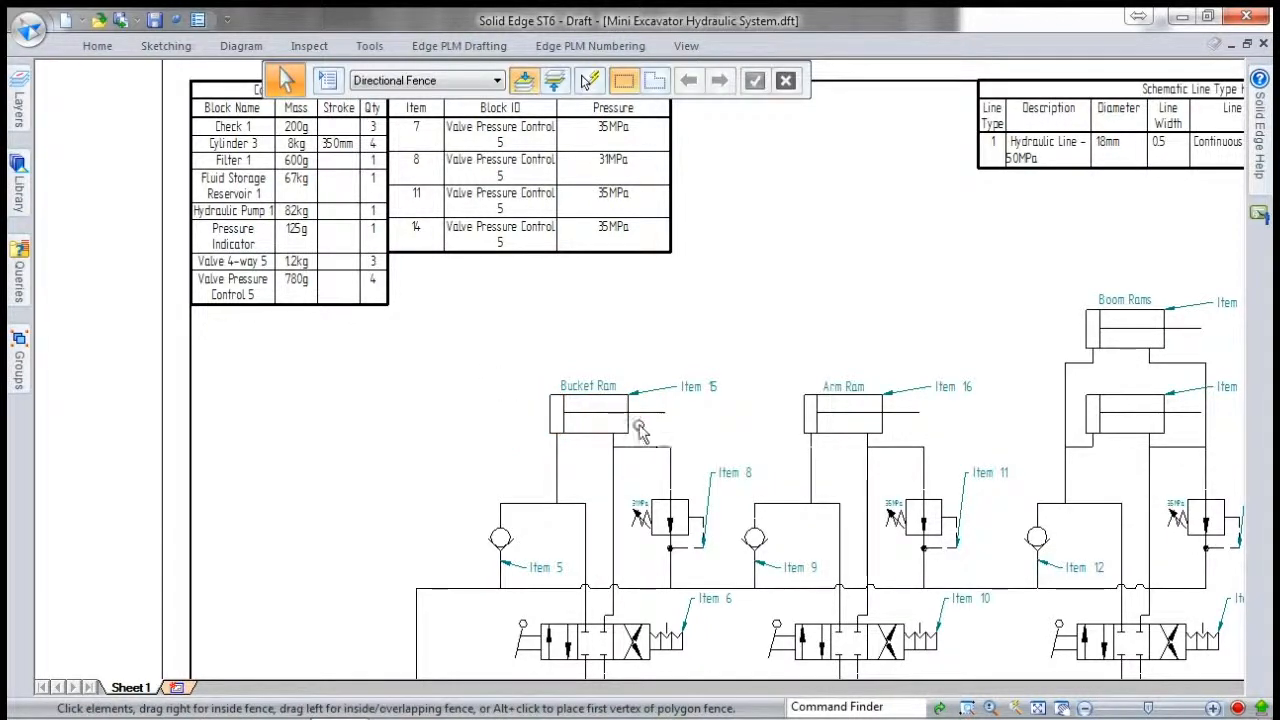
Replace the Bucket Ram cylinder block with Cylinder 3s from the active document, for this occurrence only.
click(625, 423)
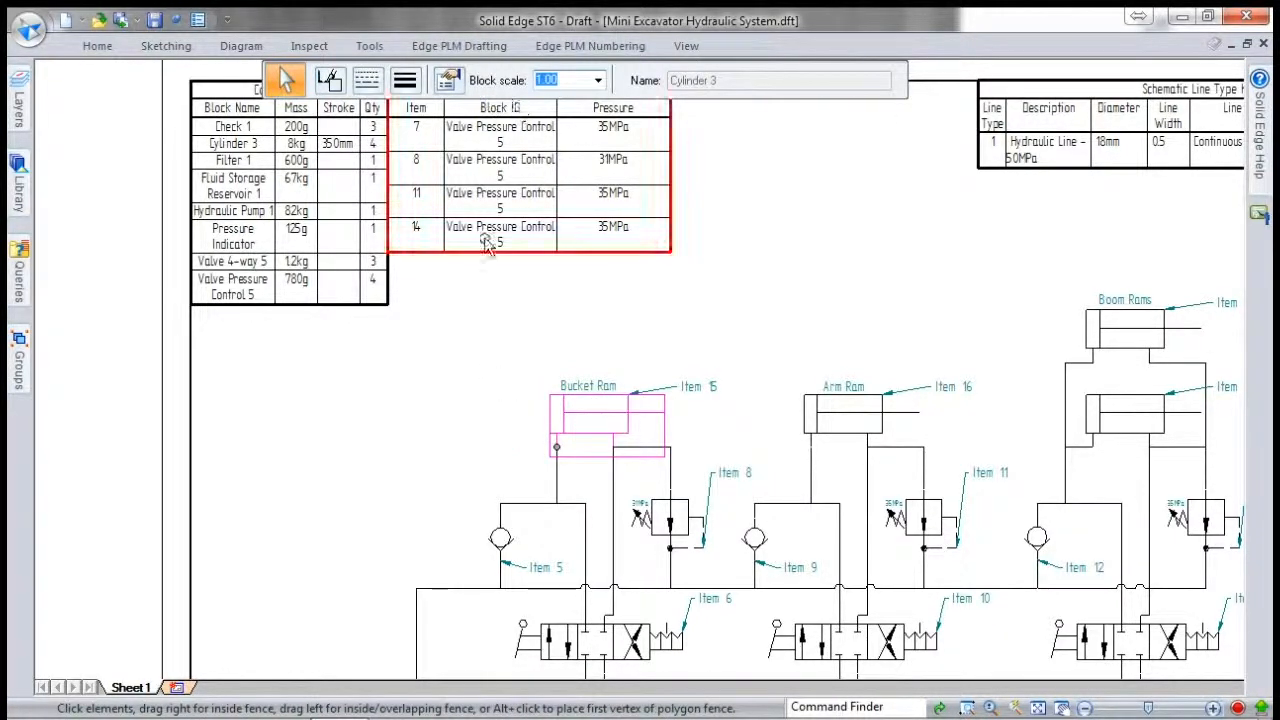
right_click(601, 420)
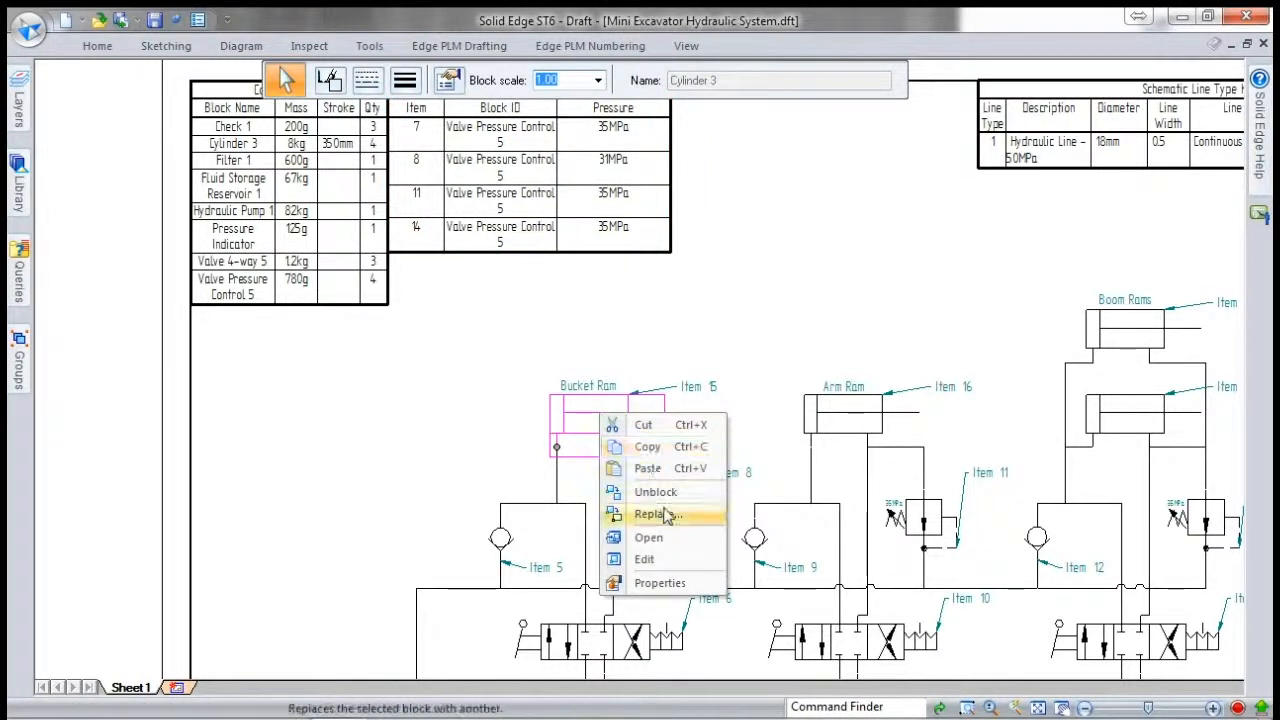
click(658, 514)
click(634, 424)
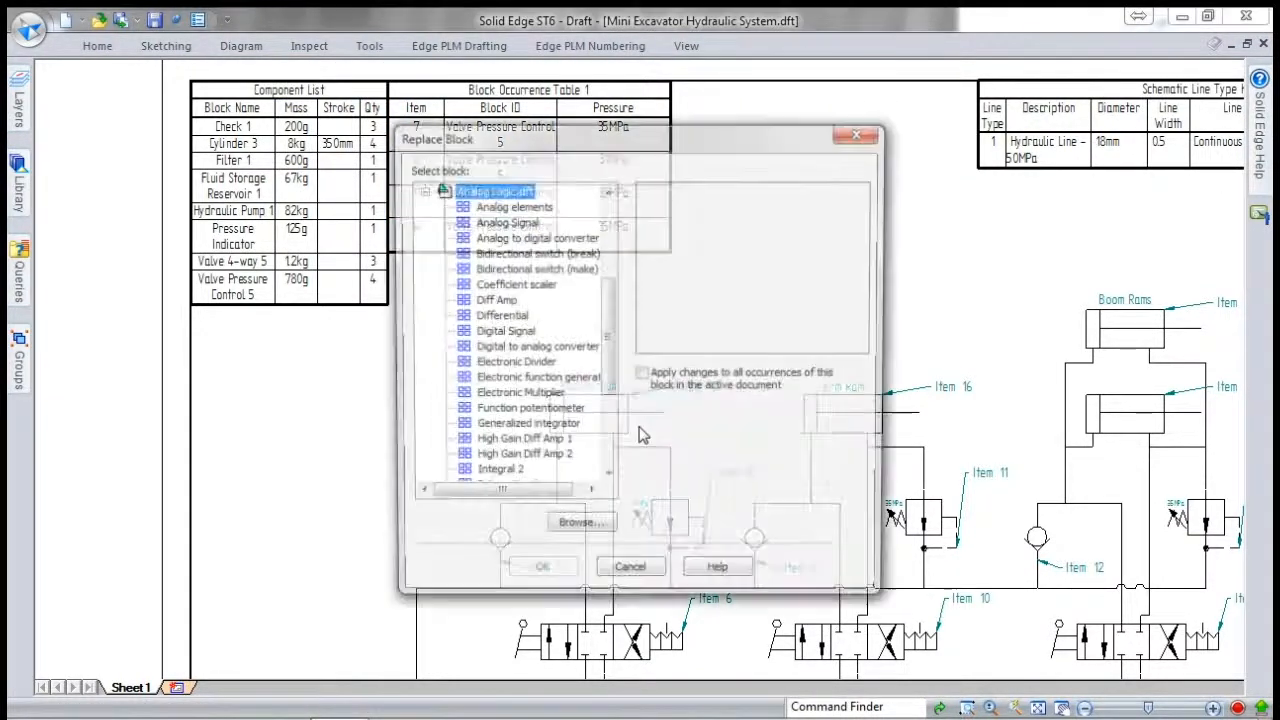
drag(609, 301, 625, 216)
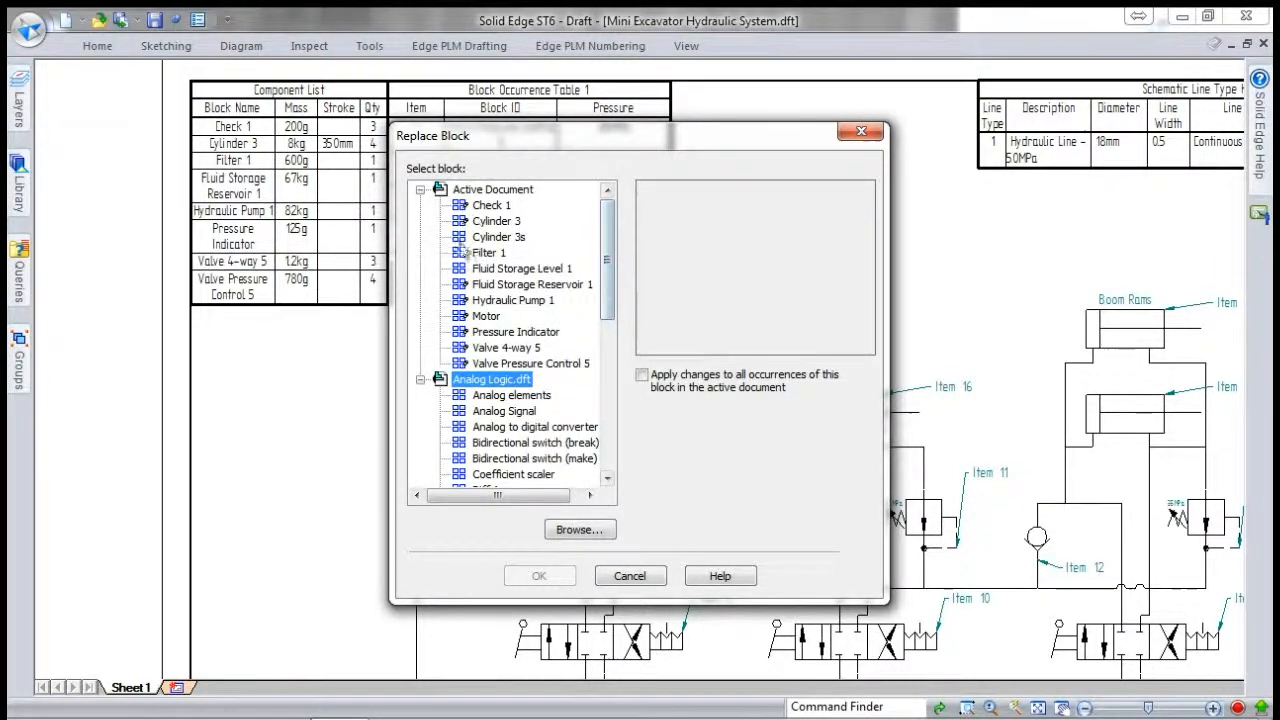
click(498, 237)
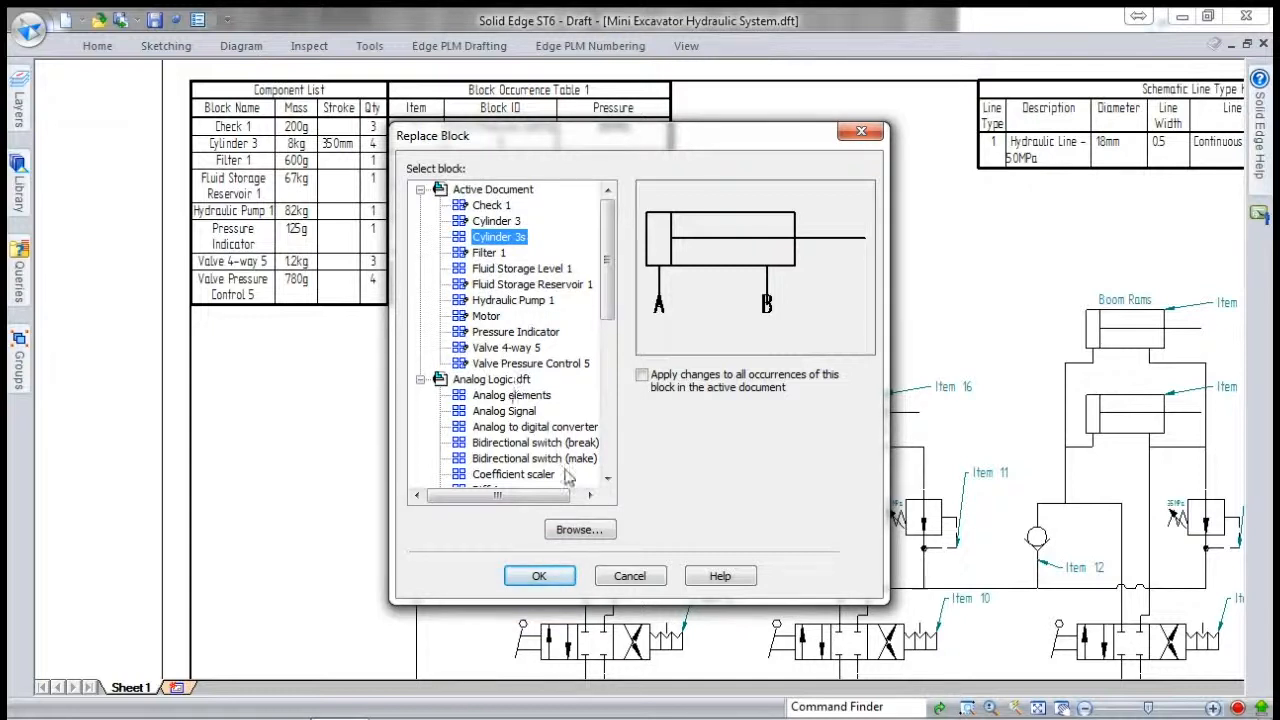
click(556, 575)
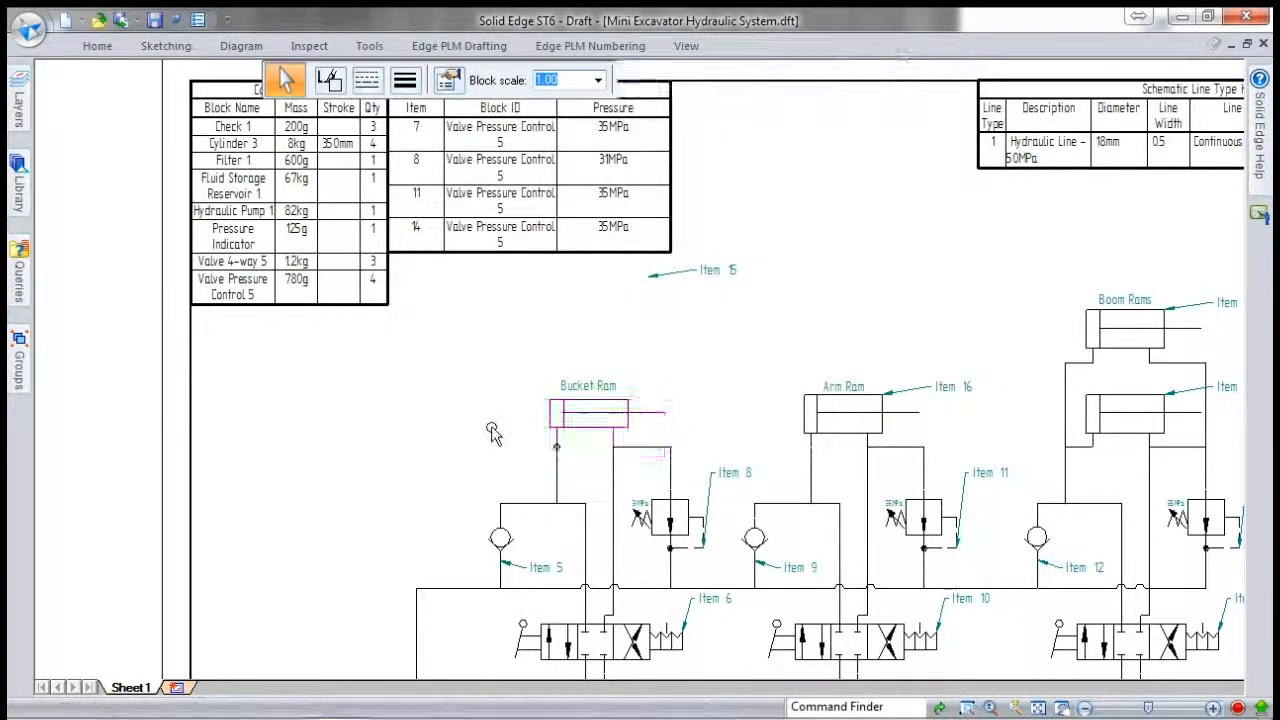
scroll(570, 448, up, 2)
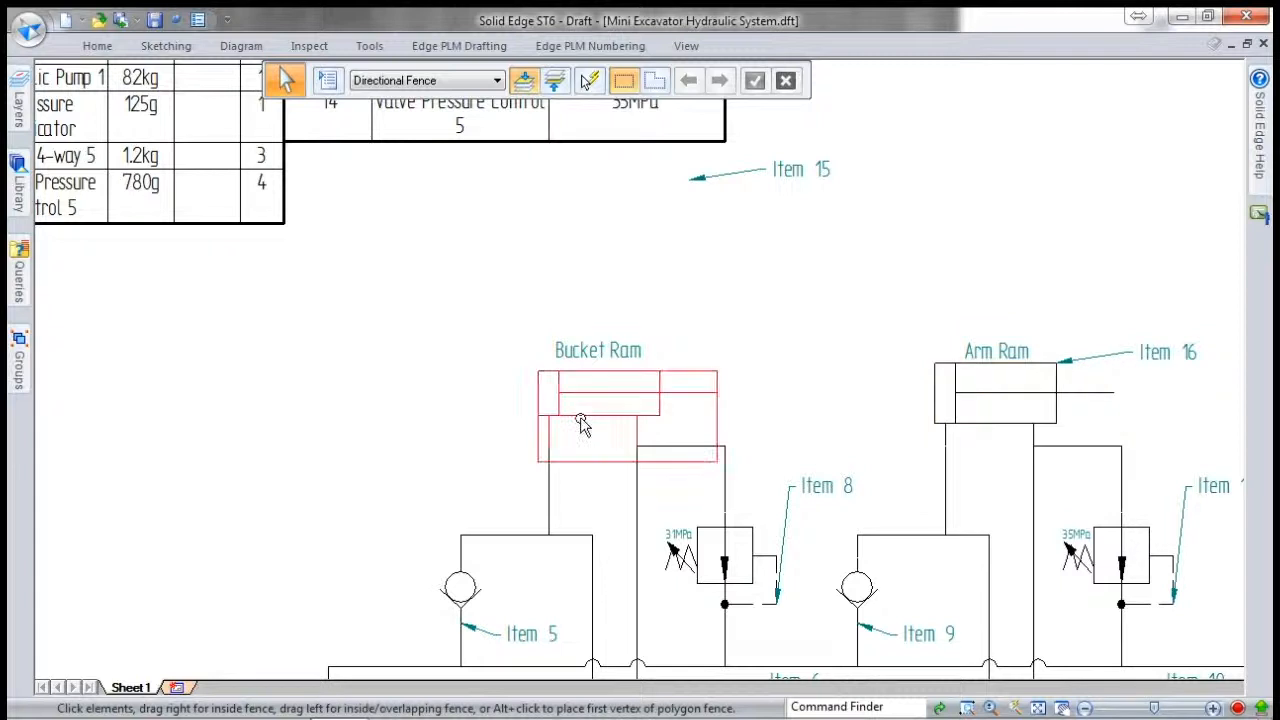
scroll(652, 488, down, 3)
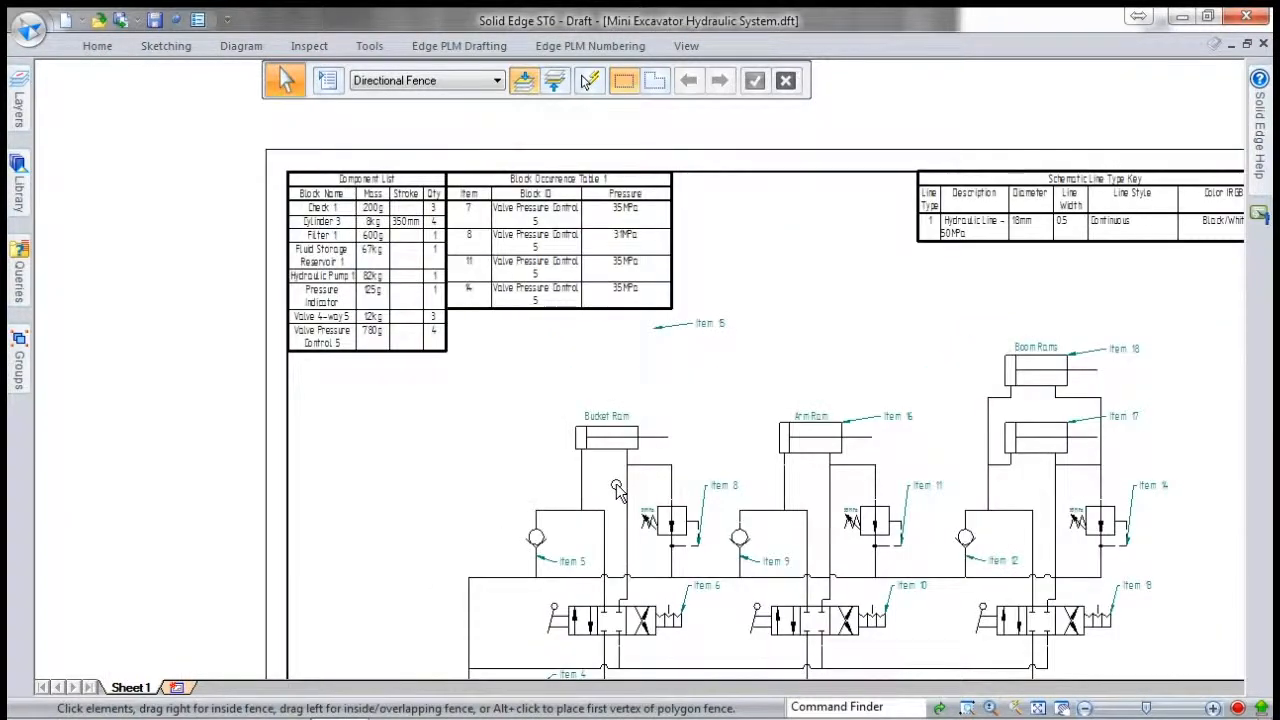
Delete the upper Boom Rams cylinder at Item 18 and the connector running from its base-end port.
scroll(520, 443, down, 1)
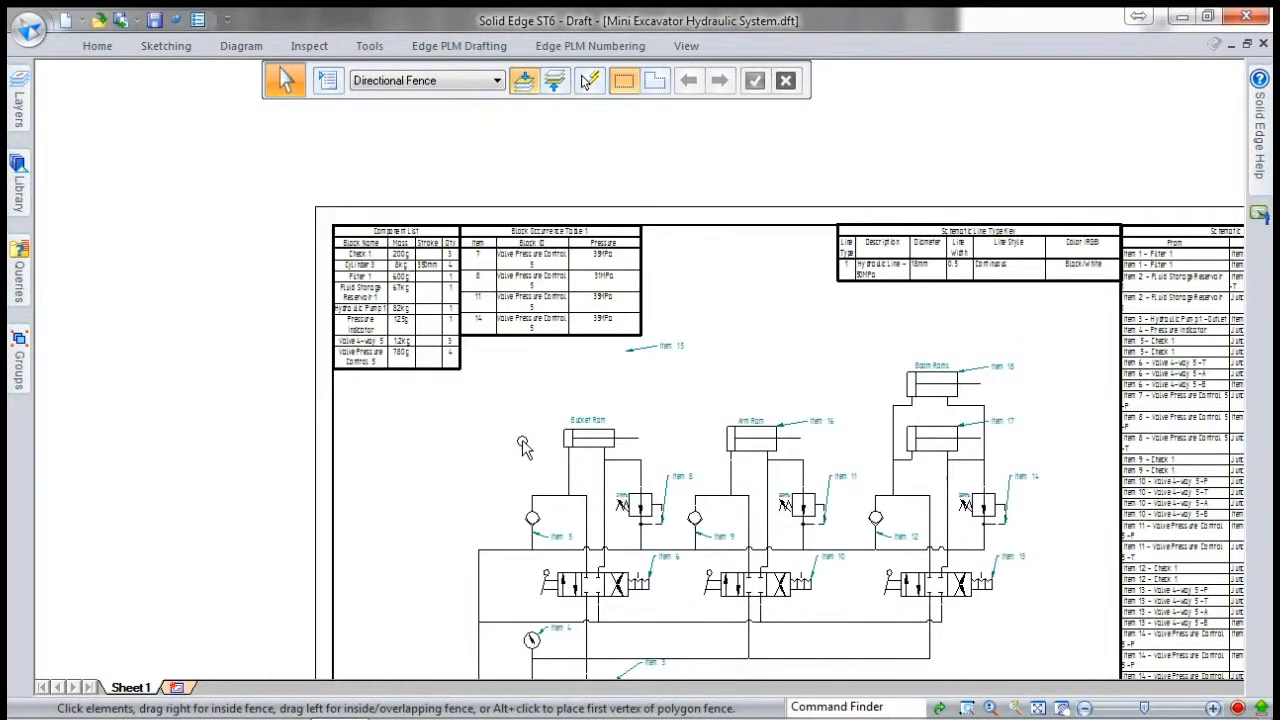
scroll(997, 408, up, 1)
scroll(997, 408, up, 2)
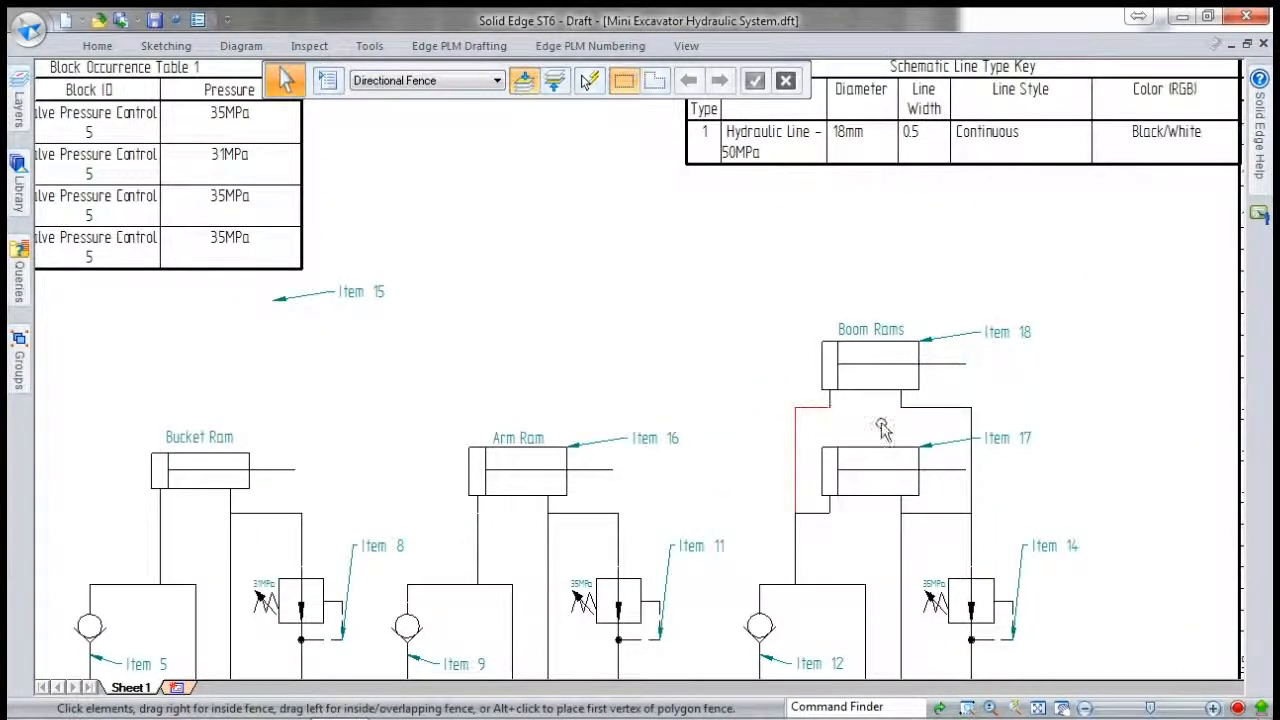
click(870, 345)
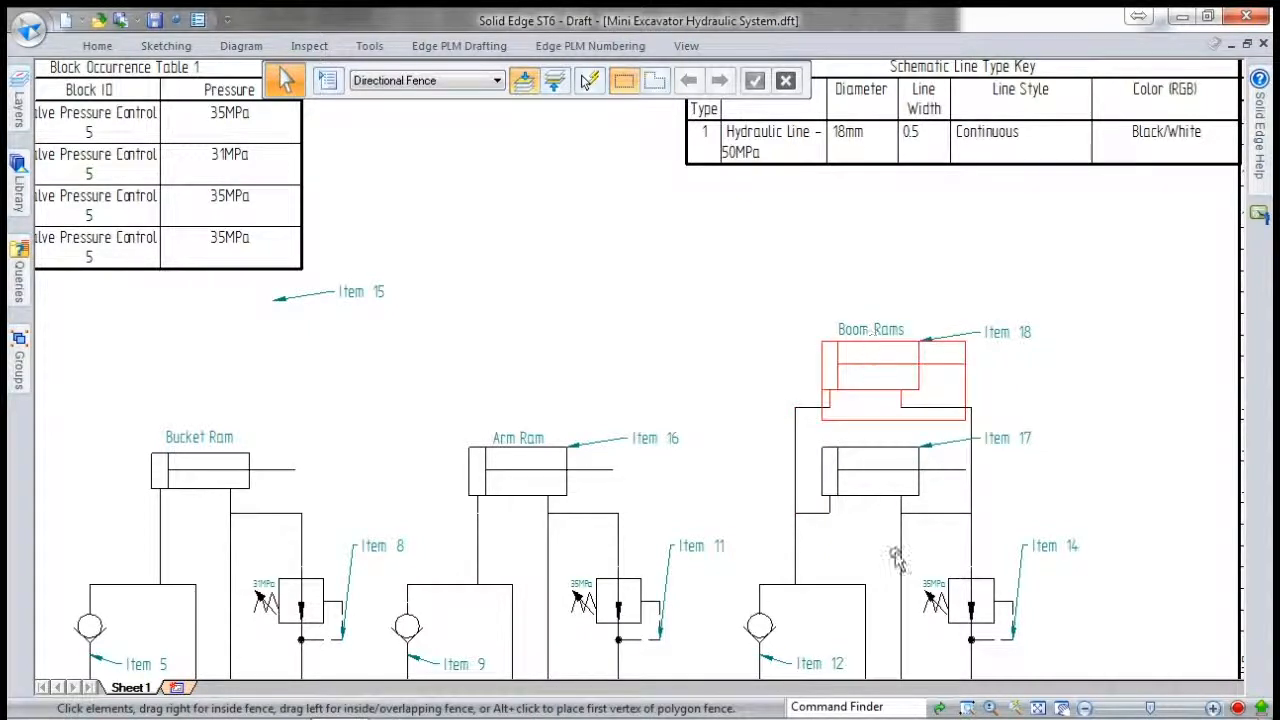
click(869, 395)
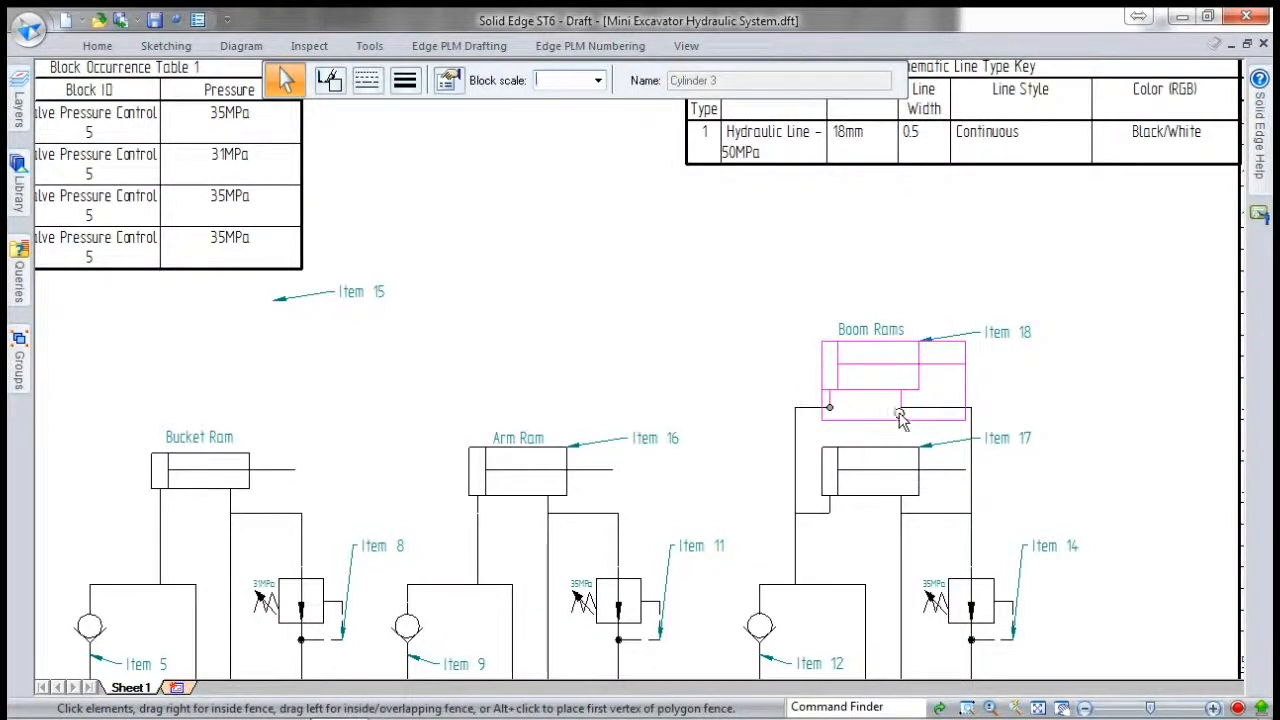
key(Delete)
click(819, 410)
key(Delete)
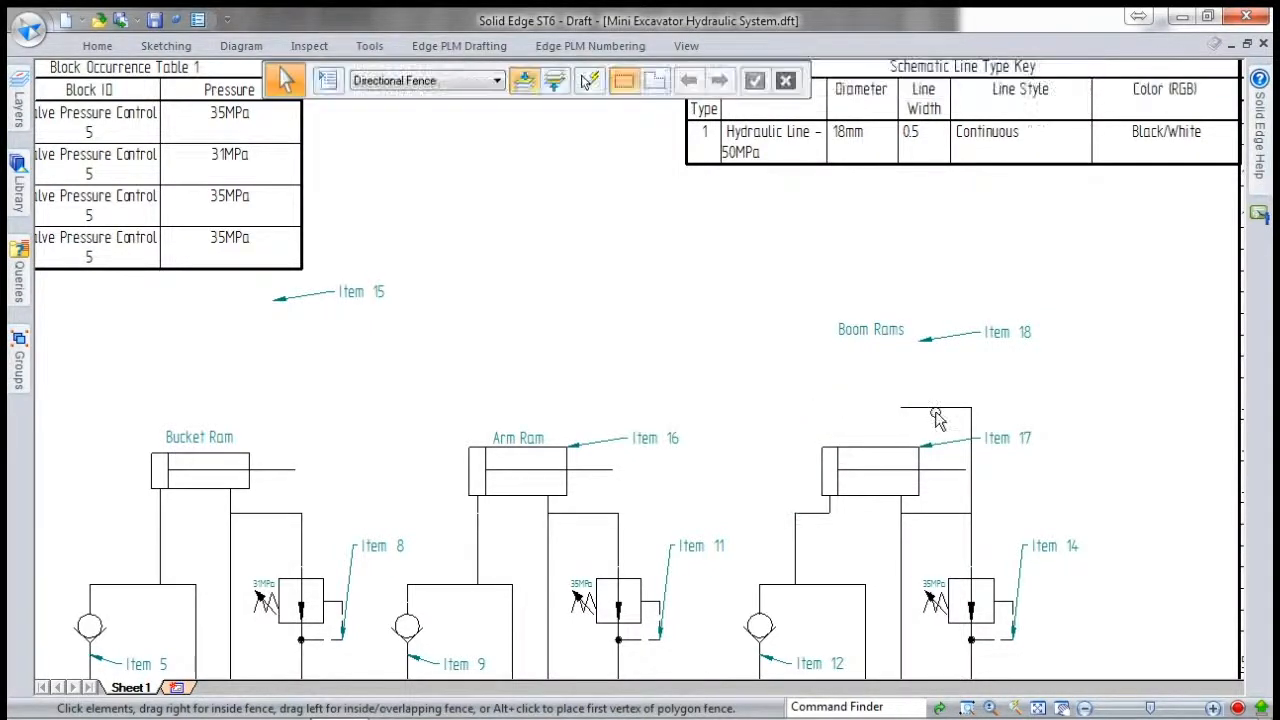
Delete the short connector beside the lower boom cylinder and attach the remaining rod-side connector's loose end at that junction point.
click(937, 514)
key(Delete)
click(920, 409)
drag(899, 408, 901, 513)
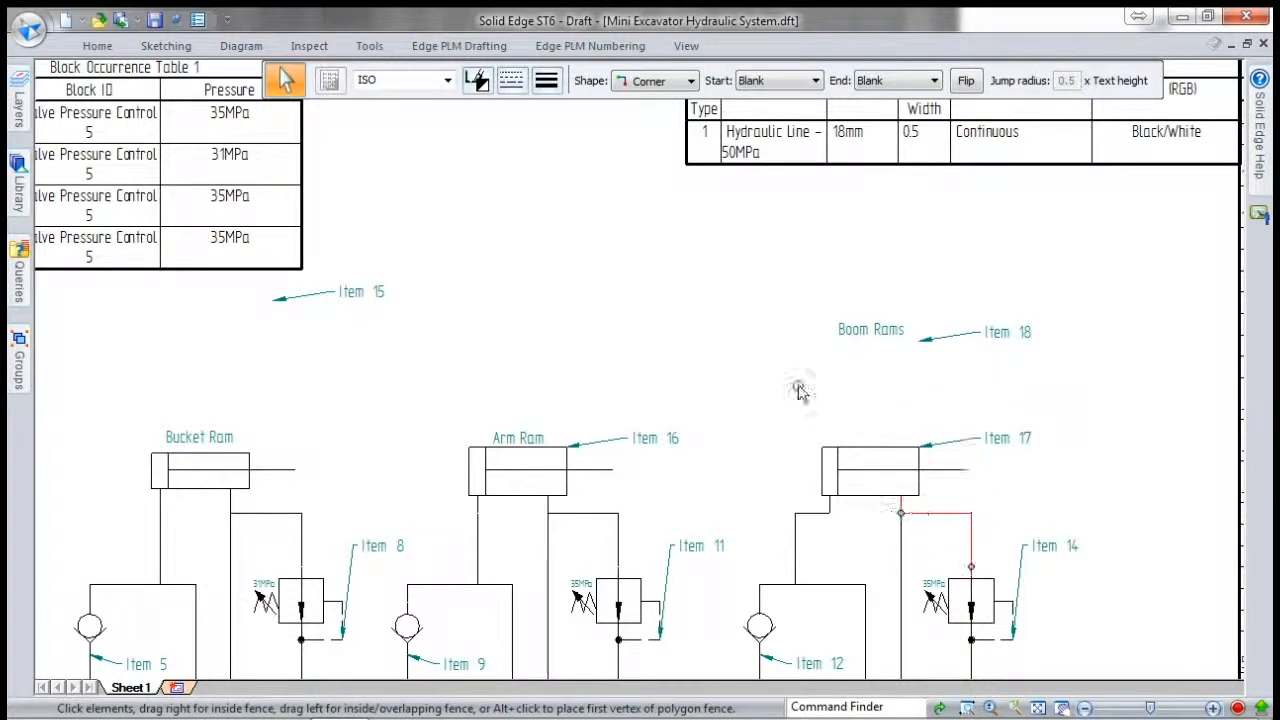
click(847, 278)
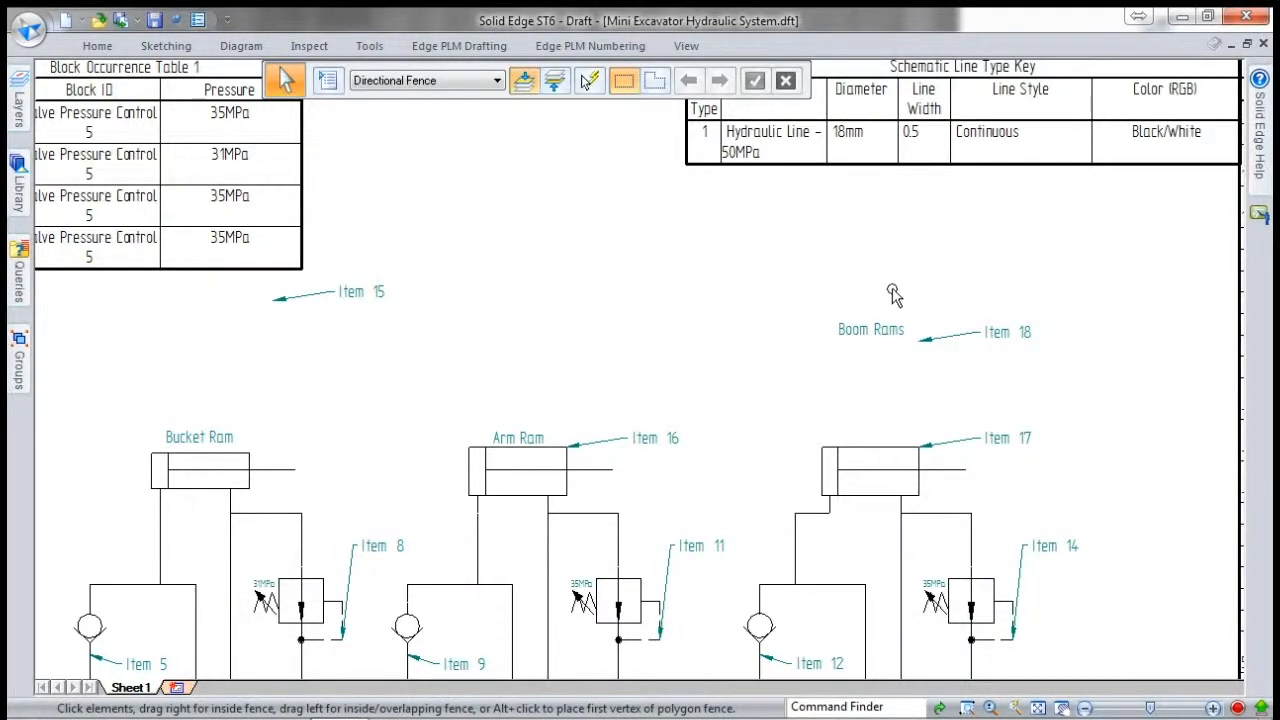
Move the Boom Rams label to just above the remaining boom cylinder and update the schematic's tables and item labels.
scroll(889, 284, down, 2)
drag(880, 315, 890, 385)
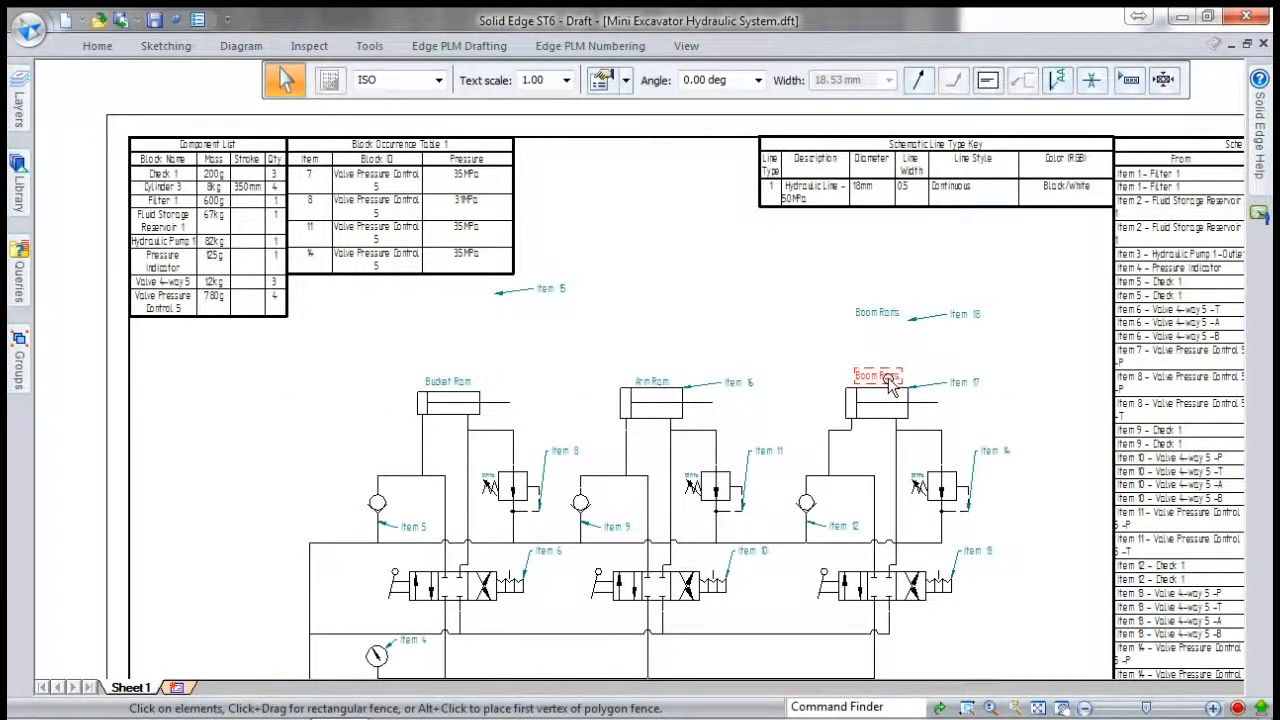
click(458, 46)
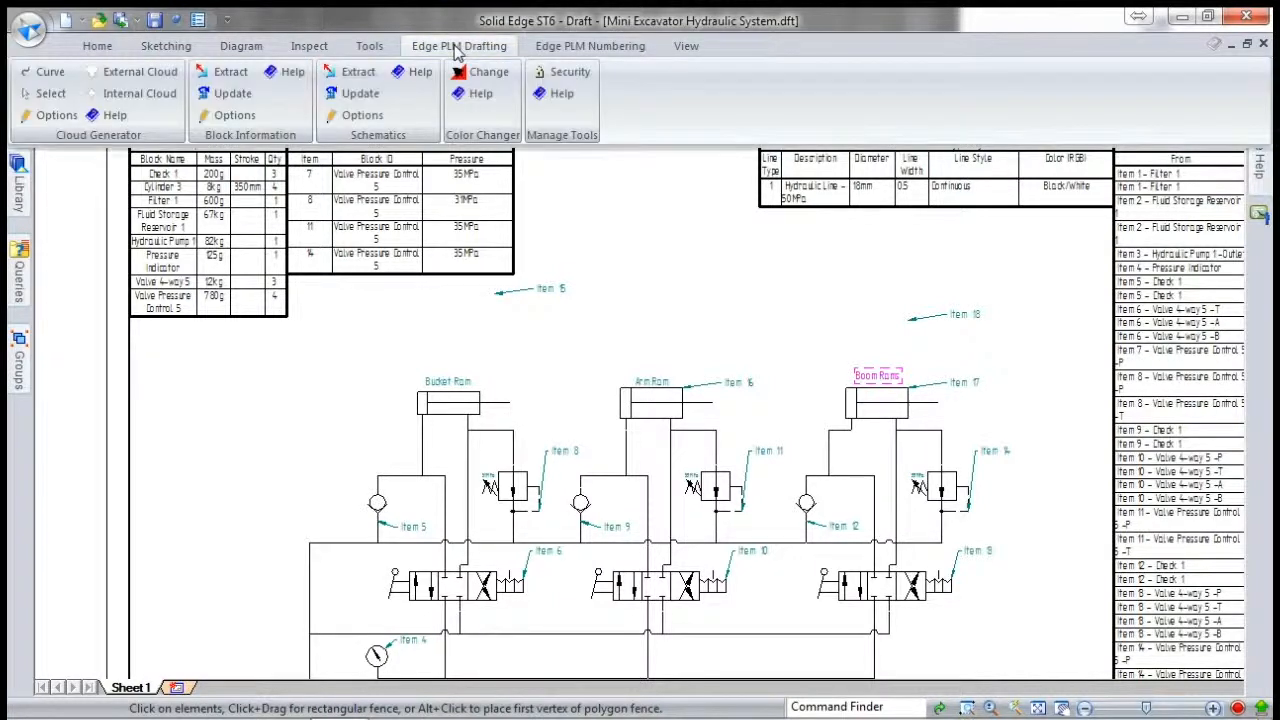
click(360, 96)
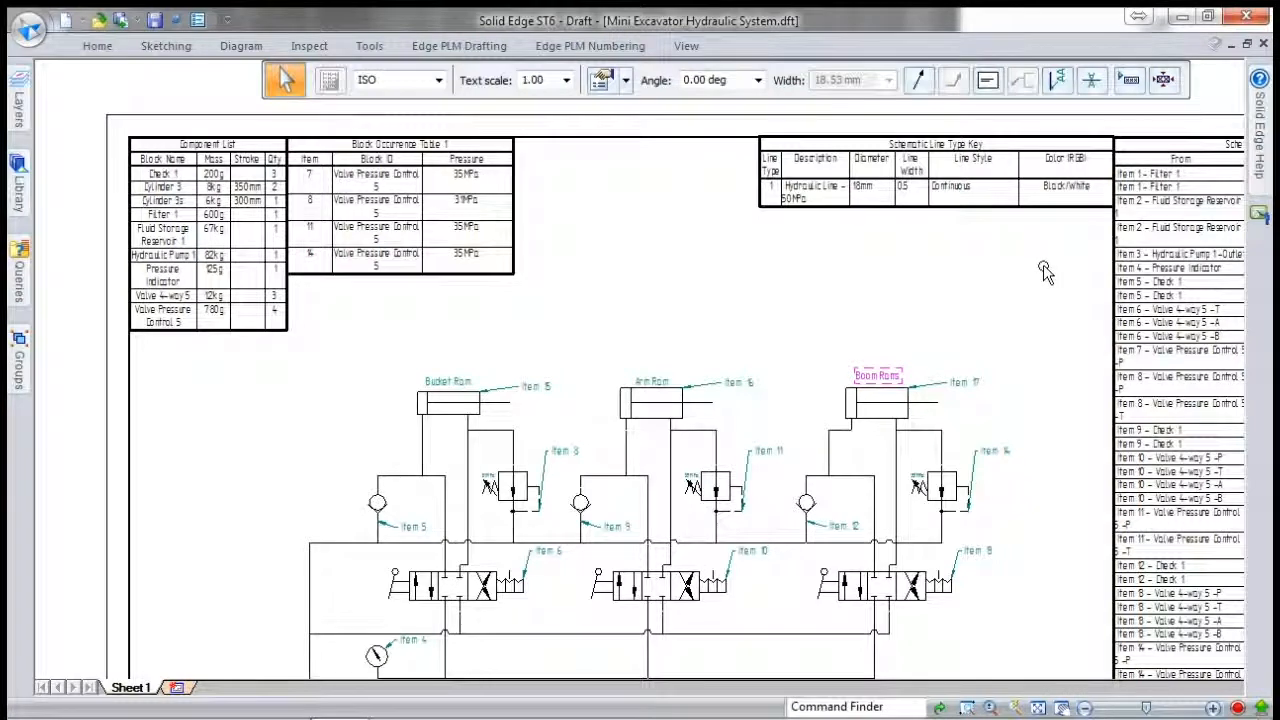
Examine the updated component list, schematic connections and item labels against the modified schematic.
scroll(1044, 272, down, 1)
scroll(394, 195, up, 3)
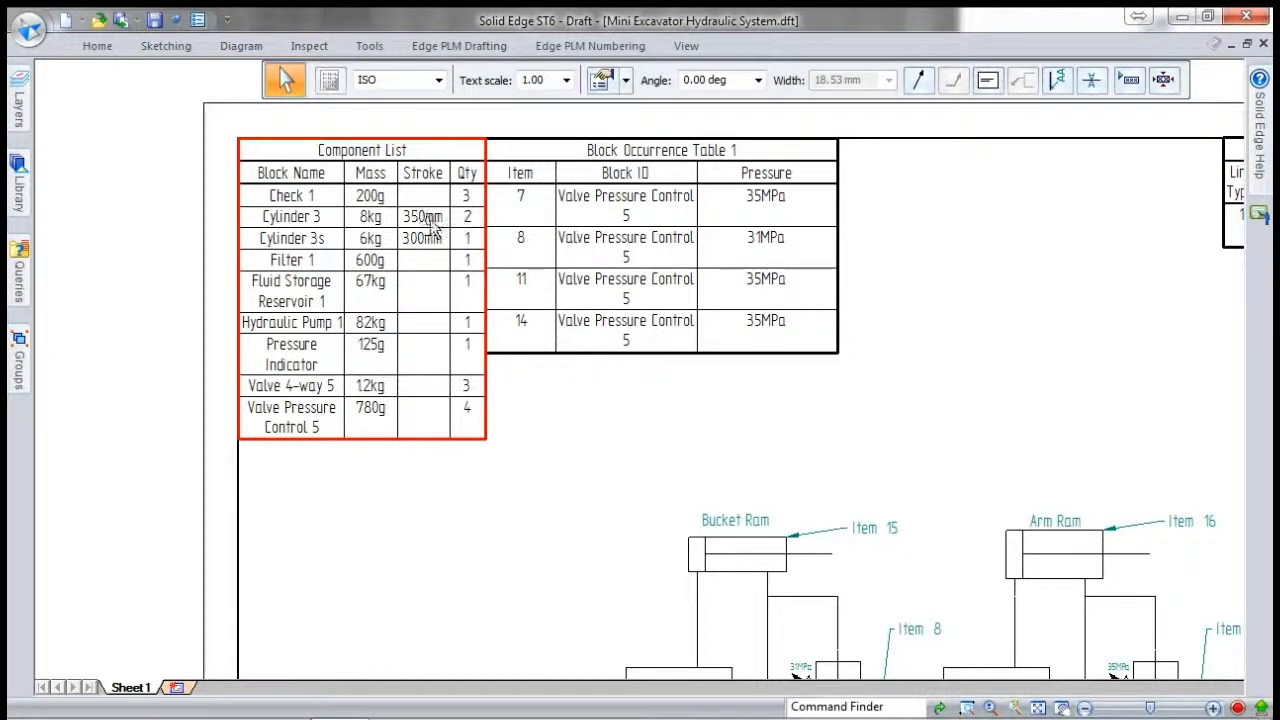
scroll(370, 245, down, 2)
scroll(370, 243, down, 2)
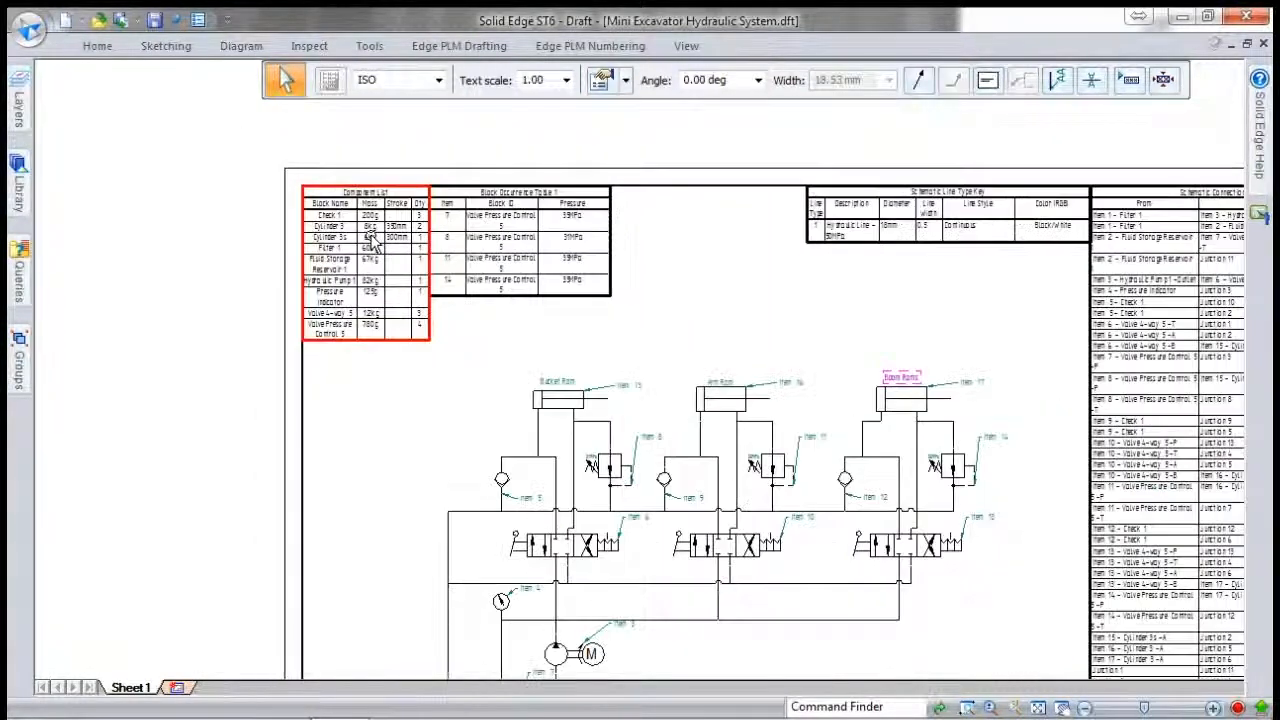
scroll(780, 335, up, 2)
scroll(649, 206, down, 3)
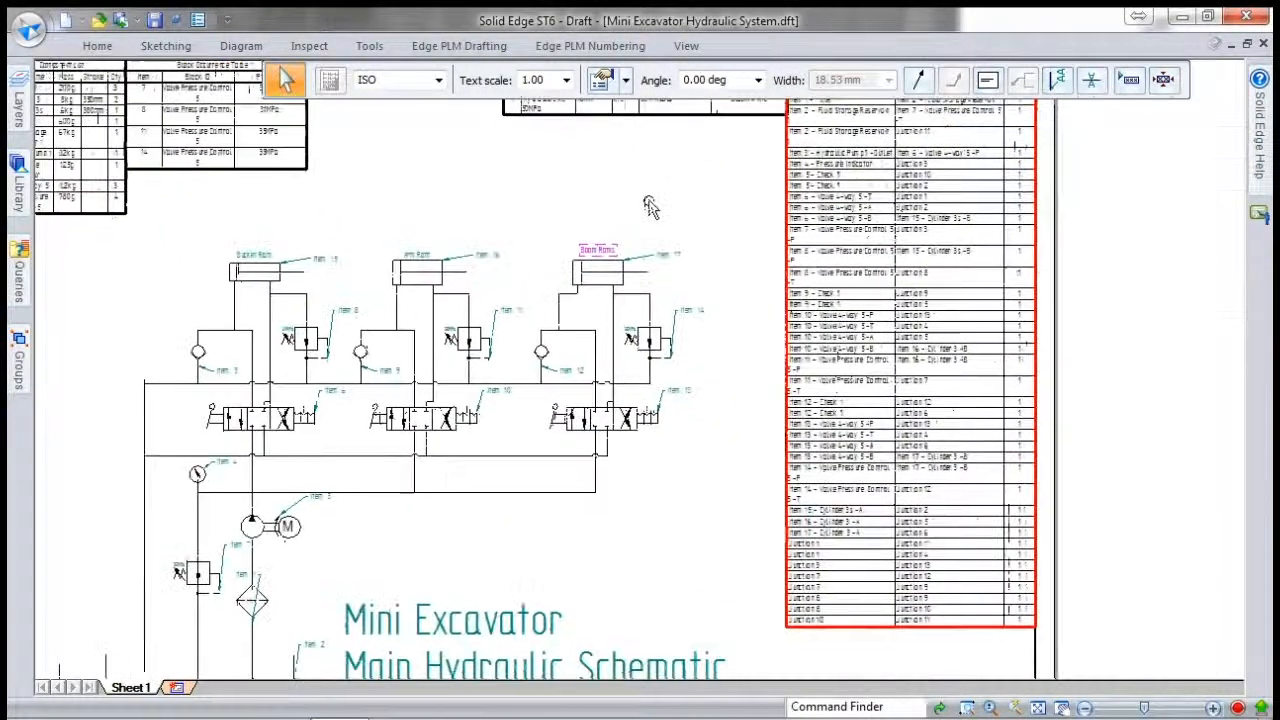
scroll(895, 283, up, 2)
middle_drag(894, 279, 890, 262)
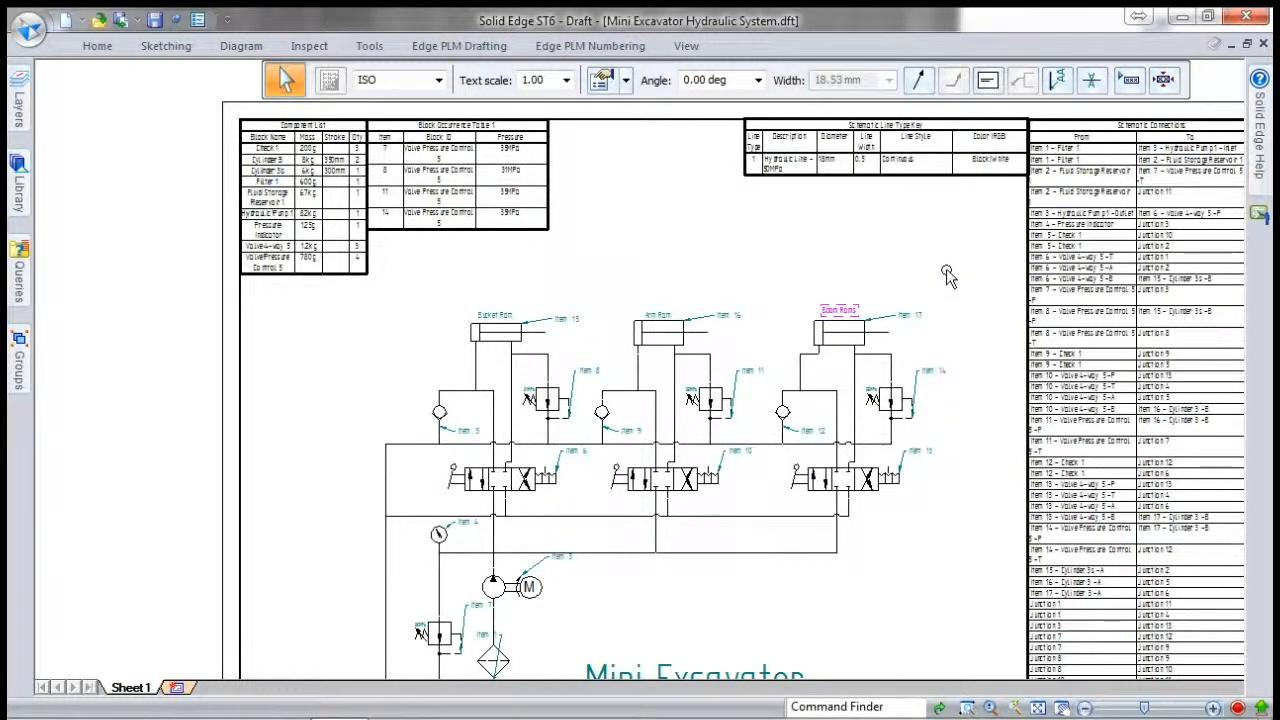
scroll(542, 330, up, 3)
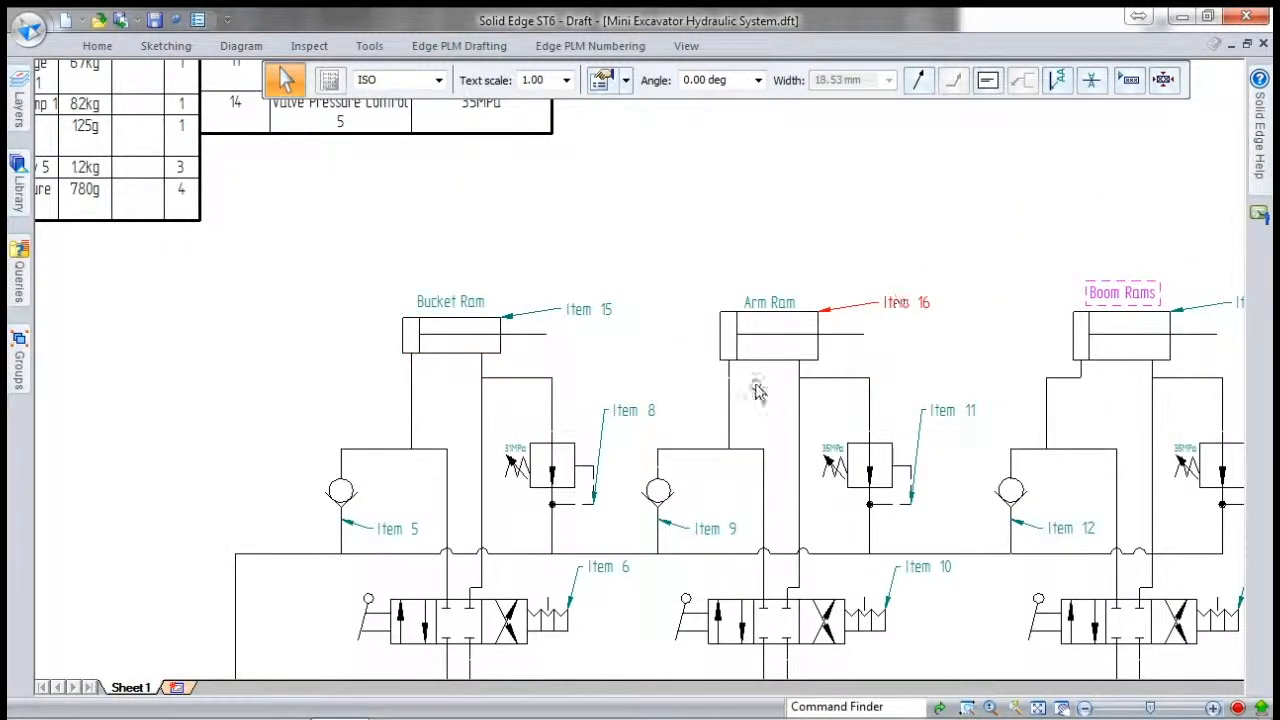
scroll(522, 264, down, 2)
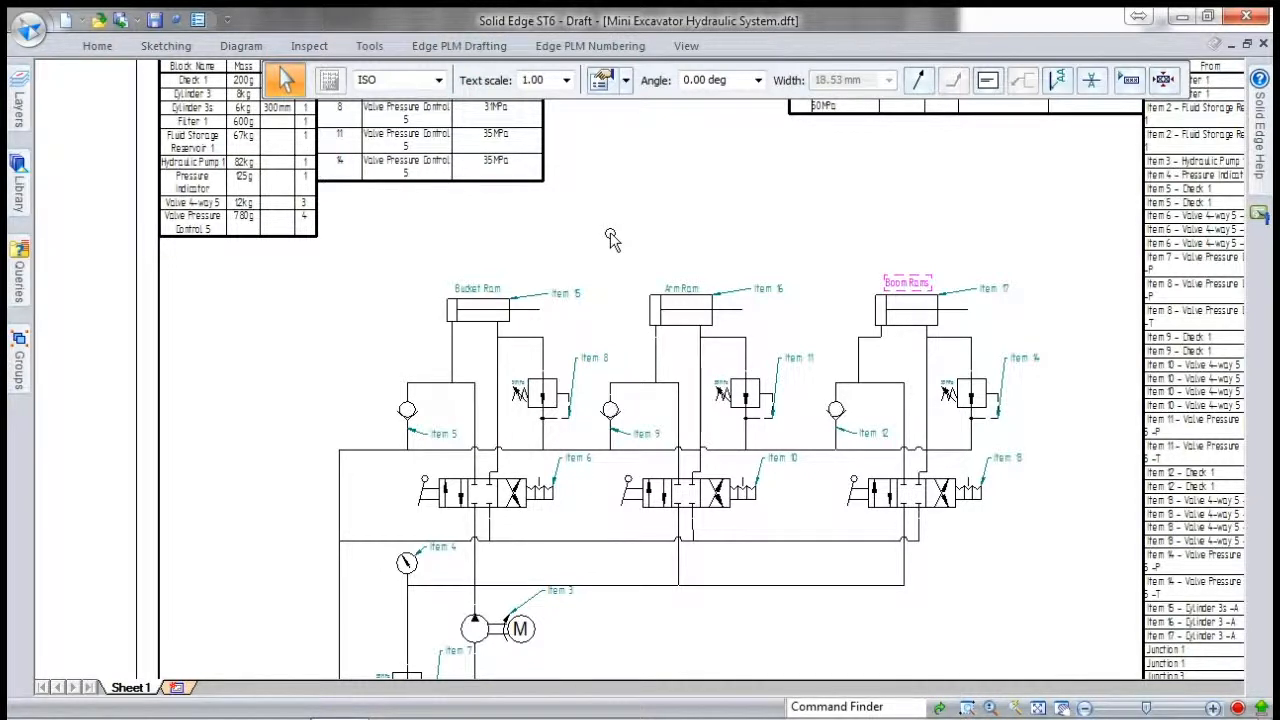
scroll(580, 222, down, 2)
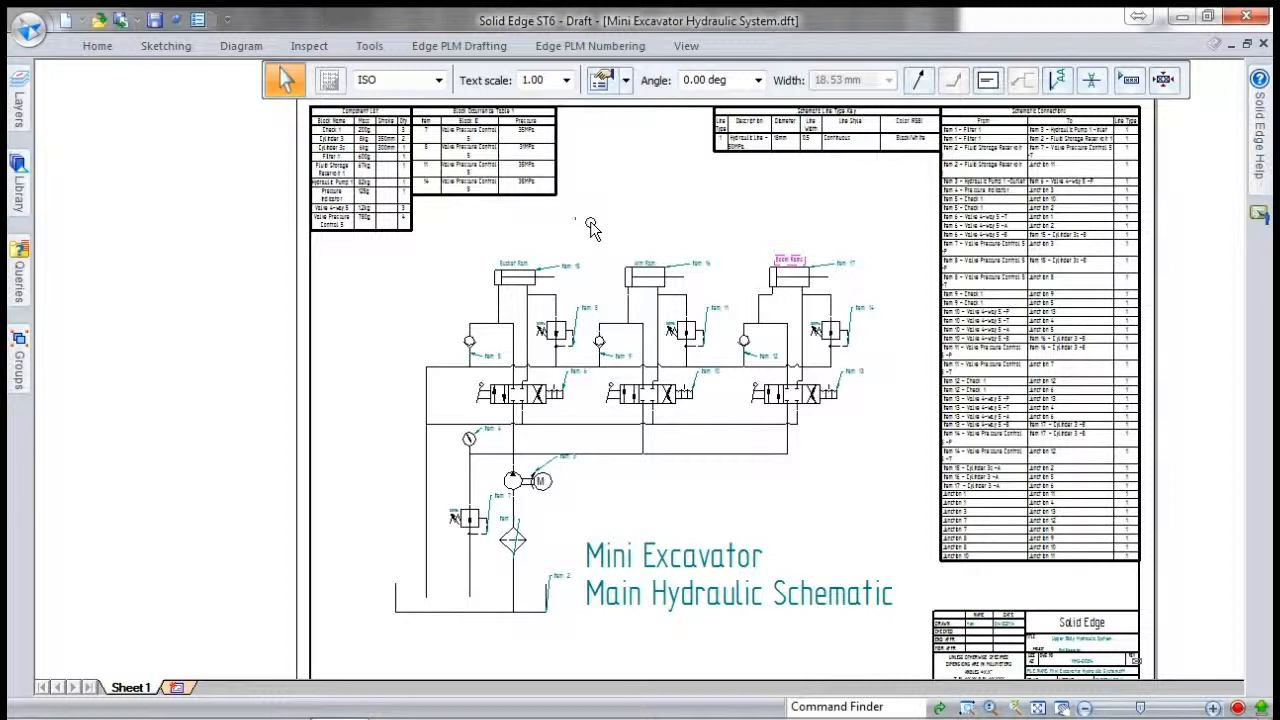
Close the Mini Excavator draft and create a new draft from the Schematic.dft template.
click(1263, 45)
click(690, 452)
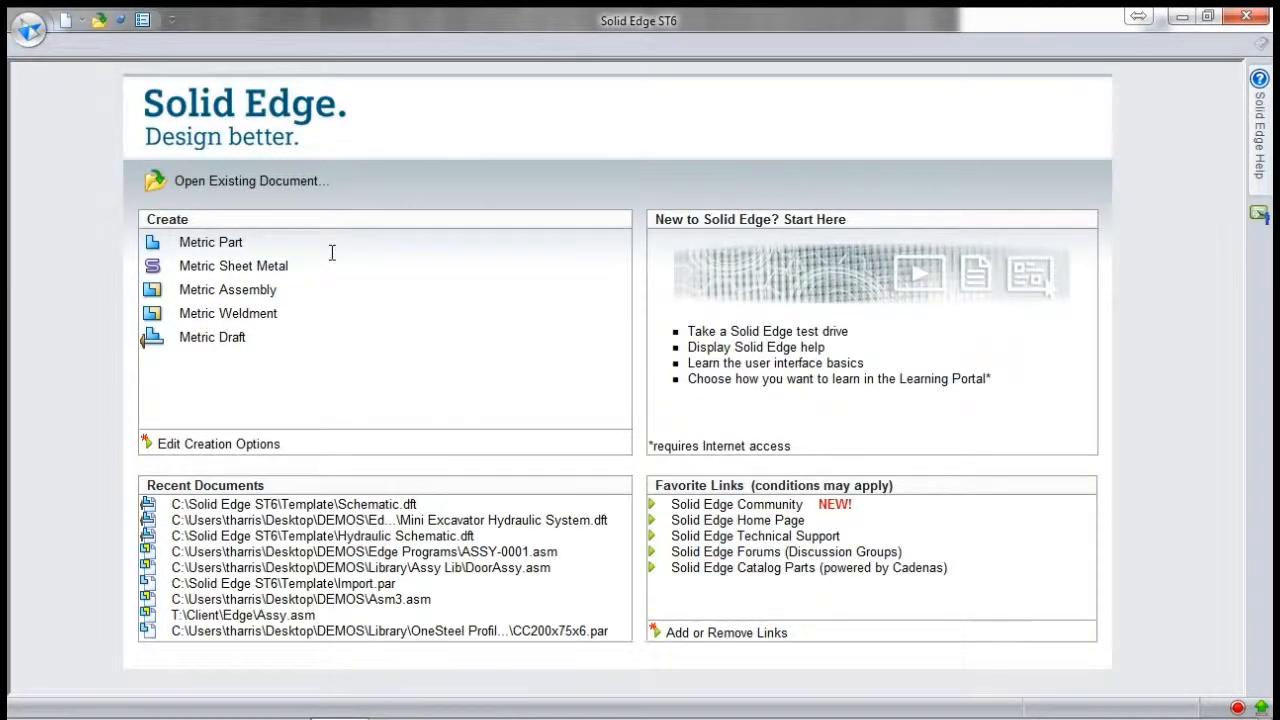
click(78, 25)
scroll(645, 335, down, 5)
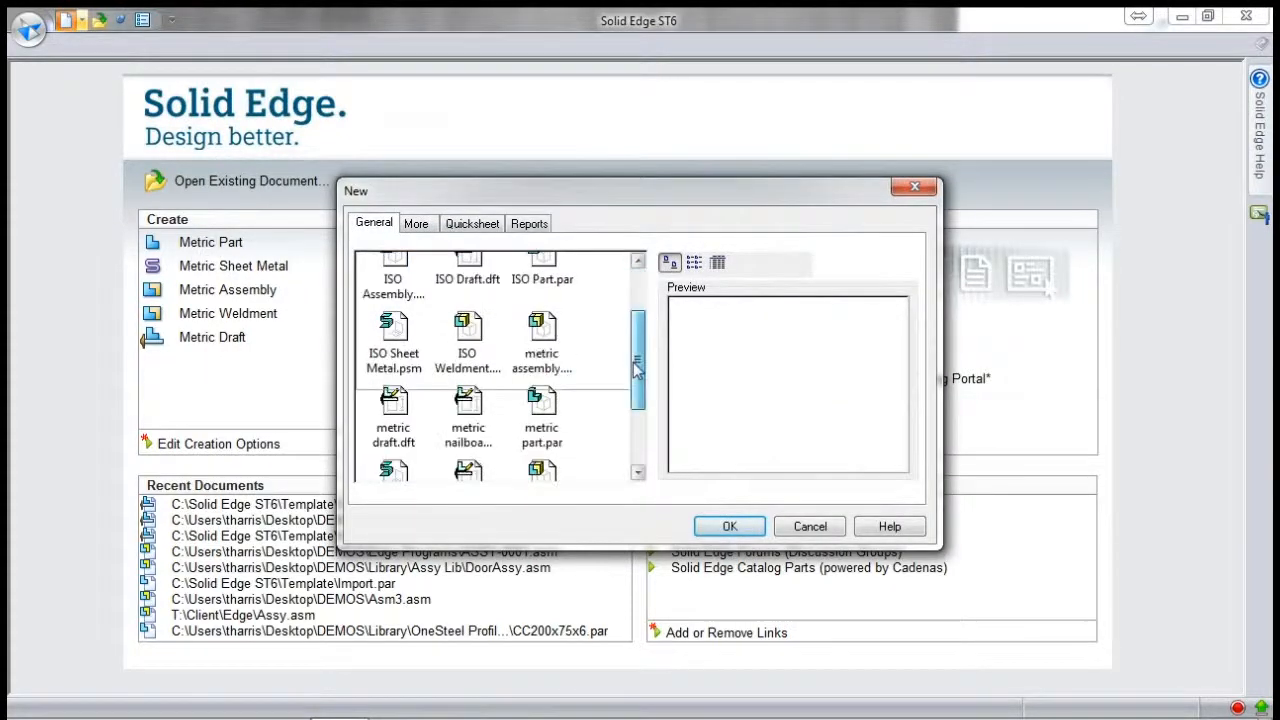
click(395, 430)
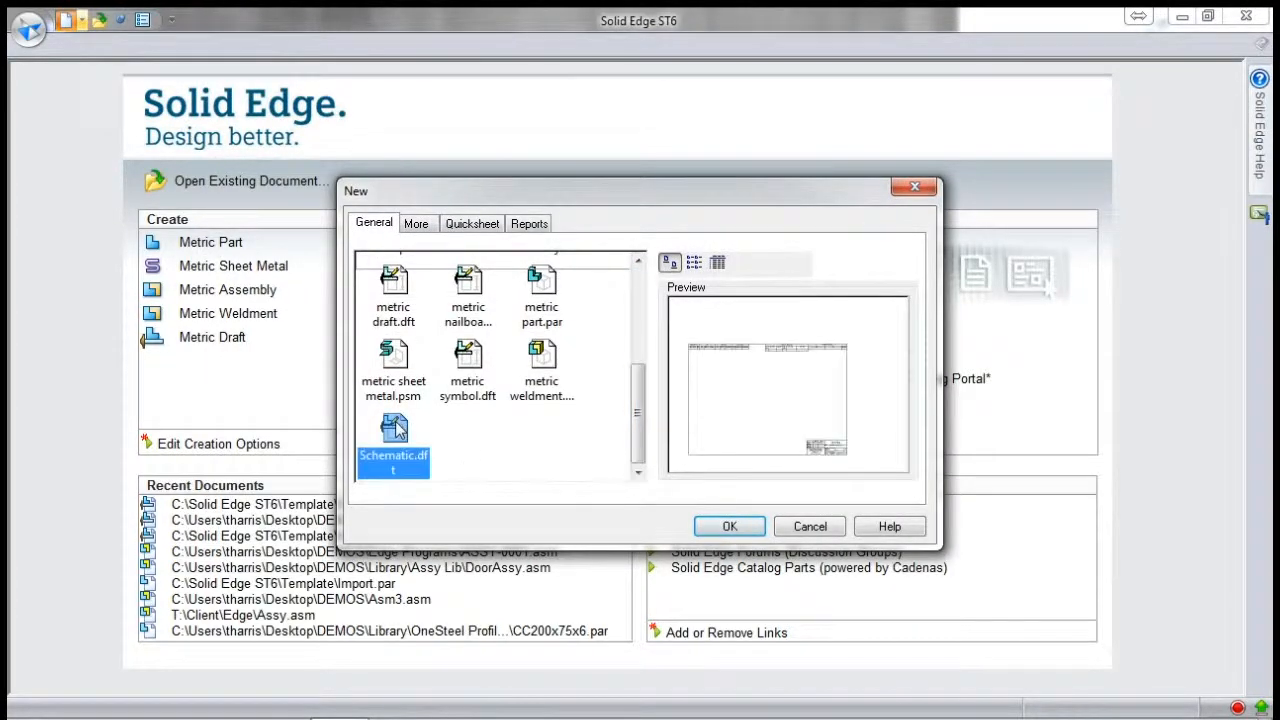
click(731, 527)
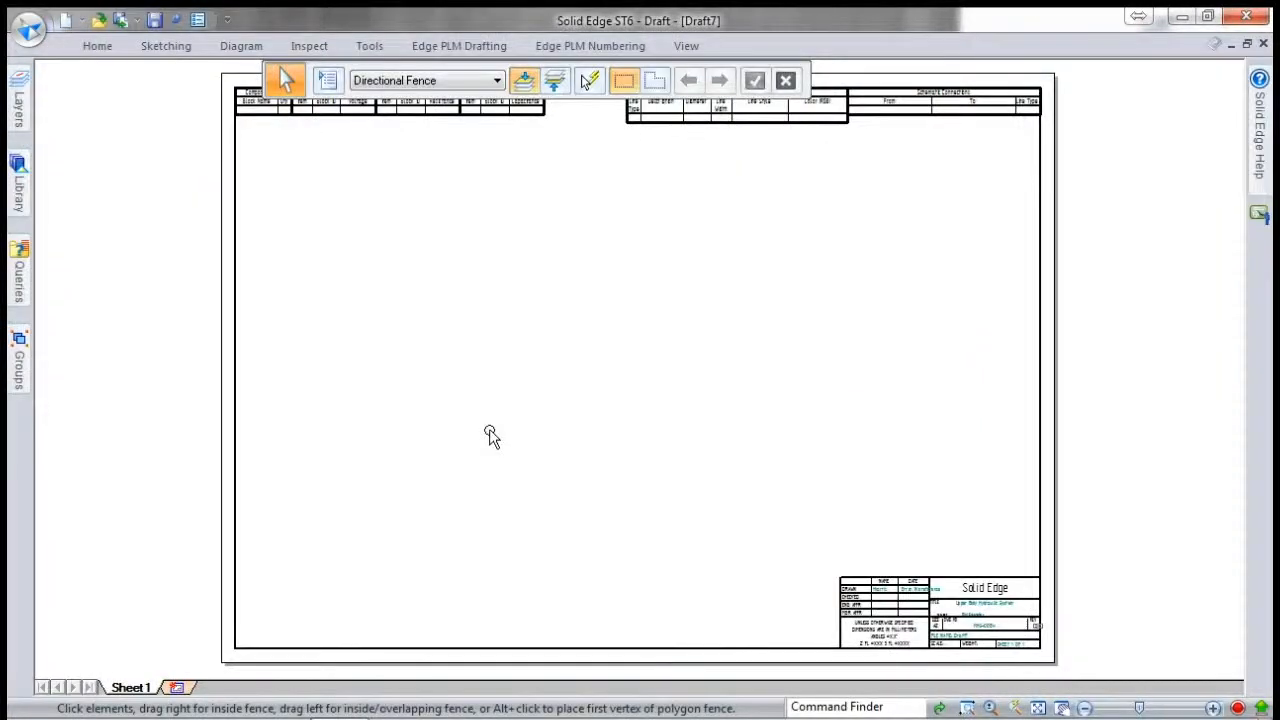
Examine the empty component list, voltage, resistance and capacitance tables of the new draft.
scroll(469, 391, down, 2)
scroll(437, 217, up, 6)
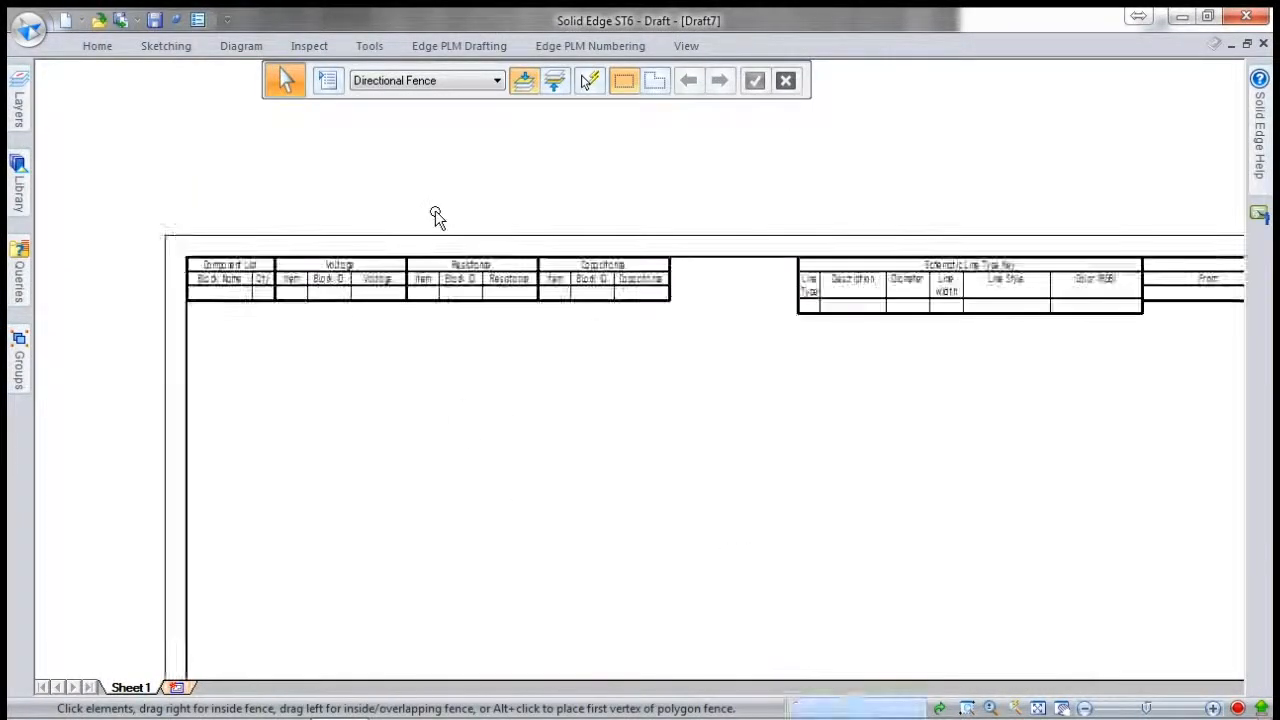
click(100, 320)
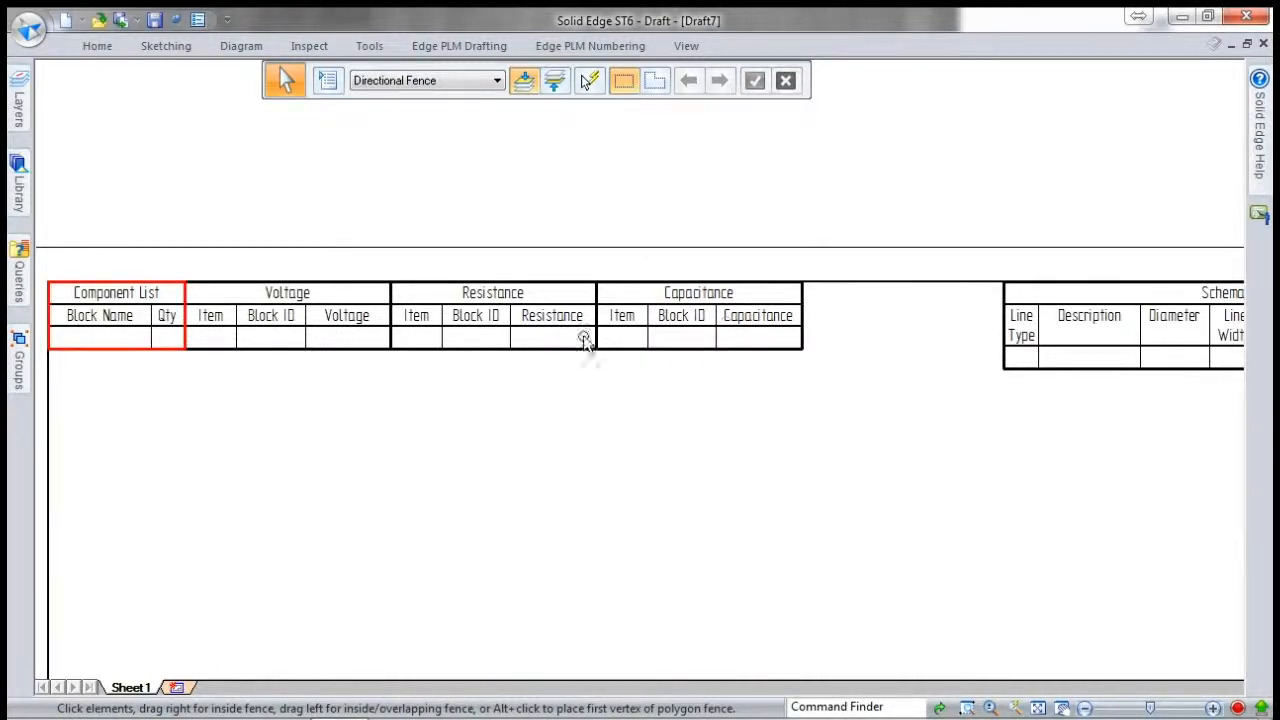
scroll(352, 298, down, 1)
scroll(352, 298, down, 1)
scroll(1131, 189, down, 2)
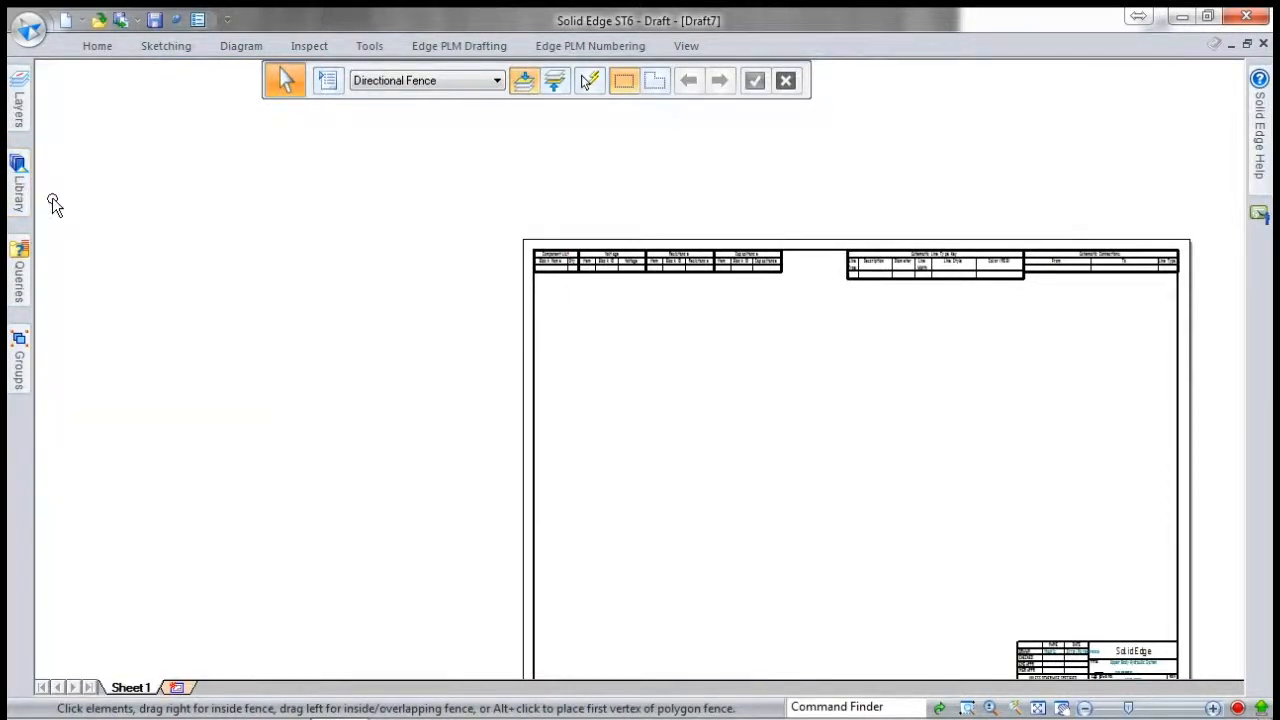
Place a Battery block from the active document in the upper middle of the sheet with its Voltage label set to 12v.
click(22, 192)
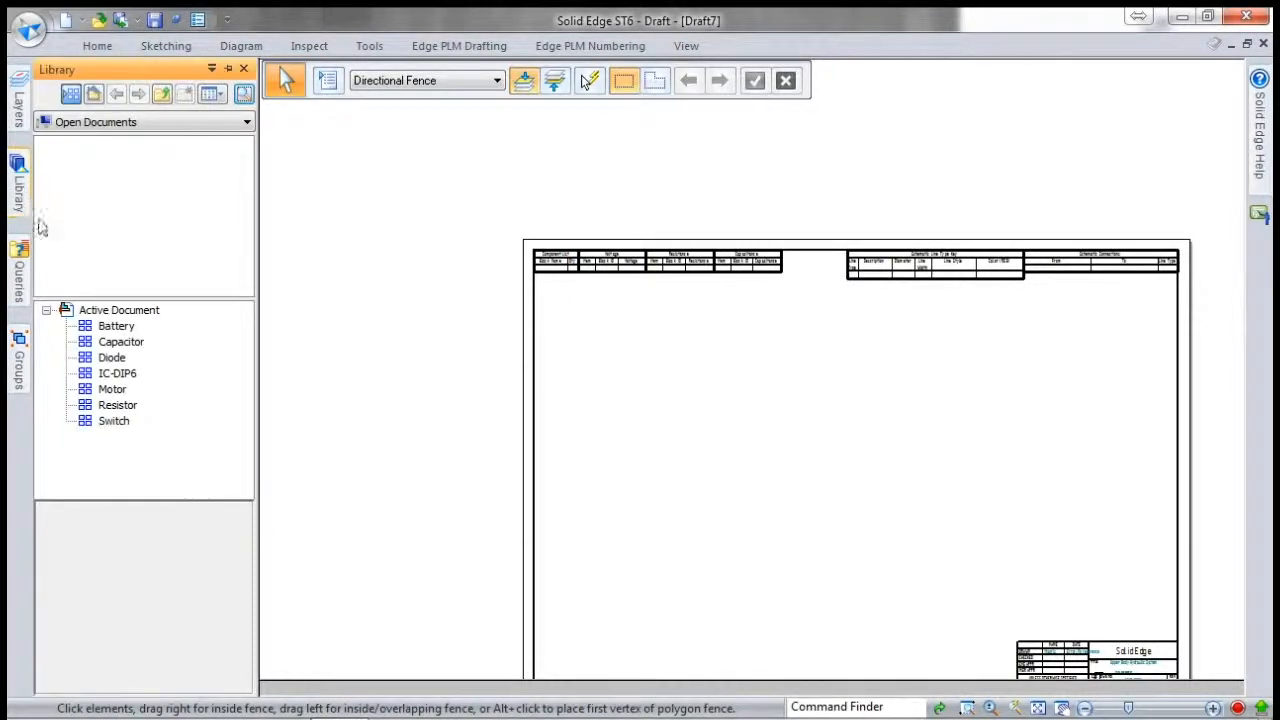
click(114, 327)
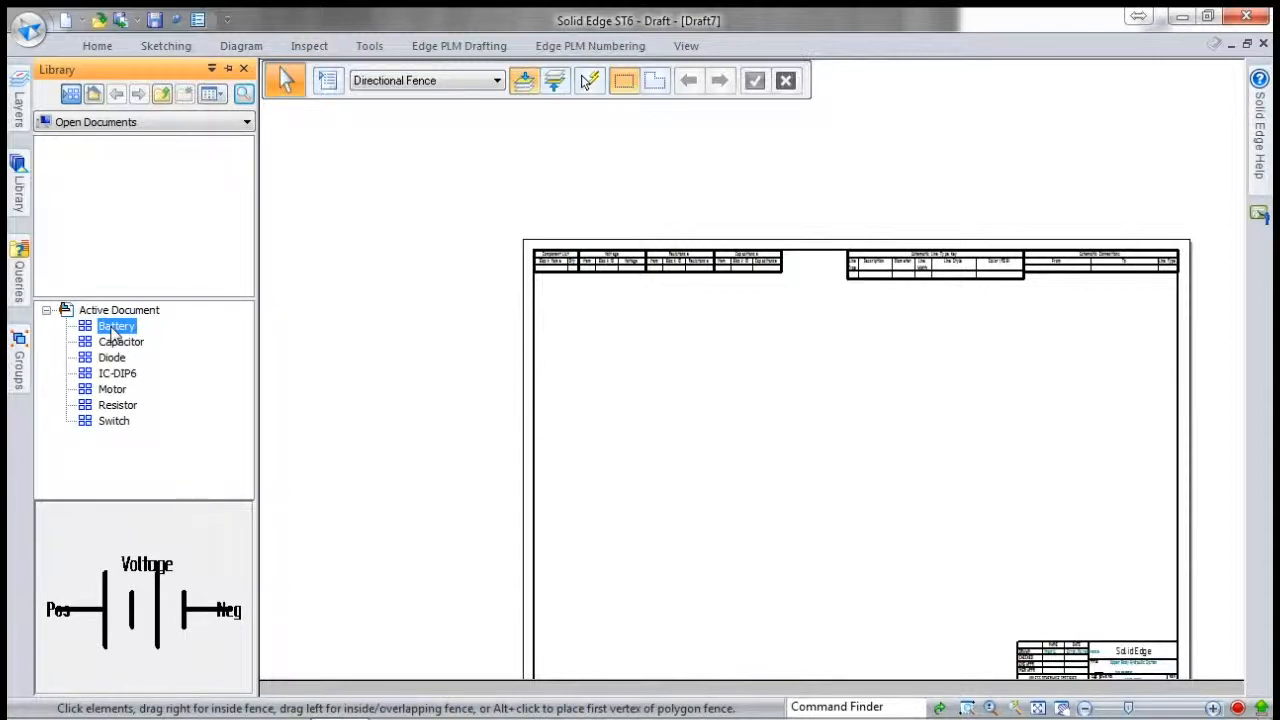
drag(114, 332, 831, 426)
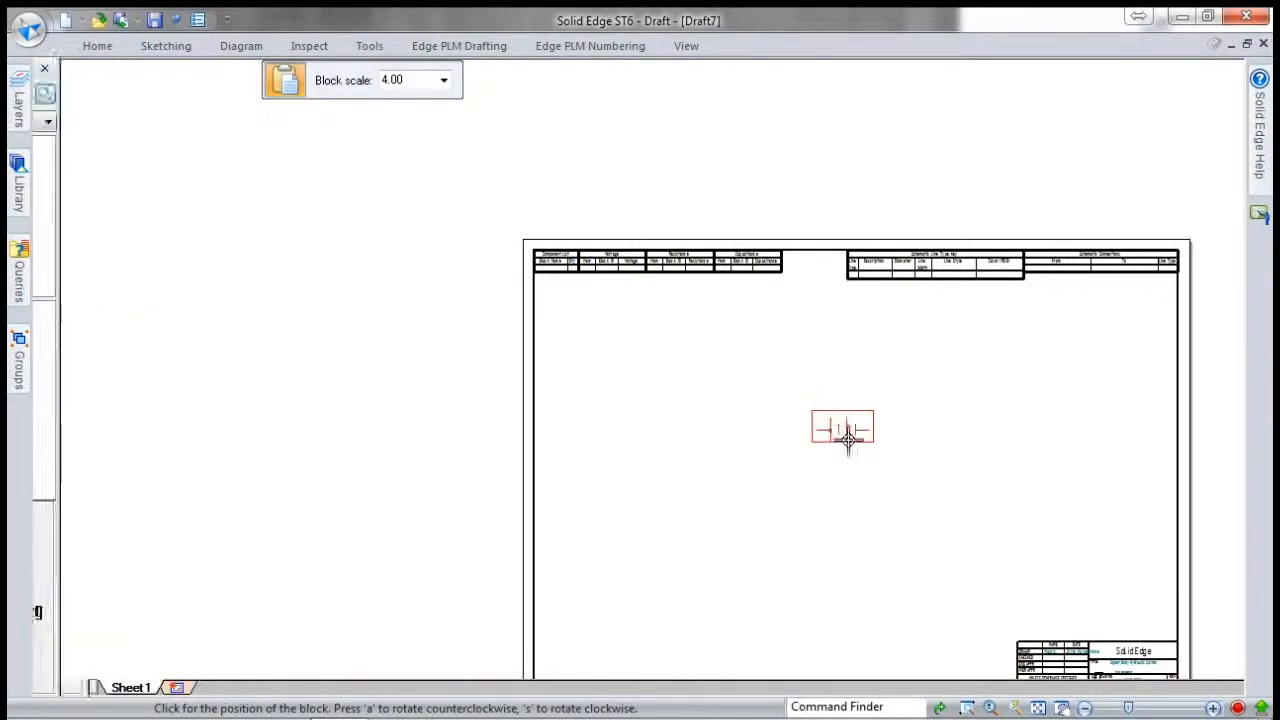
scroll(855, 437, up, 2)
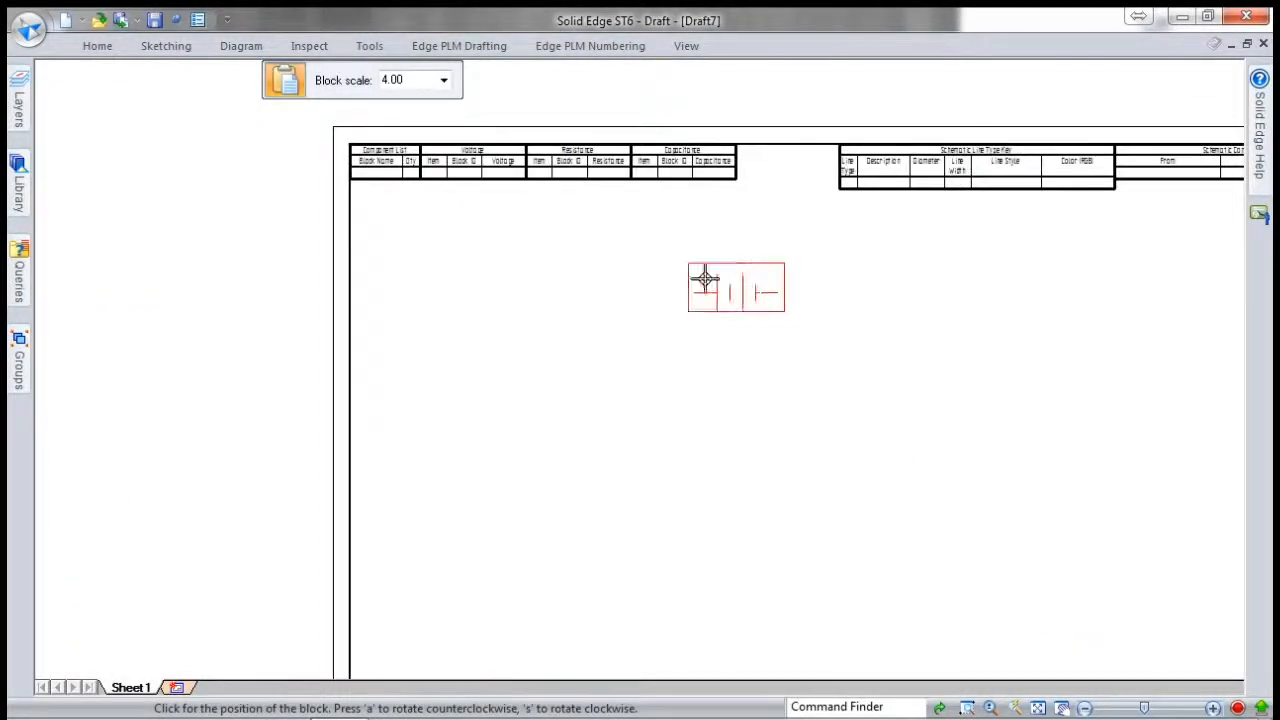
scroll(777, 306, down, 2)
scroll(771, 290, up, 3)
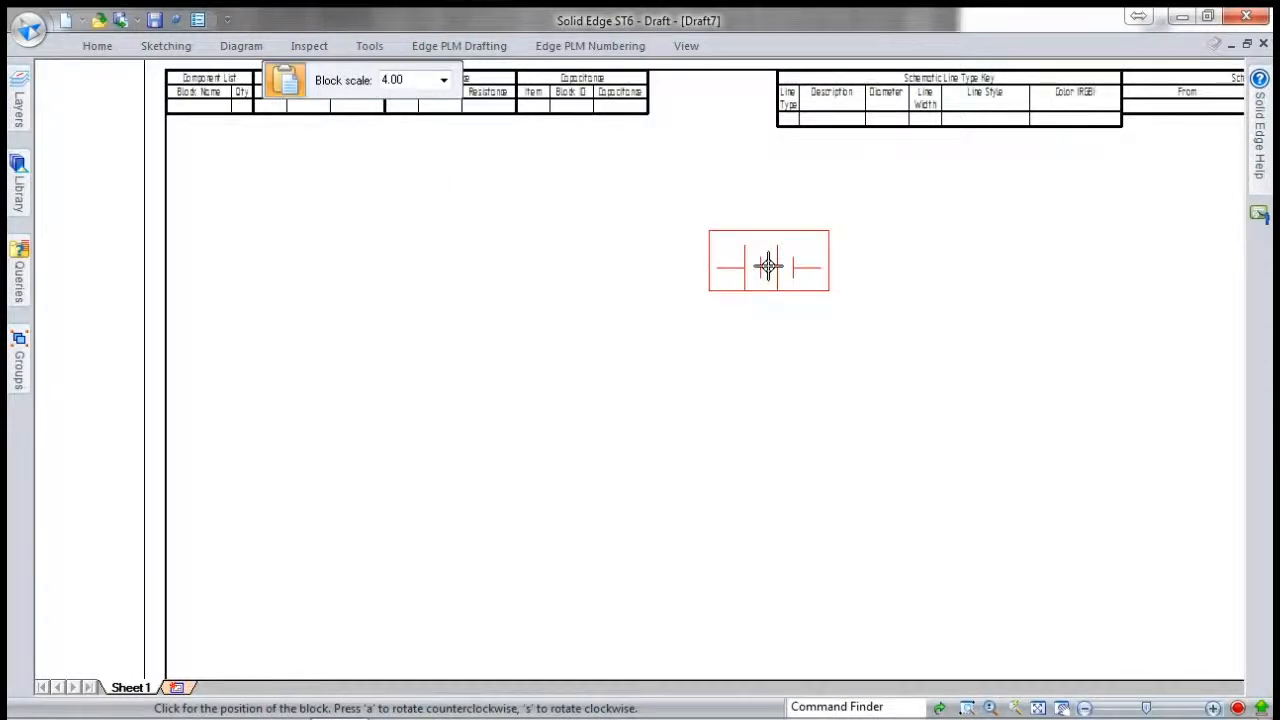
click(767, 265)
click(616, 330)
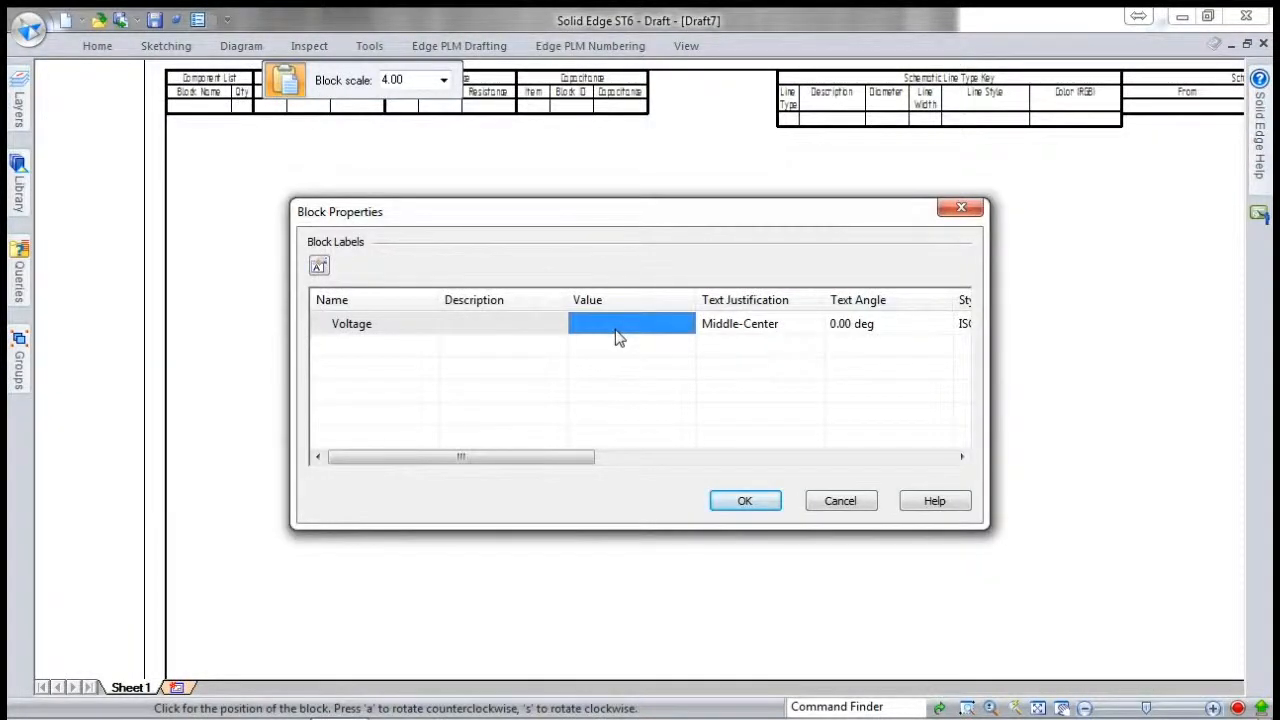
text(12)
click(740, 502)
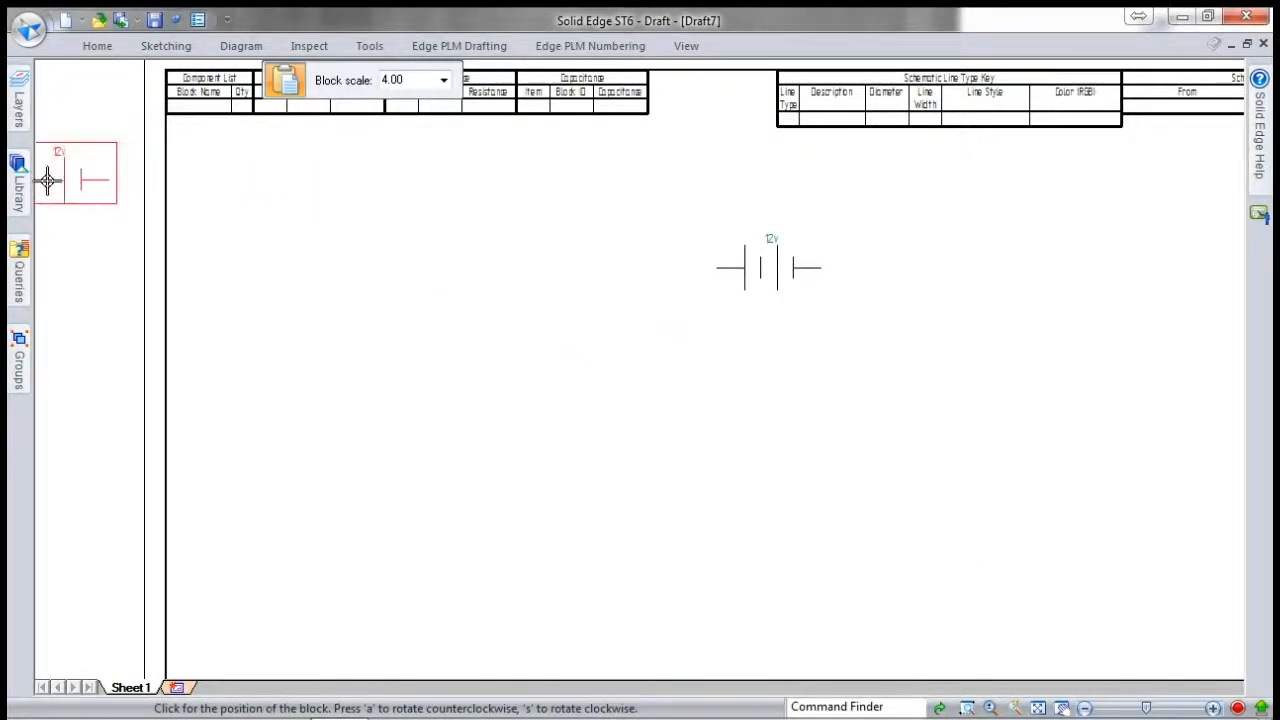
Place a Motor block from the active document directly below the battery.
mouse_move(18, 185)
click(114, 391)
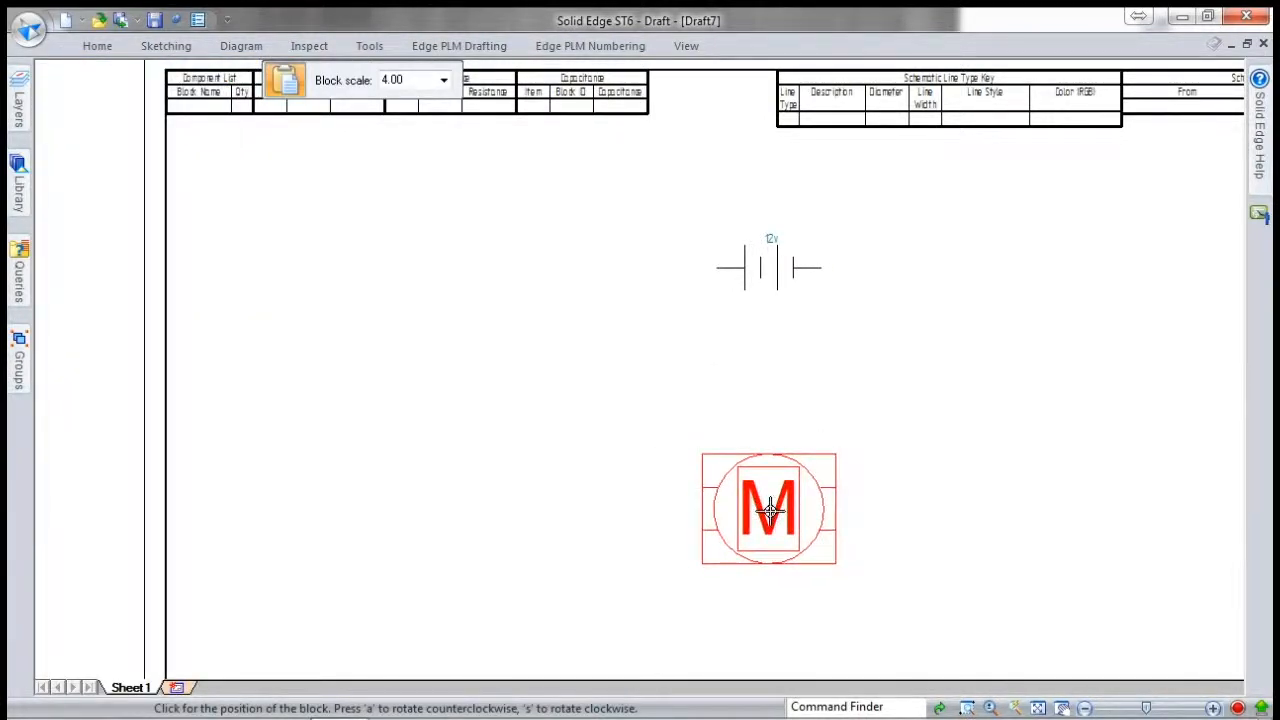
click(769, 512)
Place a Switch block from the active document, rotated to vertical, on the right side of the circuit between the battery and motor levels.
mouse_move(20, 205)
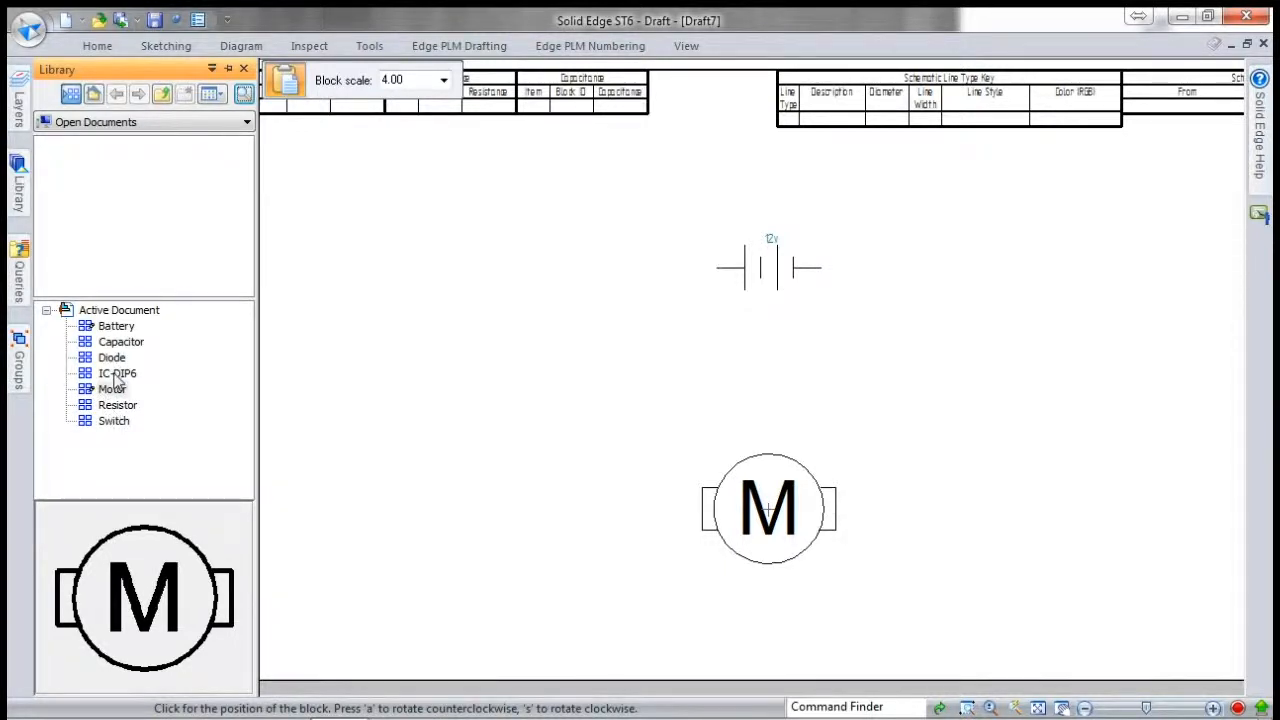
click(113, 421)
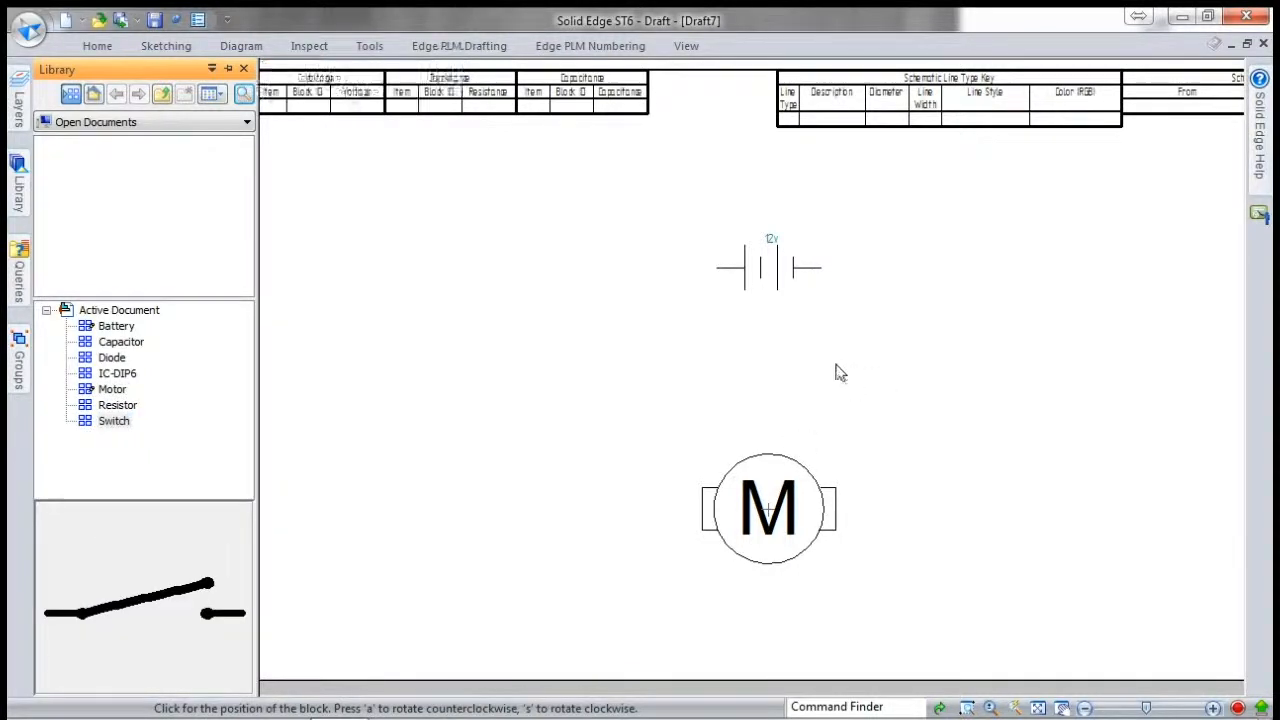
key(s)
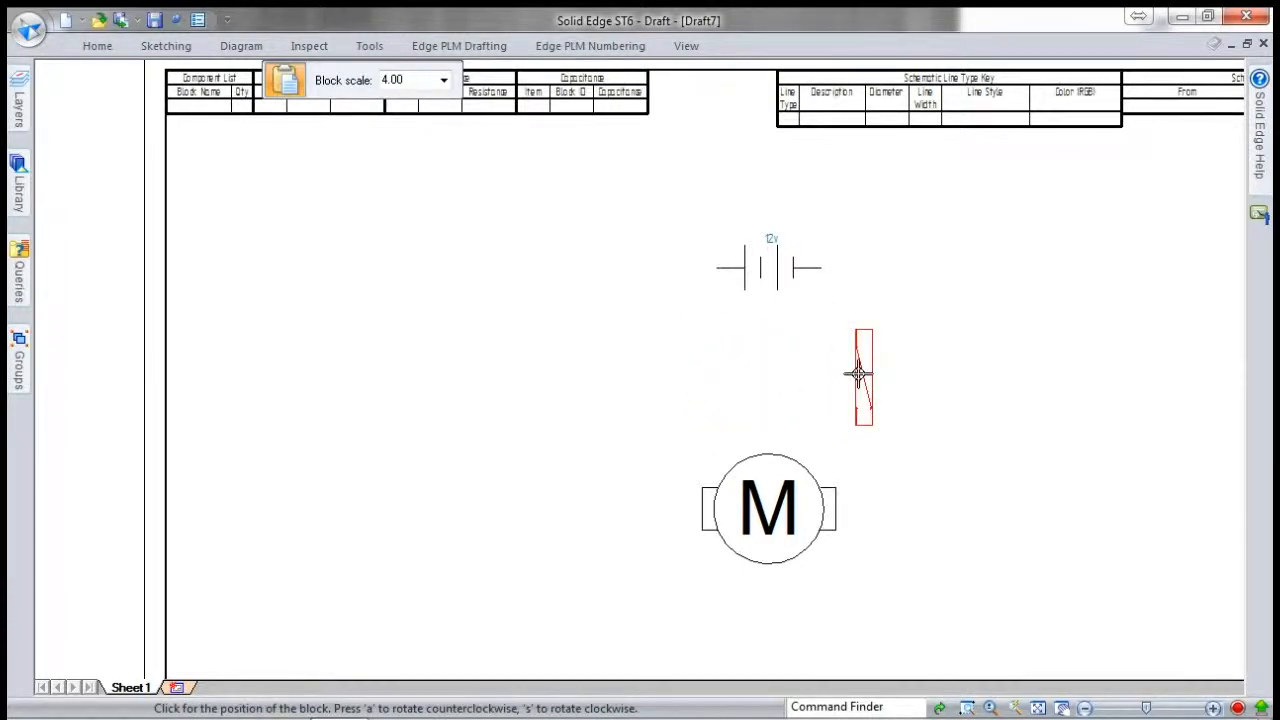
click(858, 374)
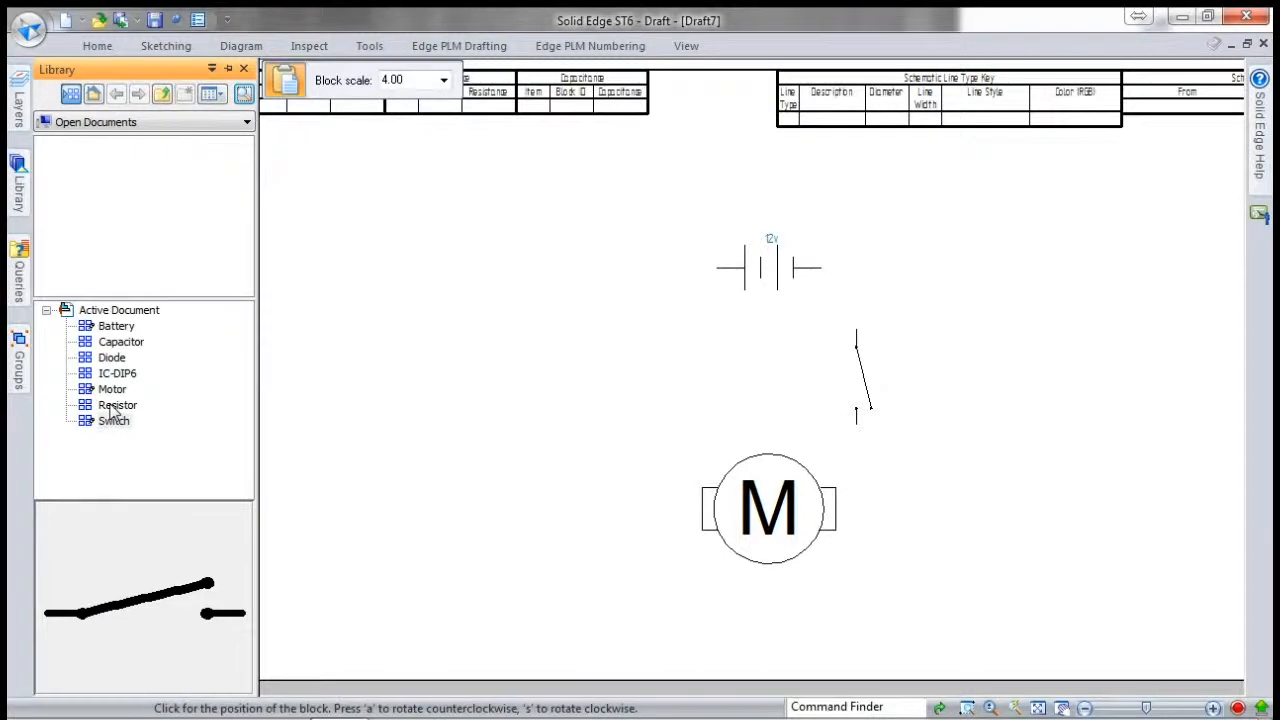
Place a Resistor block, rotated to vertical, on the circuit's left side opposite the switch, with its Resistance label set to 50mOhm.
click(113, 410)
key(s)
key(s)
key(s)
key(s)
key(s)
key(s)
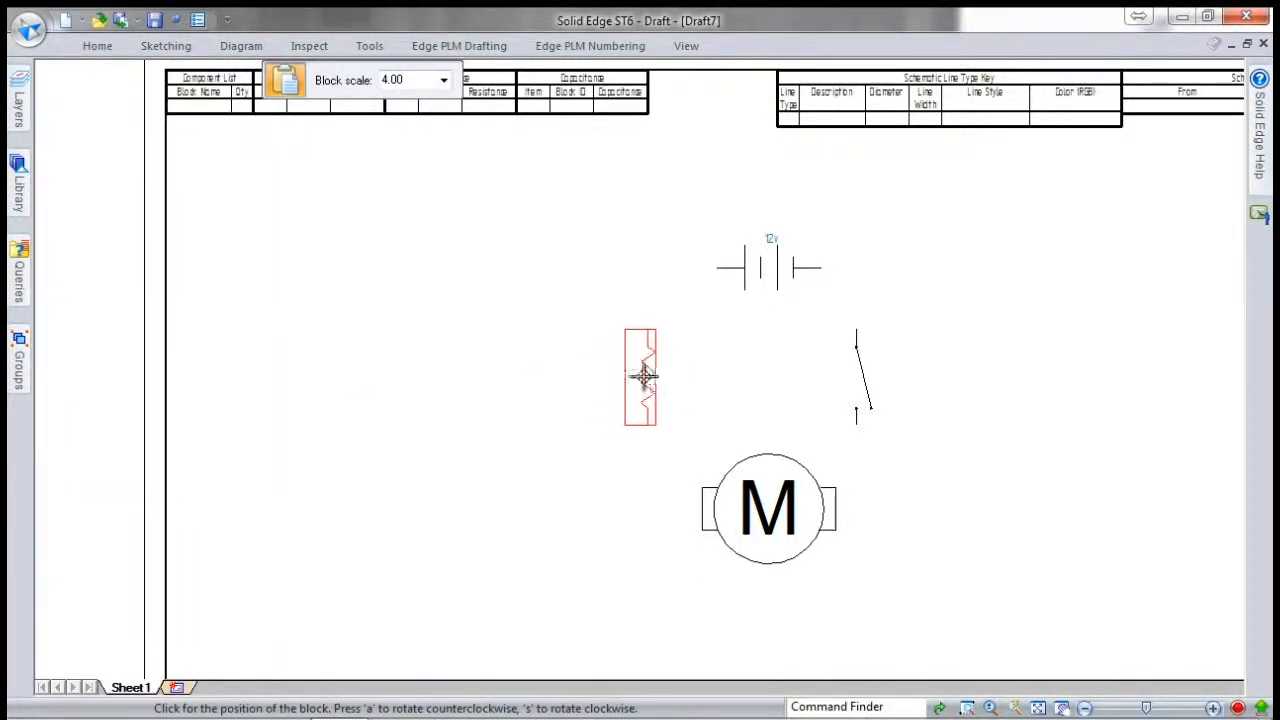
click(640, 378)
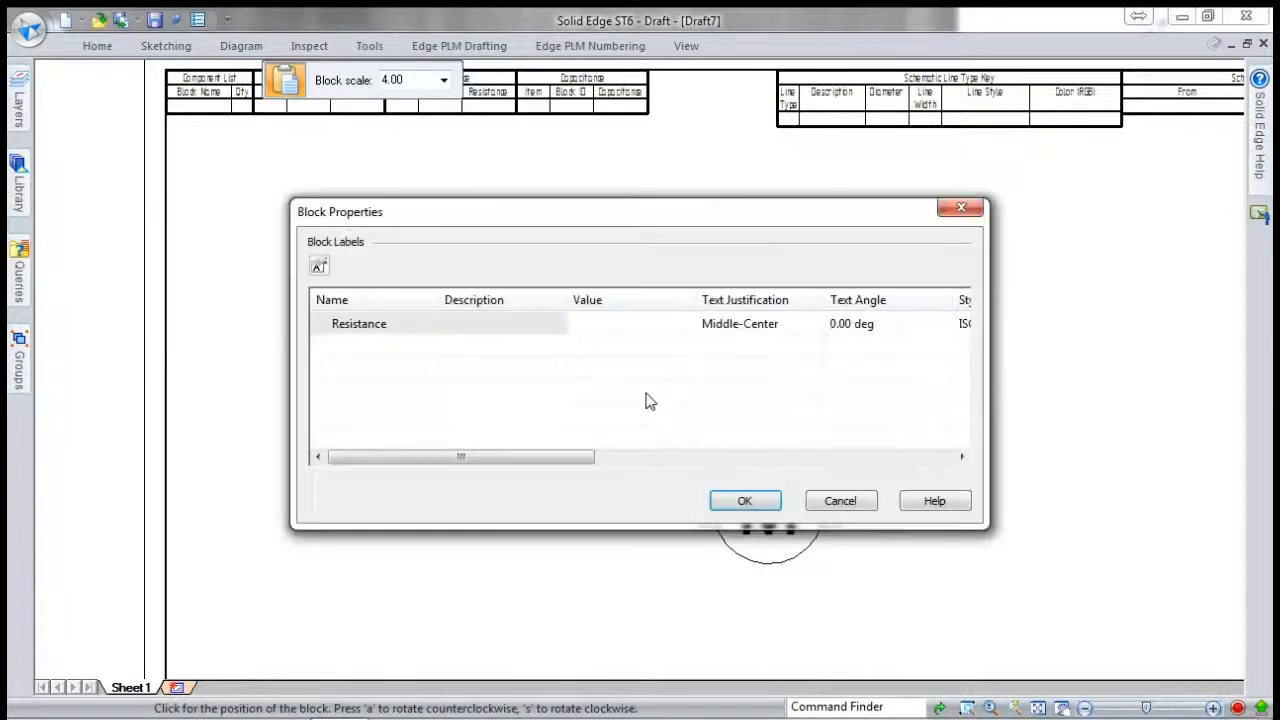
click(618, 326)
text(50mOhm)
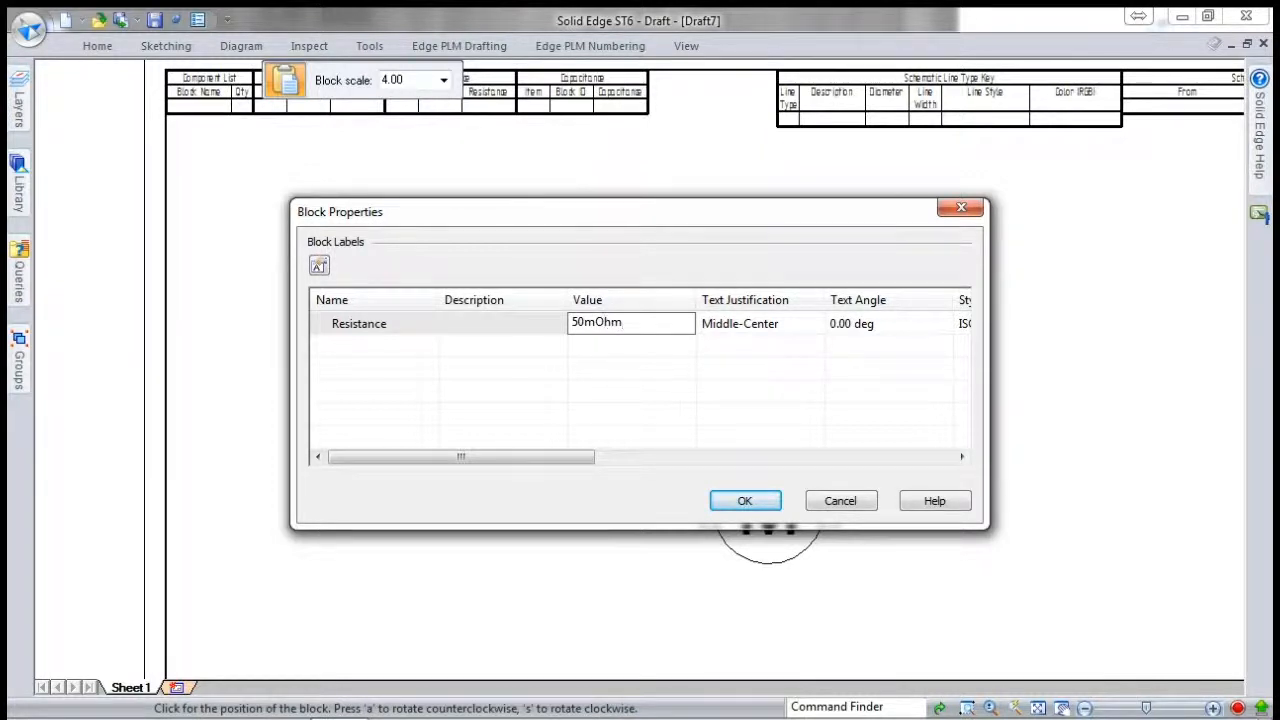
click(748, 501)
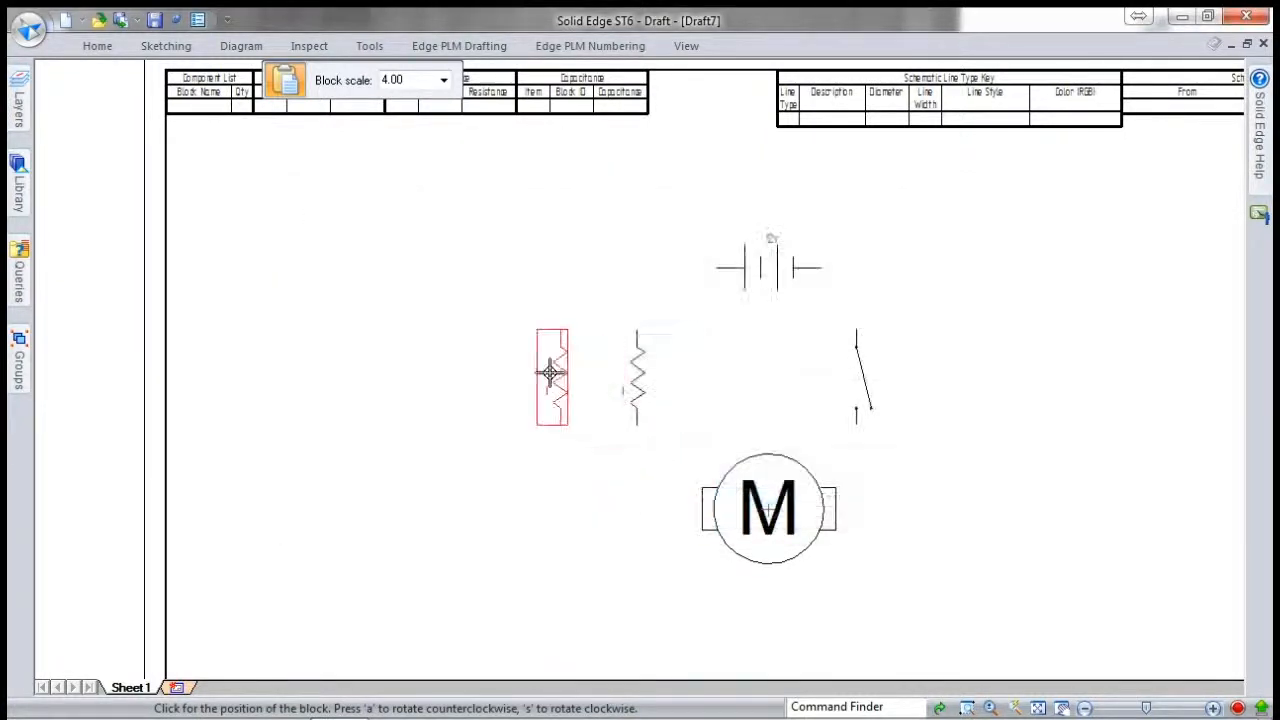
Place a Diode block horizontally below the motor, pointing right.
mouse_move(22, 197)
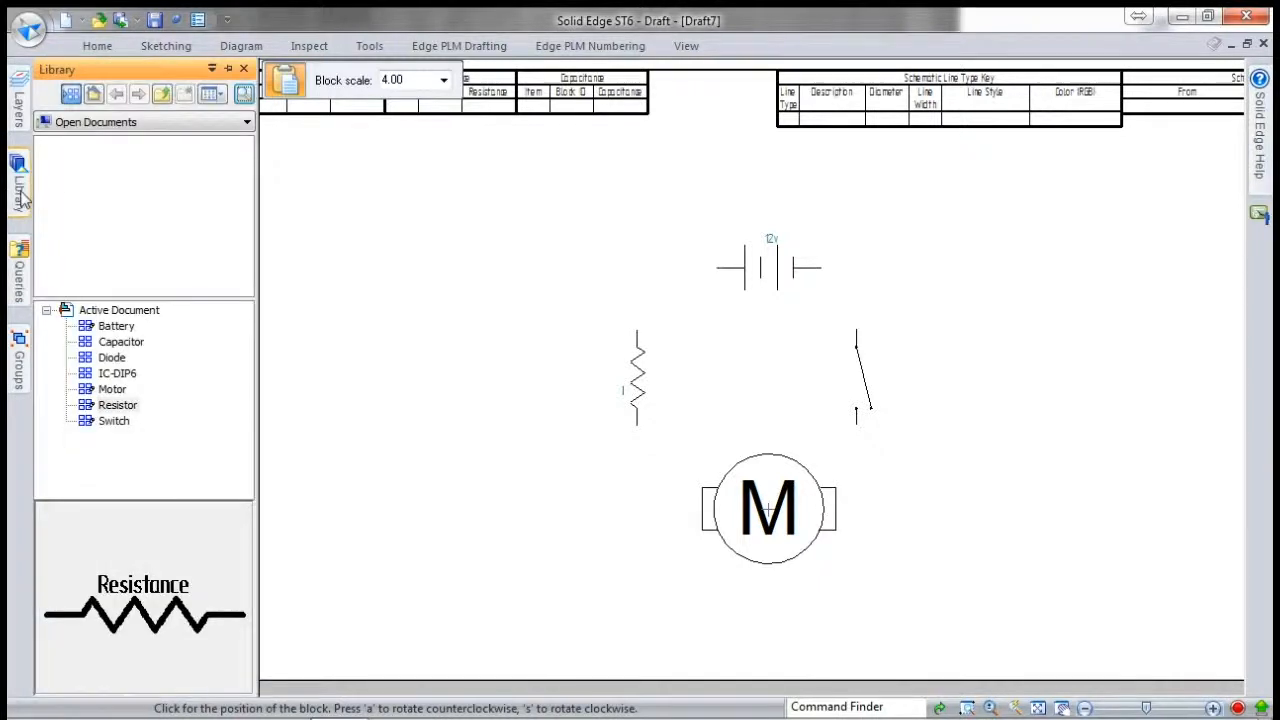
click(111, 357)
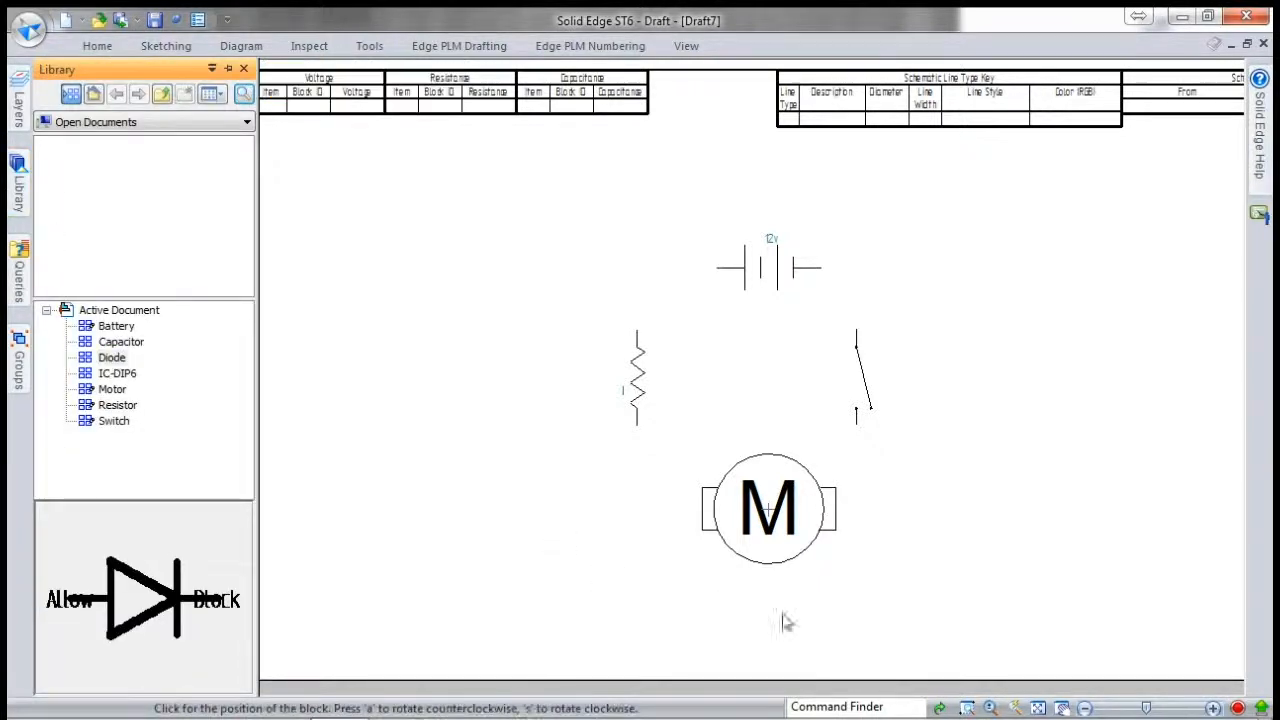
key(s)
key(s)
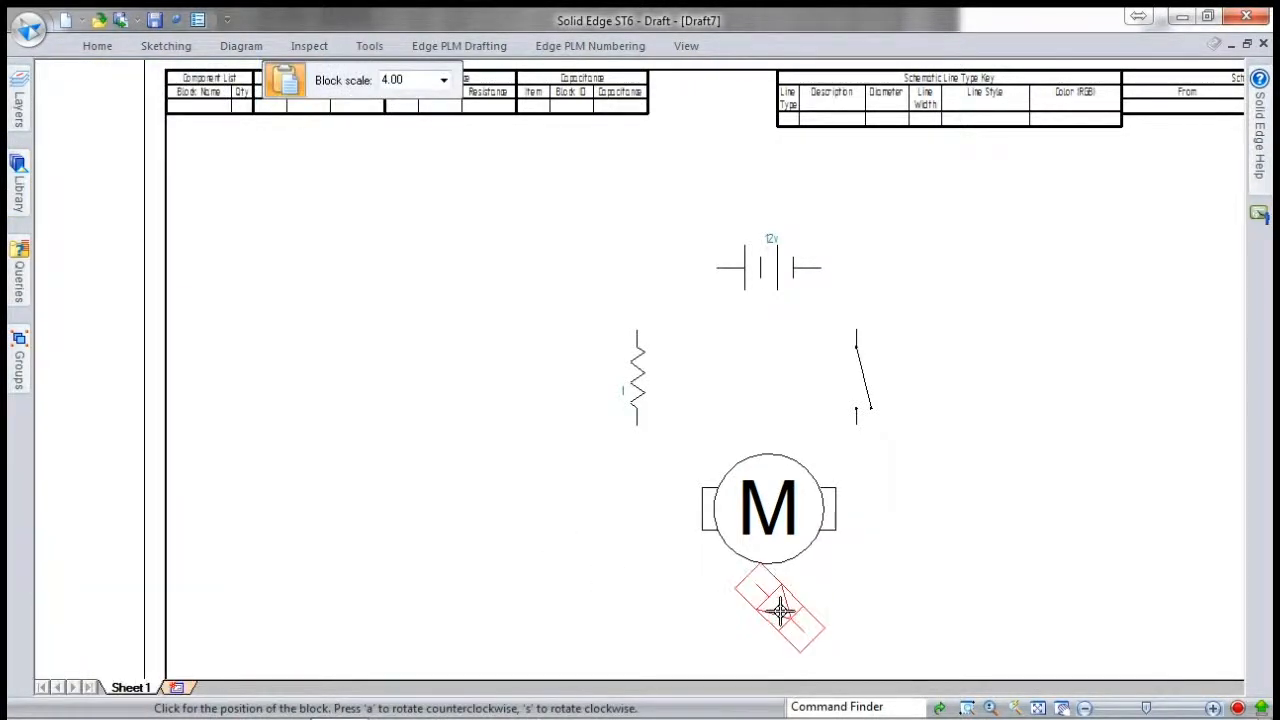
key(s)
key(s)
key(s)
key(s)
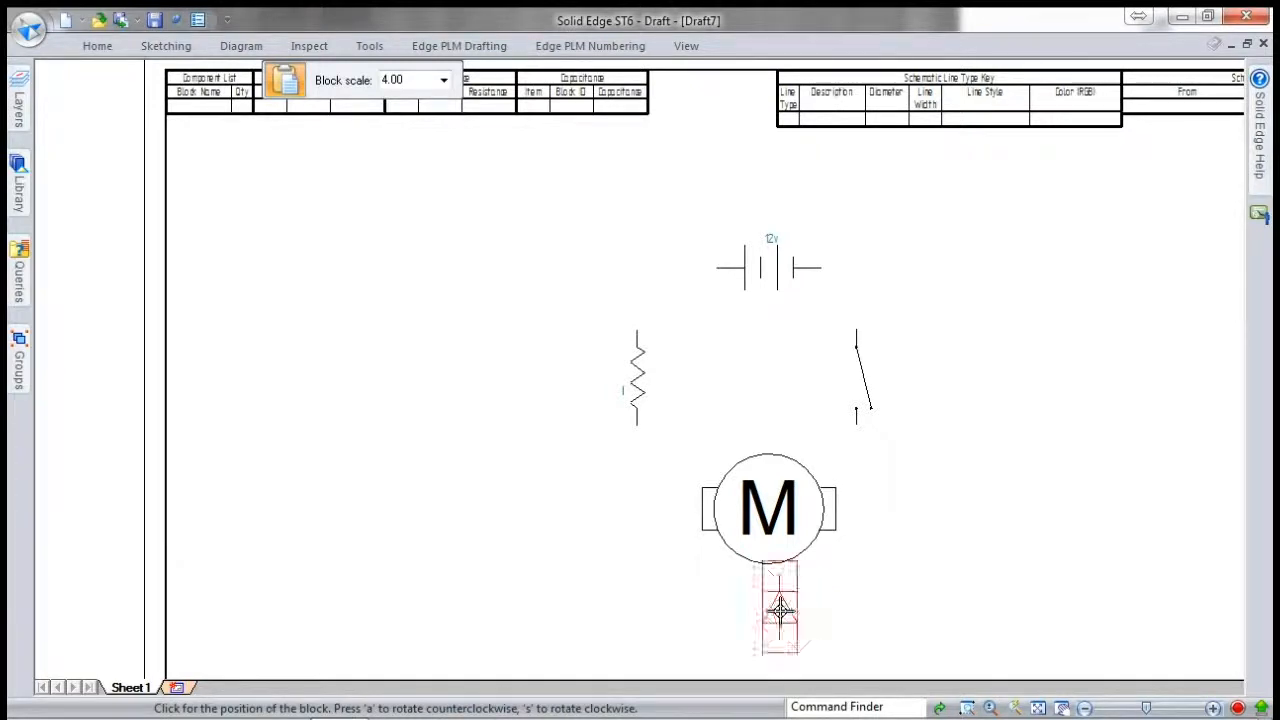
click(780, 617)
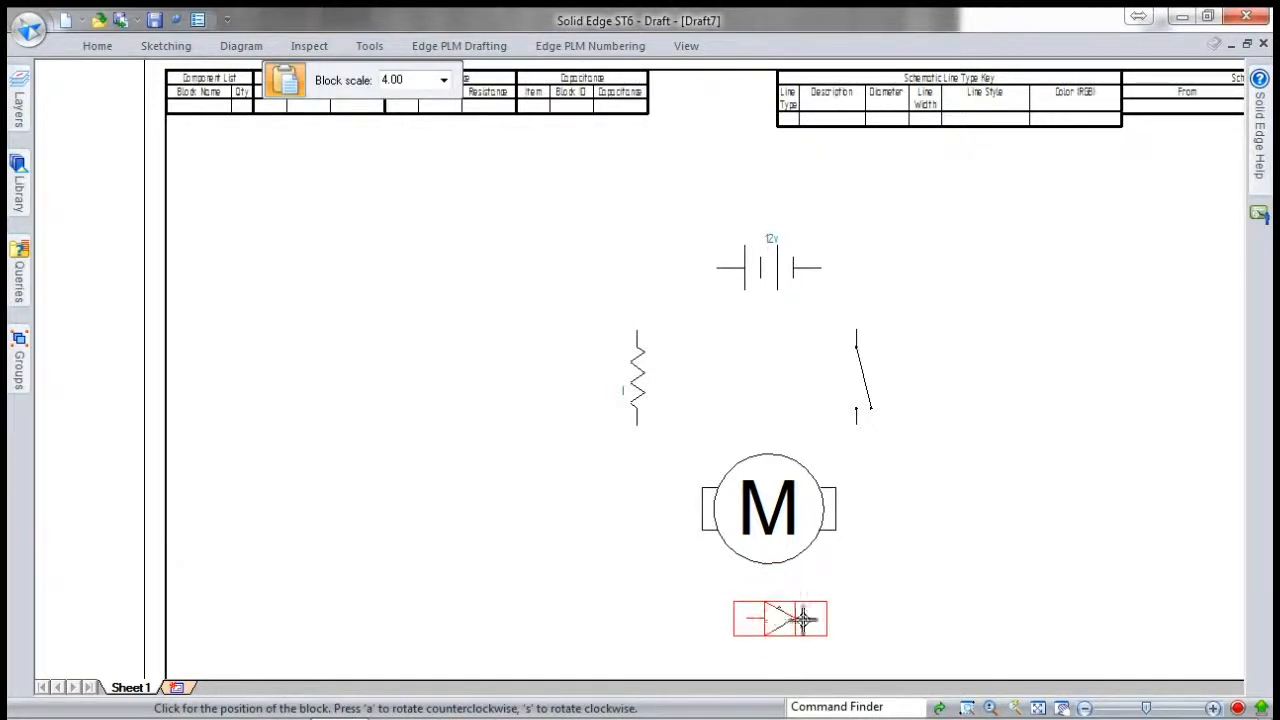
key(Escape)
Draw corner-shaped connectors from the battery's right end to the switch's upper end and from its left end to the resistor's upper end.
right_drag(614, 262, 622, 214)
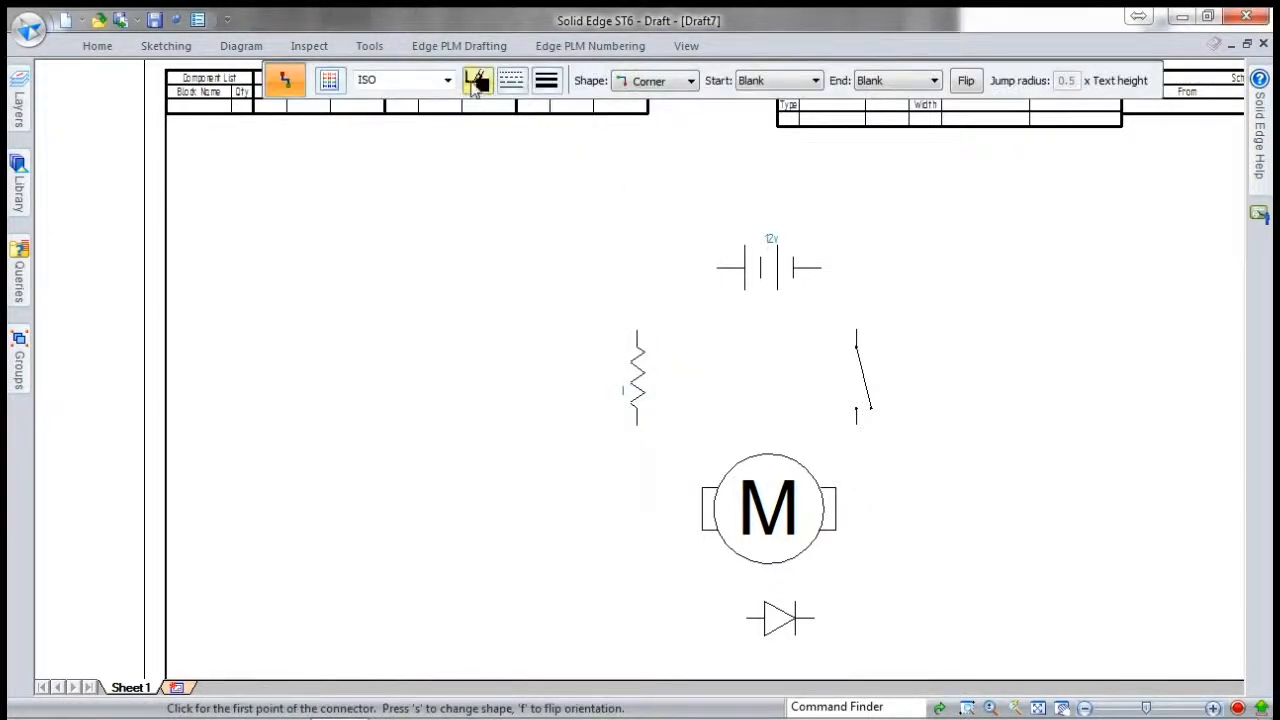
click(827, 268)
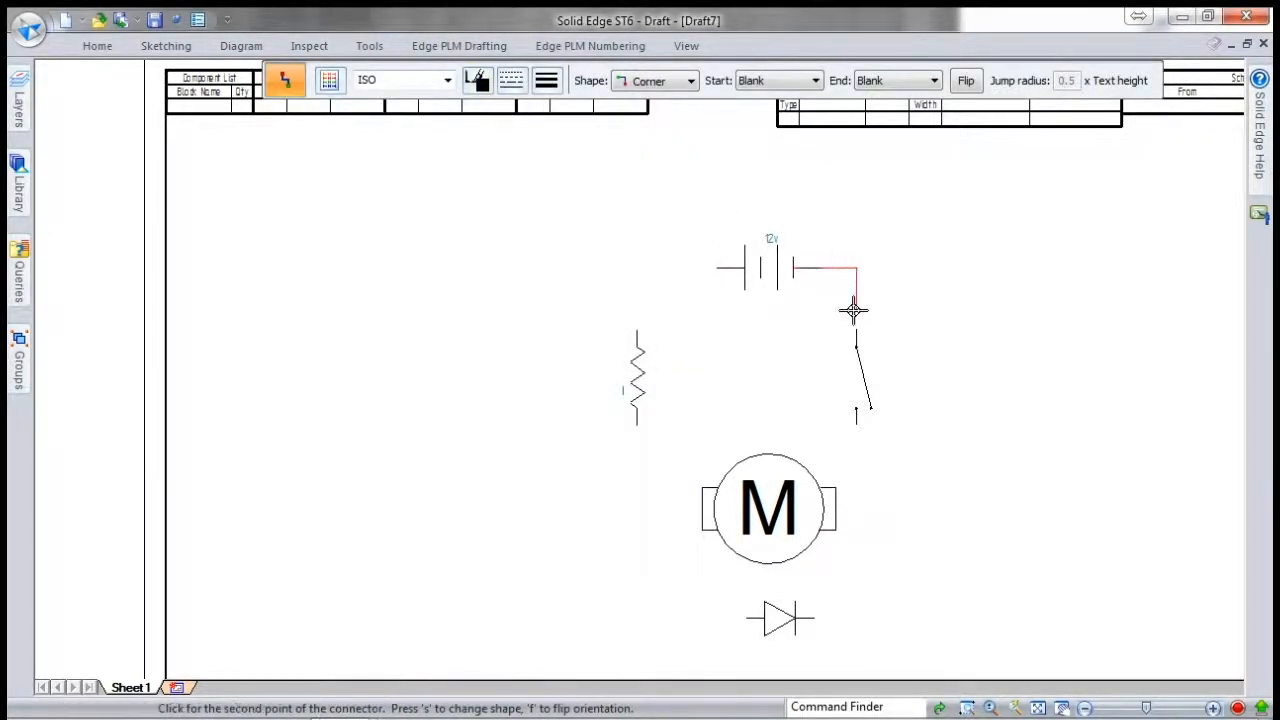
click(884, 330)
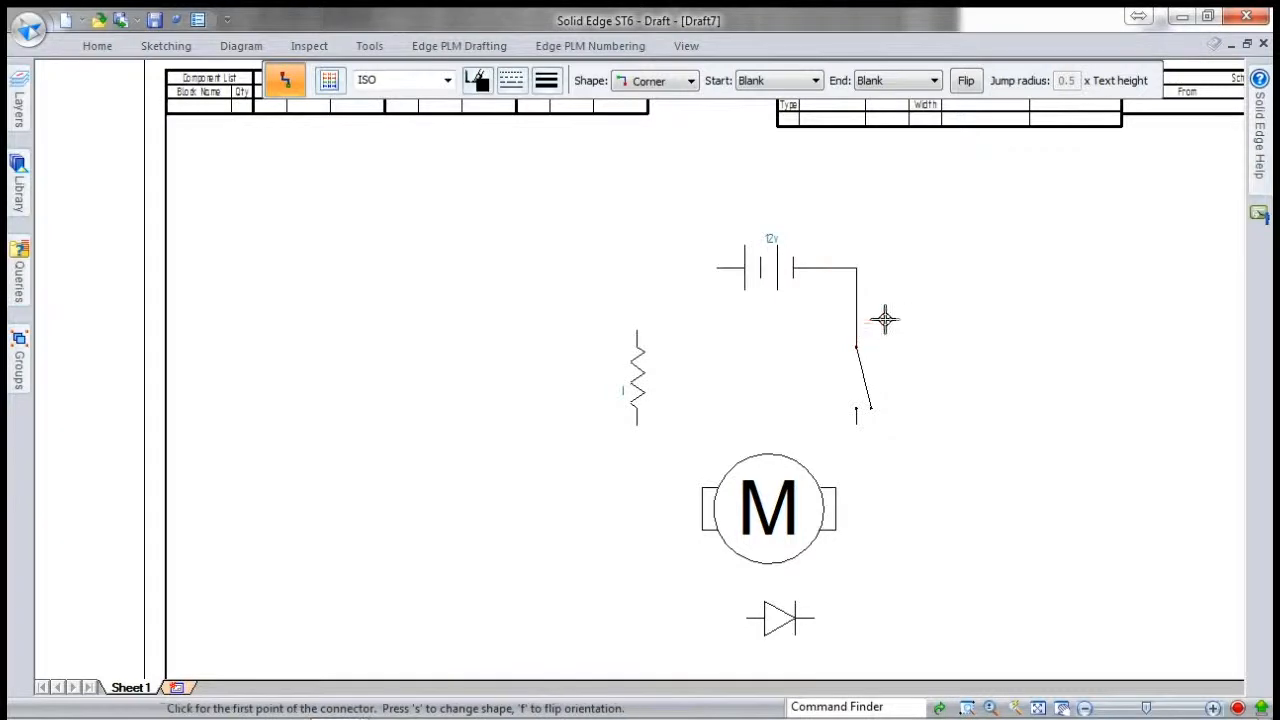
click(718, 270)
click(637, 328)
Draw corner-shaped connectors from both diode ends up to motor level, in line with the switch and the resistor.
click(817, 620)
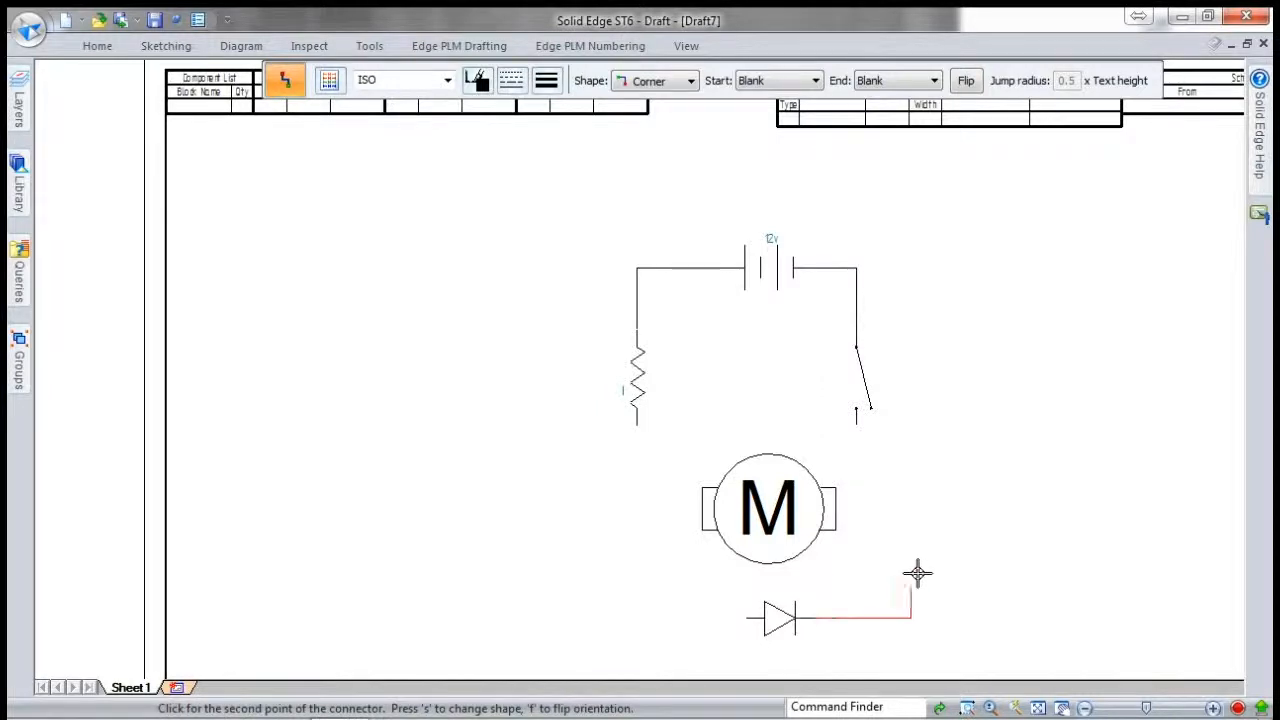
click(861, 511)
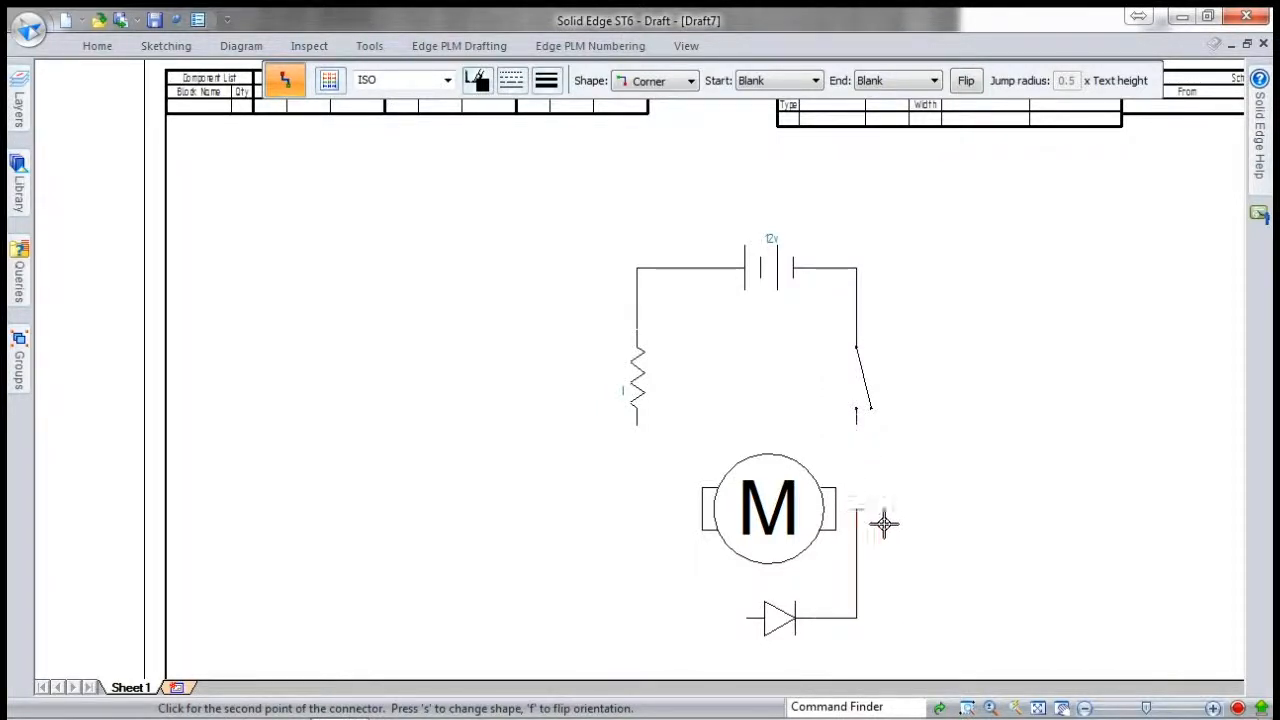
click(748, 618)
click(637, 507)
right_click(660, 567)
Connect the resistor, motor terminals and switch to the upper ends of the two diode connectors with straight Line-shaped connectors.
click(689, 81)
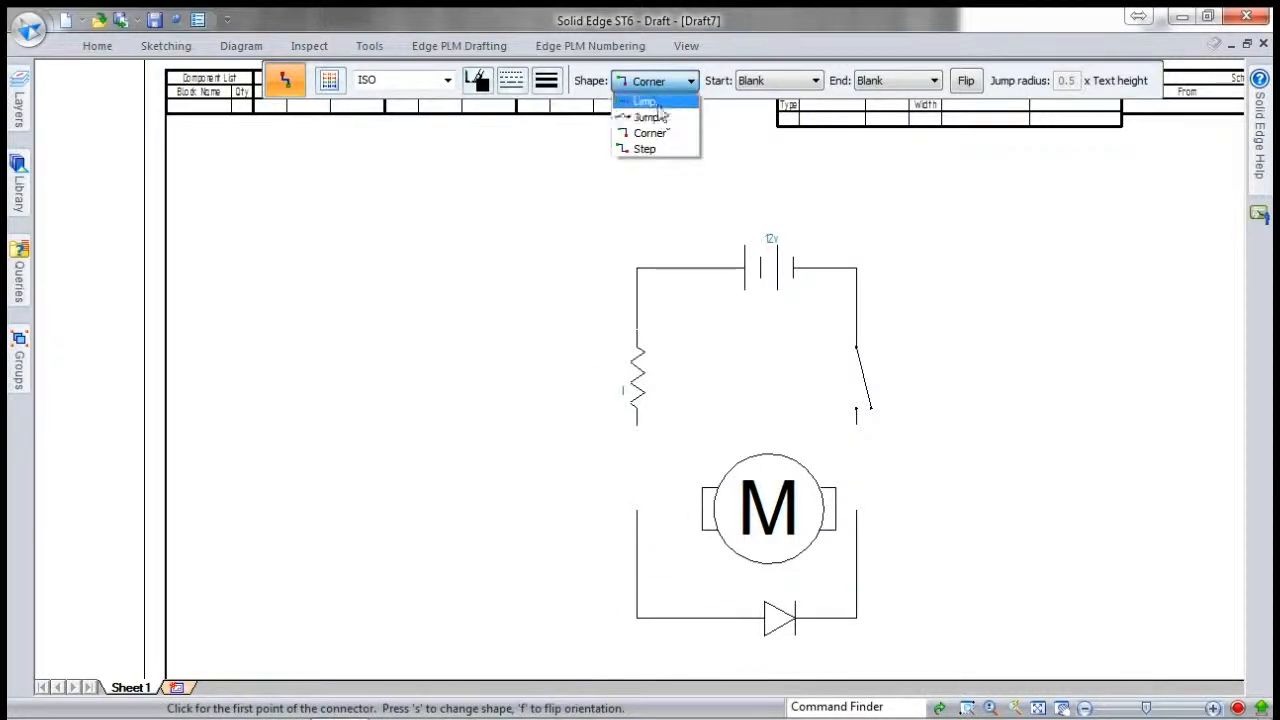
click(642, 114)
click(636, 422)
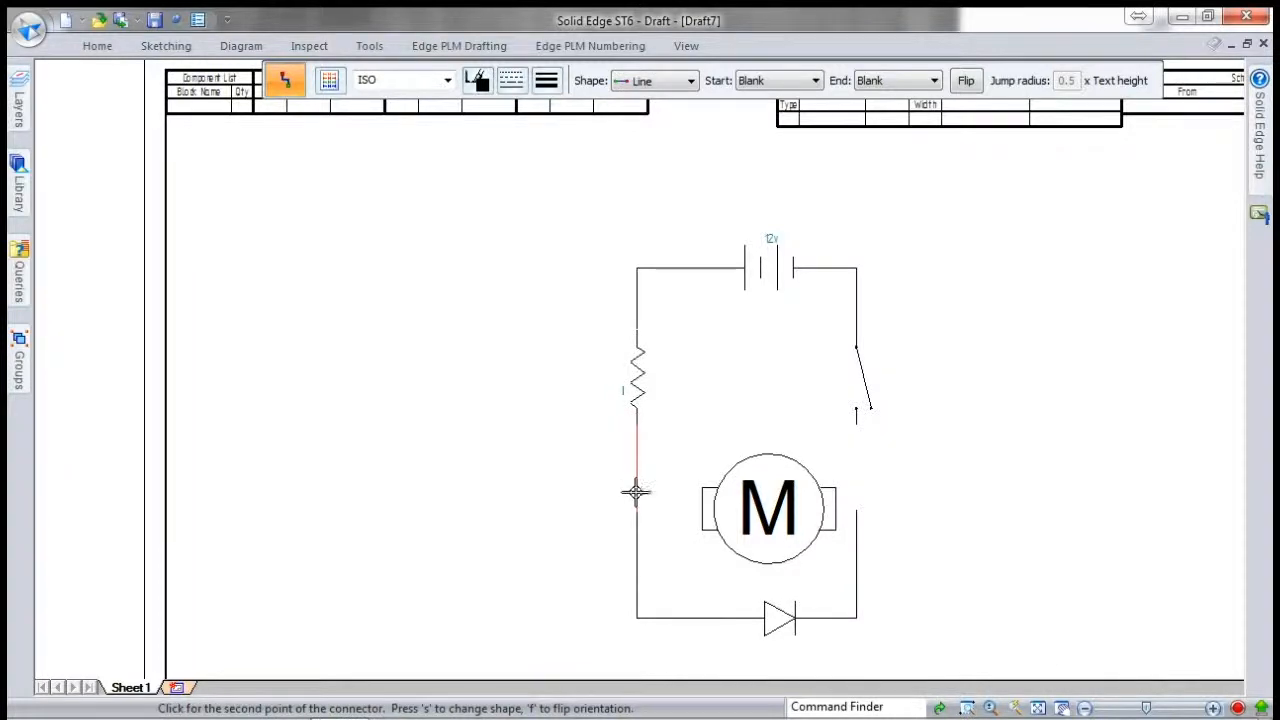
click(704, 509)
click(837, 509)
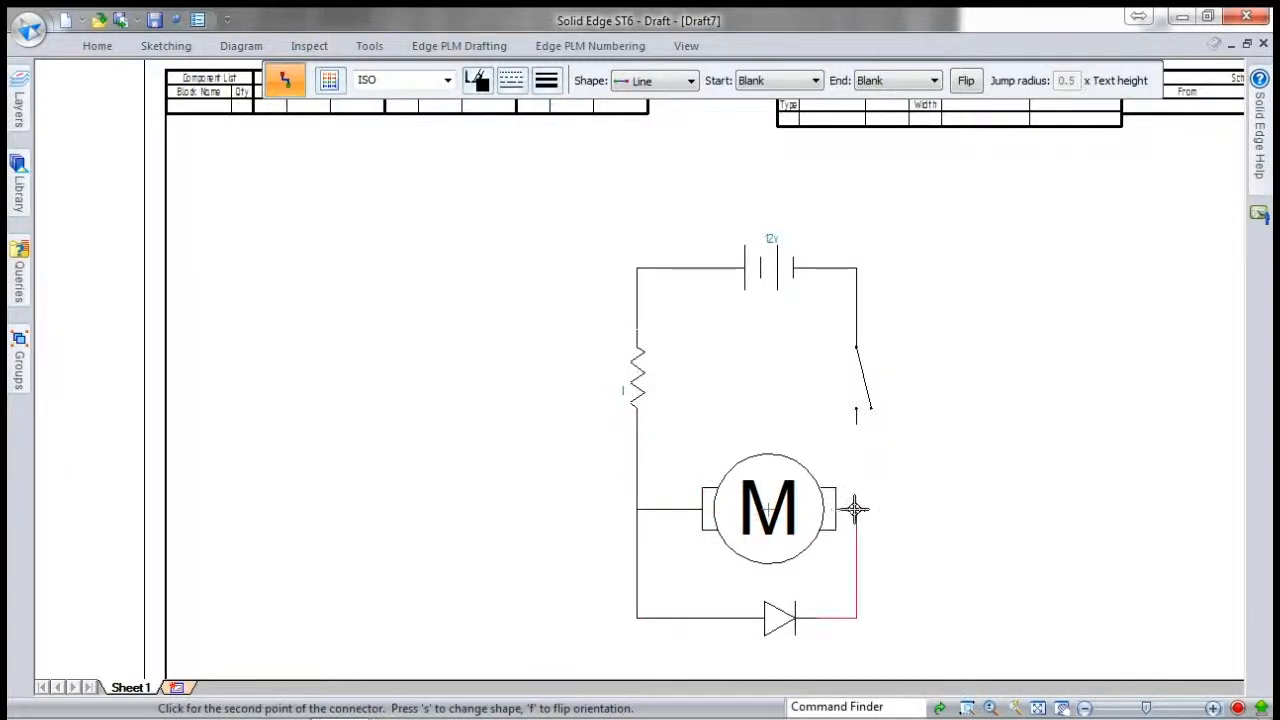
click(857, 423)
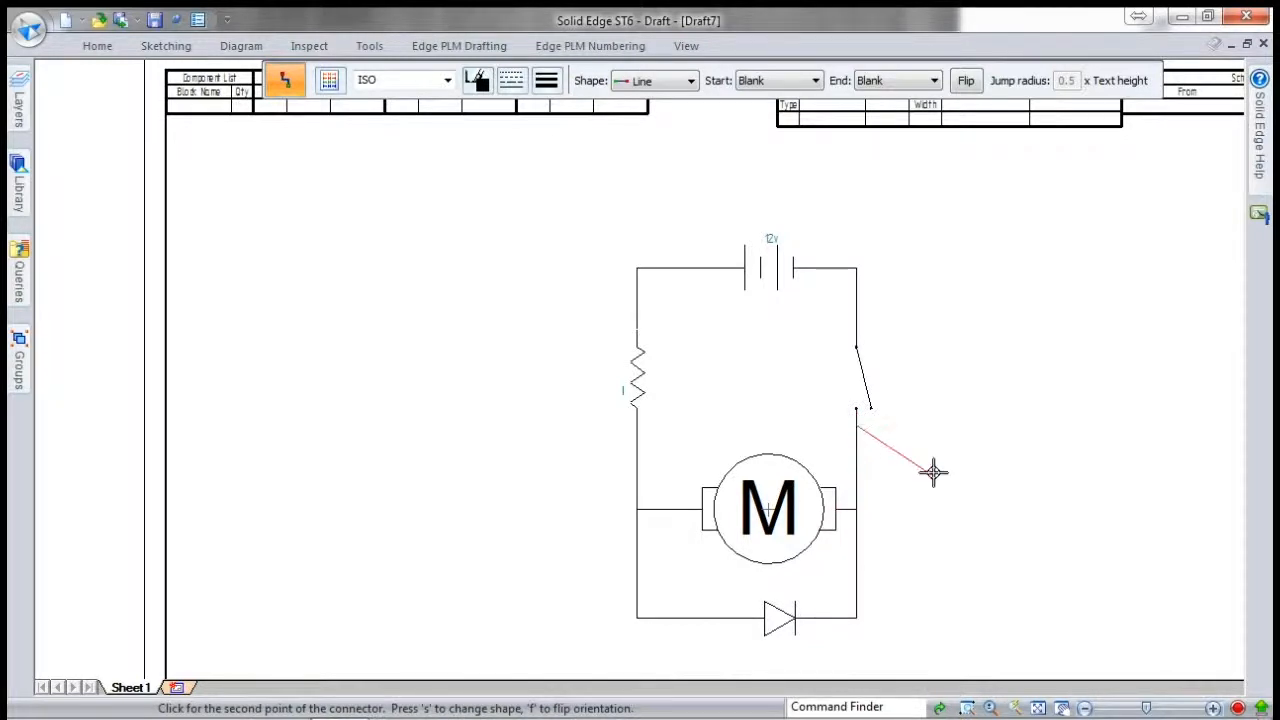
key(Escape)
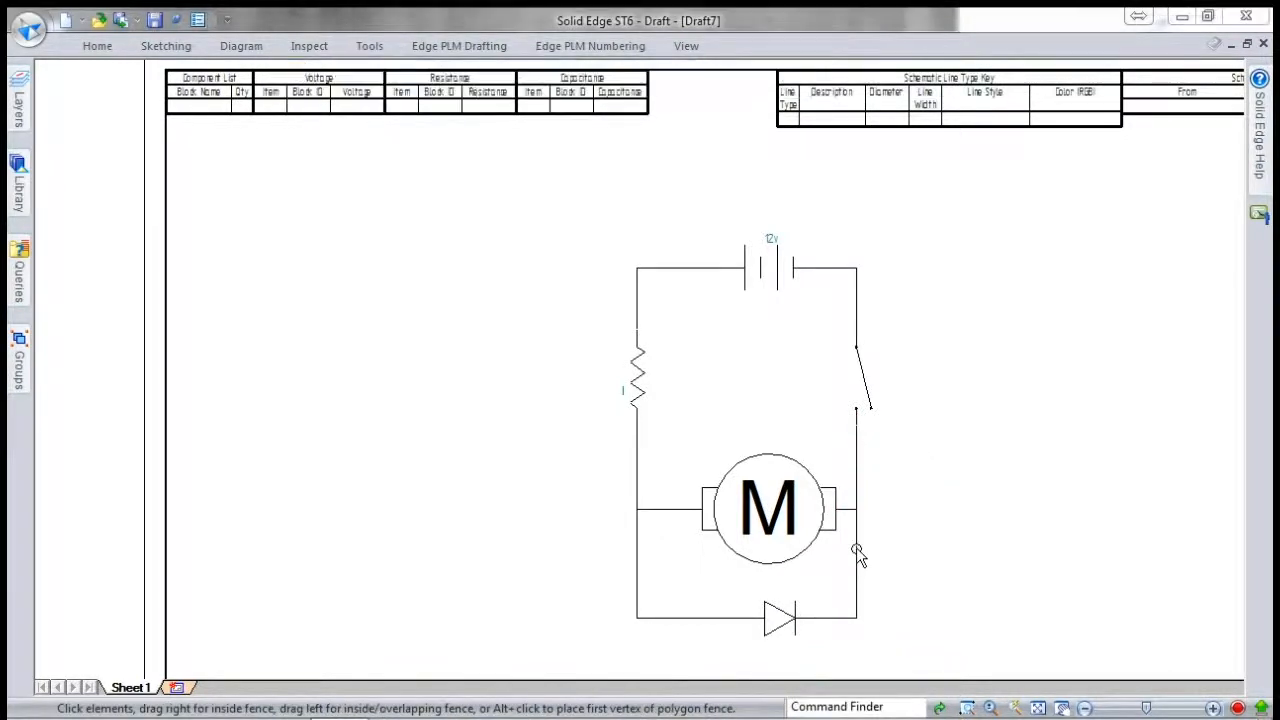
Change the color of the two corner connectors attached to the diode to red.
click(856, 547)
ctrl+click(638, 574)
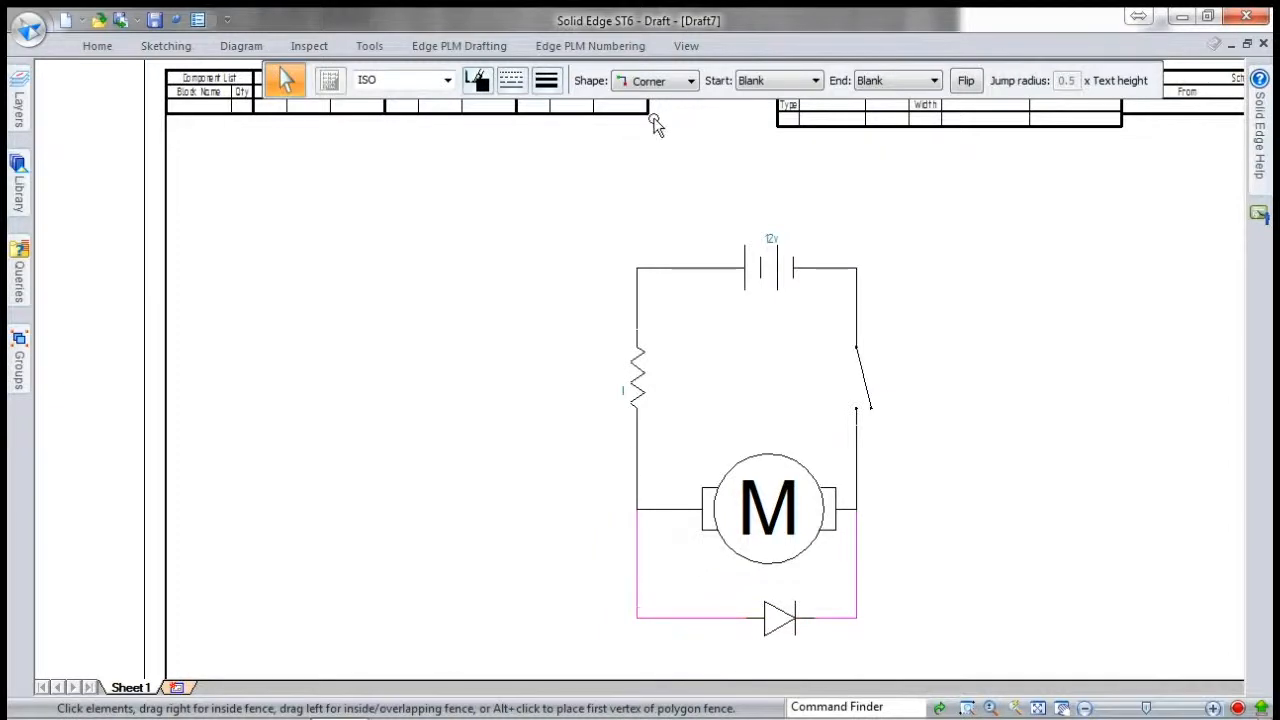
click(546, 80)
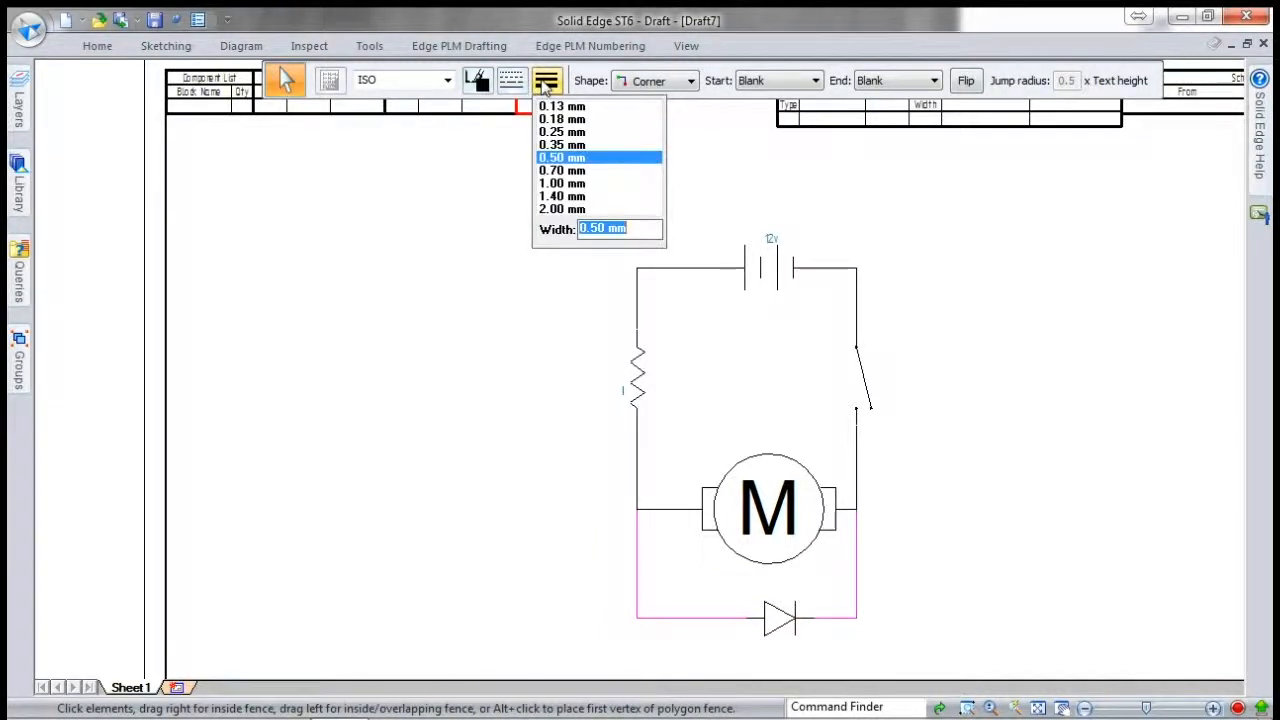
click(478, 82)
click(594, 130)
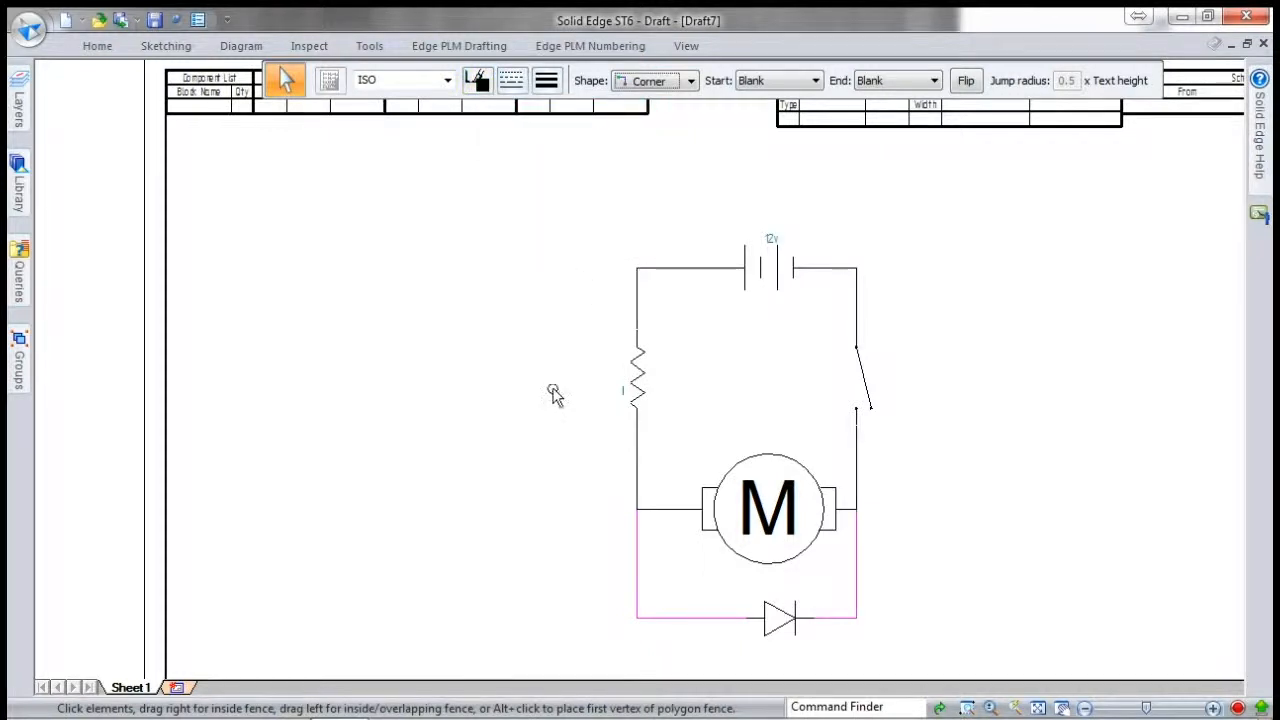
click(553, 392)
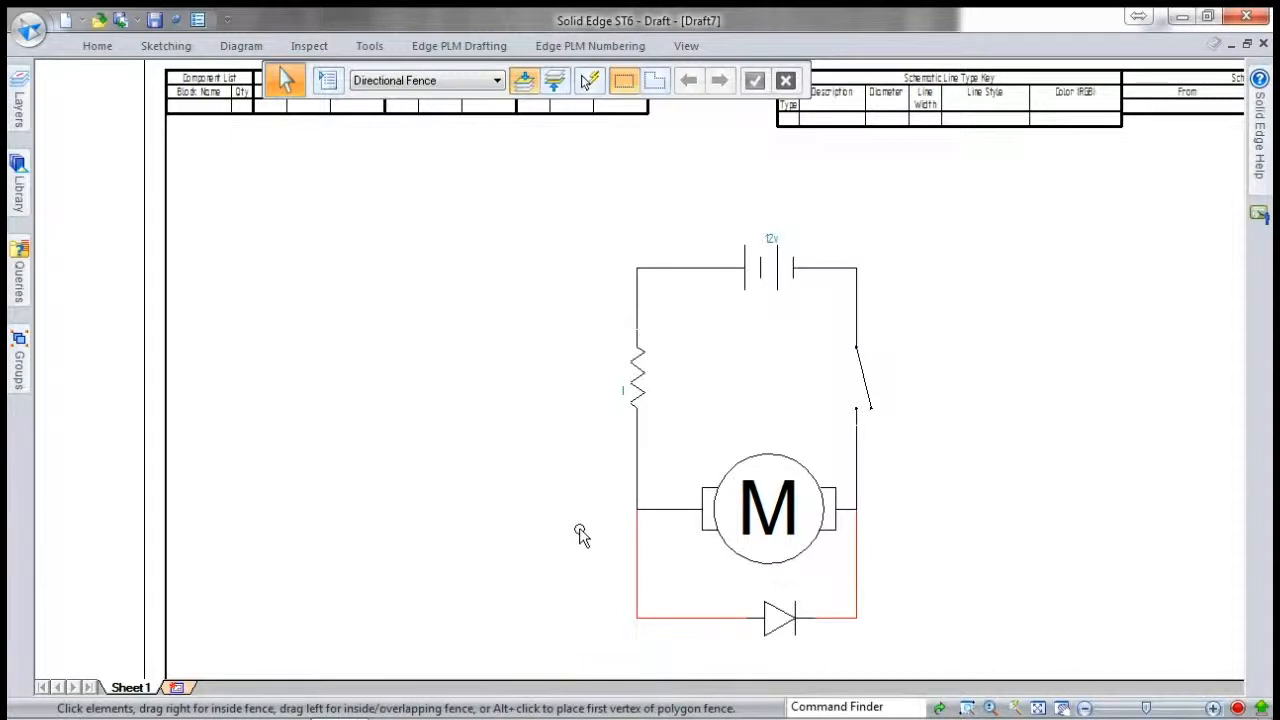
Move the battery, motor and diode blocks left so they are centered between the resistor and switch, keeping the motor's connectors straight.
scroll(580, 532, down, 1)
scroll(704, 618, up, 1)
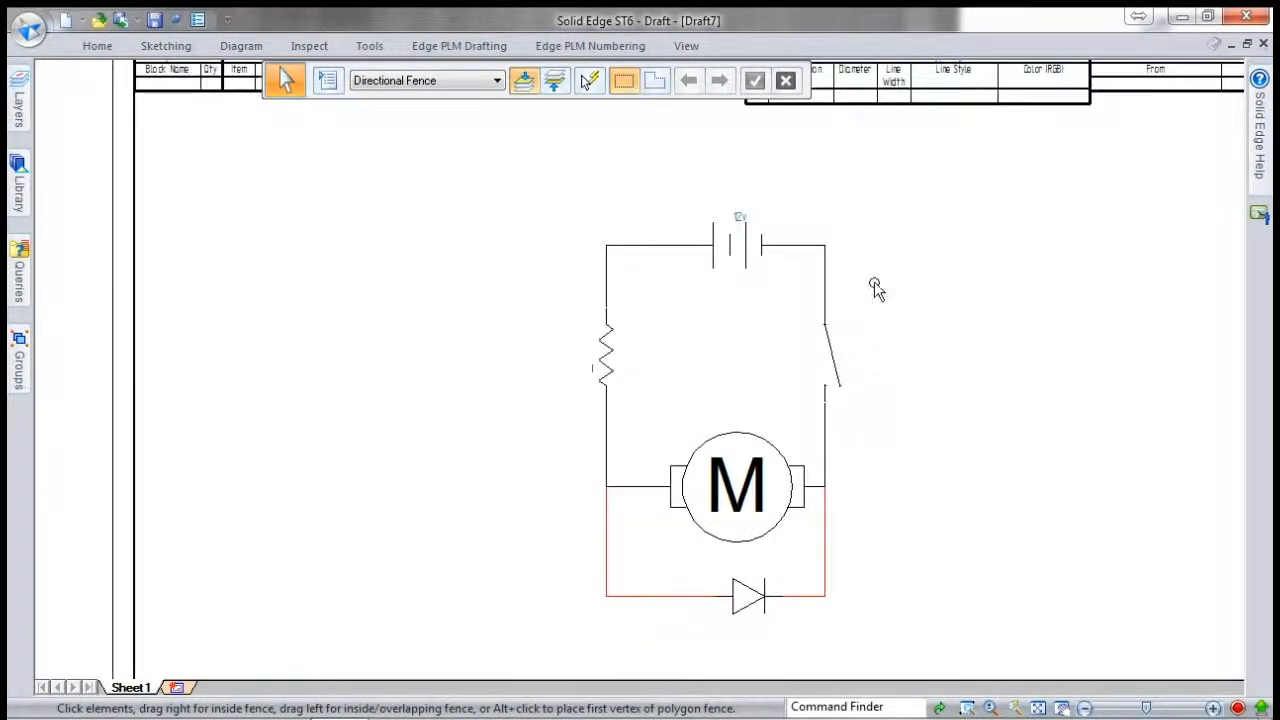
scroll(874, 289, down, 1)
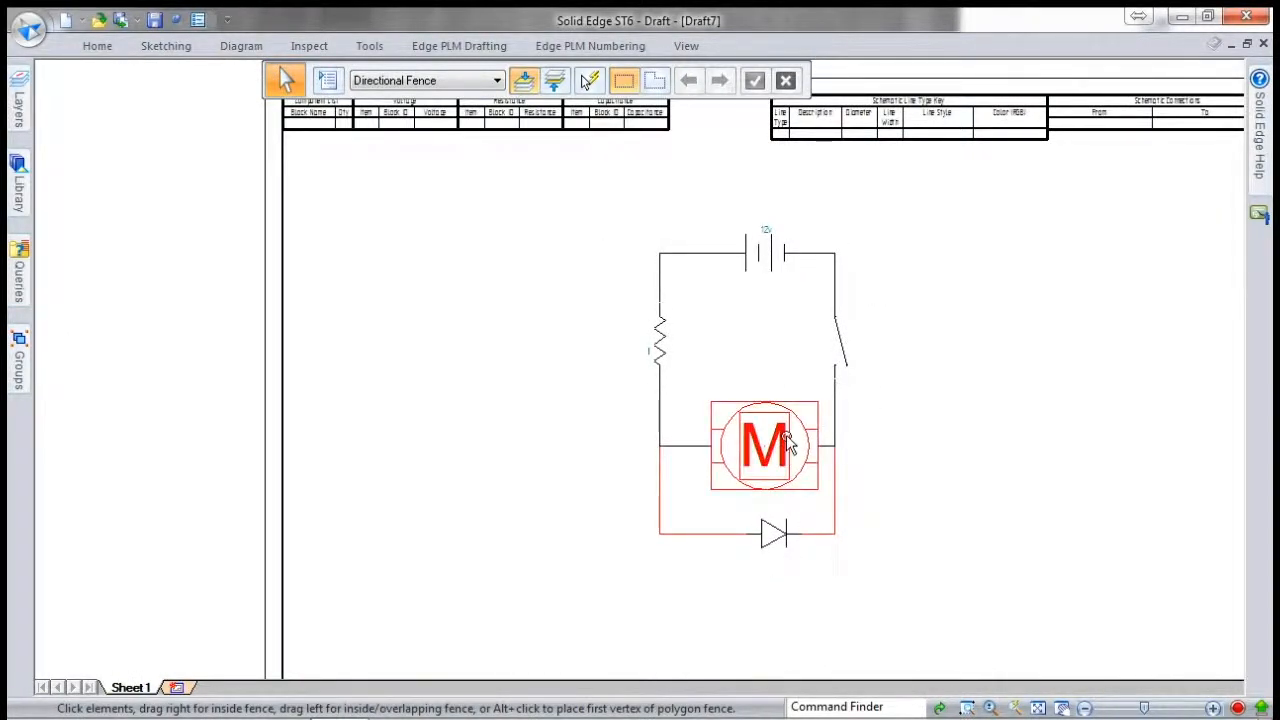
click(782, 258)
drag(769, 229, 760, 257)
drag(785, 479, 777, 463)
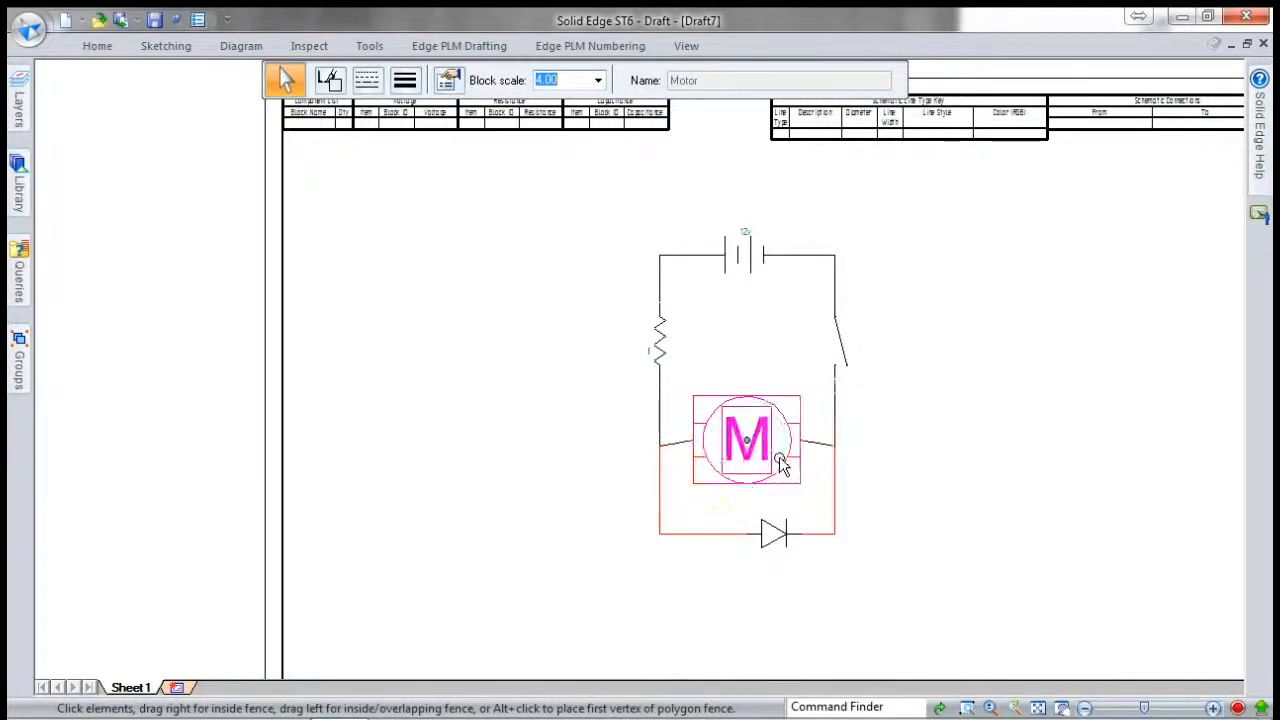
scroll(780, 460, up, 3)
drag(710, 434, 707, 438)
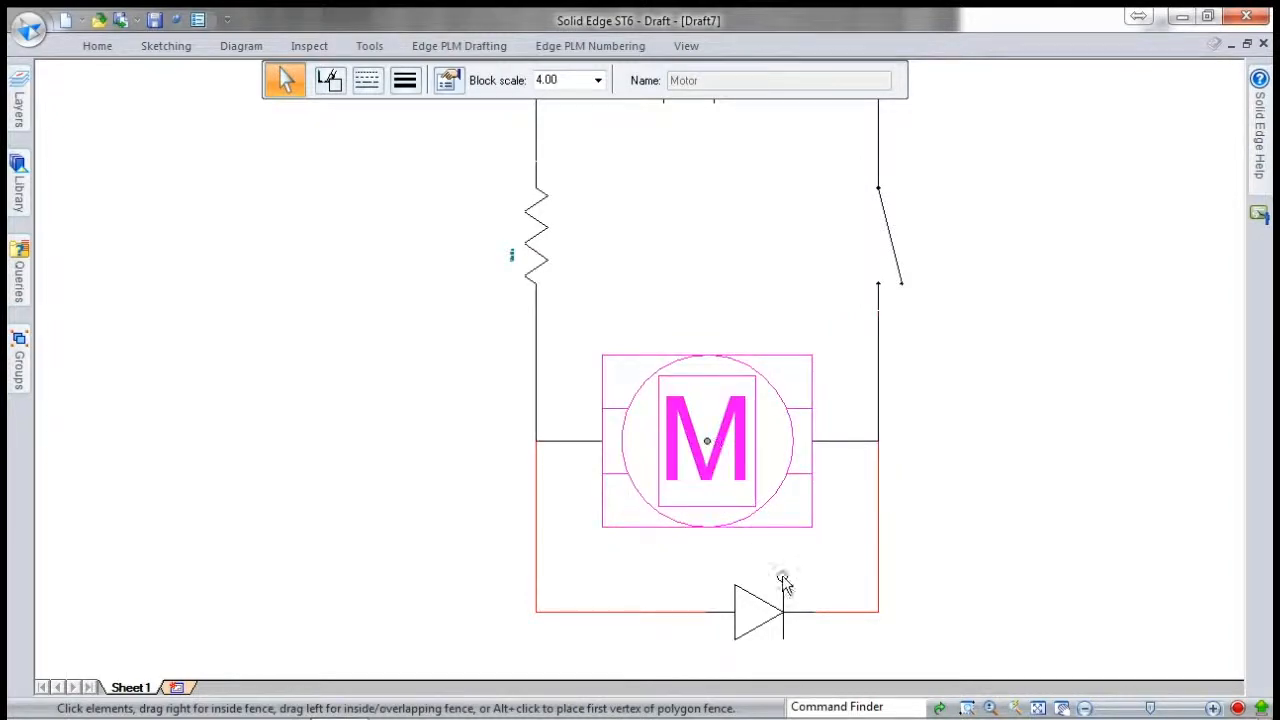
drag(758, 618, 714, 617)
click(921, 613)
Update the schematic tables from the finished circuit, accepting the line-type definitions of 3mm black and 2mm red electrical wire.
scroll(915, 605, down, 2)
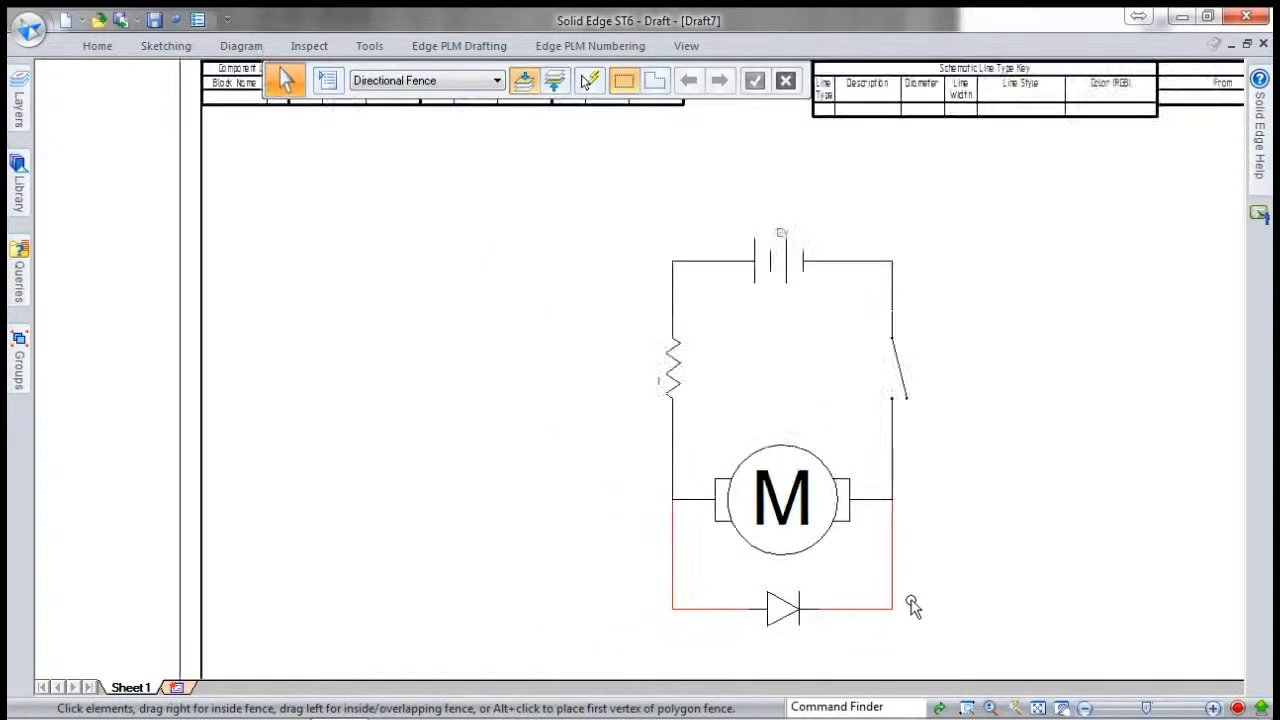
scroll(549, 372, down, 1)
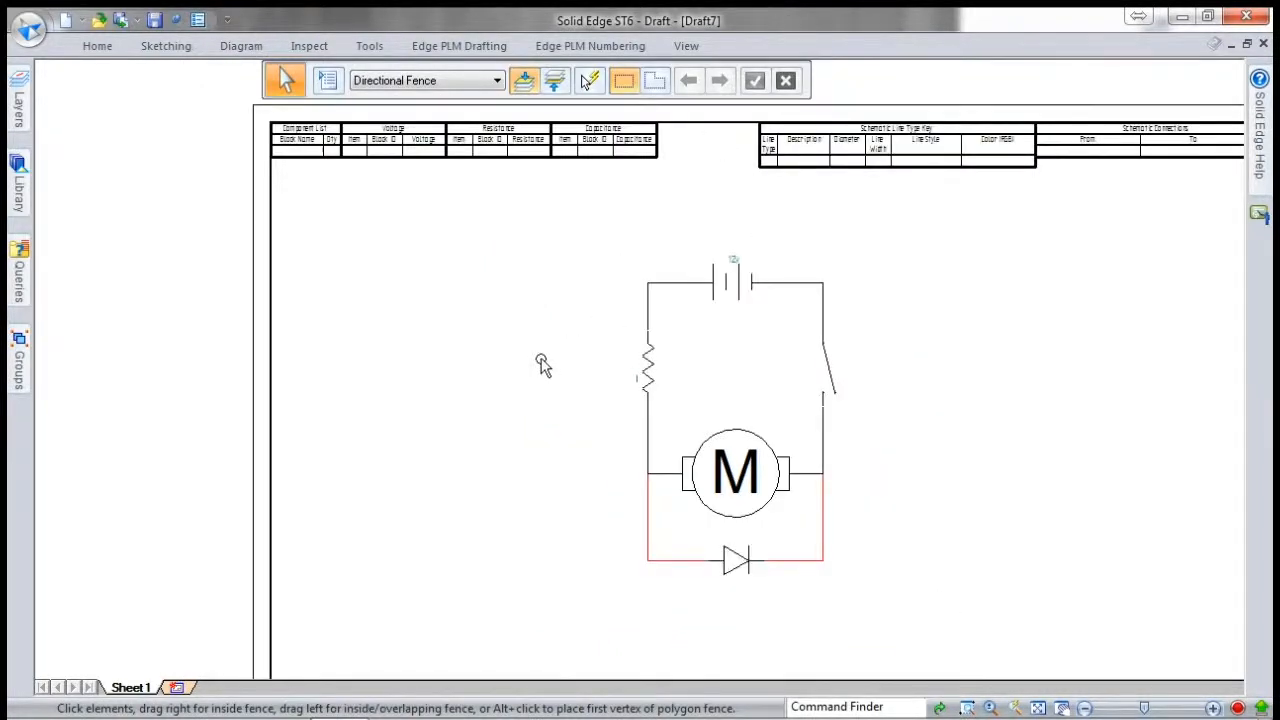
click(468, 46)
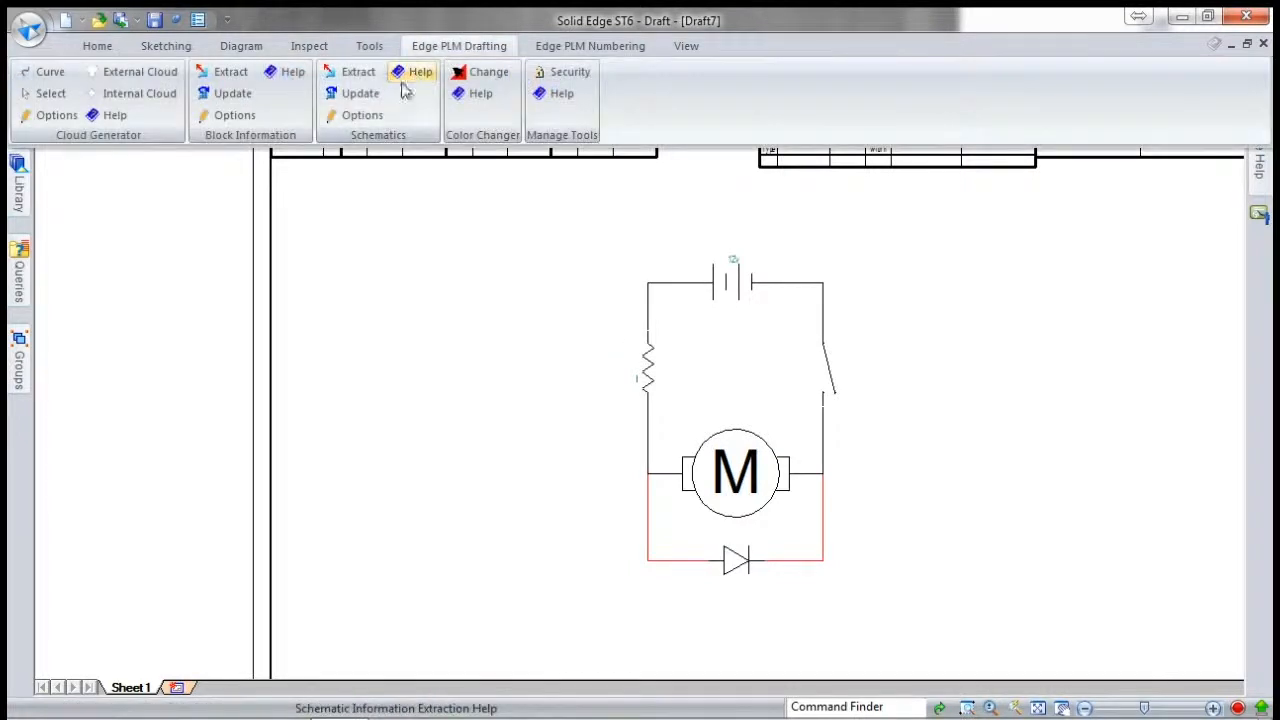
click(372, 94)
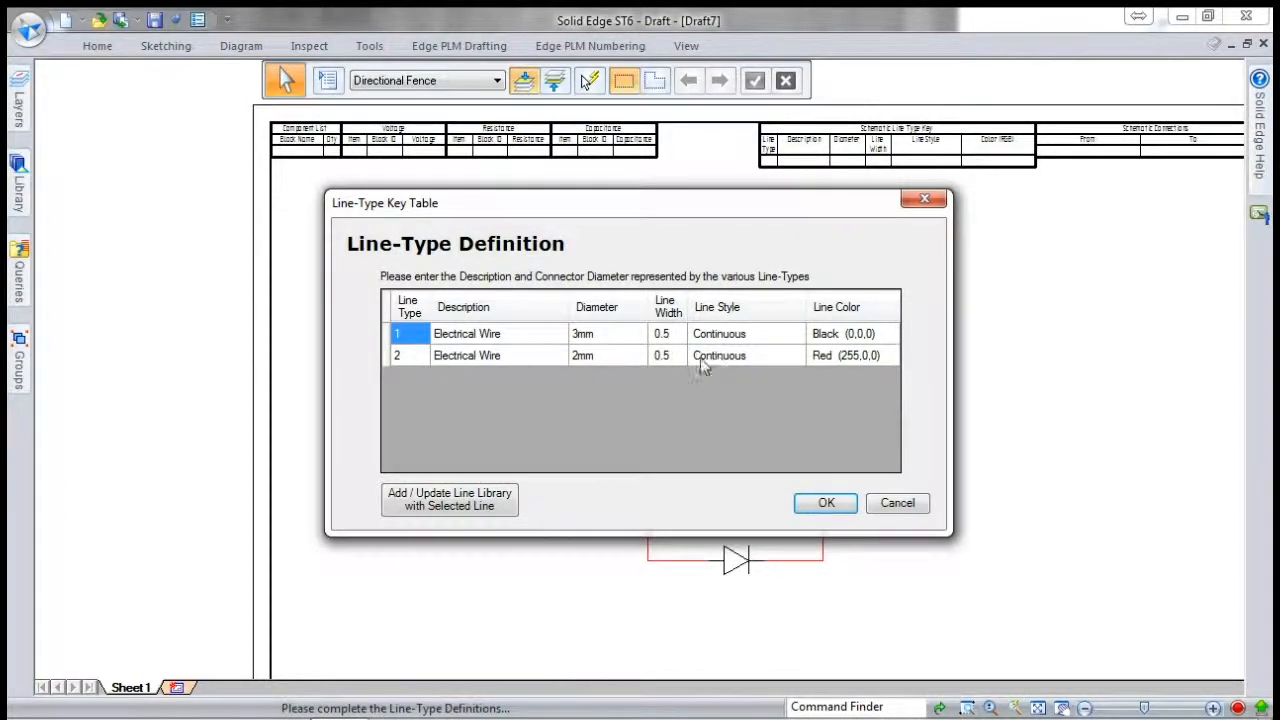
click(824, 505)
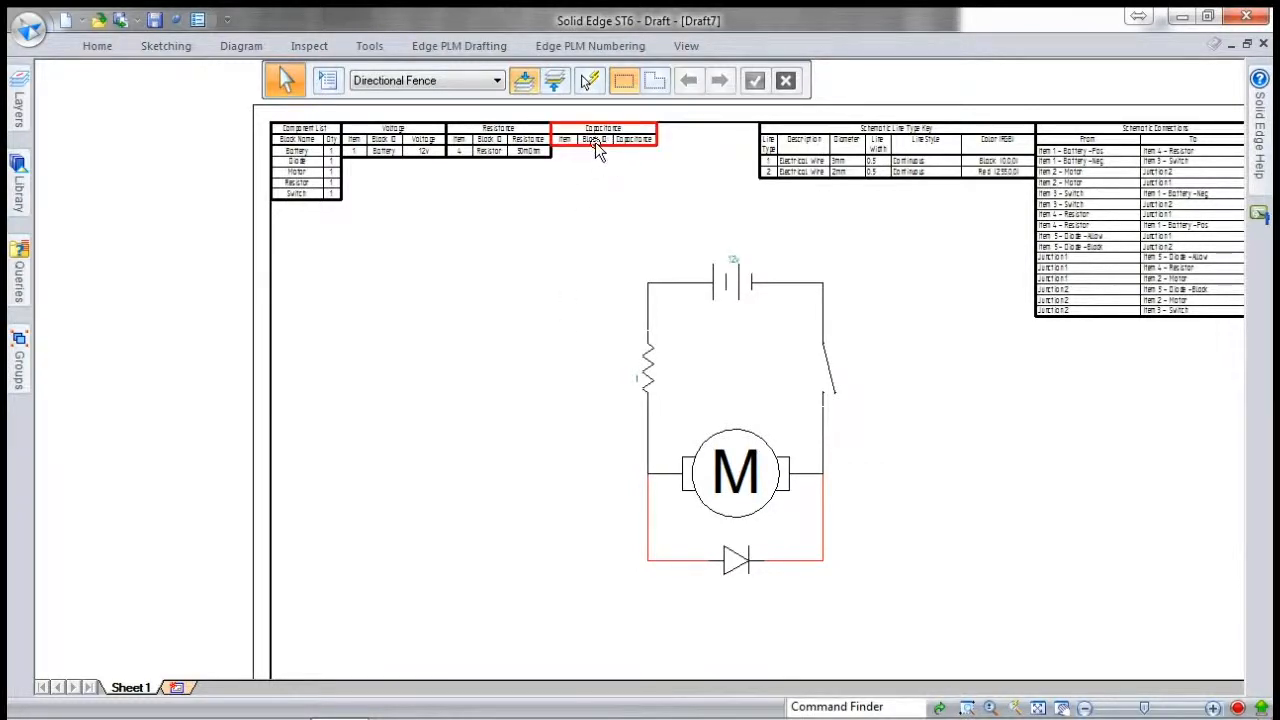
Examine the filled component, voltage, resistance, line type key and schematic connections tables along the sheet's upper edge.
scroll(595, 142, up, 3)
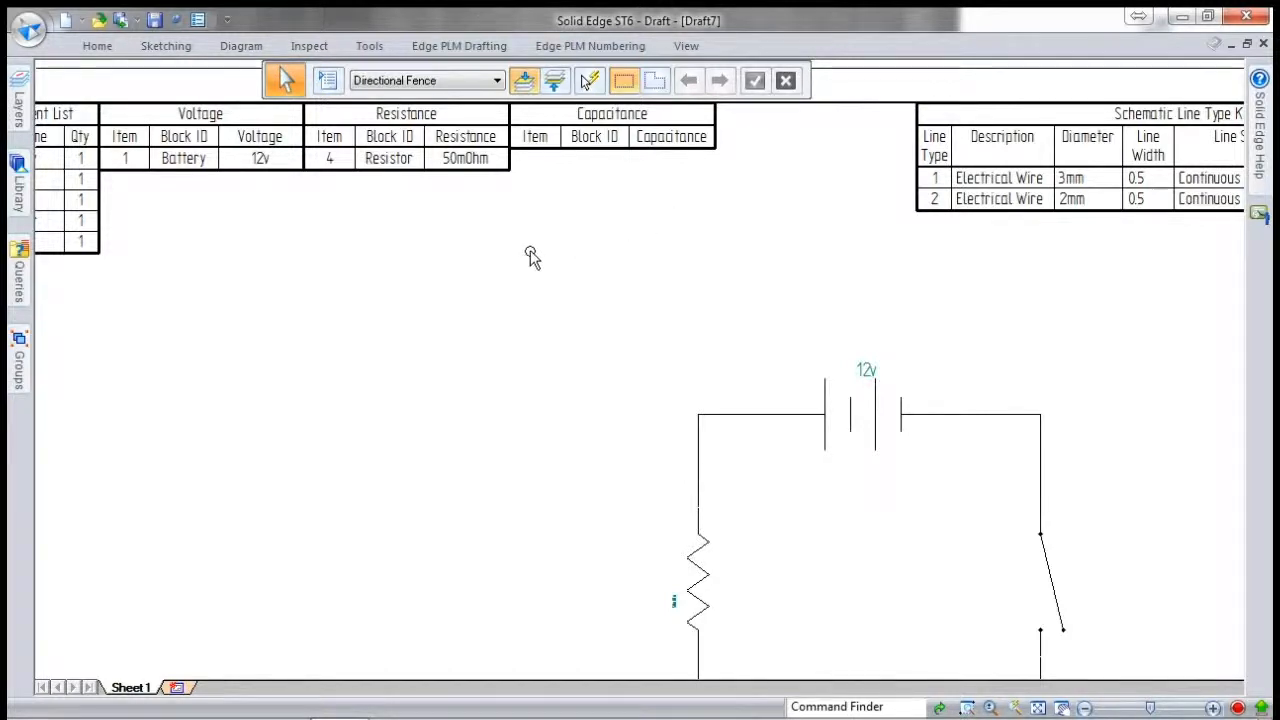
scroll(531, 257, down, 1)
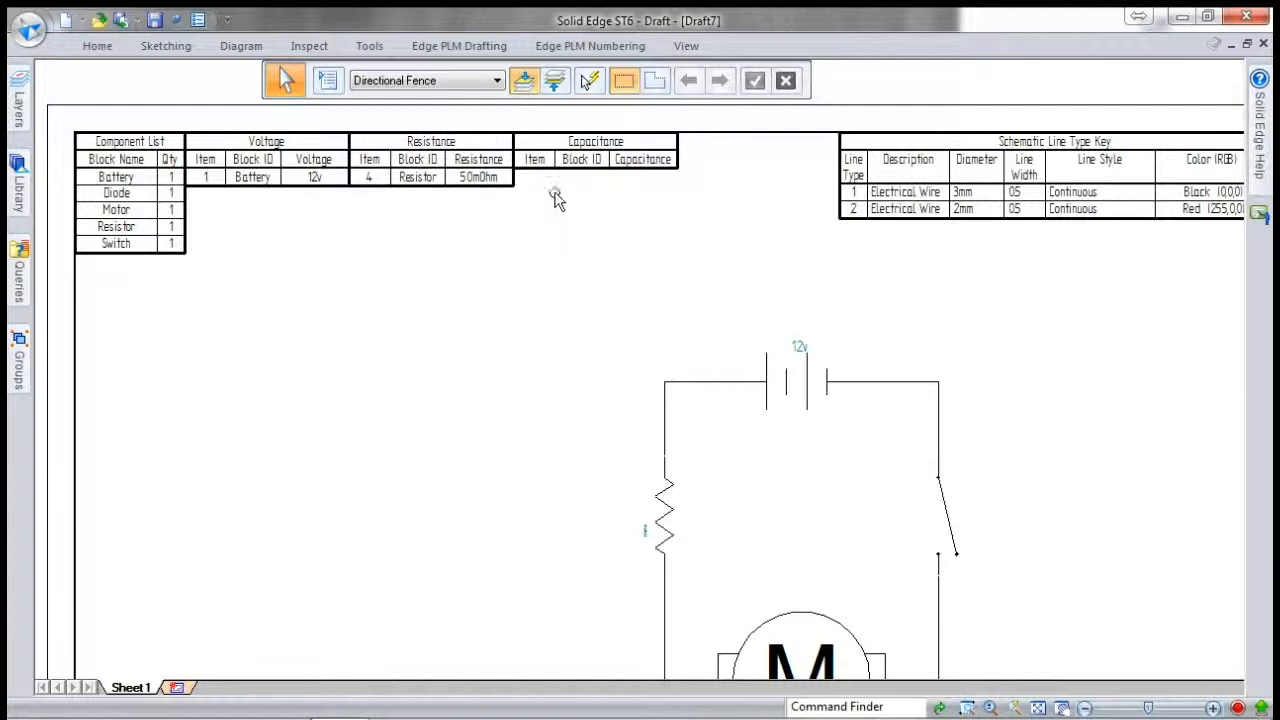
scroll(233, 244, down, 3)
scroll(870, 340, up, 3)
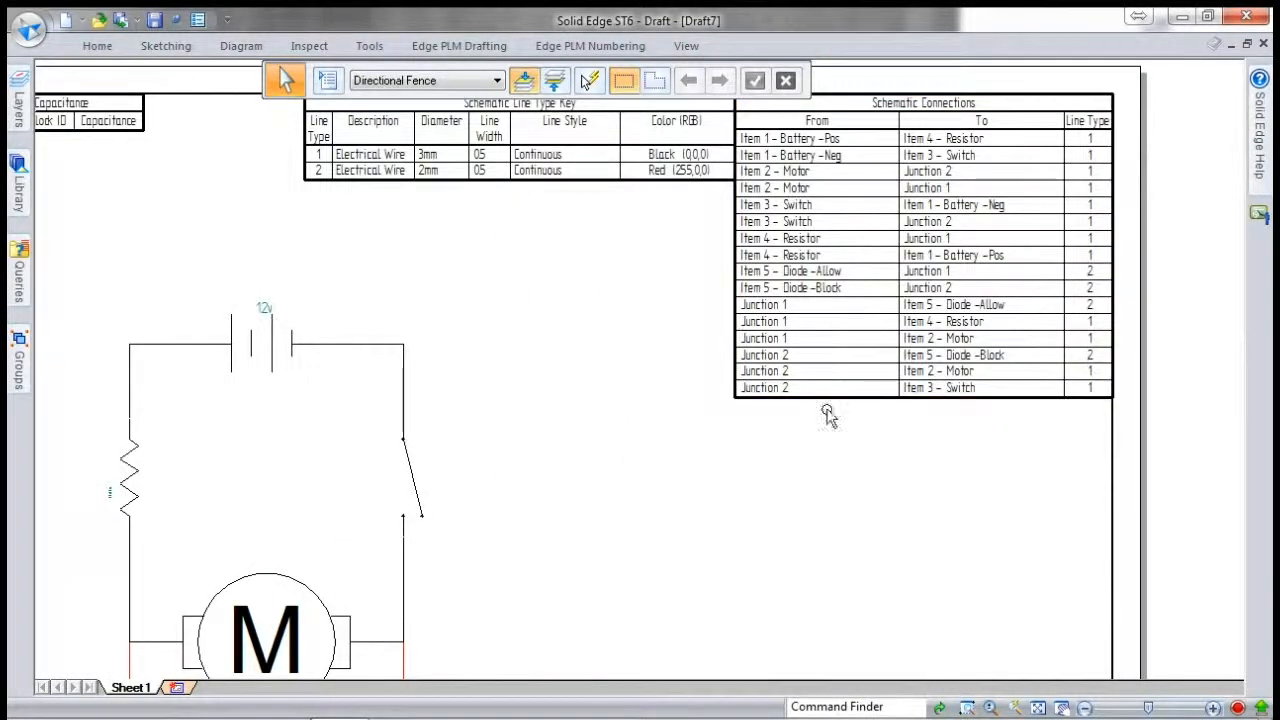
scroll(786, 408, up, 1)
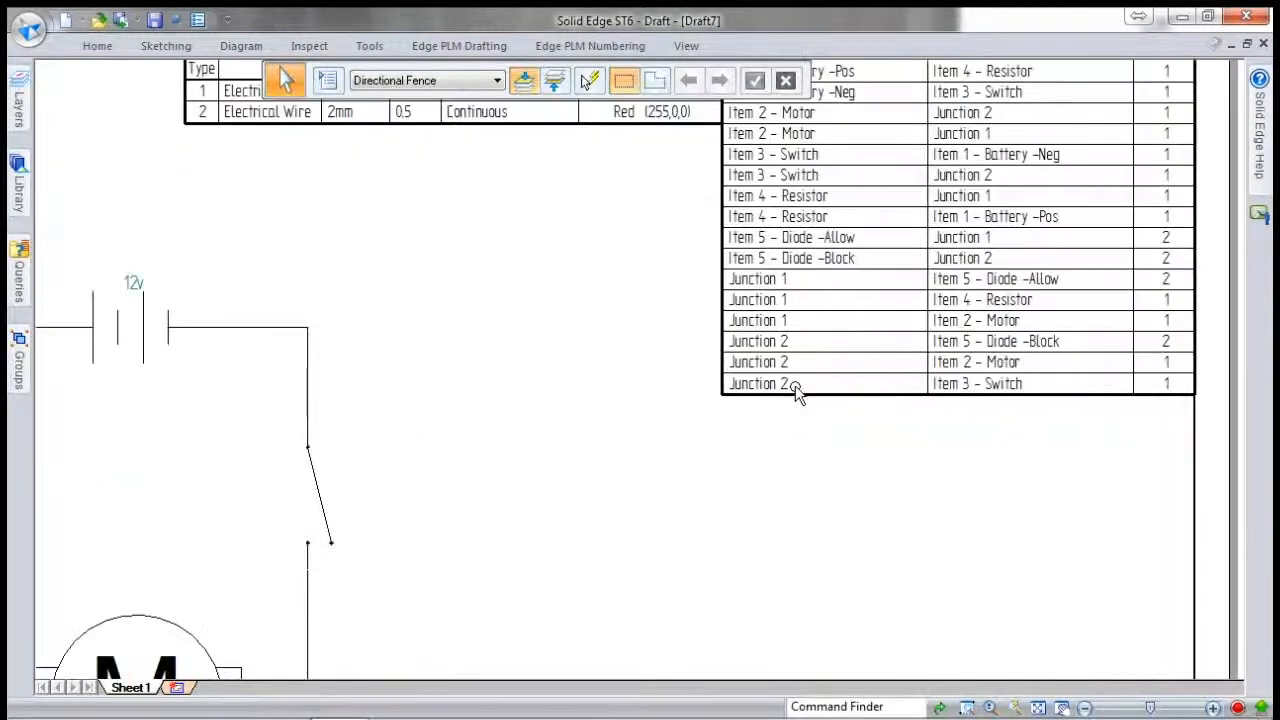
scroll(942, 322, down, 1)
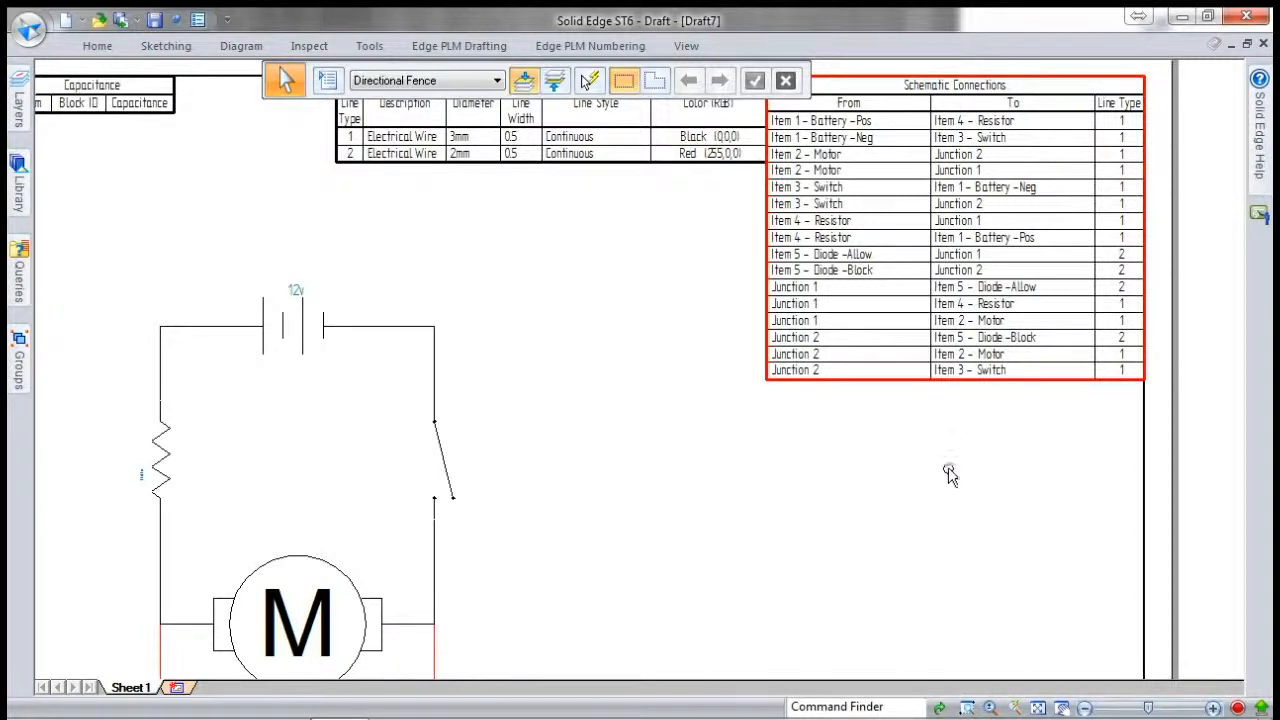
scroll(970, 478, down, 1)
Turn off Both Connection Directions in the schematics connection options, save the options and update the schematic tables.
click(482, 46)
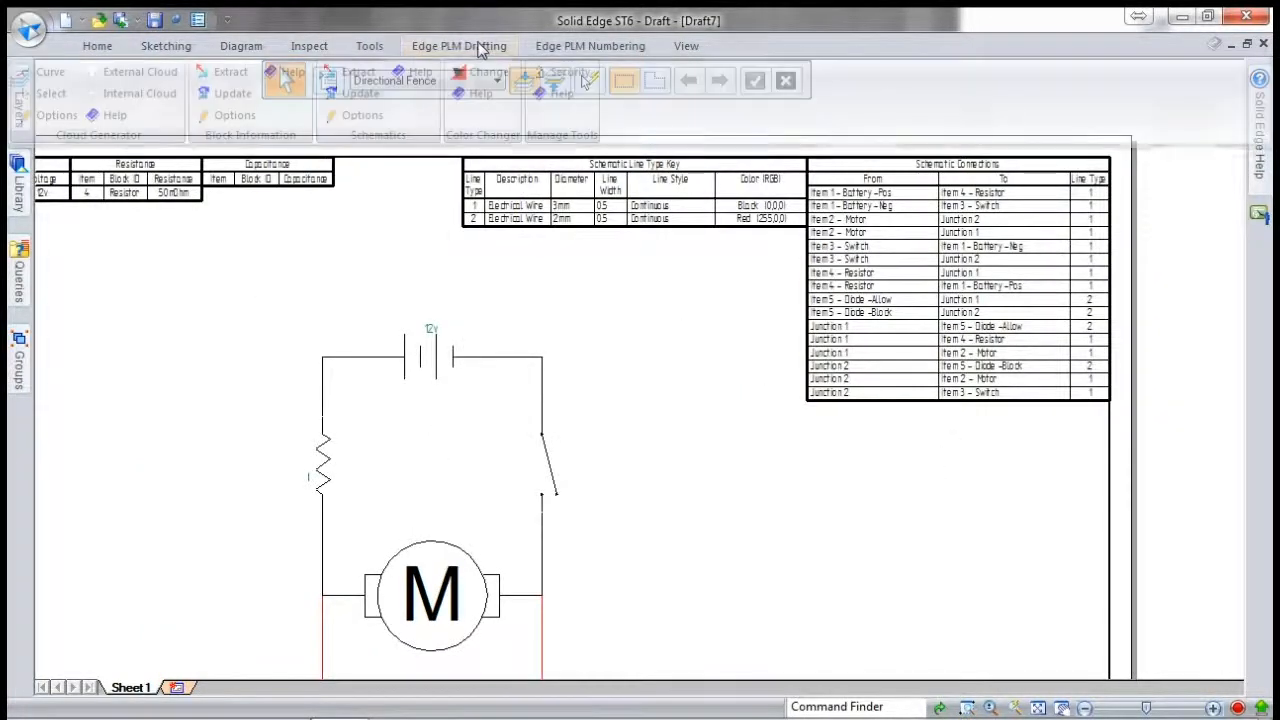
click(366, 115)
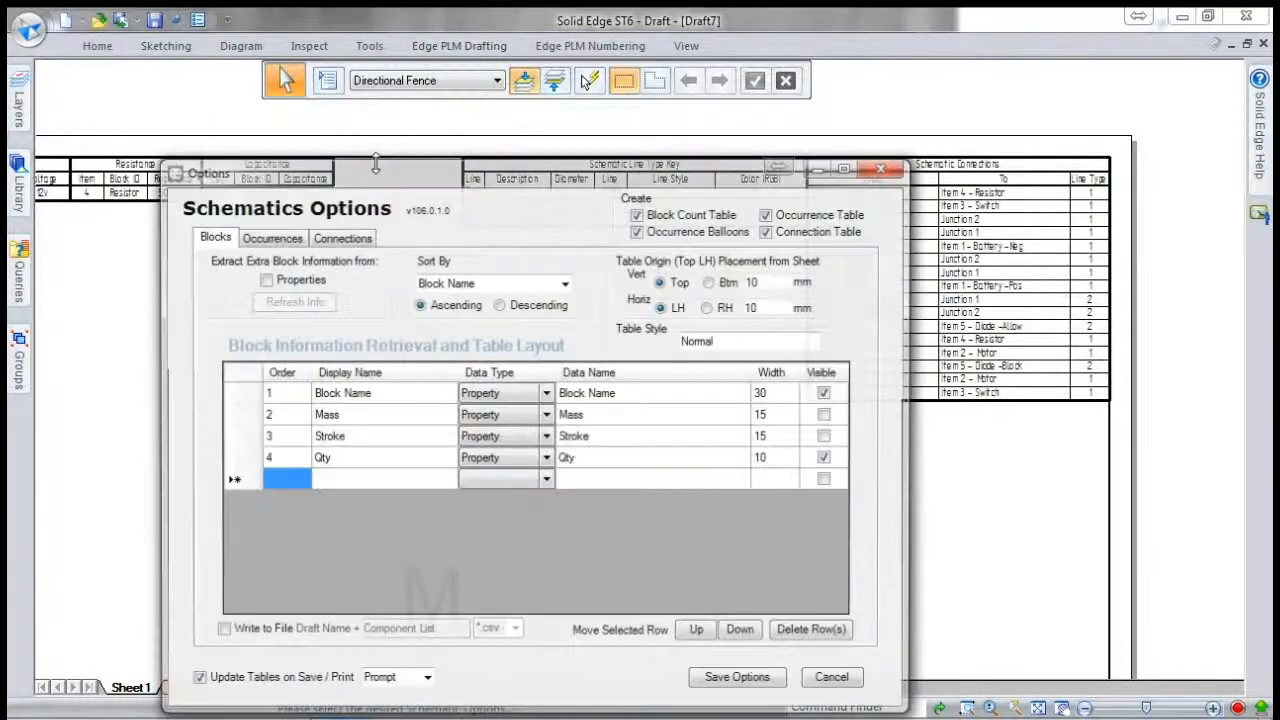
click(343, 236)
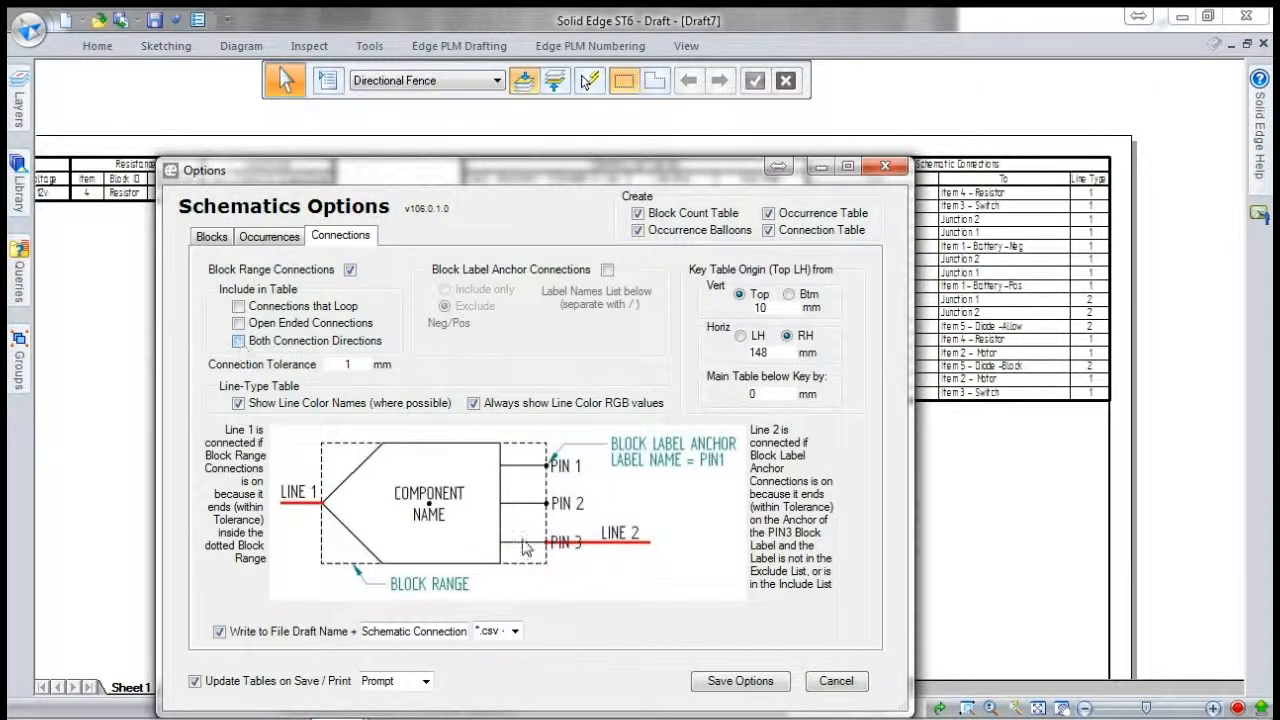
click(739, 681)
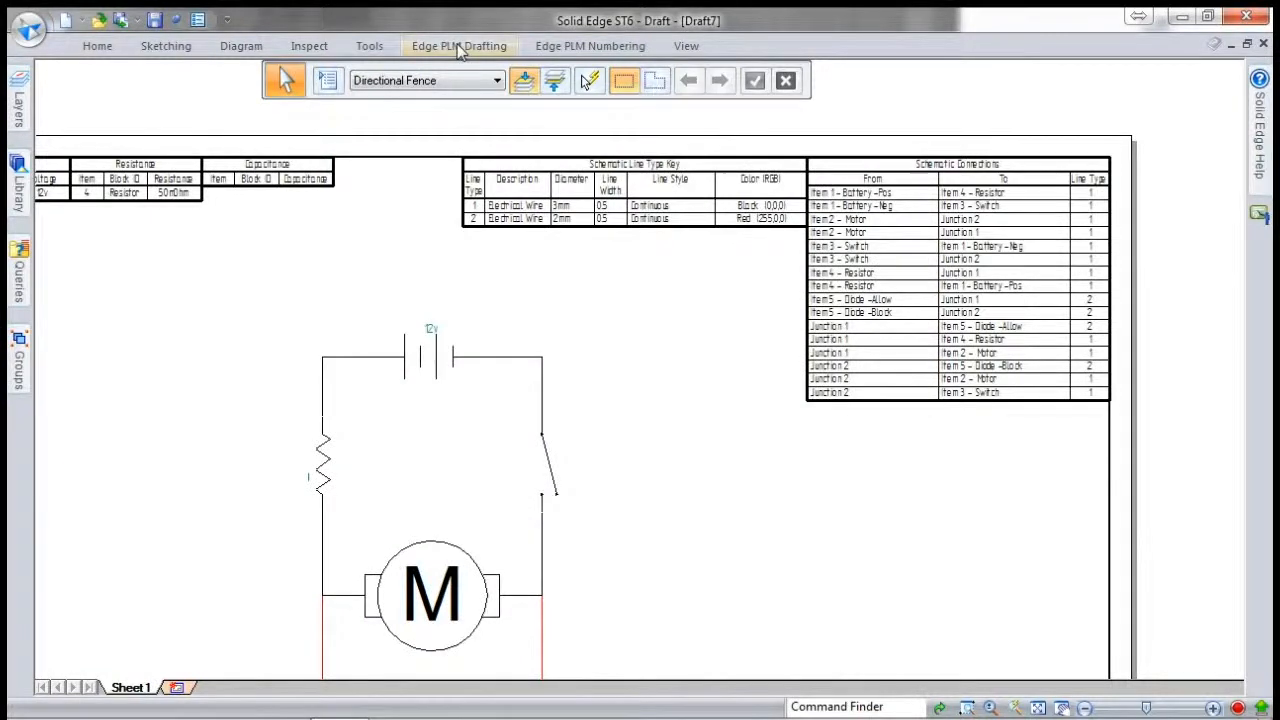
click(459, 46)
click(375, 95)
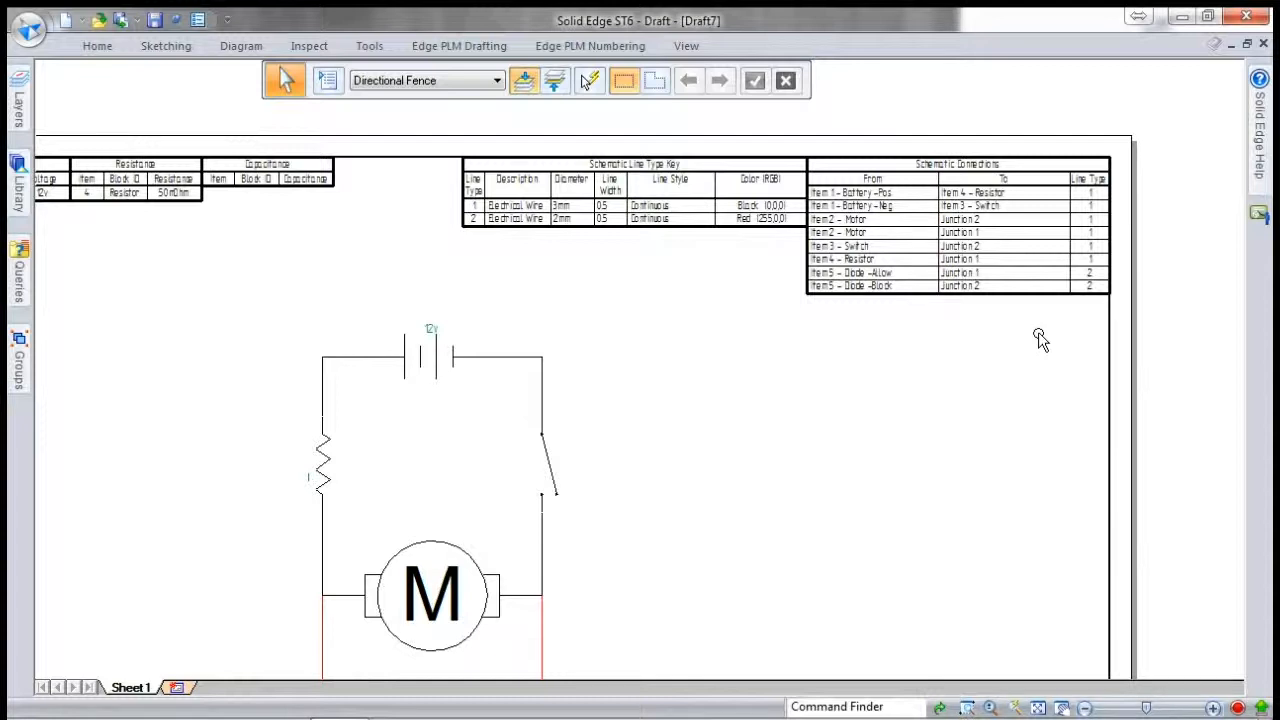
Close the schematic draft Draft7 without saving its changes.
scroll(1111, 264, down, 3)
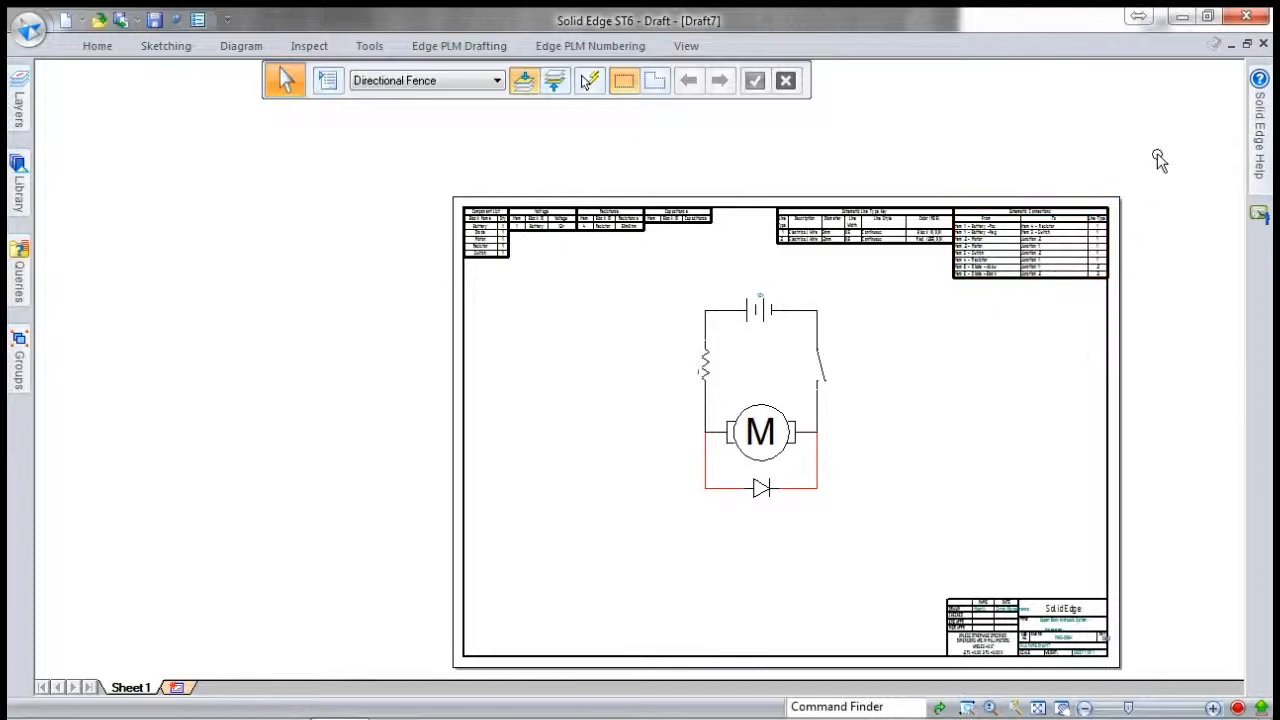
click(1263, 45)
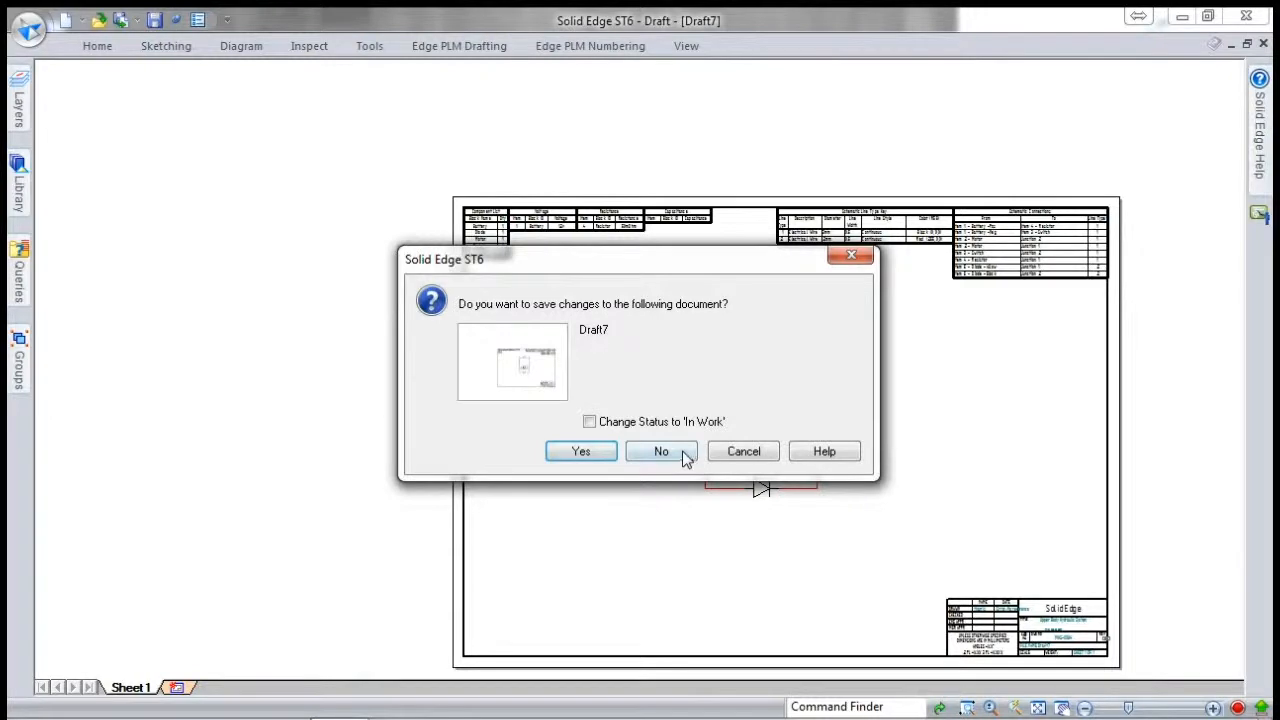
click(661, 452)
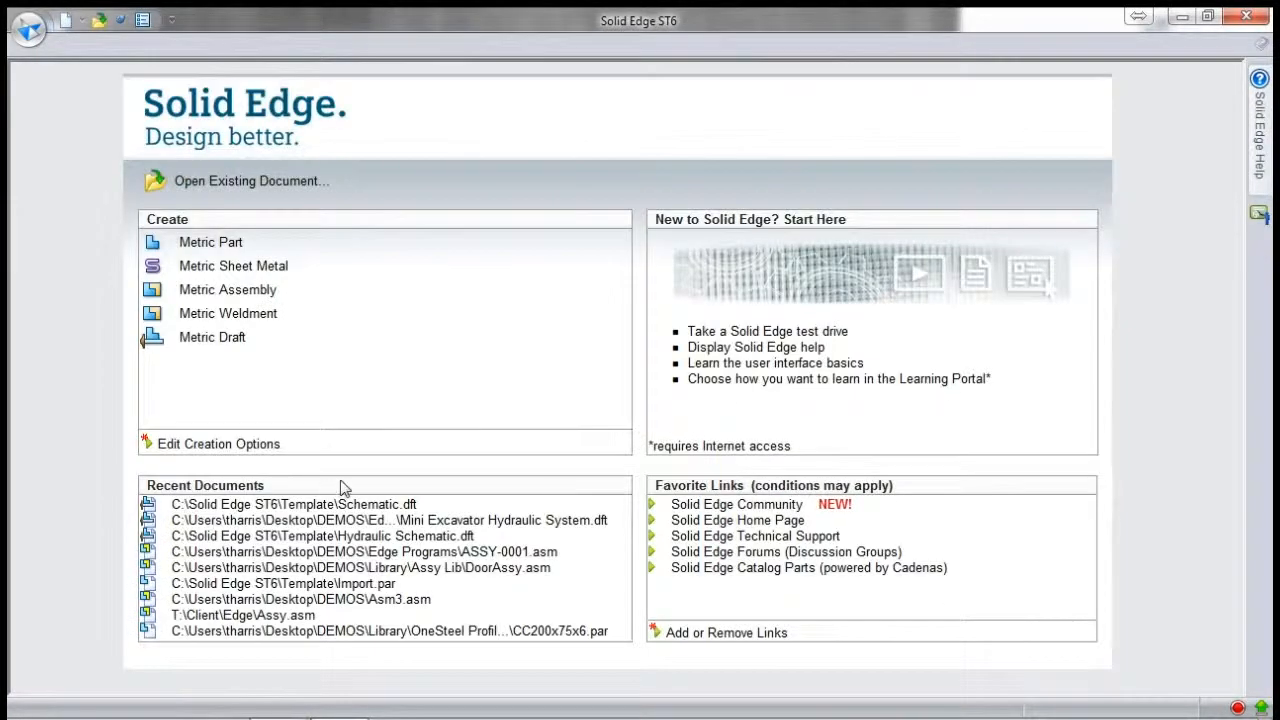
Open the drawing DoorAssy.dft from the Assy Lib folder under DEMOS and Library on the desktop.
click(239, 182)
click(498, 140)
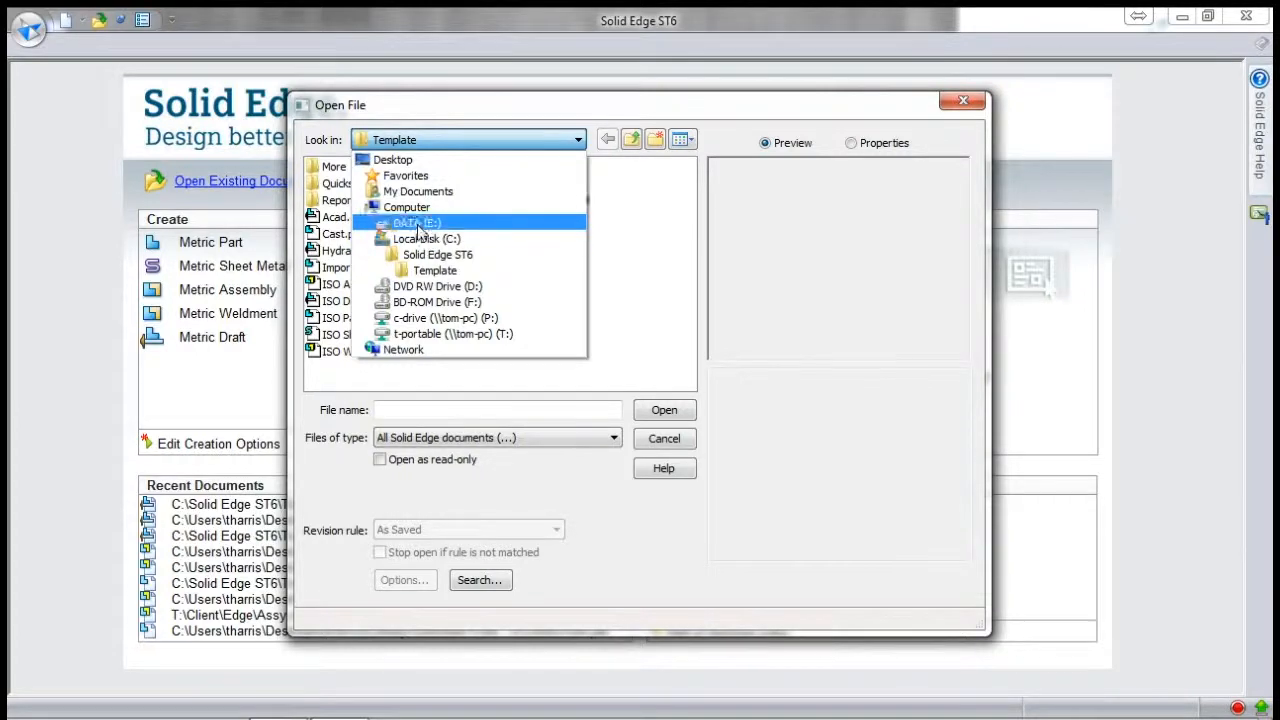
click(398, 160)
double_click(348, 273)
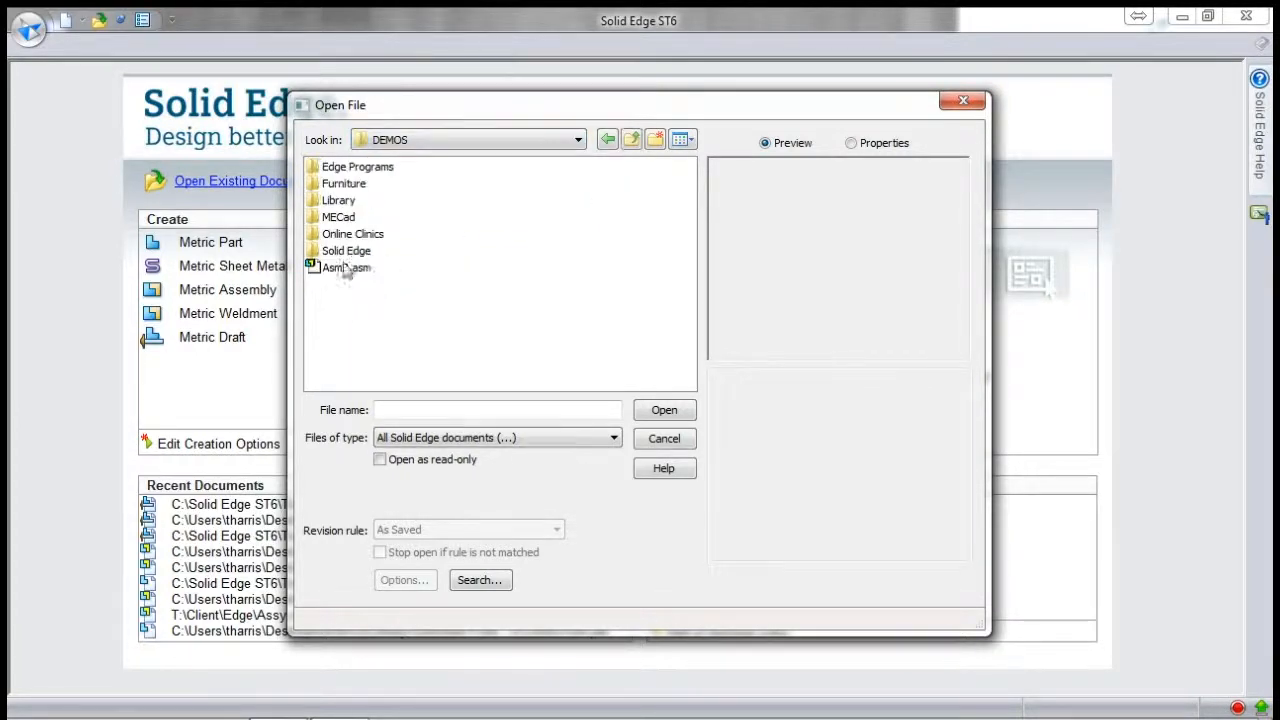
double_click(340, 200)
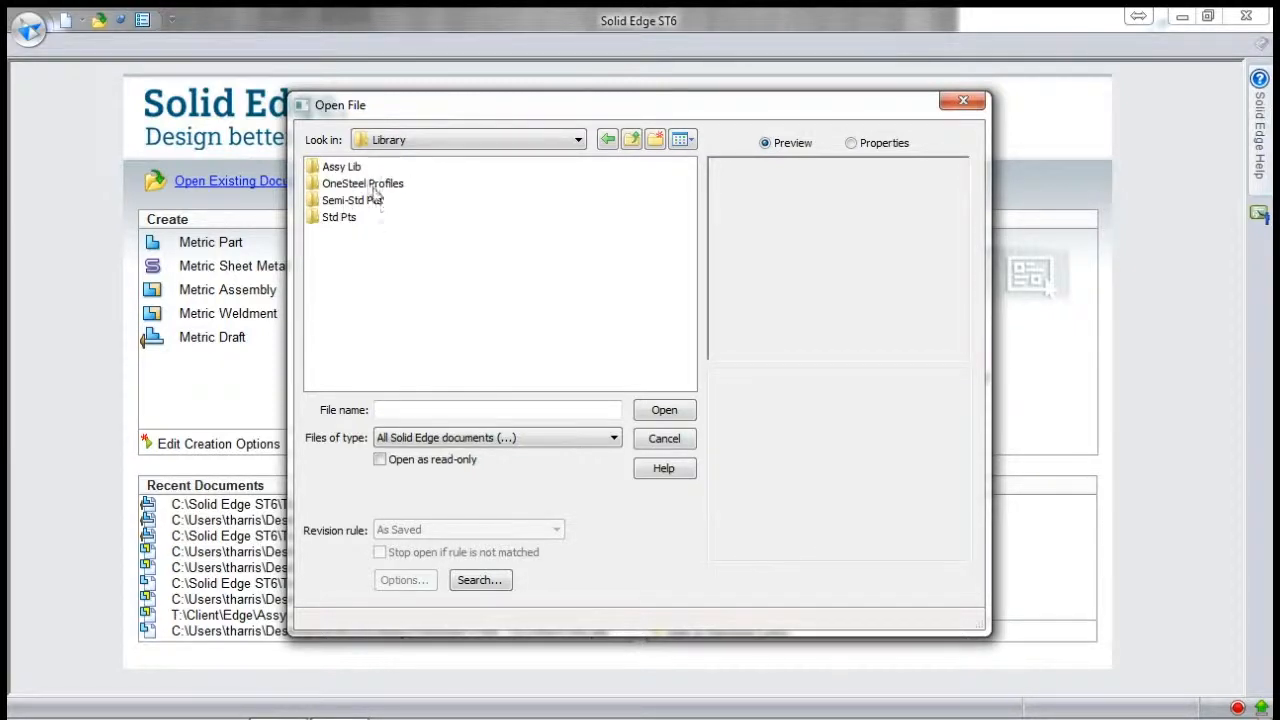
double_click(356, 170)
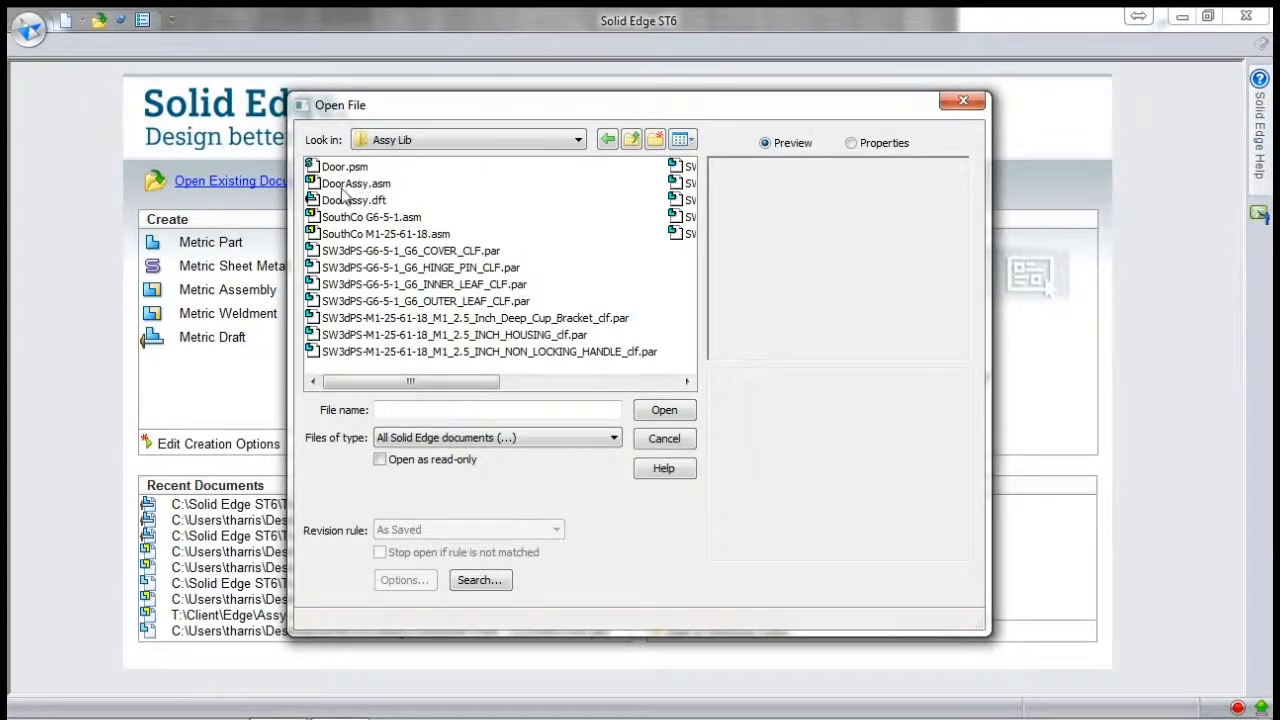
click(350, 184)
click(664, 410)
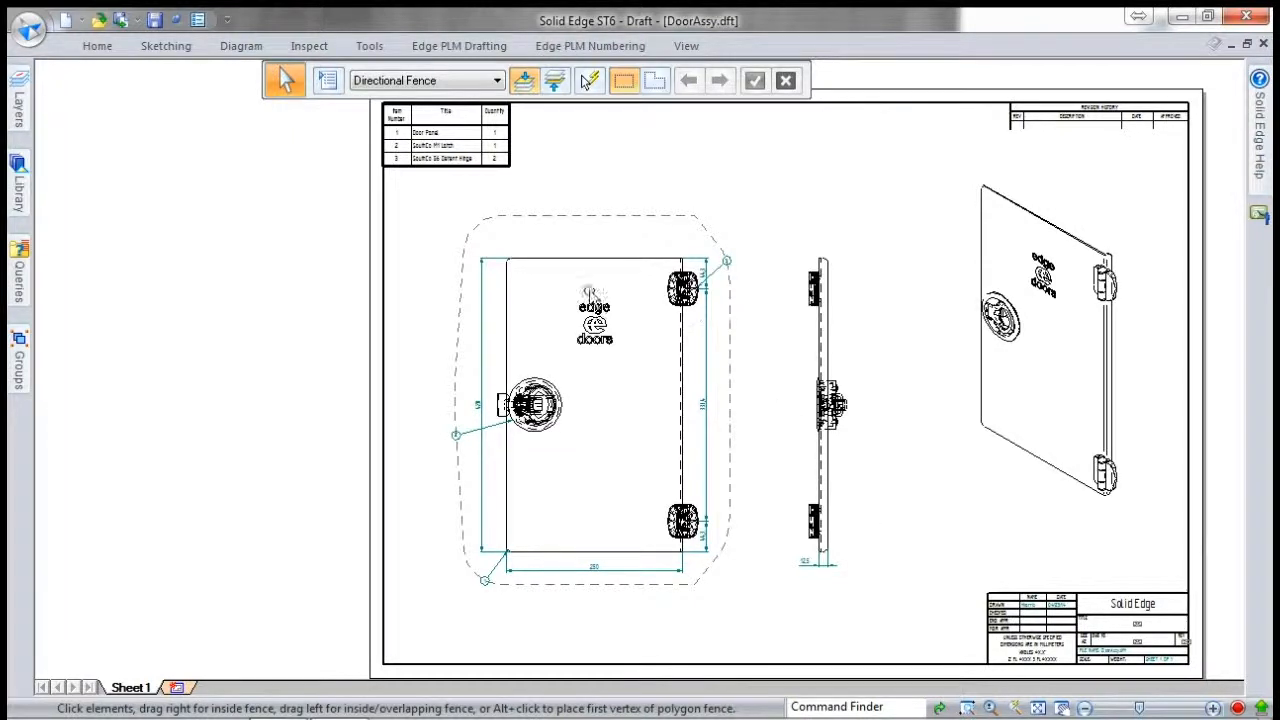
Open the door assembly model from the front drawing view and set the door's height to 400 mm.
double_click(619, 262)
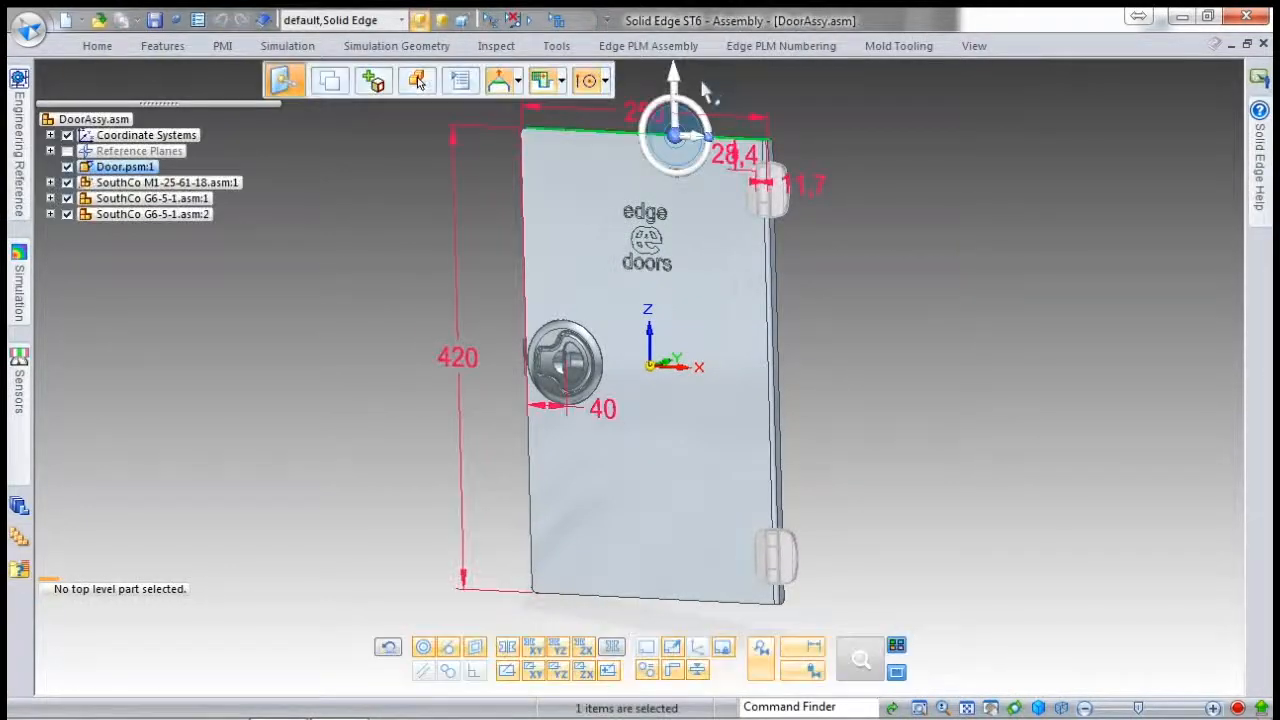
click(460, 362)
text(4)
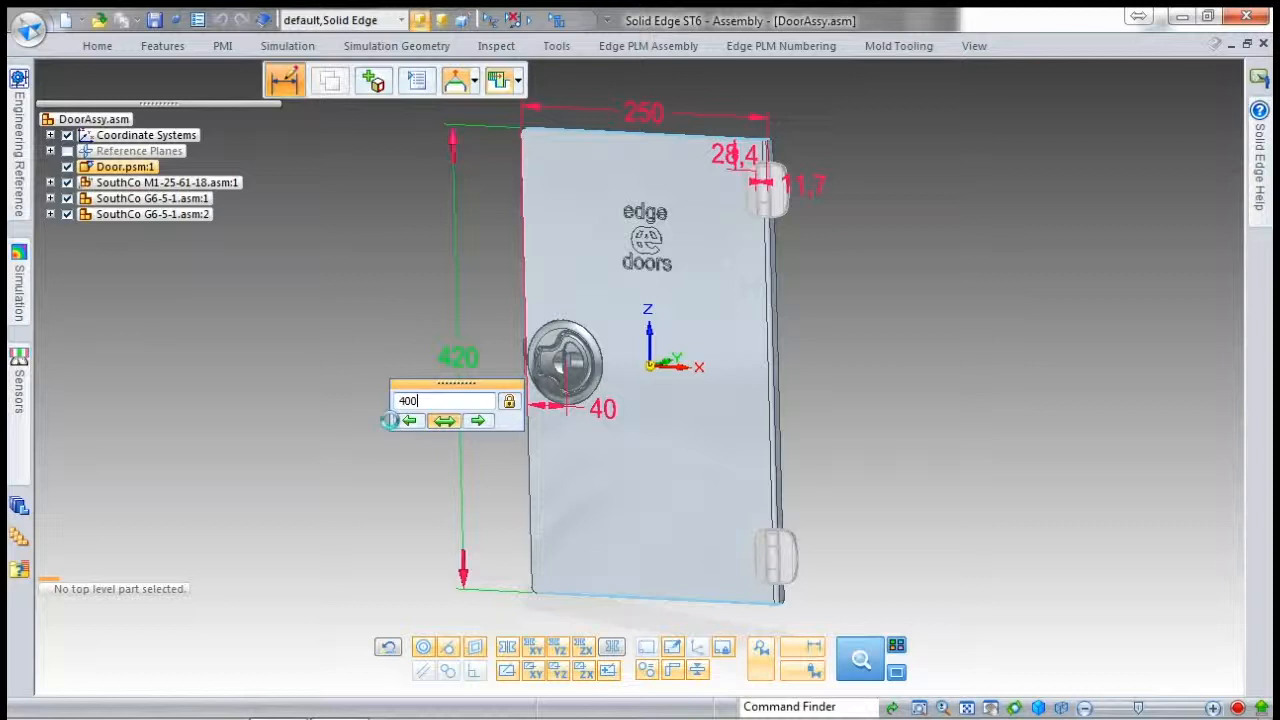
text(00)
key(Return)
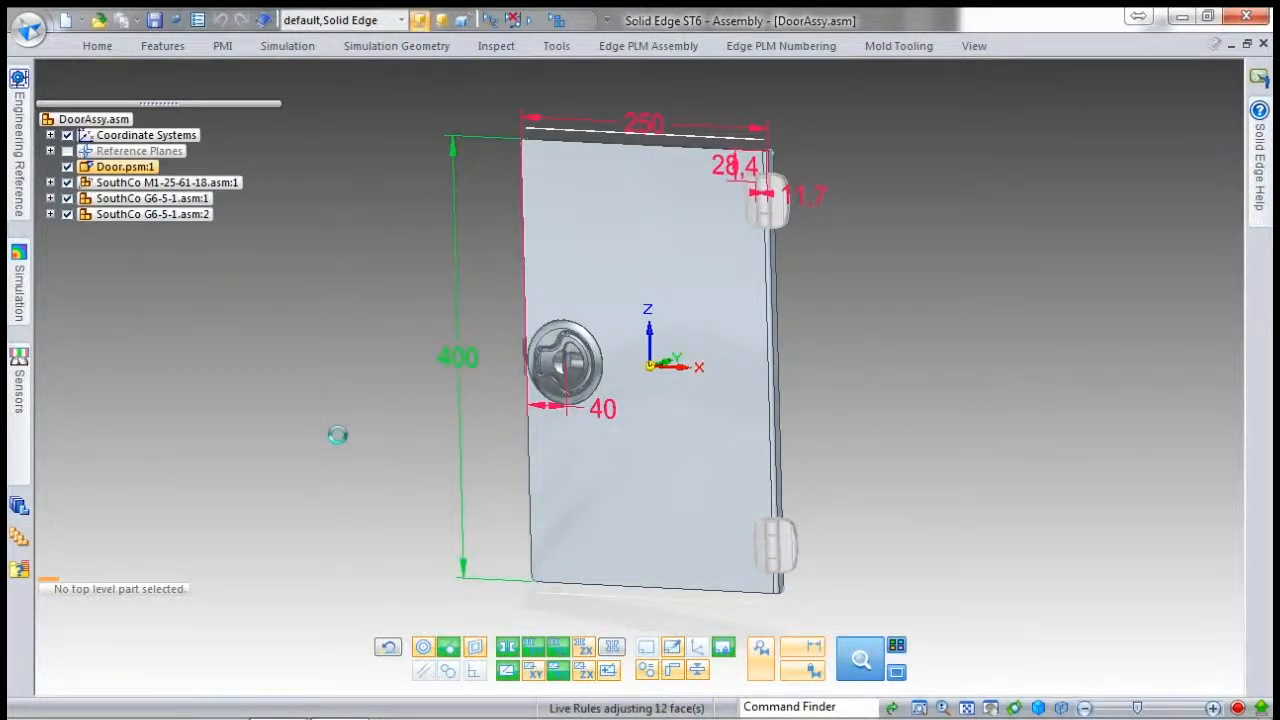
key(Escape)
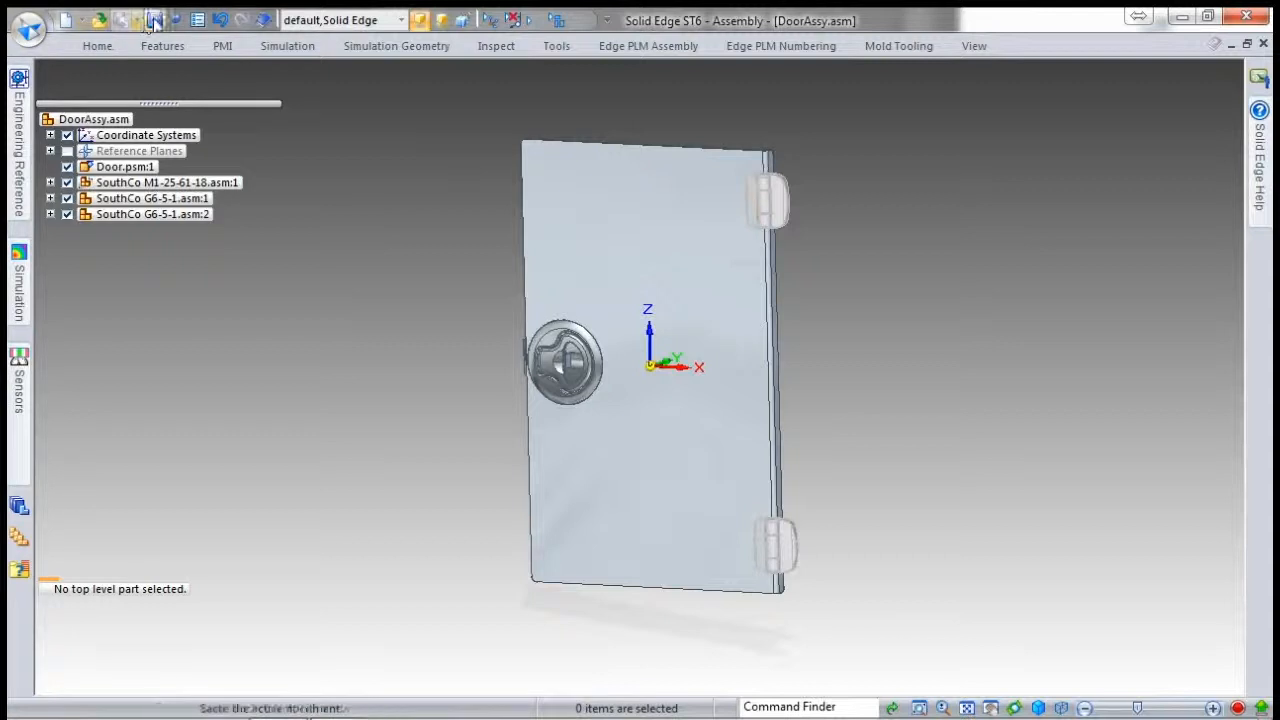
Save and close the door assembly, and update the drawing views in the door draft.
click(155, 22)
click(1263, 44)
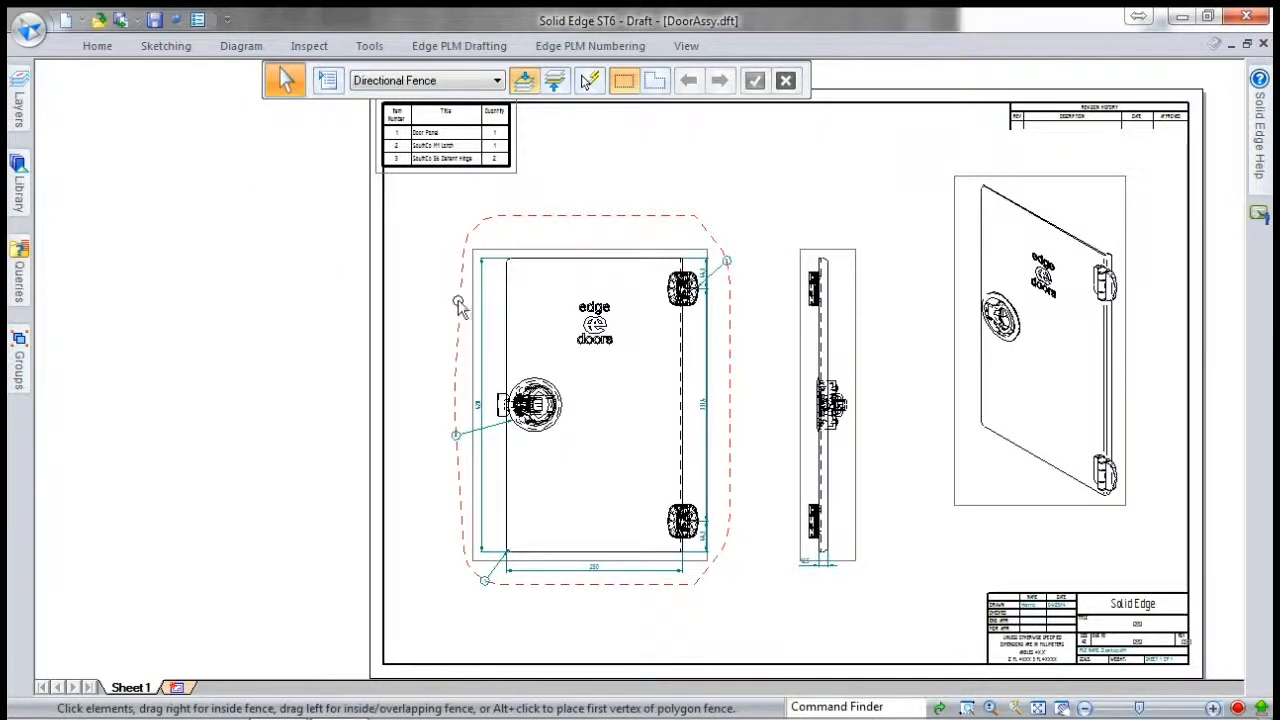
click(102, 47)
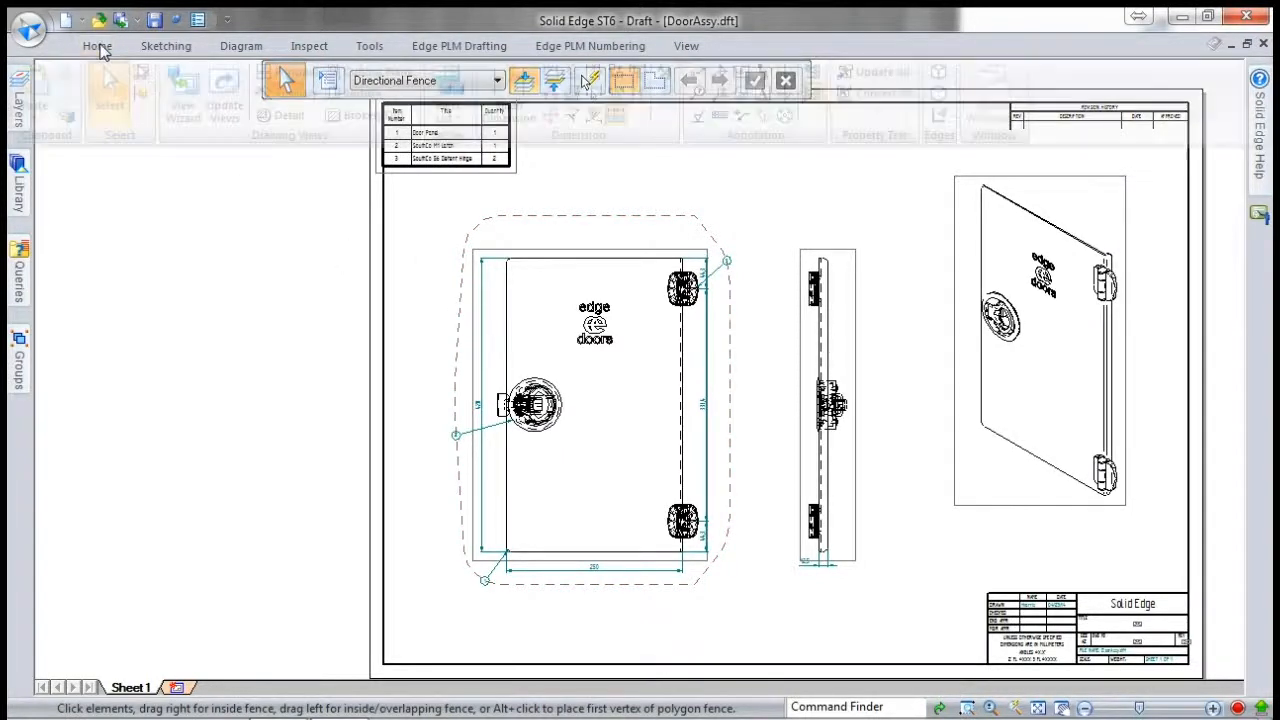
click(224, 85)
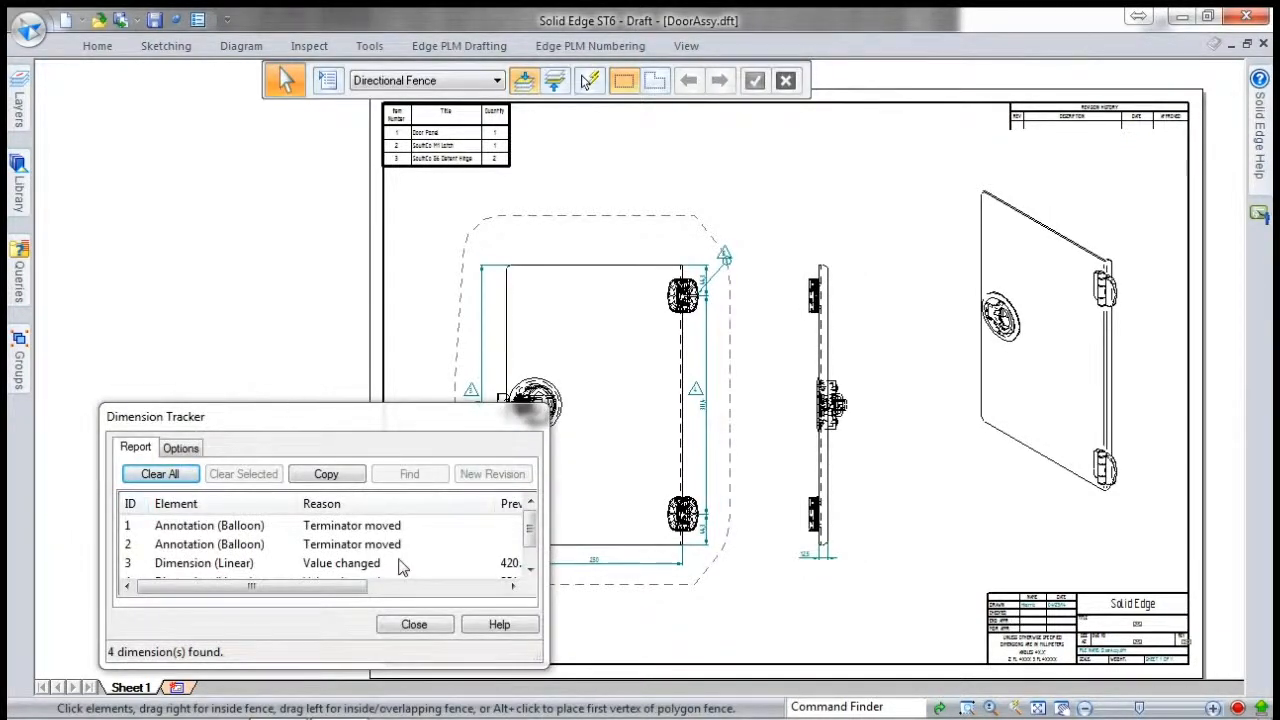
Clear both balloon annotation entries from the Dimension Tracker report and widen its window to show the previous and current value columns.
drag(279, 424, 250, 173)
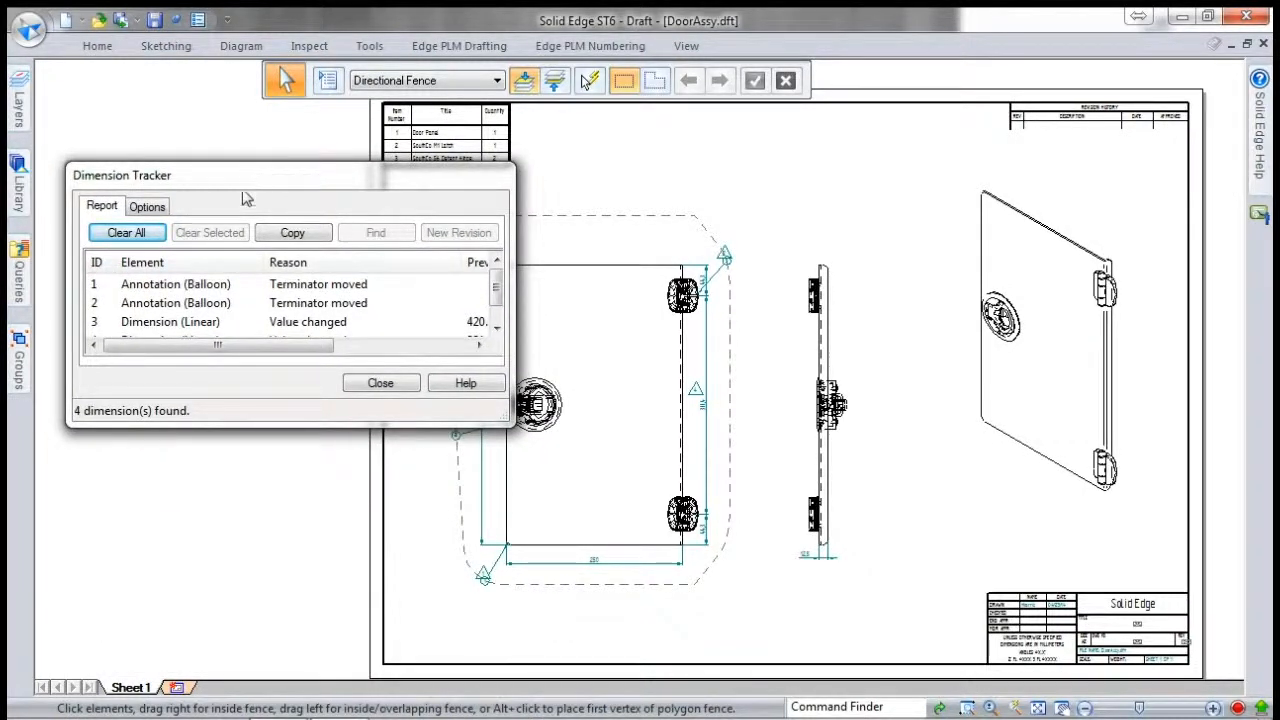
click(177, 303)
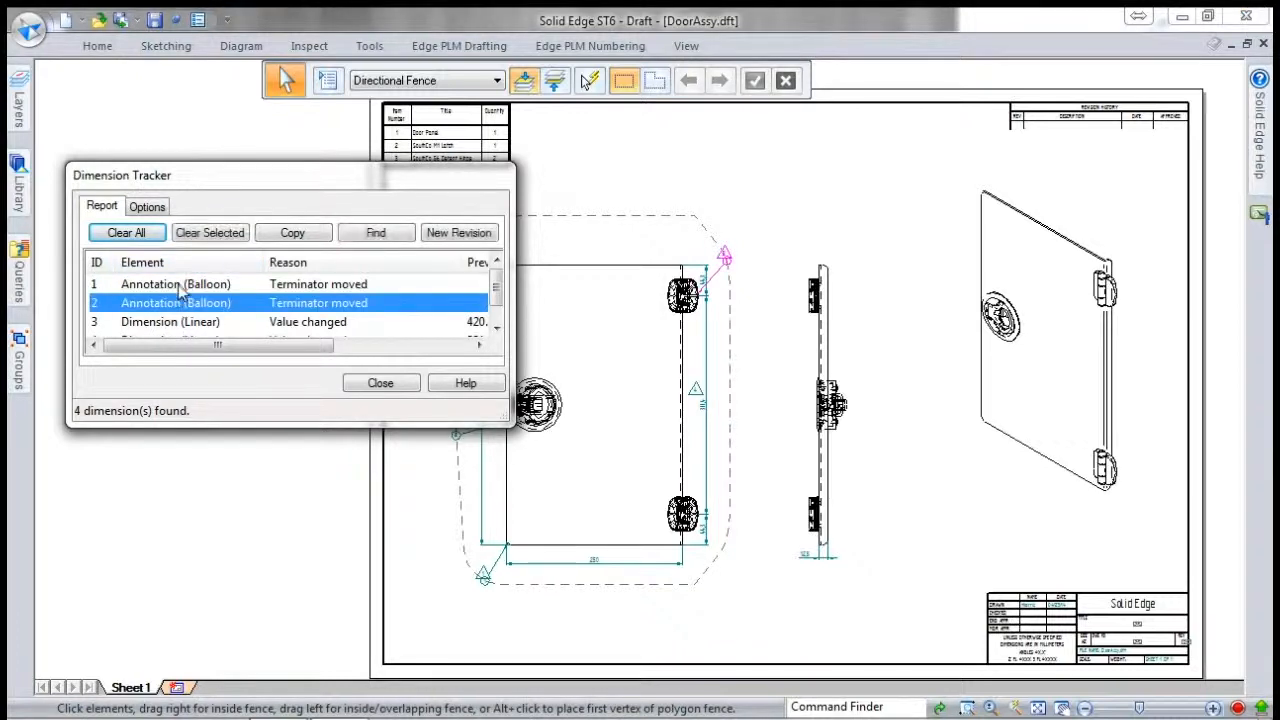
ctrl+click(179, 285)
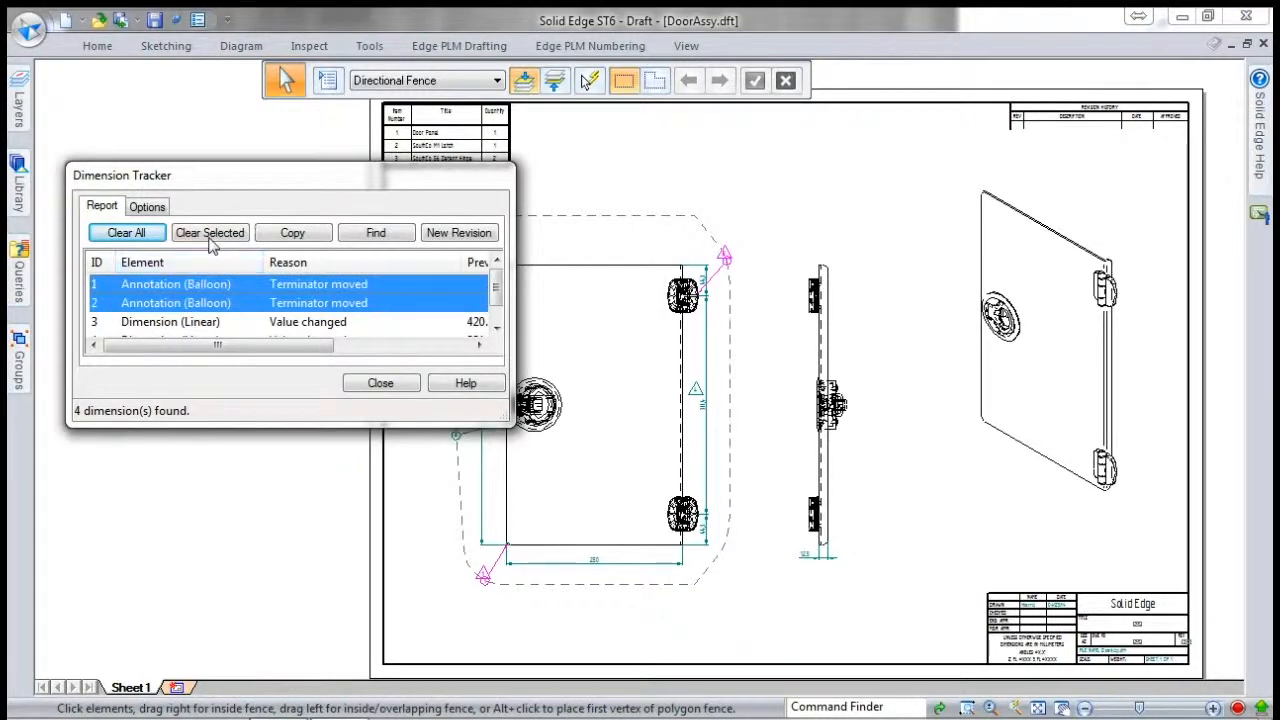
click(197, 240)
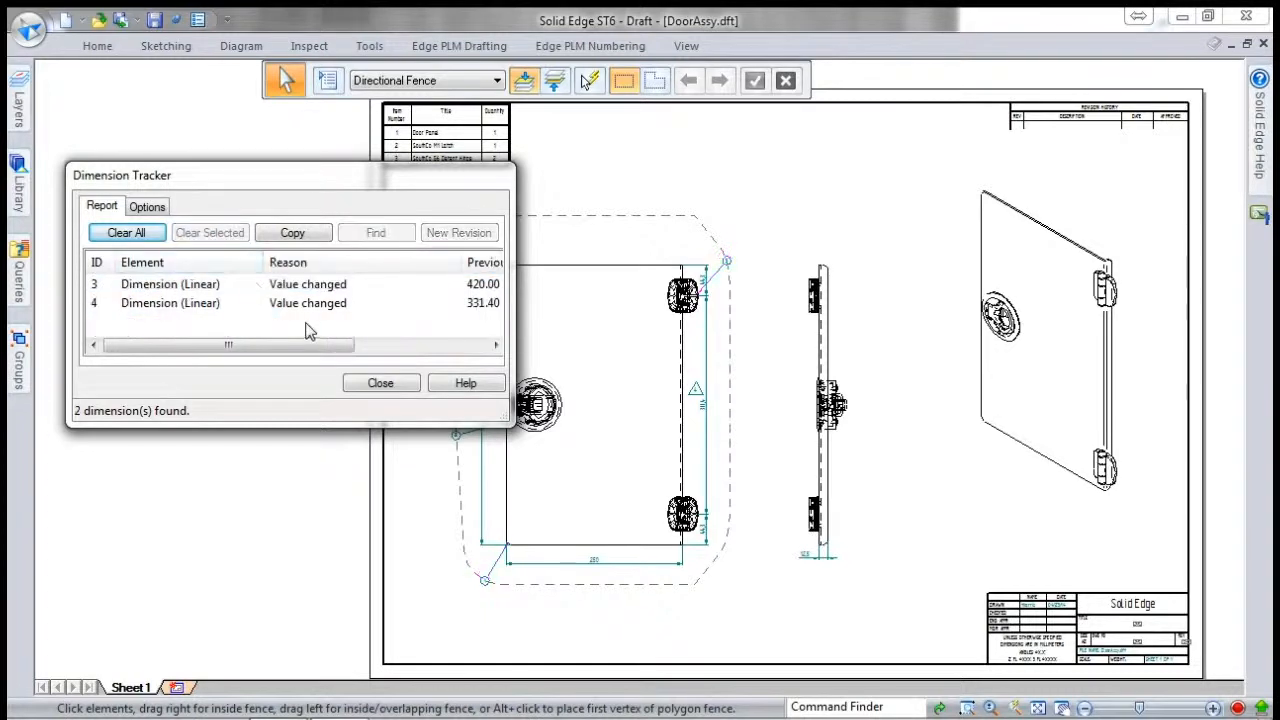
drag(513, 302, 698, 290)
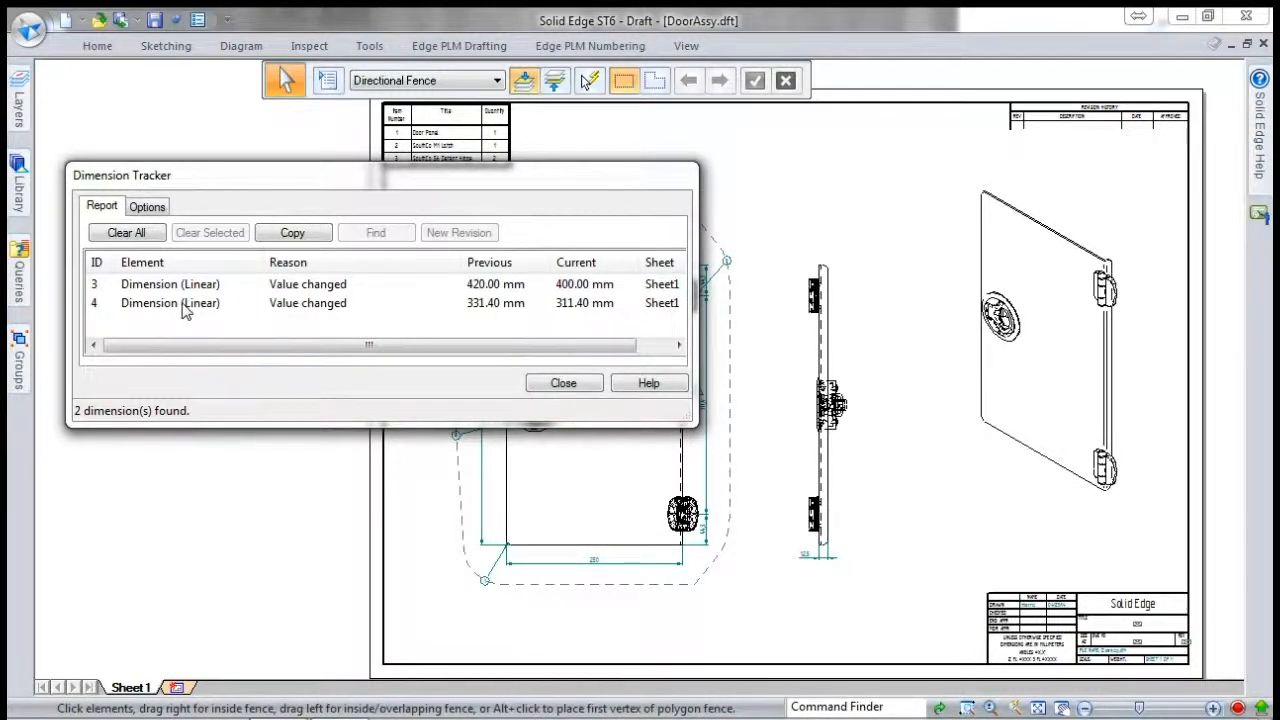
Close the Dimension Tracker report and shift the triangular balloon beside the hinge-spacing dimension in the front view slightly clear of its text.
click(564, 383)
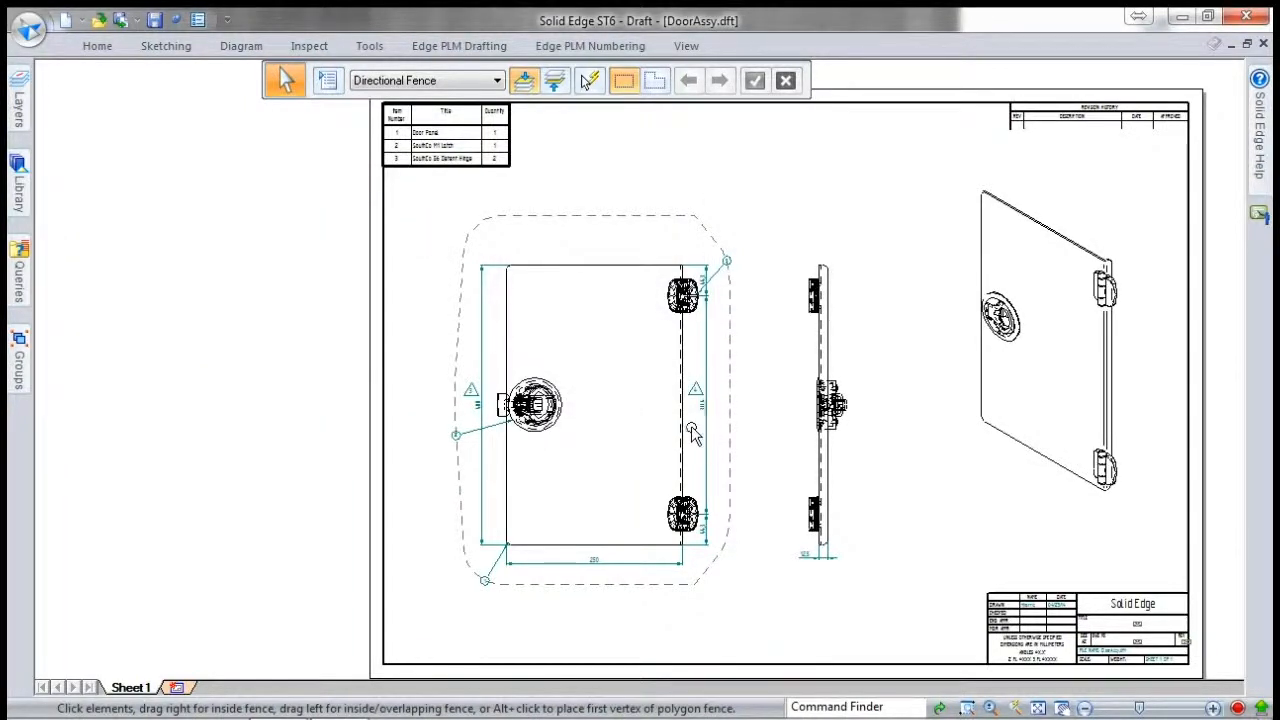
scroll(722, 390, up, 3)
mouse_move(703, 360)
mouse_down()
mouse_move(752, 362)
mouse_move(698, 363)
mouse_up()
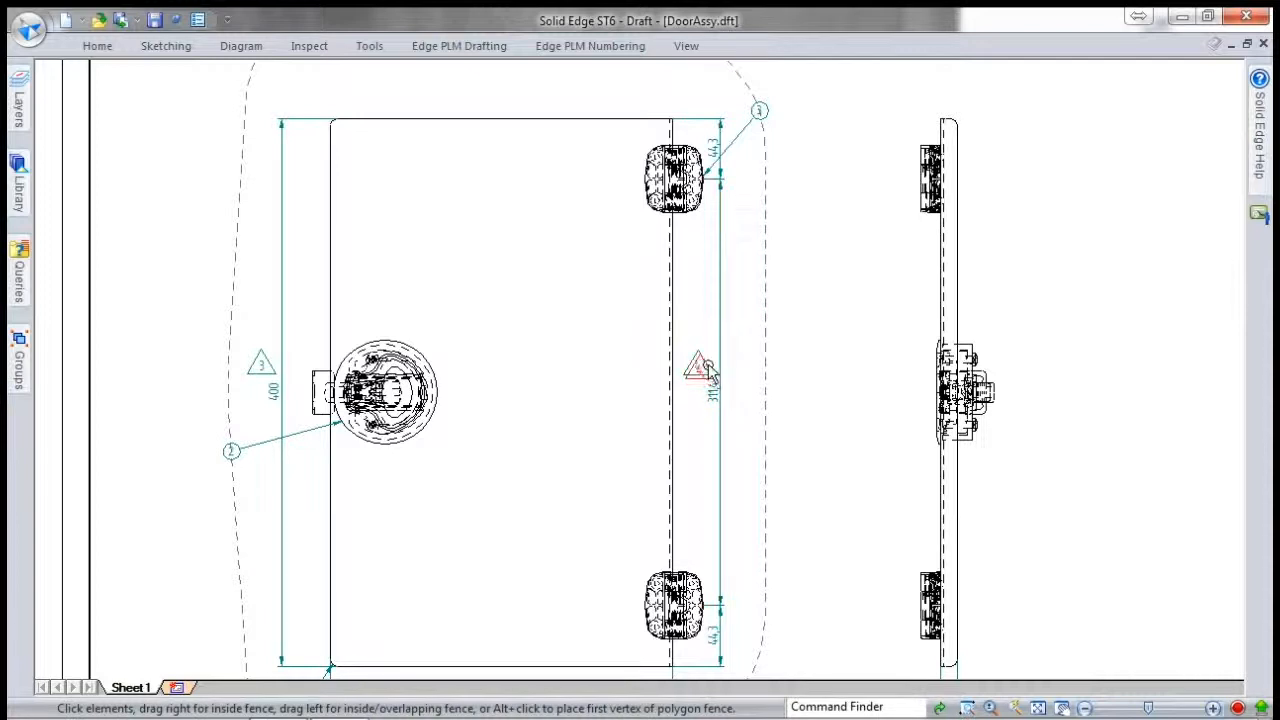
click(705, 368)
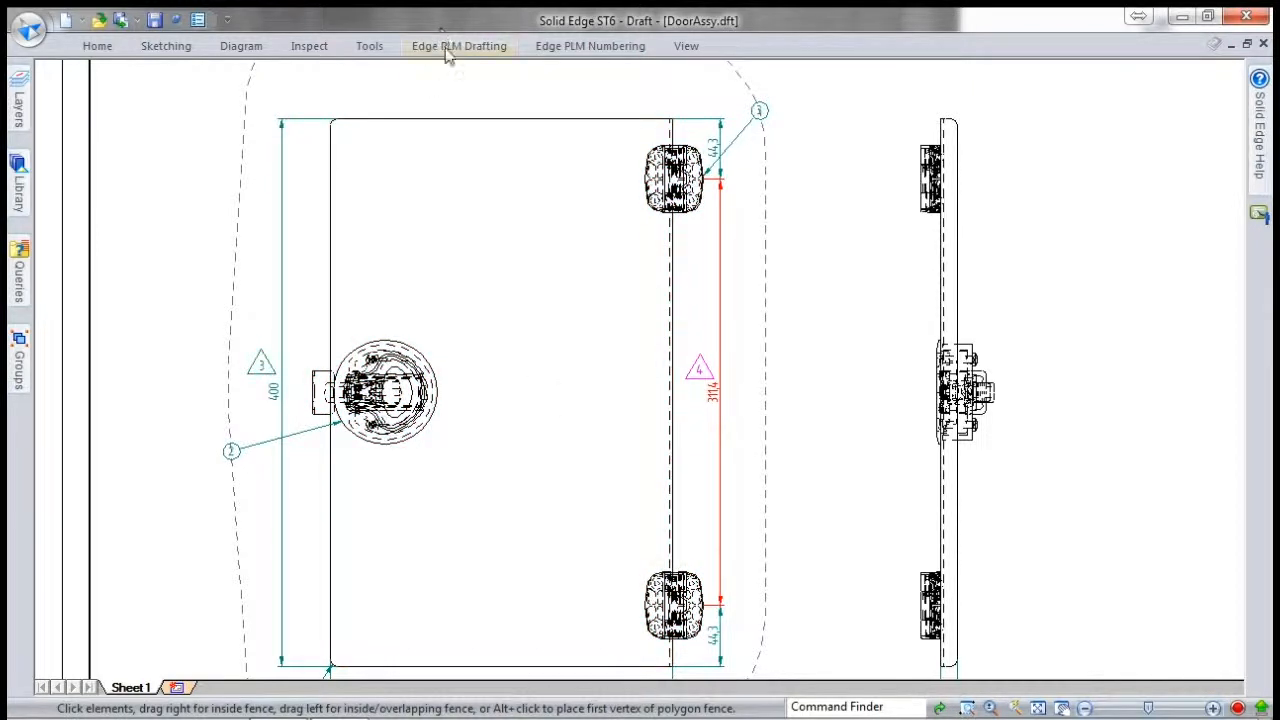
Create a new revision labelled 3 for both changed dimensions in the Dimension Tracker and close the report.
click(370, 47)
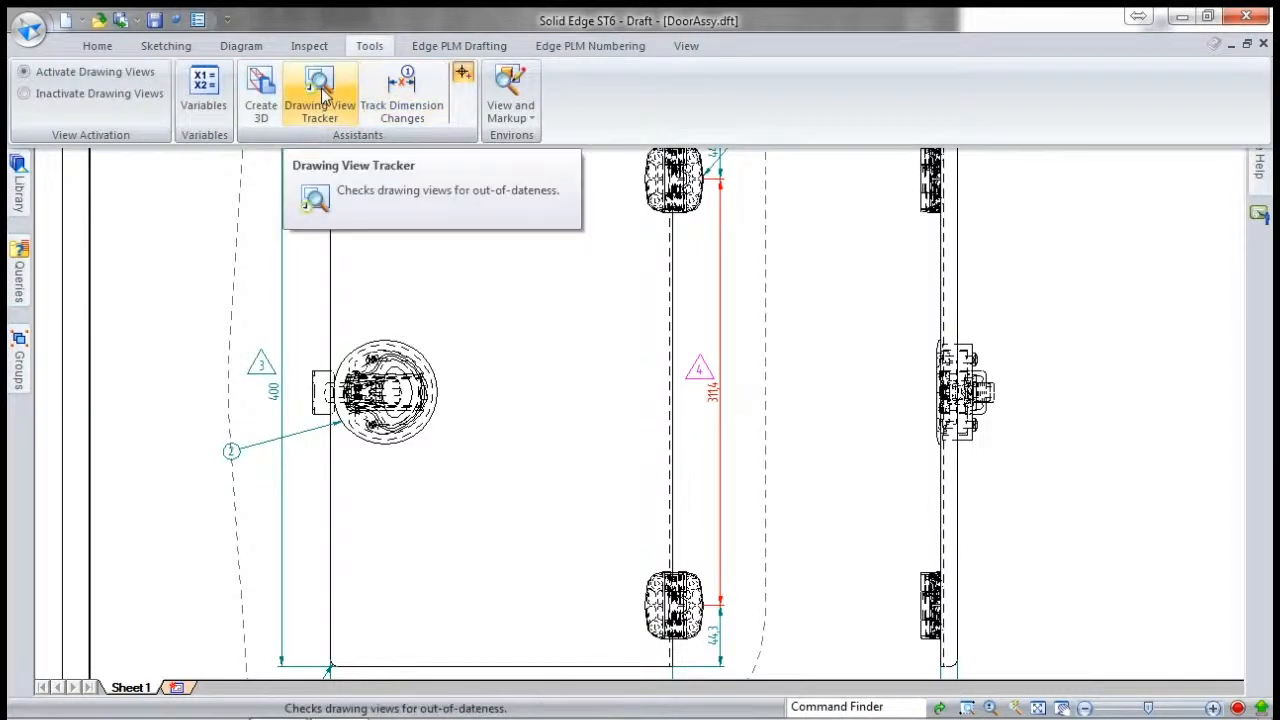
click(401, 82)
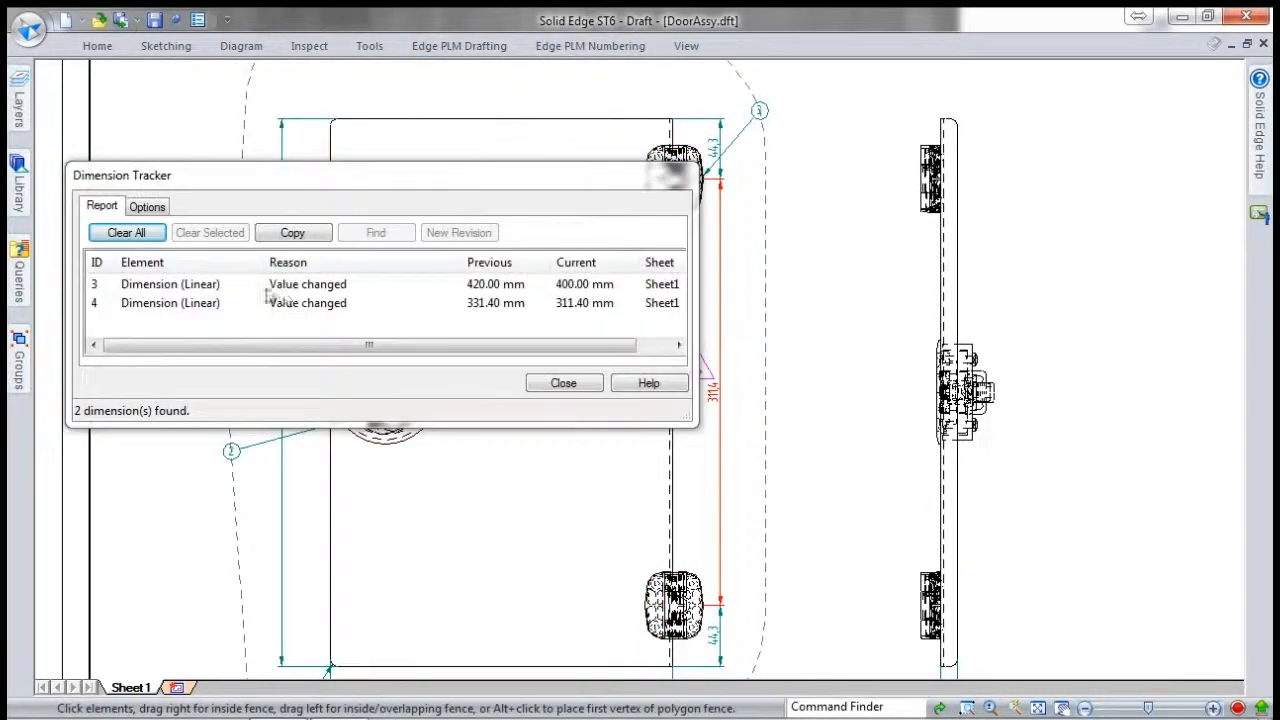
click(205, 287)
shift+click(200, 304)
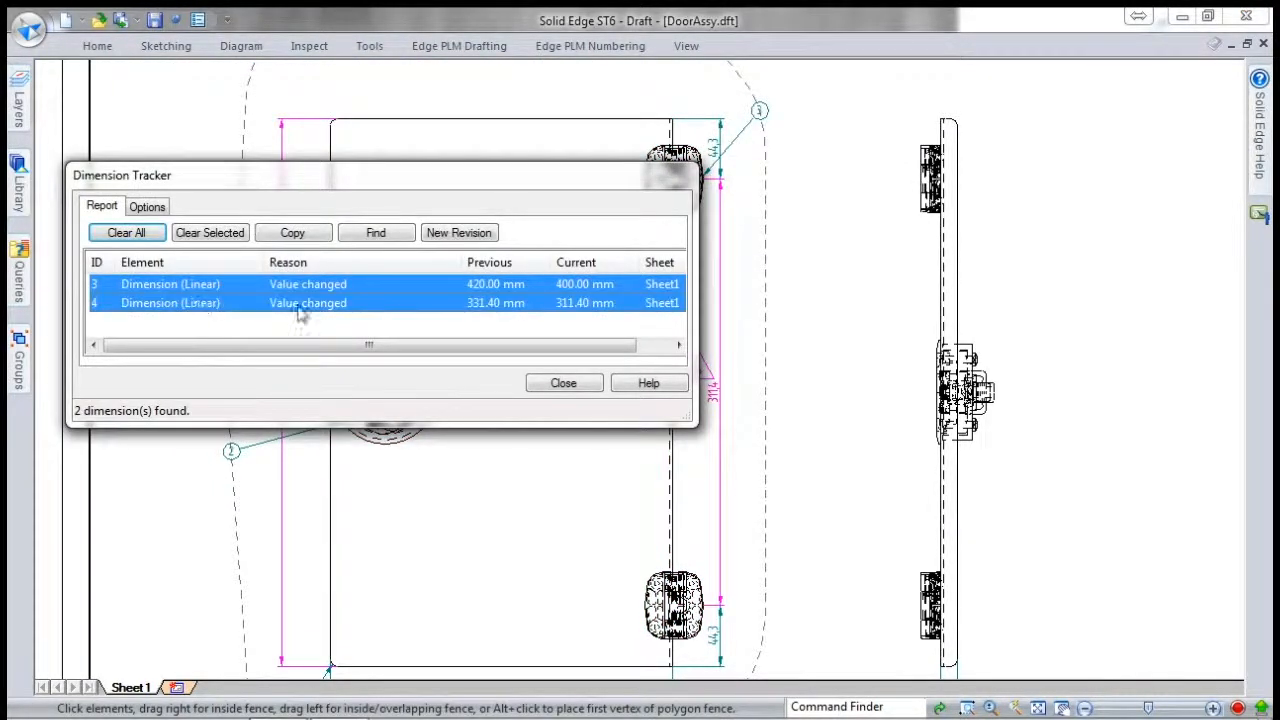
click(458, 234)
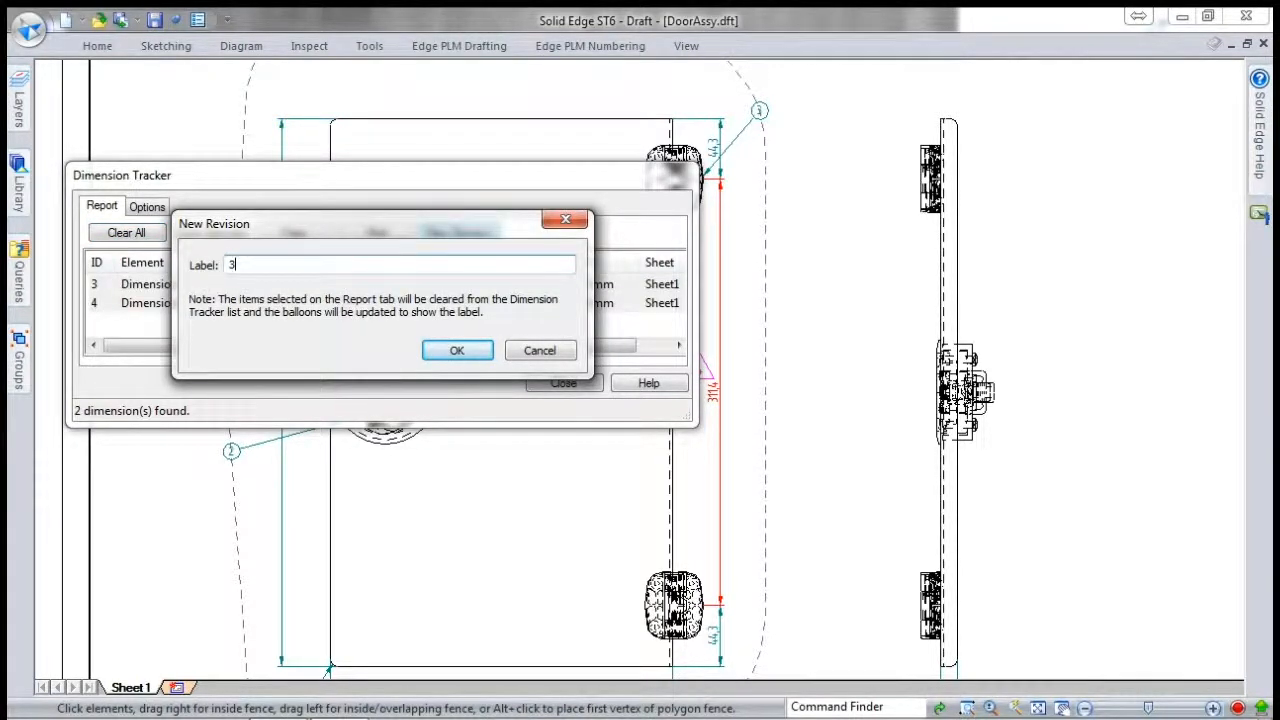
click(457, 350)
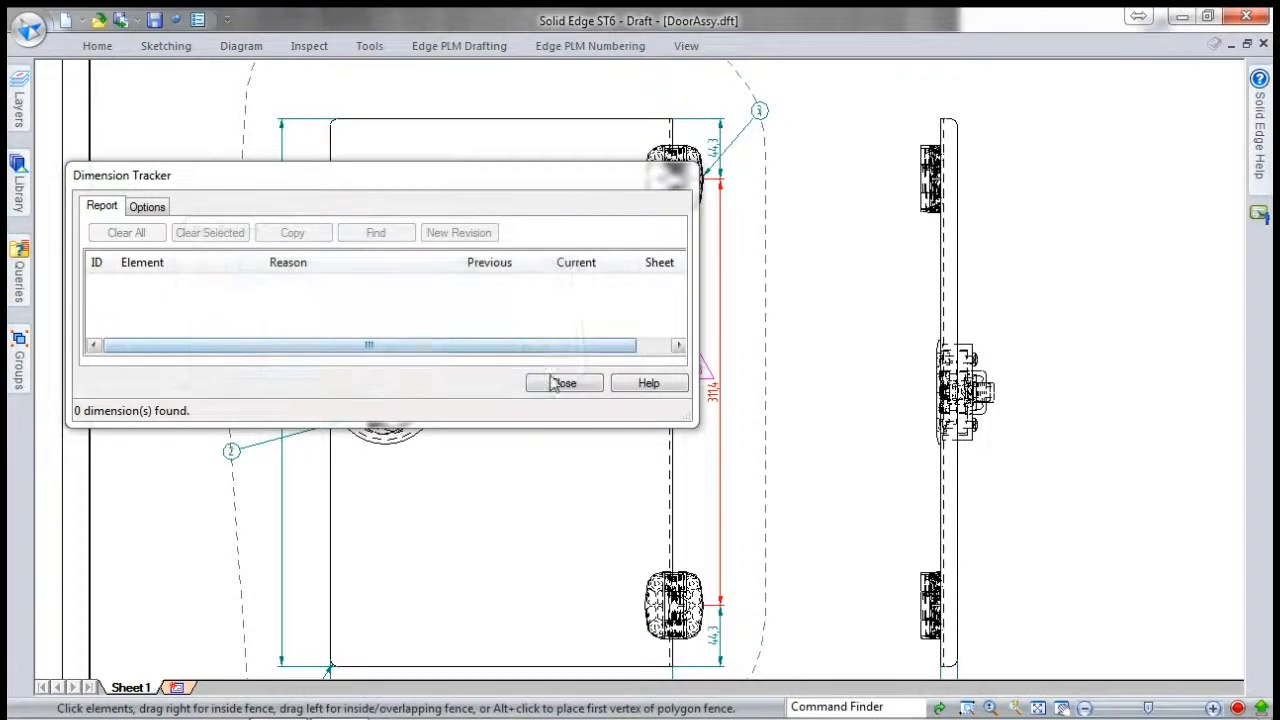
click(556, 384)
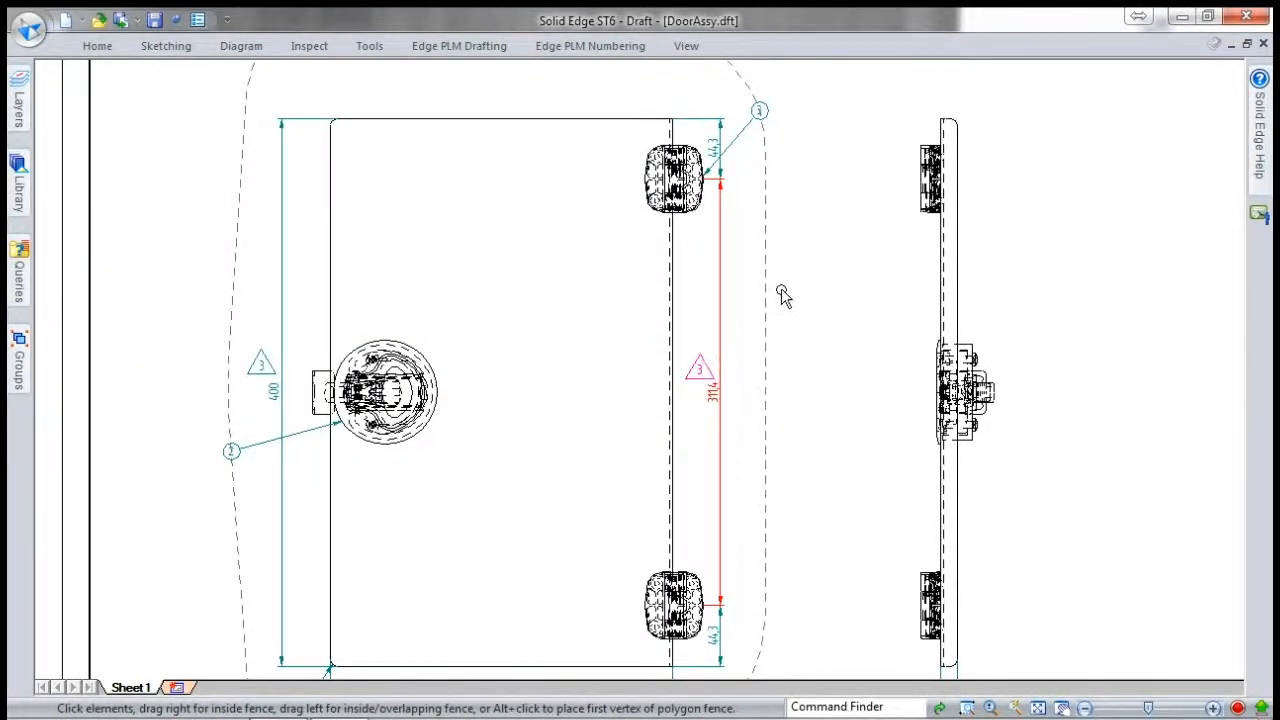
Set both revision balloons beside the door height and hinge-spacing dimensions to No Shape.
click(200, 376)
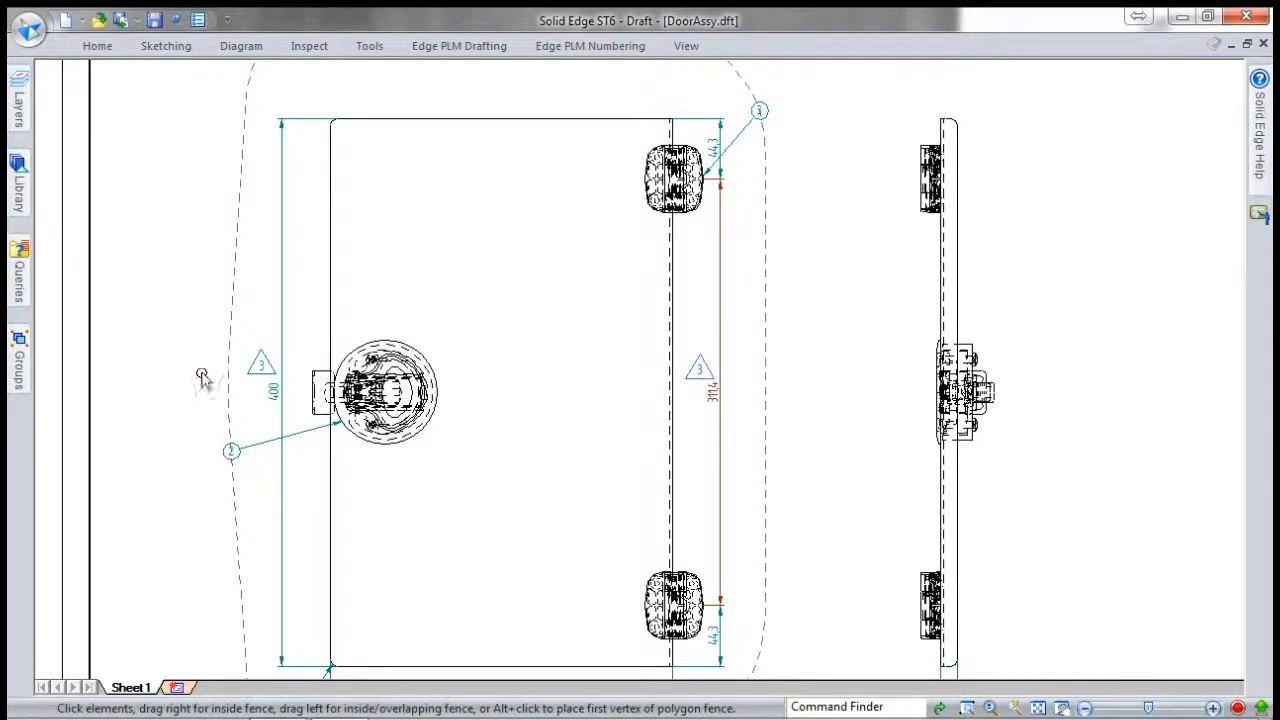
click(268, 366)
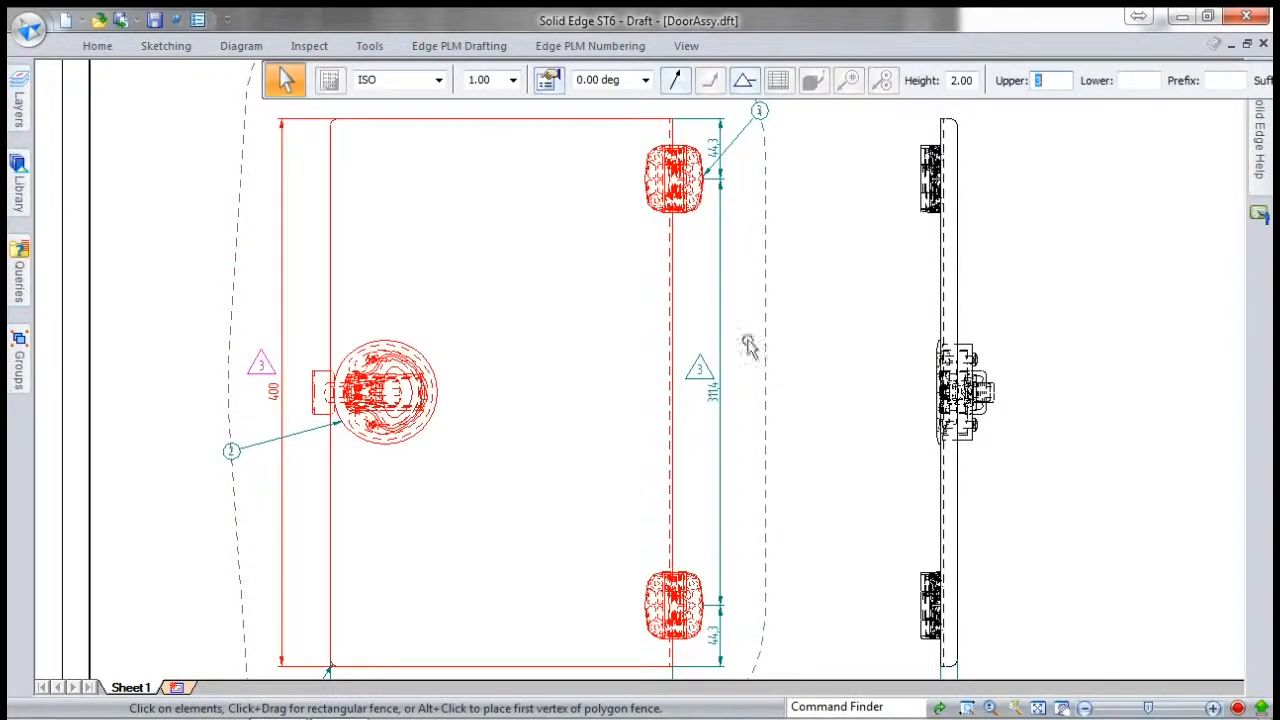
ctrl+click(704, 360)
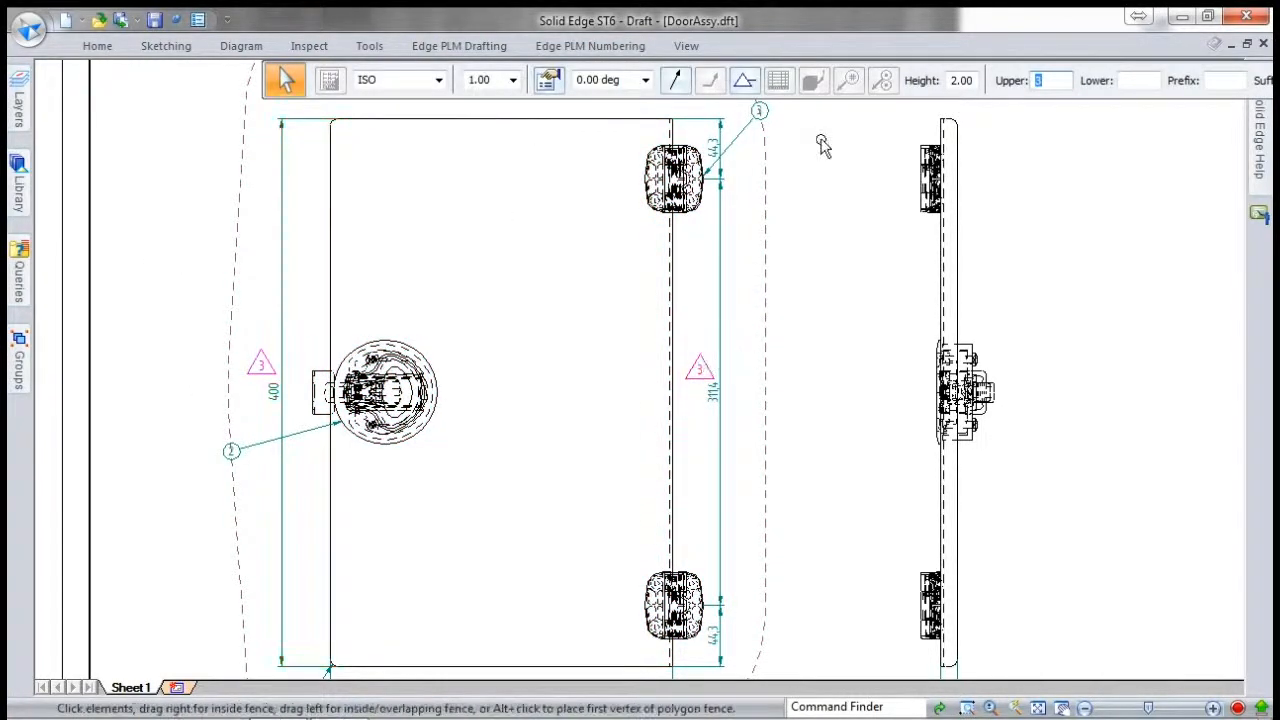
click(745, 81)
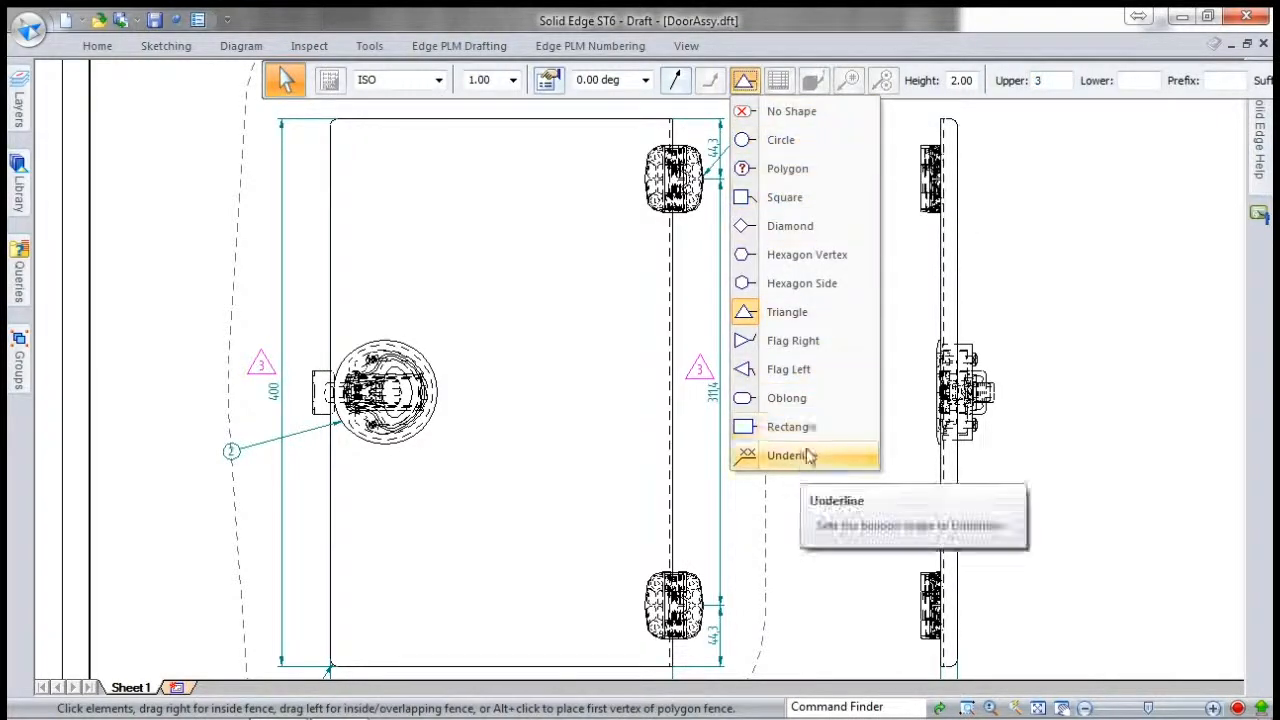
click(755, 112)
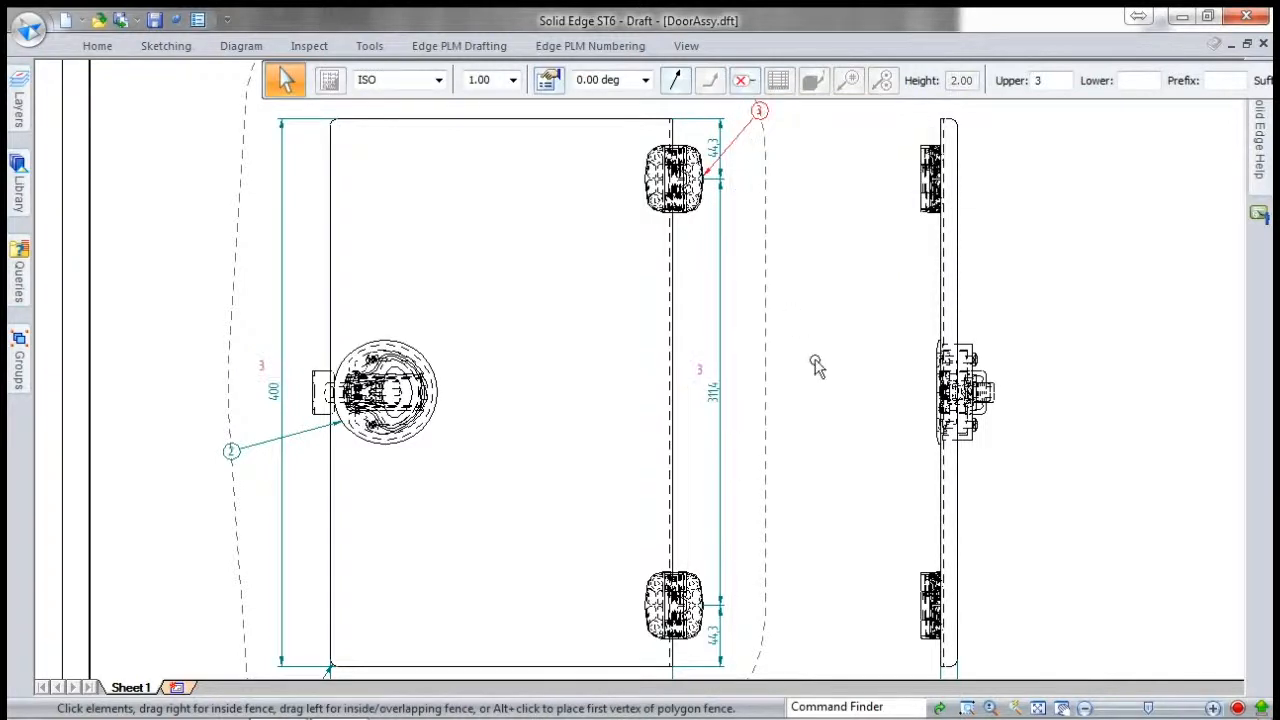
click(816, 358)
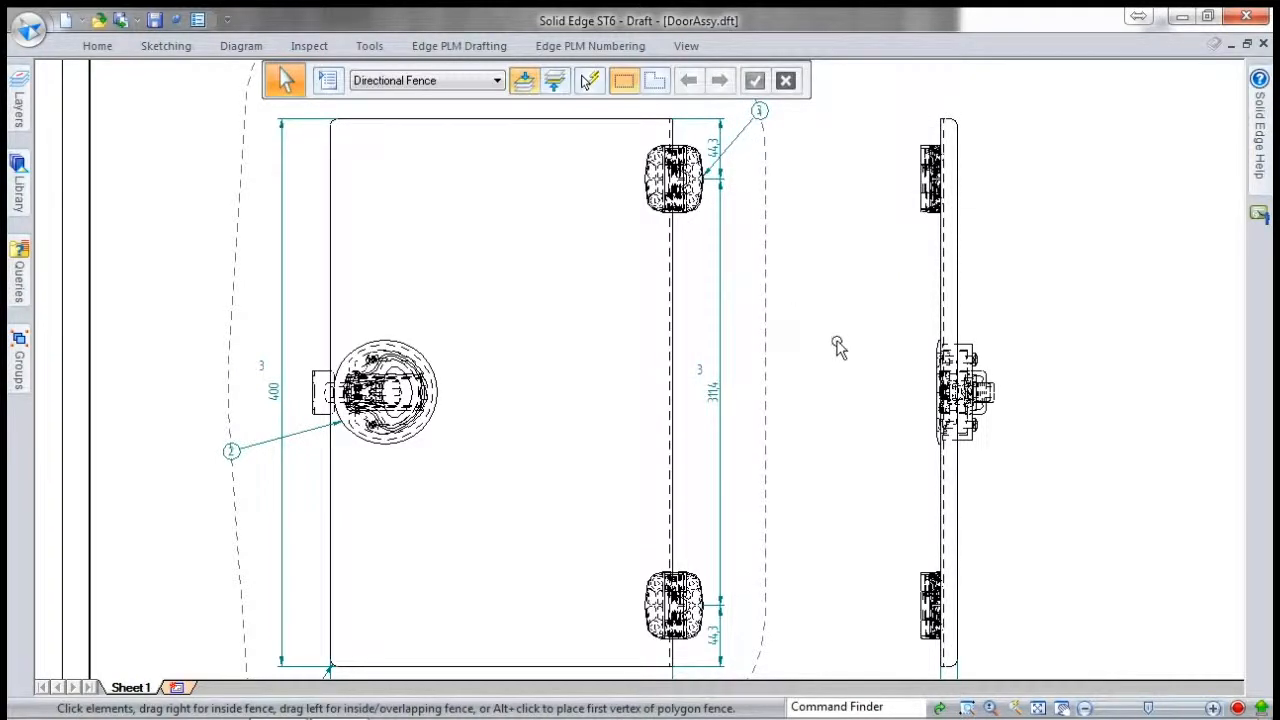
Sketch a rough freehand curve around each of the two revision 3 labels with the Cloud Generator's Curve tool.
click(466, 46)
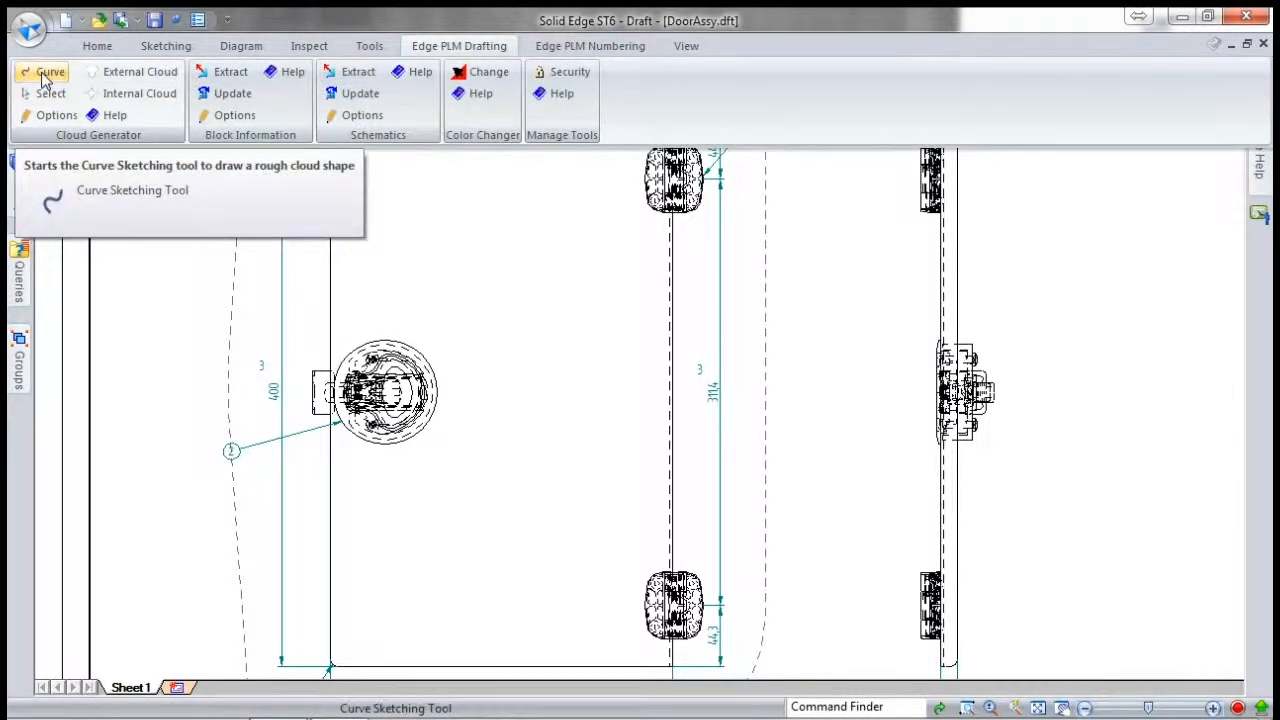
click(45, 74)
mouse_move(251, 363)
mouse_down()
mouse_move(266, 376)
mouse_move(266, 357)
mouse_up()
scroll(686, 375, up, 3)
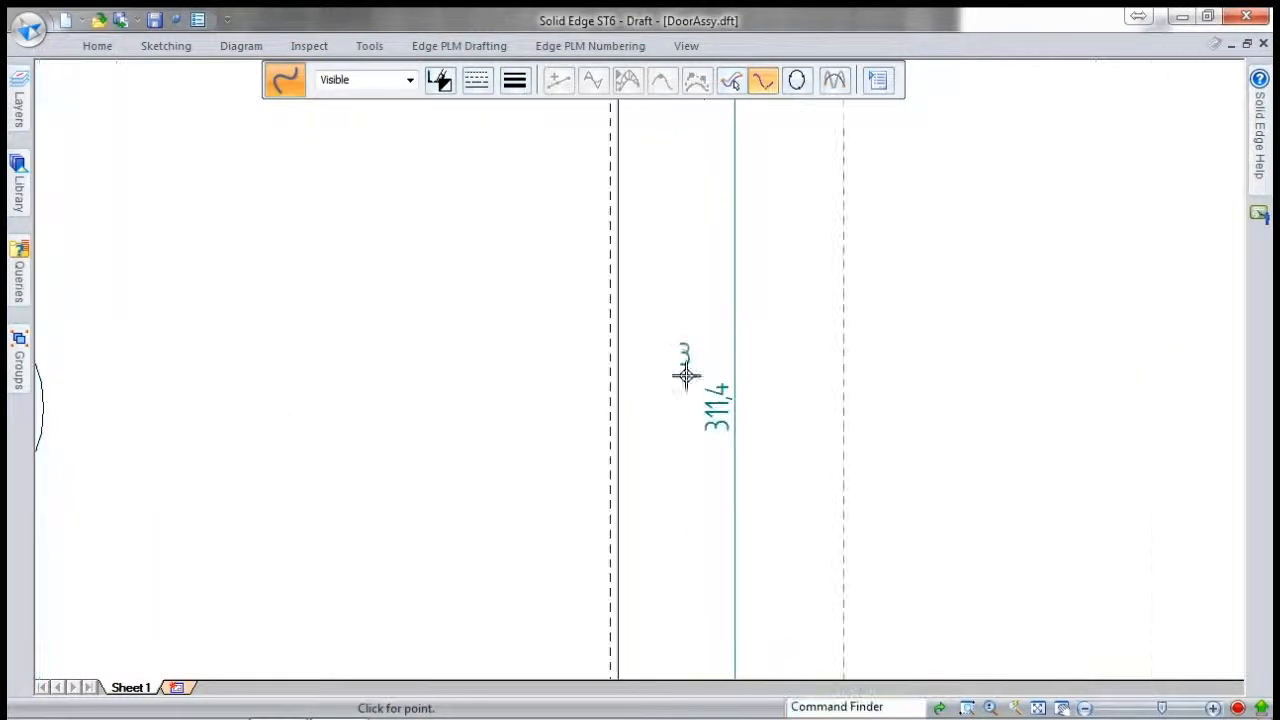
mouse_move(663, 337)
mouse_down()
mouse_move(649, 357)
mouse_move(691, 371)
mouse_move(700, 333)
mouse_move(675, 322)
mouse_up()
drag(697, 345, 717, 366)
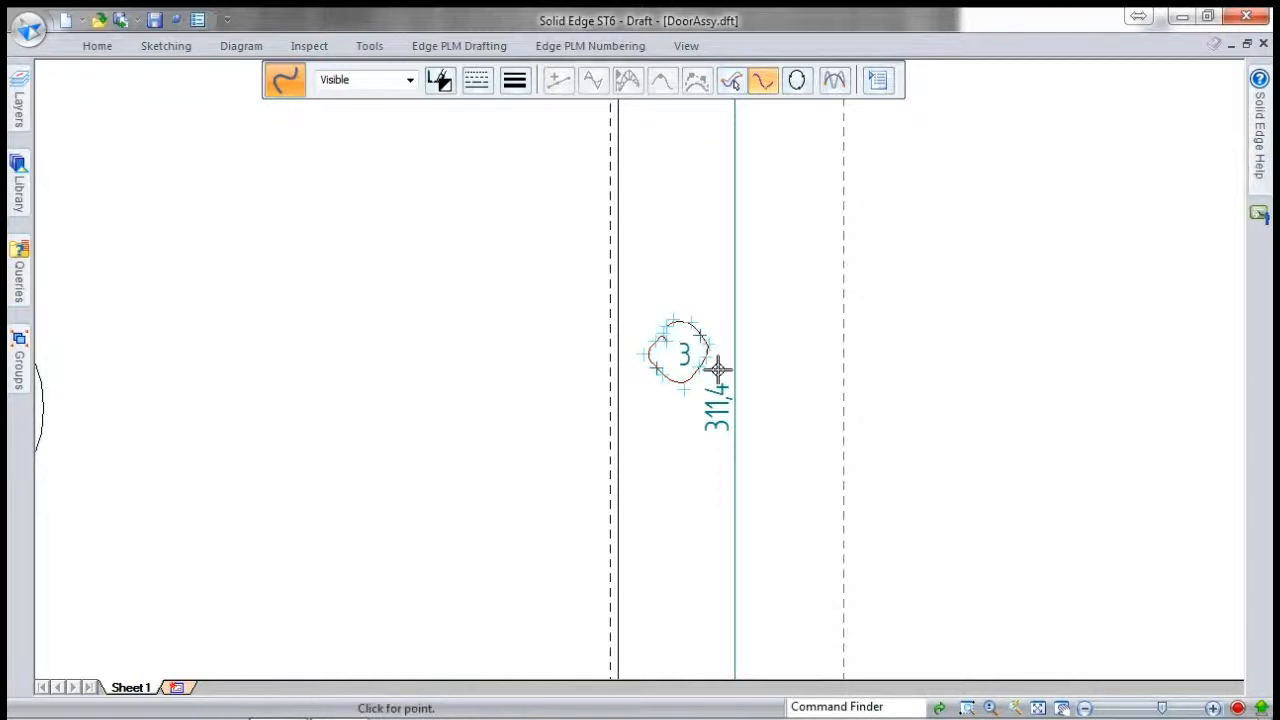
key(Escape)
Convert the curve around the hinge-spacing dimension's revision label into an external cloud.
scroll(989, 377, down, 2)
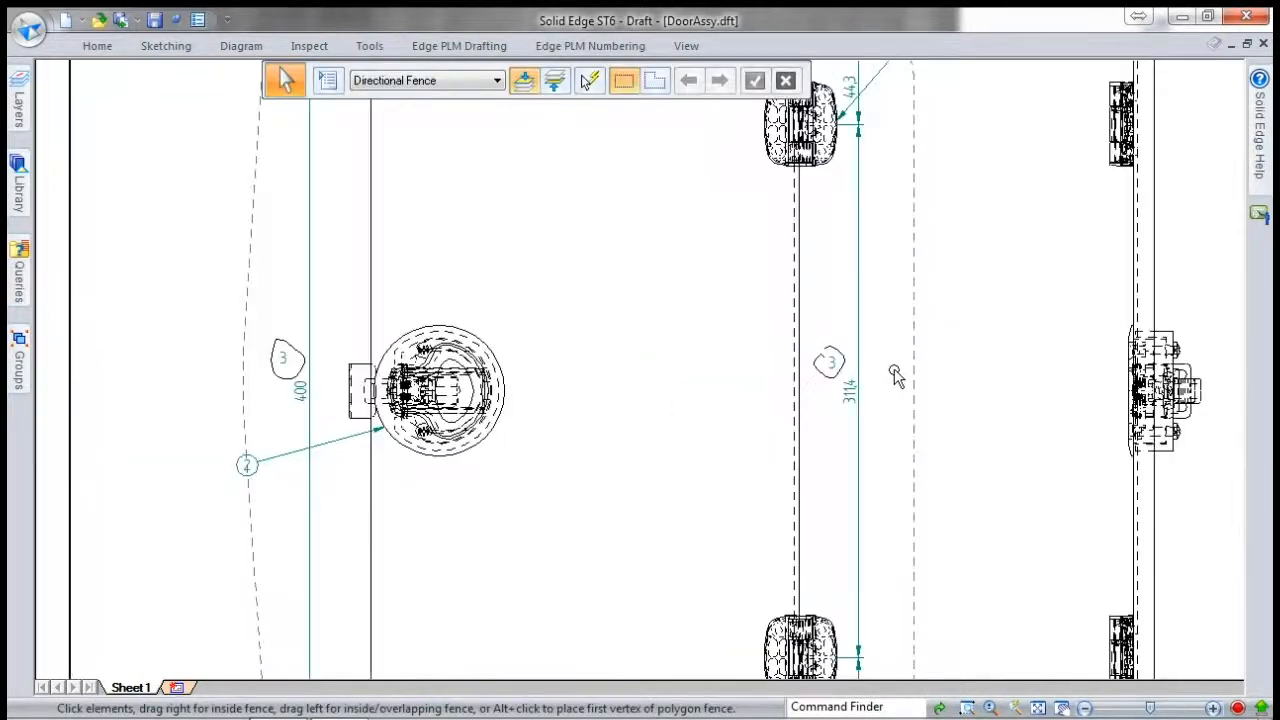
click(830, 361)
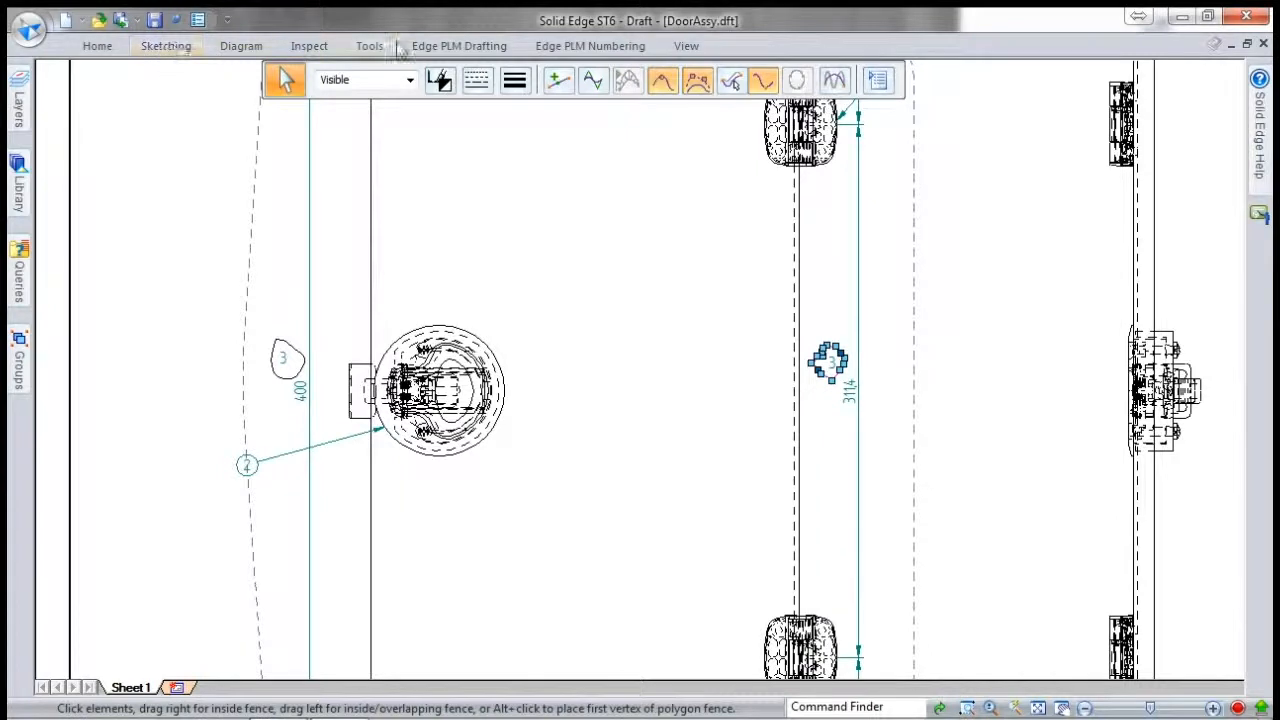
click(440, 46)
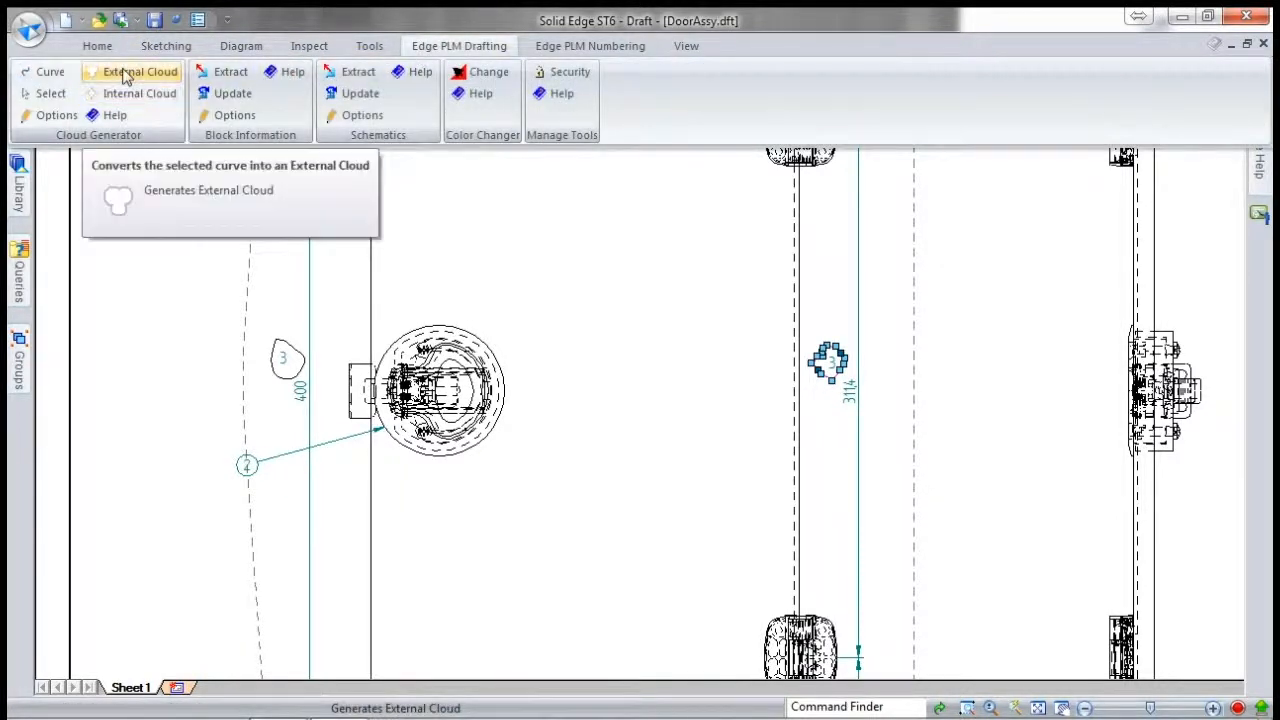
click(125, 74)
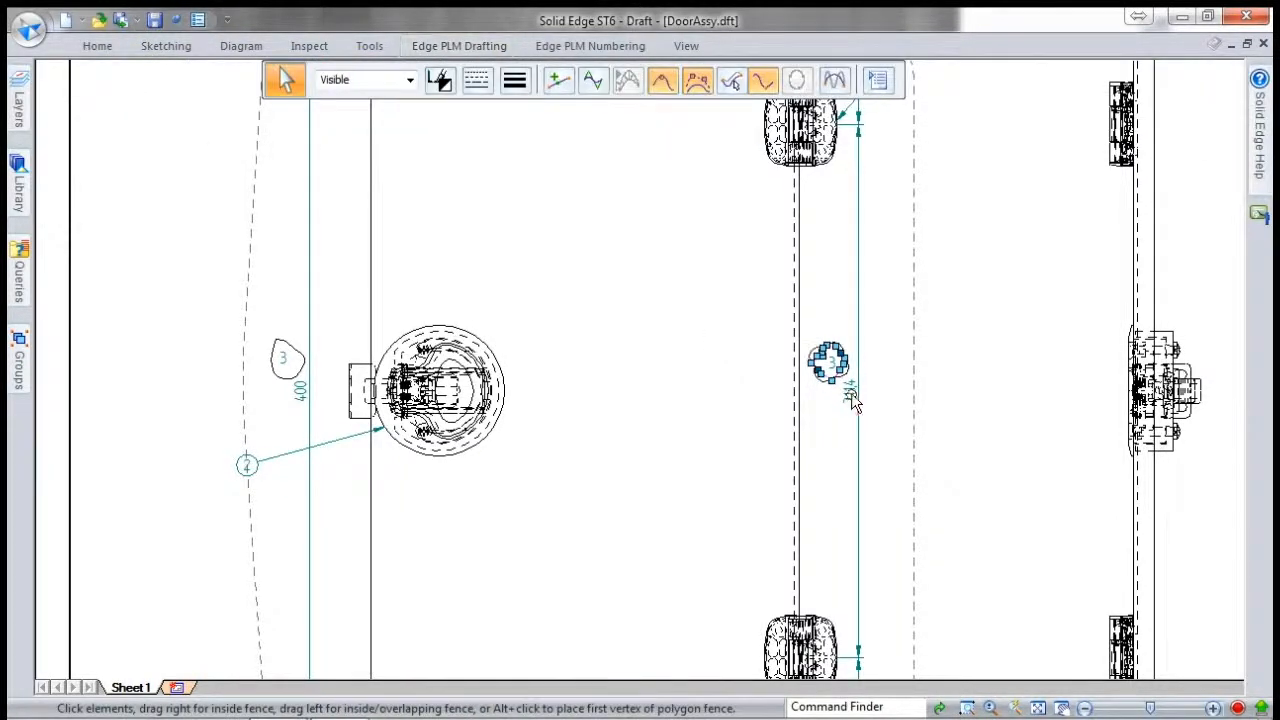
Select the curve around the door height's revision label and save the external cloud options with an arc width of 4 mm, accepting the arc height adjustment.
scroll(822, 395, up, 2)
scroll(990, 405, down, 2)
scroll(336, 386, up, 2)
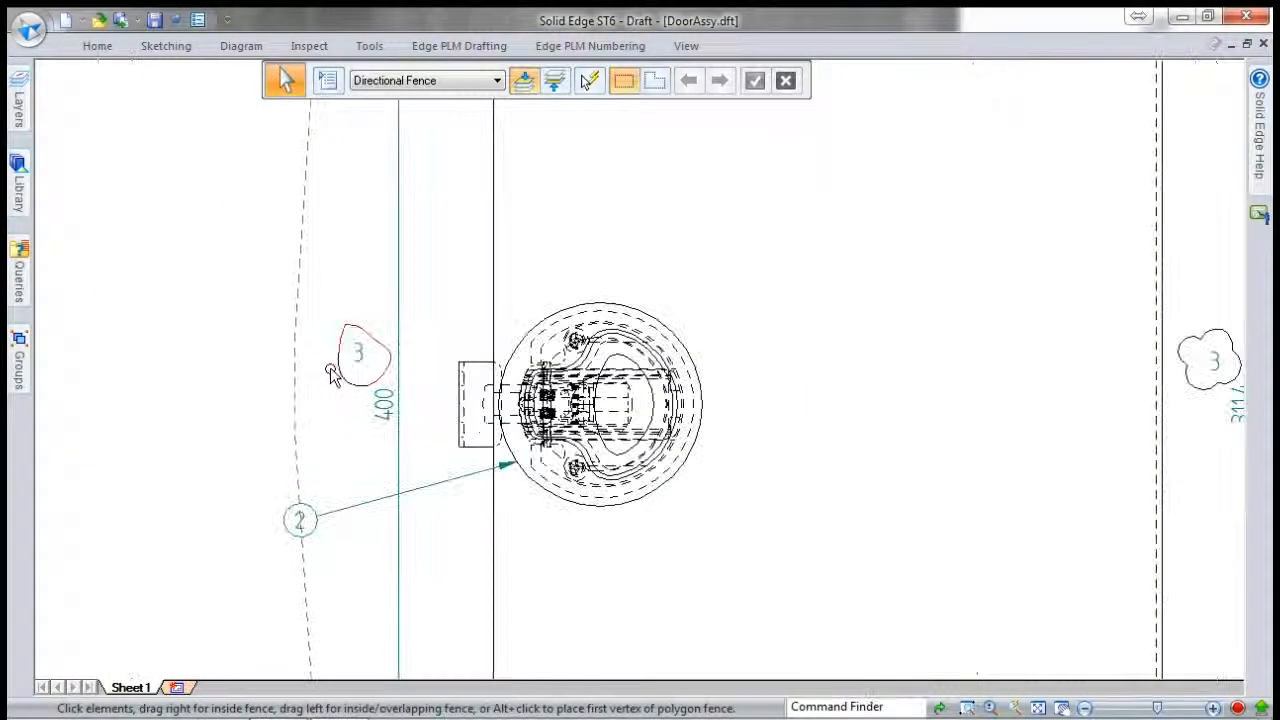
click(338, 370)
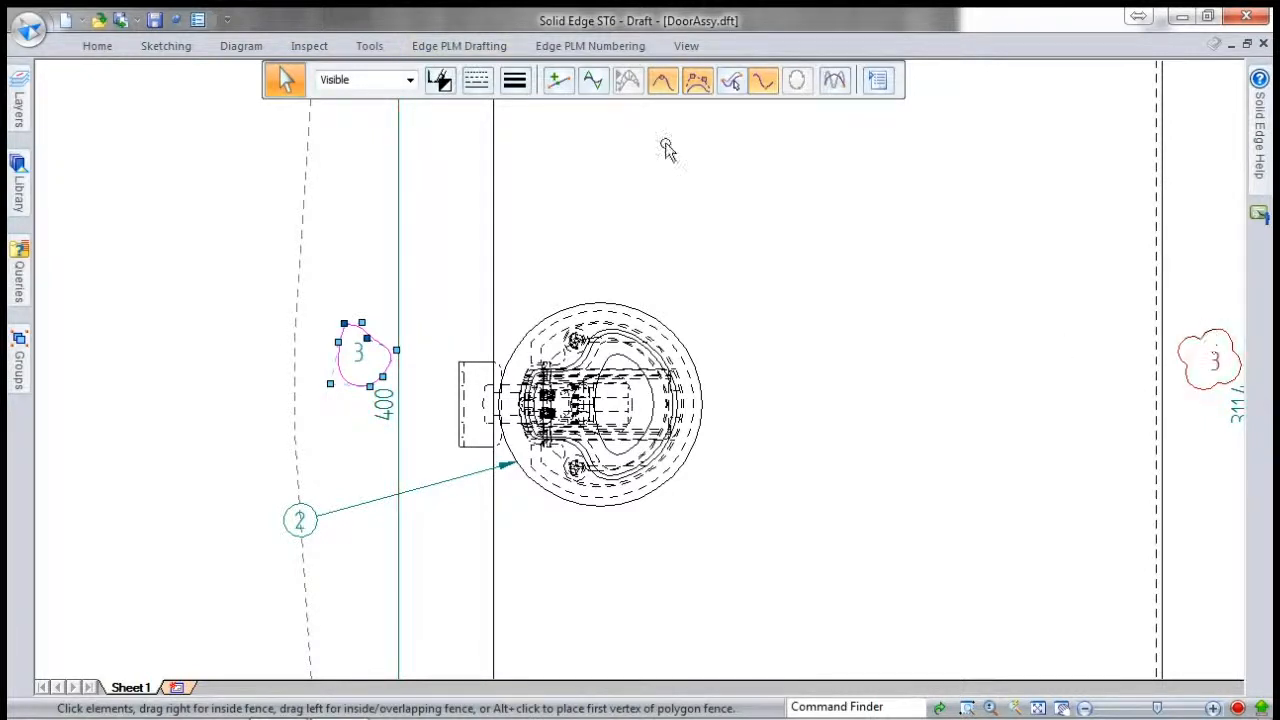
click(440, 48)
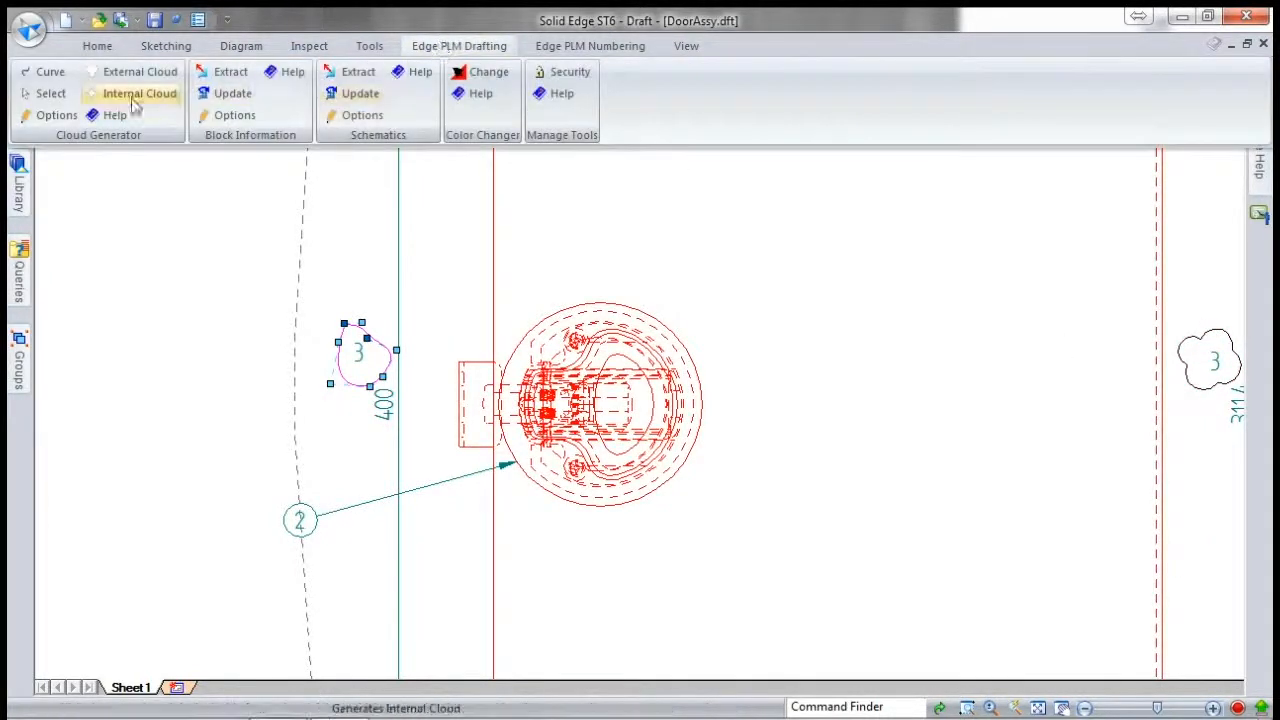
click(46, 112)
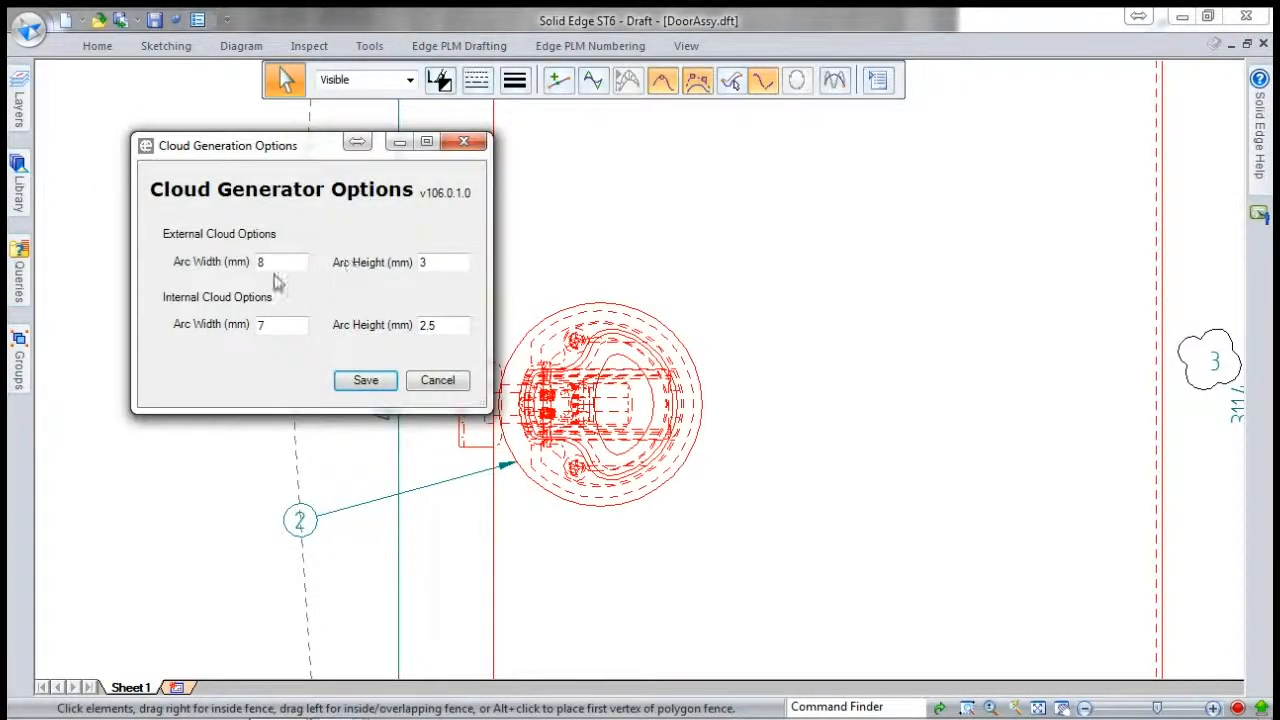
drag(284, 262, 213, 256)
text(4)
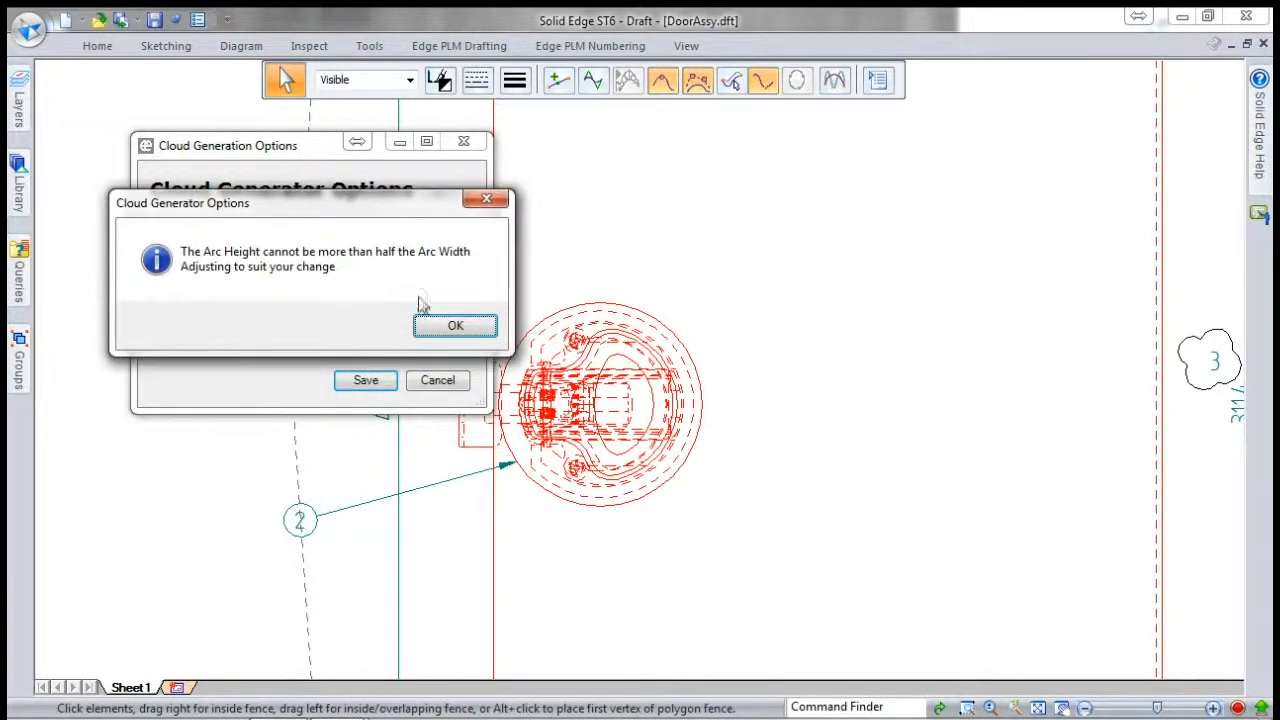
click(449, 323)
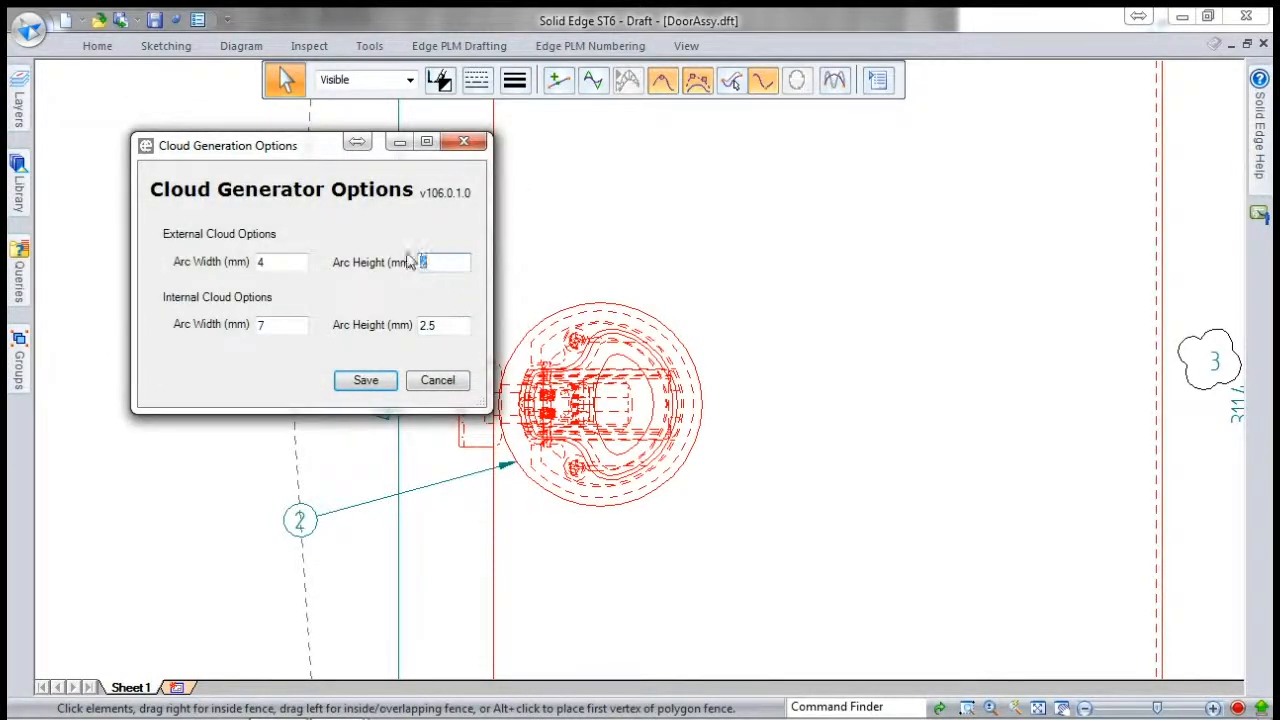
click(367, 384)
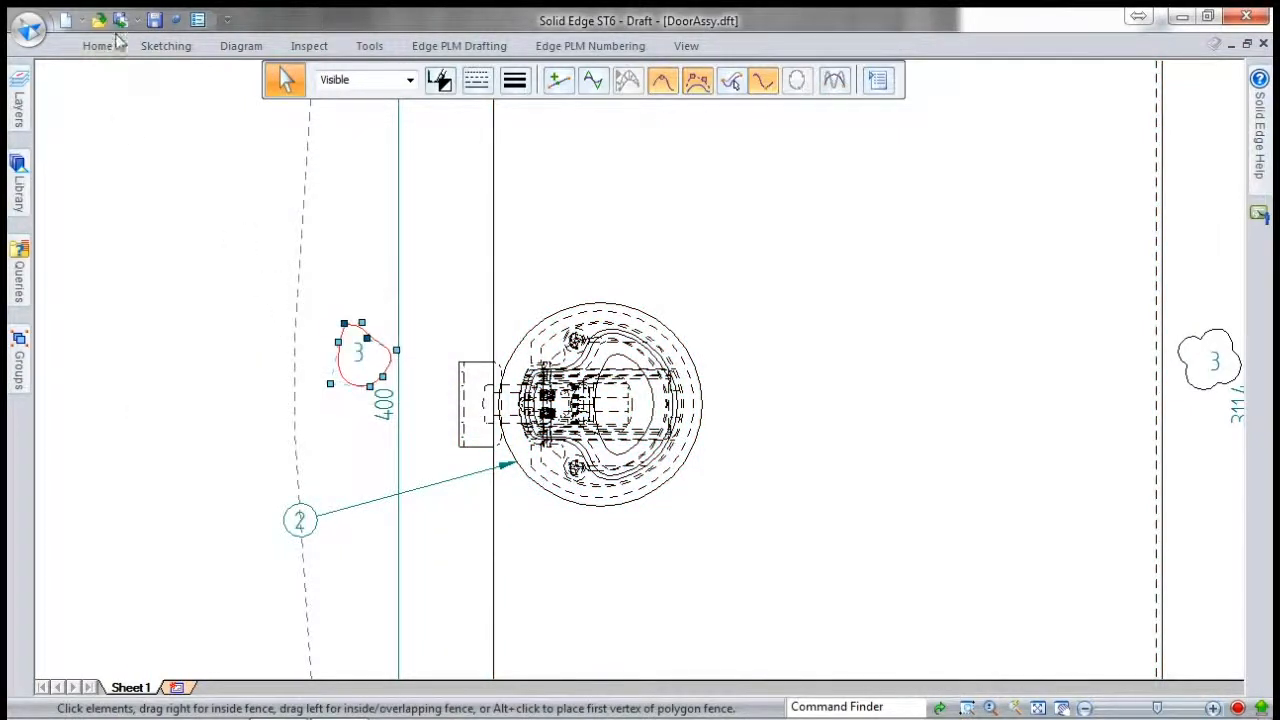
Convert the curve around the door height's revision label into an external cloud and nudge the cloud slightly into place around the label.
click(432, 50)
click(118, 80)
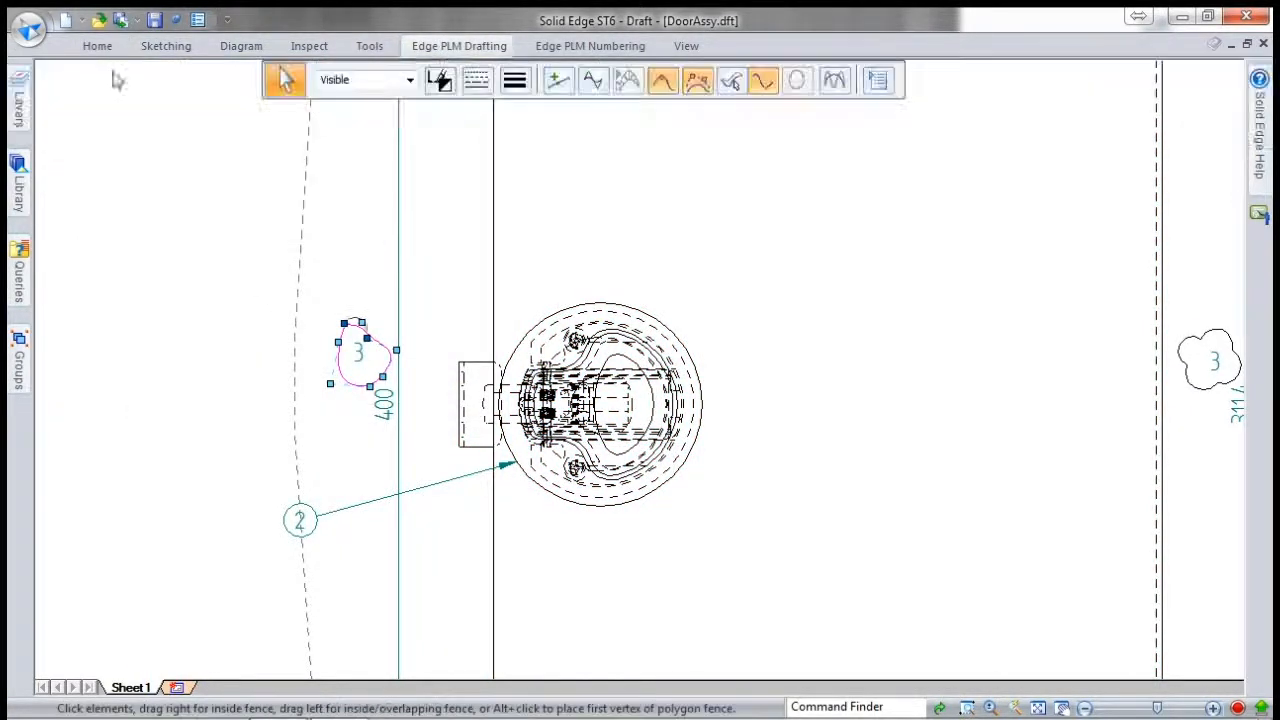
click(226, 401)
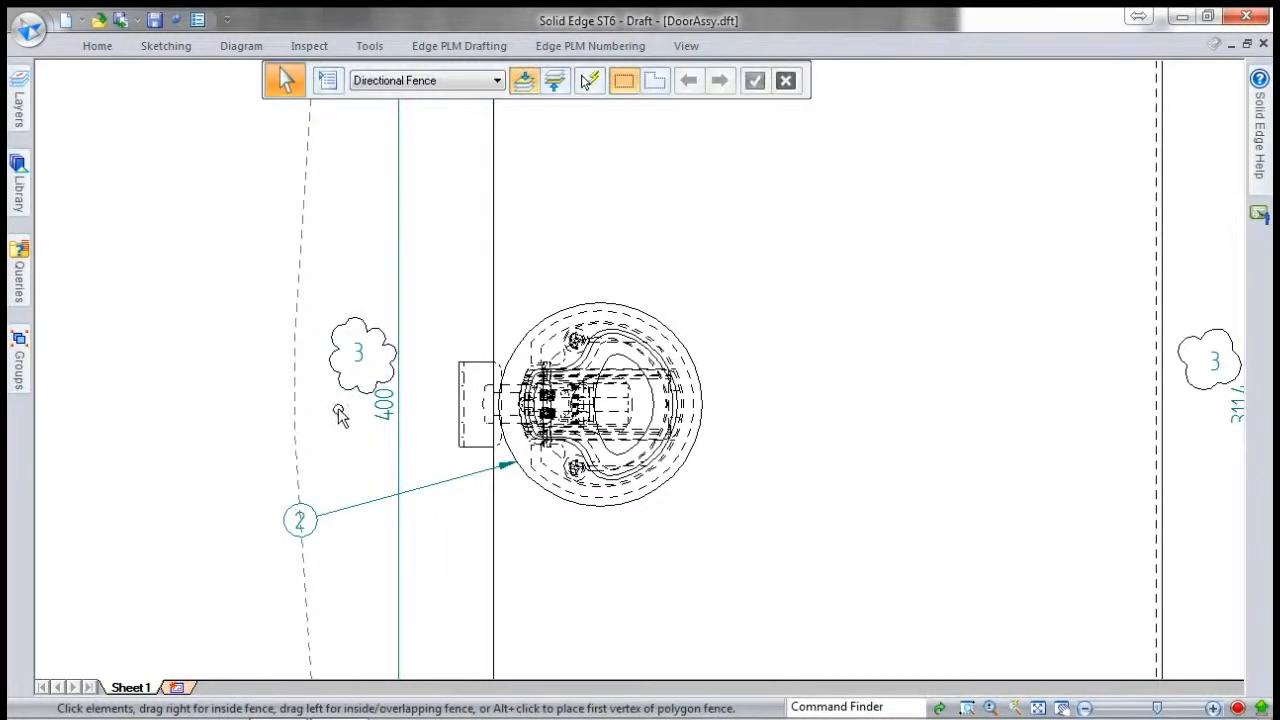
mouse_move(339, 388)
mouse_down()
mouse_move(339, 359)
mouse_move(340, 392)
mouse_up()
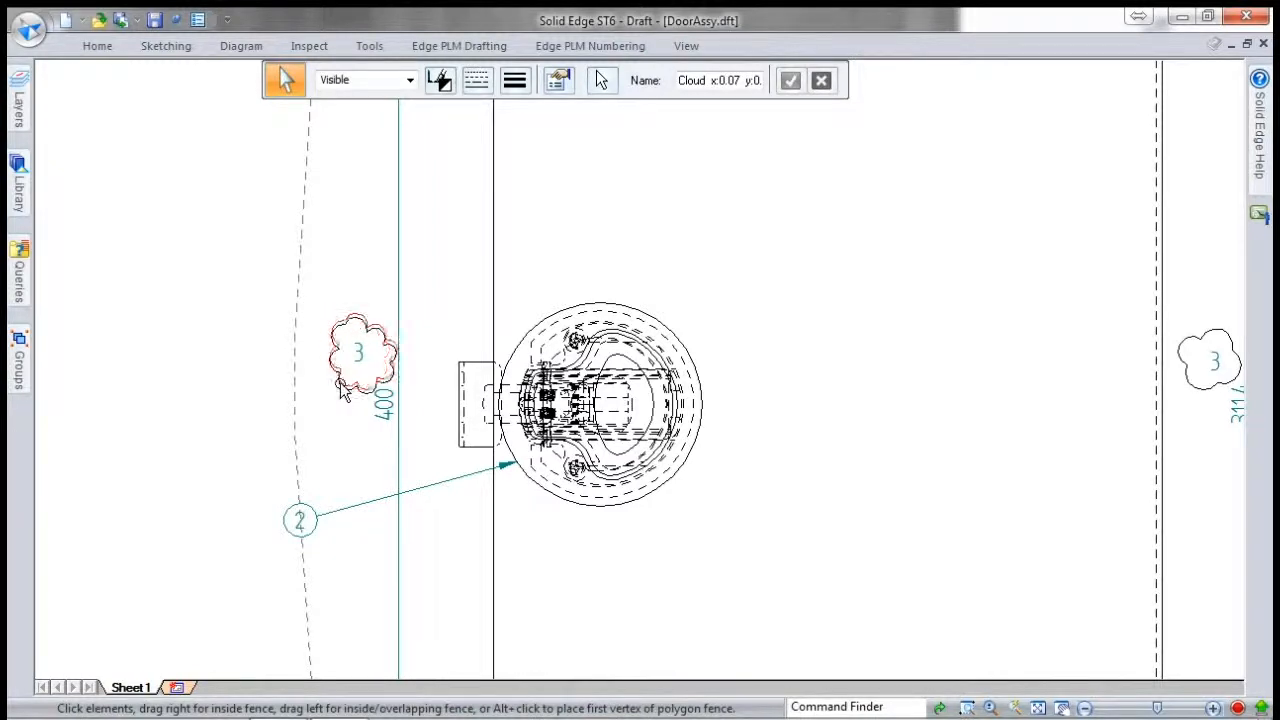
click(200, 386)
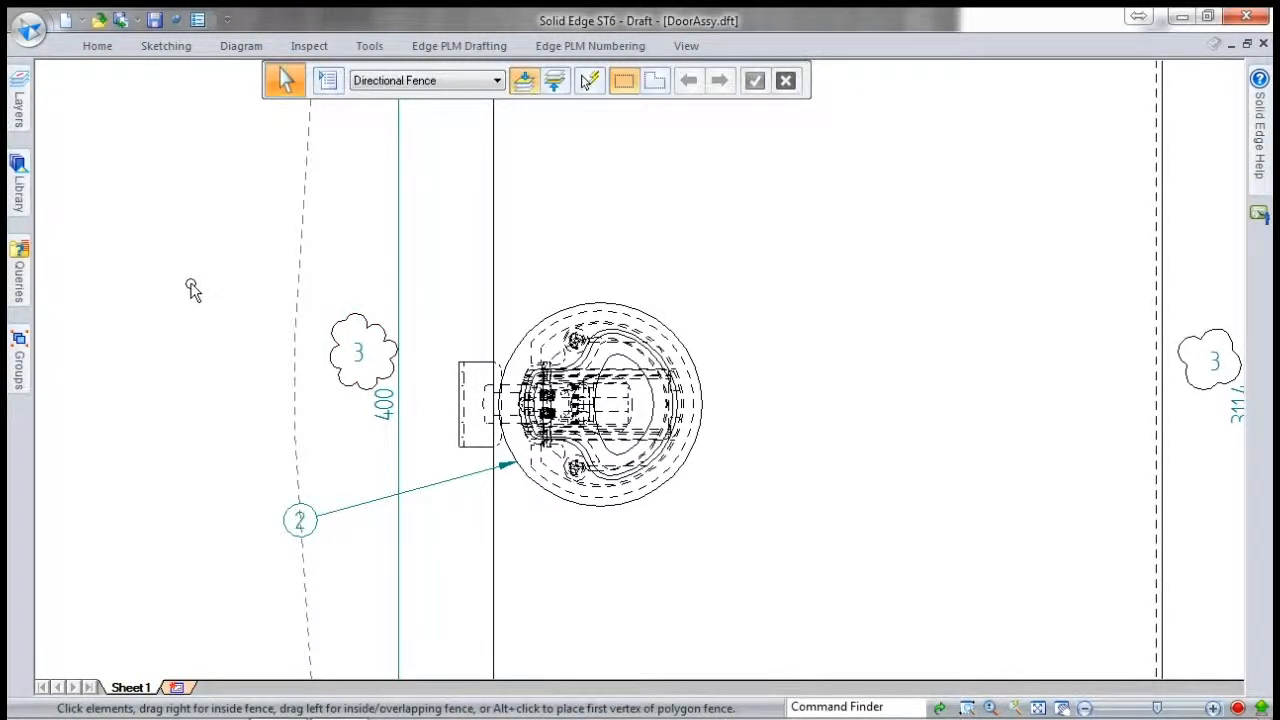
Sketch a rough freehand curve in the empty area between the door handle and the hinges and convert it into an internal cloud.
scroll(190, 288, down, 2)
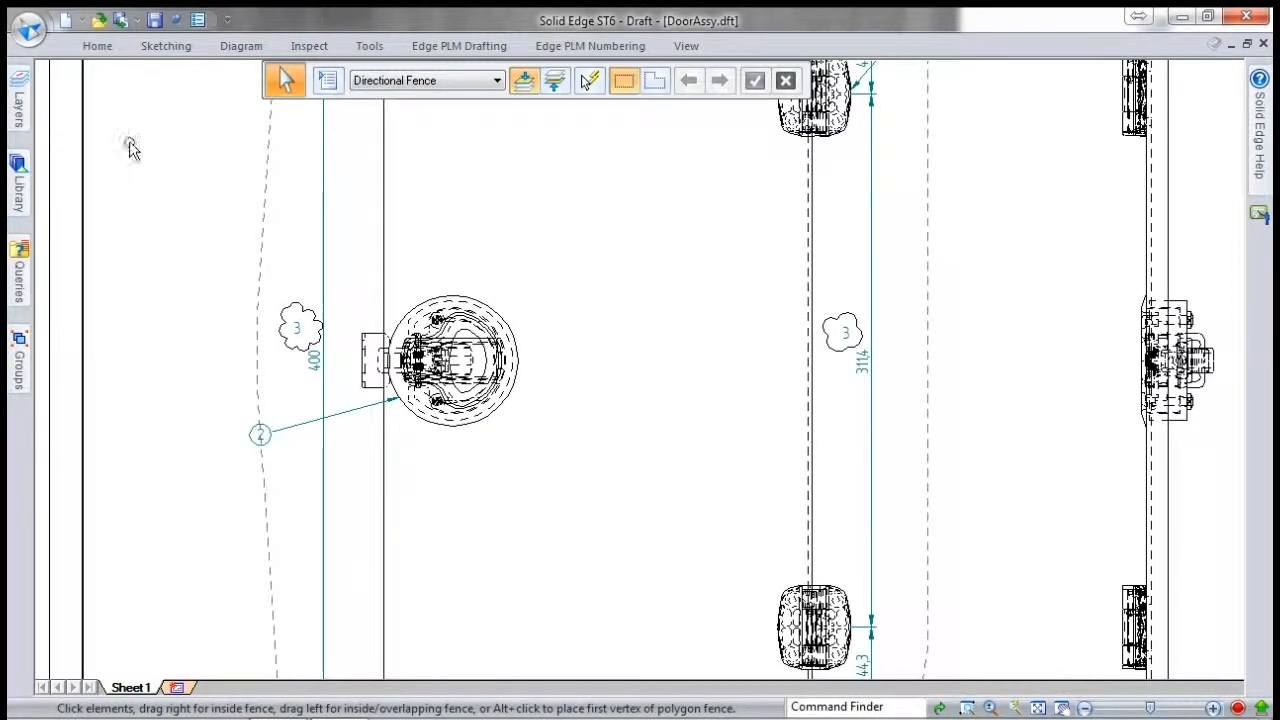
click(455, 46)
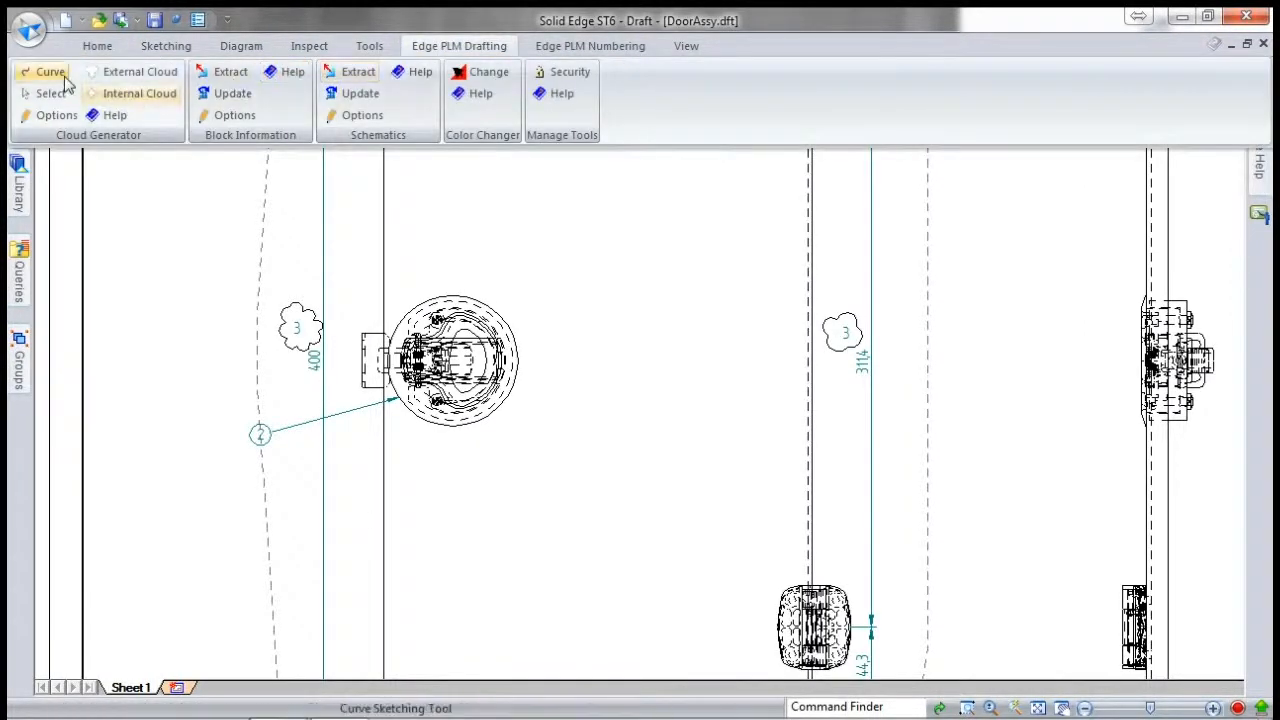
click(50, 72)
mouse_move(628, 267)
mouse_down()
mouse_move(596, 330)
mouse_move(740, 349)
mouse_move(663, 245)
mouse_up()
key(Escape)
click(694, 257)
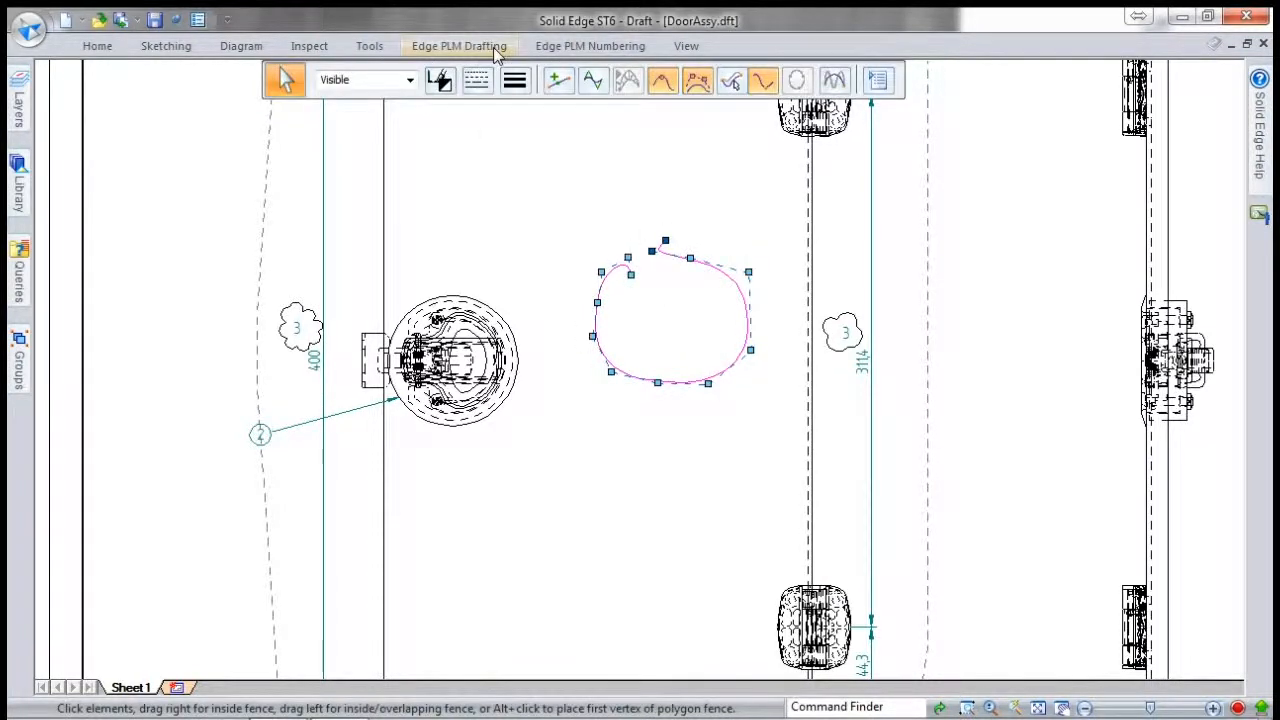
click(490, 48)
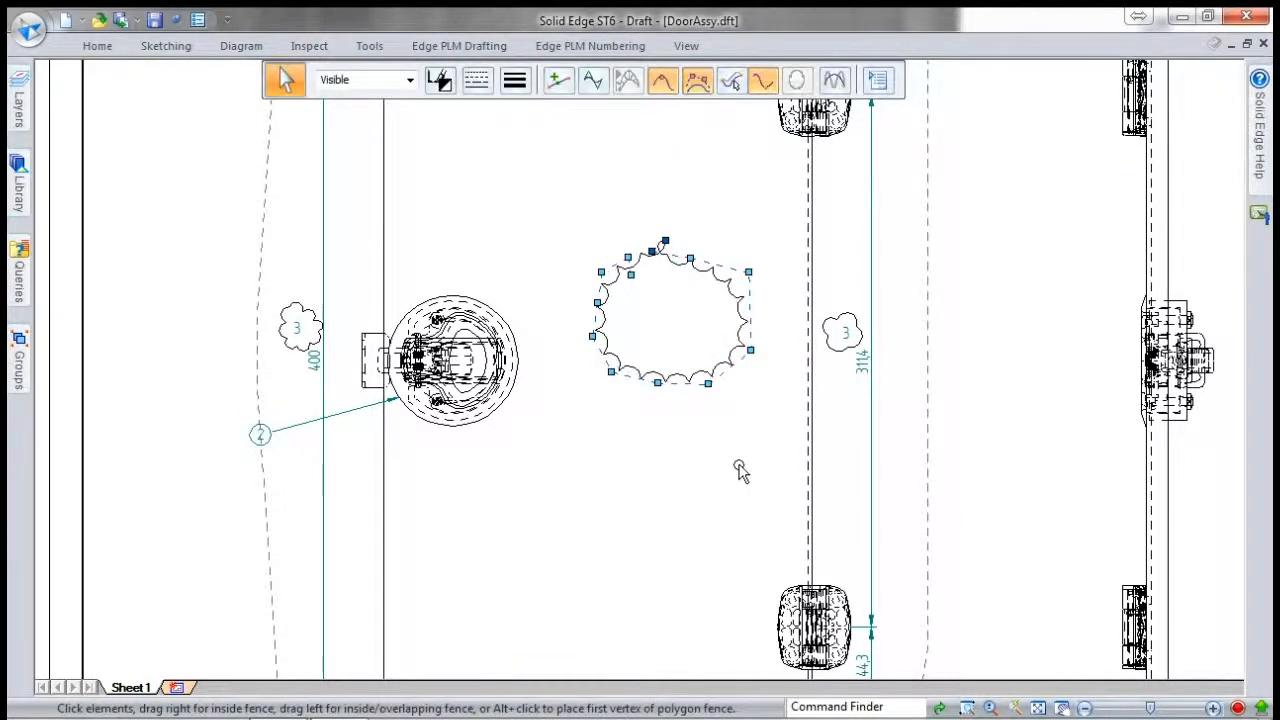
click(700, 416)
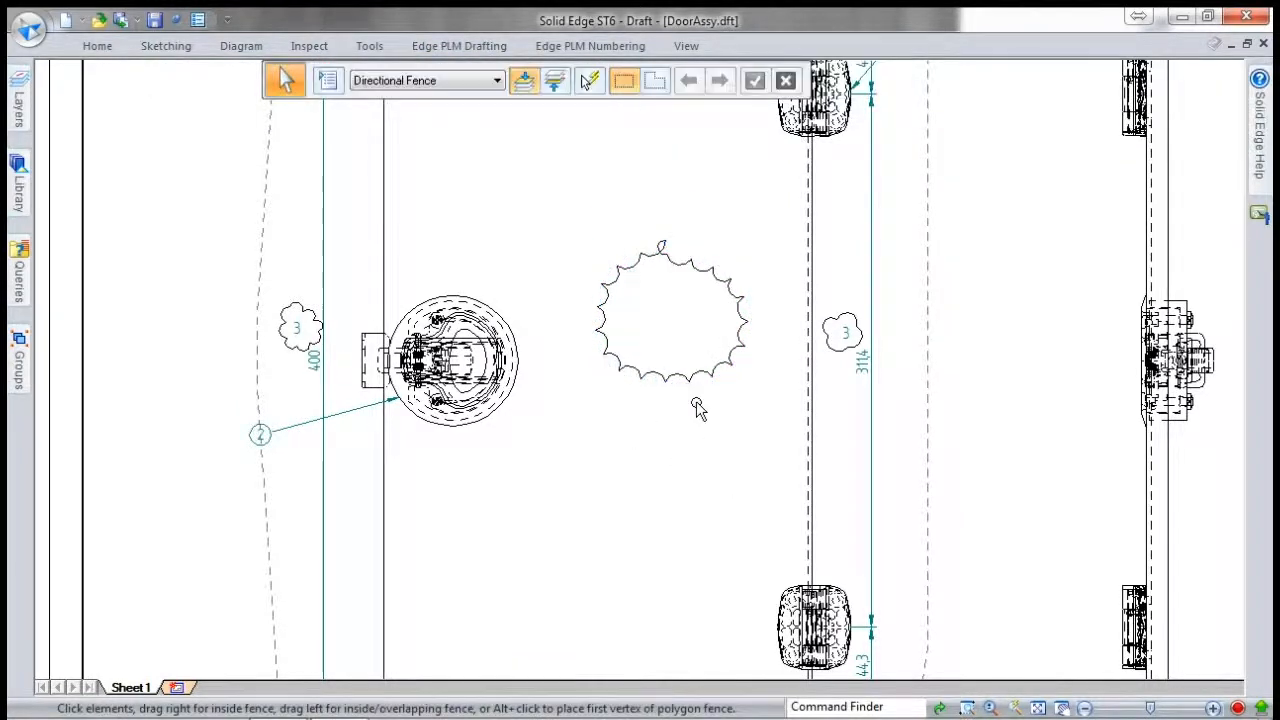
Delete the trial internal cloud and close the door drawing without saving the changes.
click(737, 358)
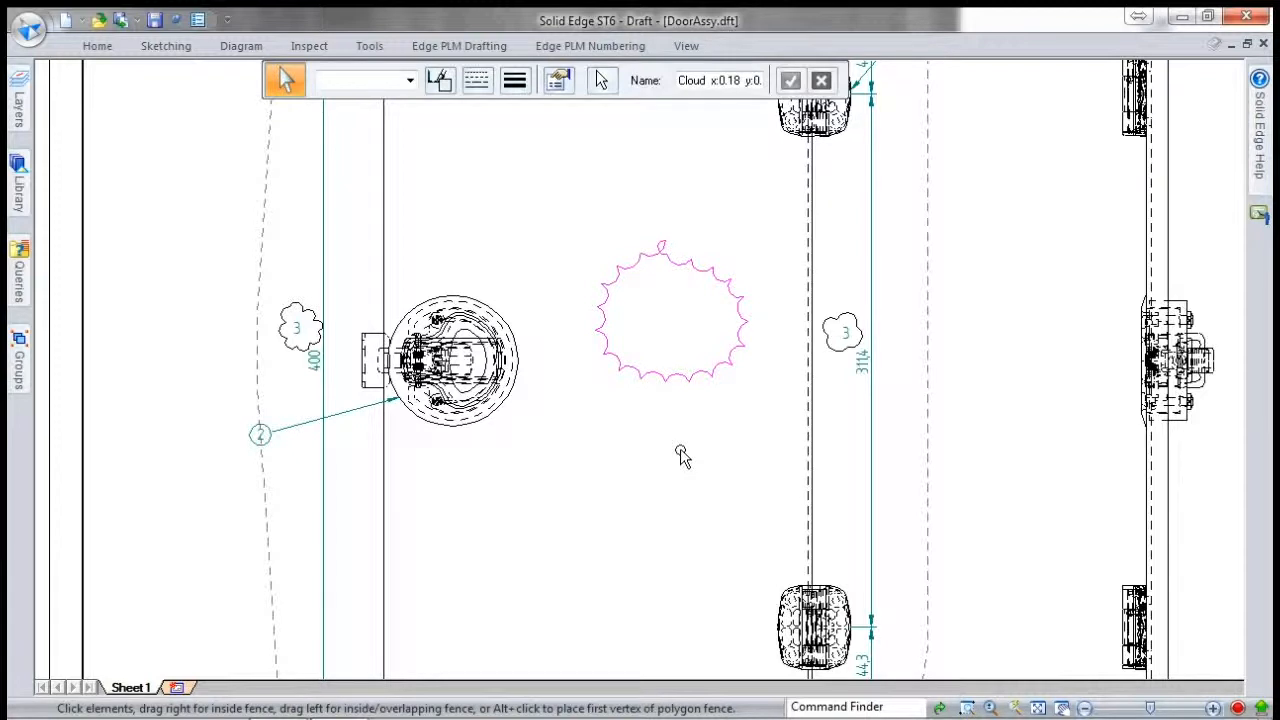
key(Delete)
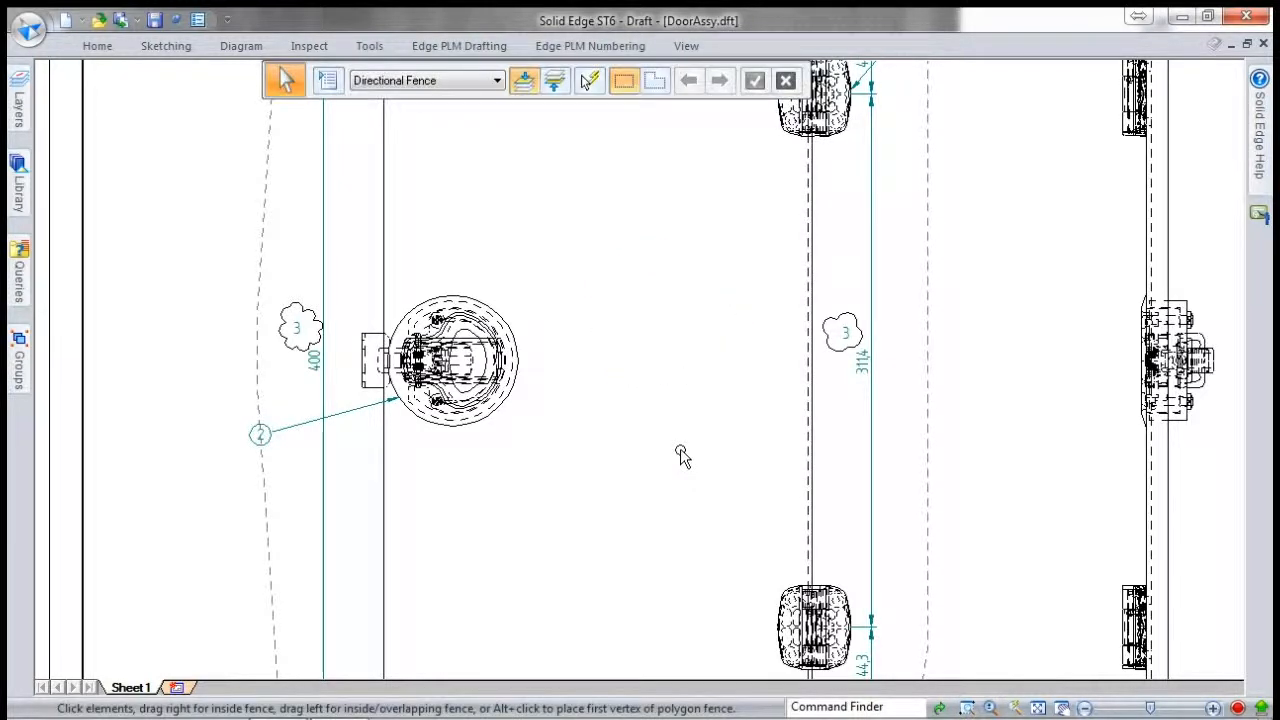
click(1264, 47)
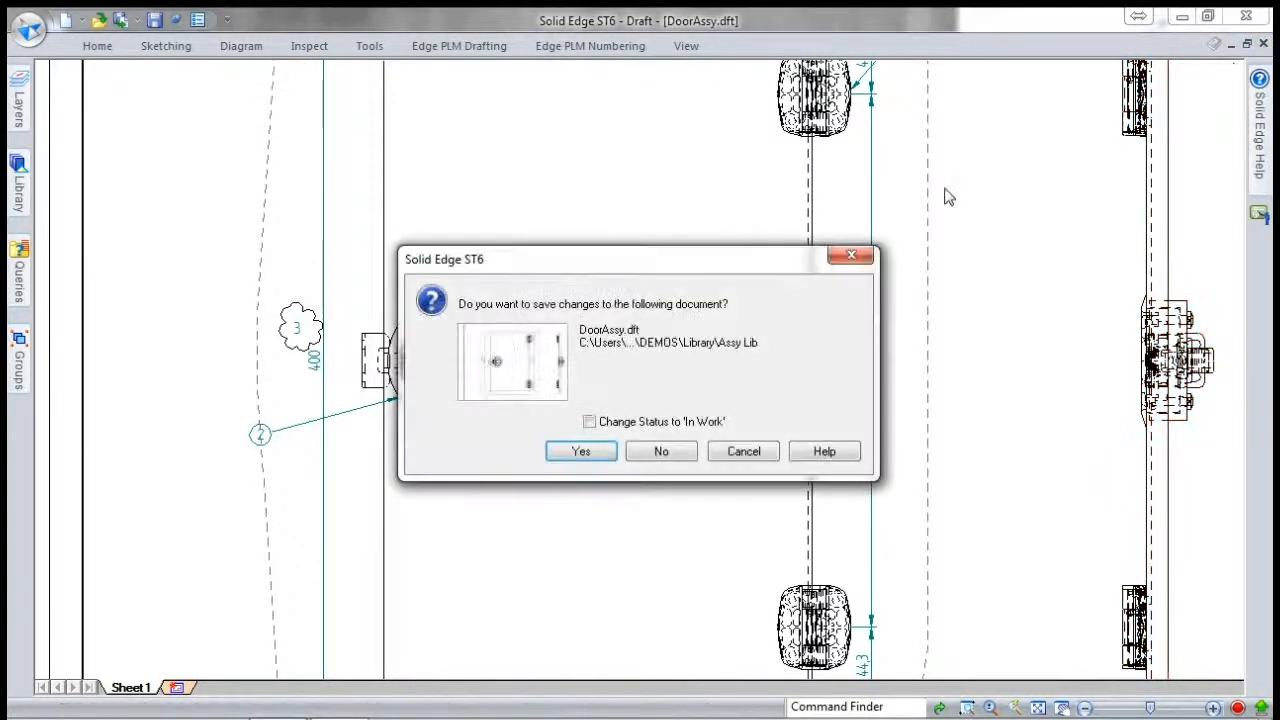
click(657, 452)
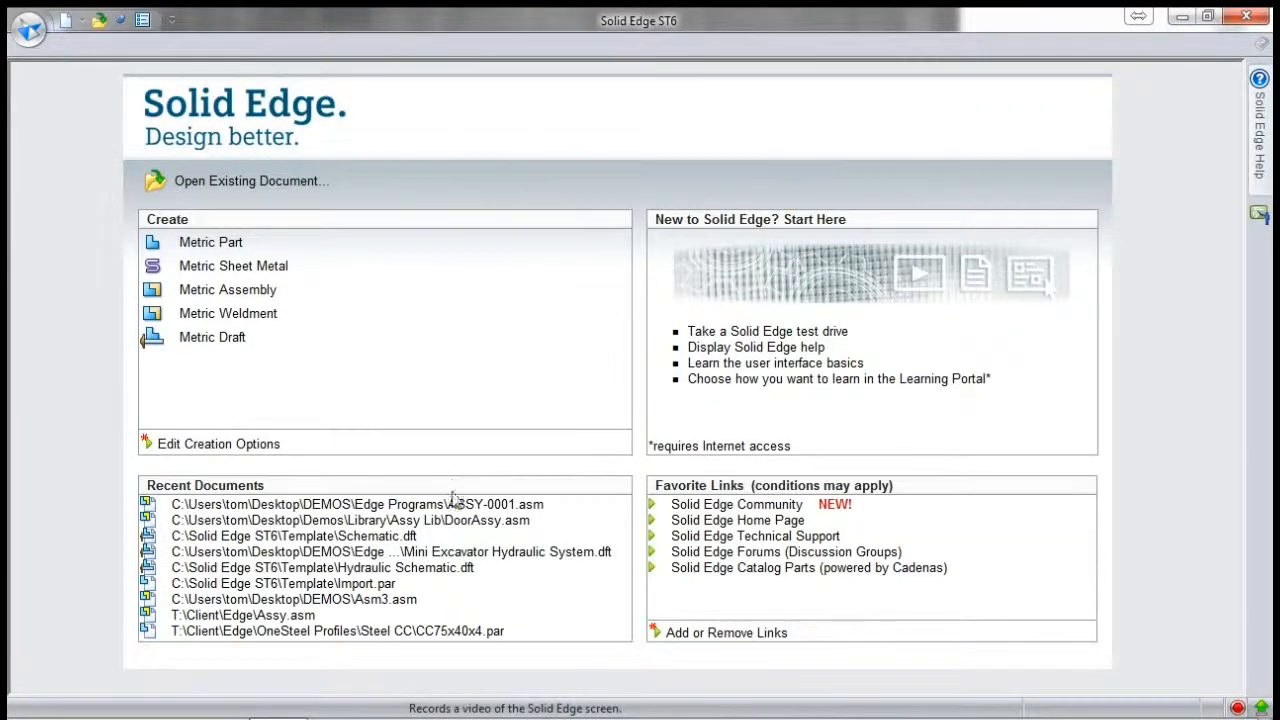
Open the recent assembly ASSY-0001.asm and start the Edge PLM Quick Library.
click(450, 503)
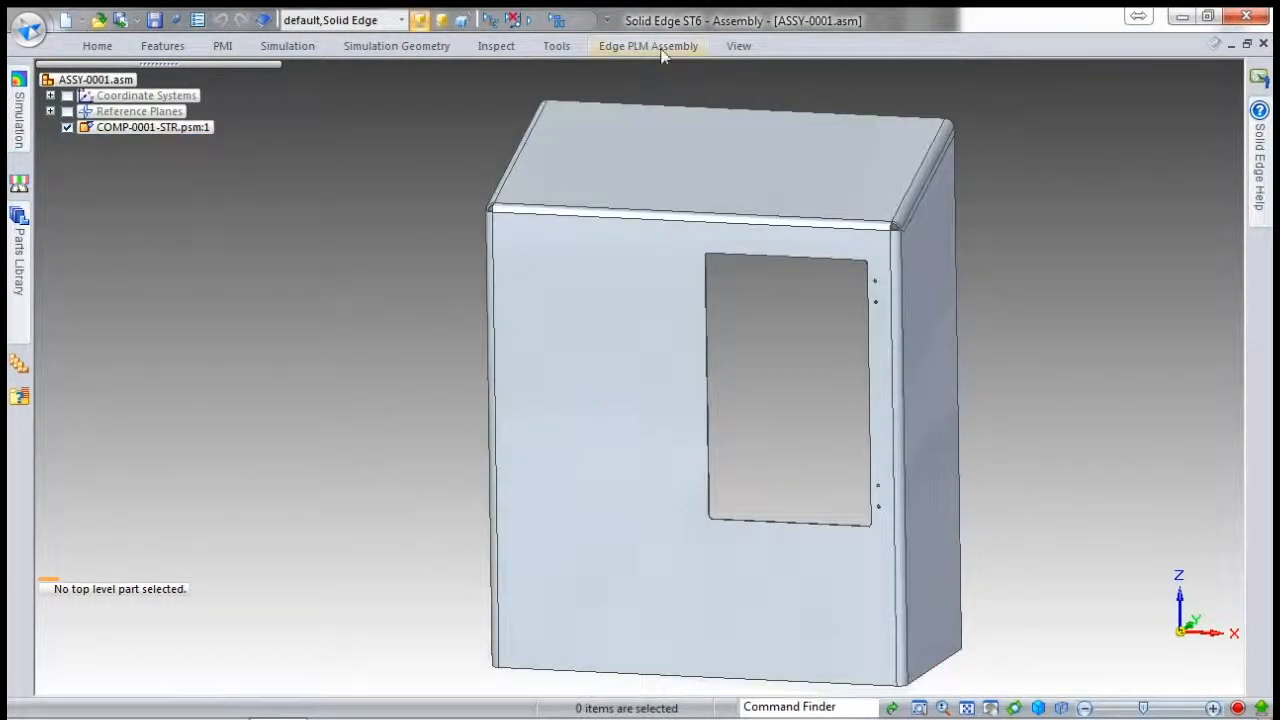
click(661, 50)
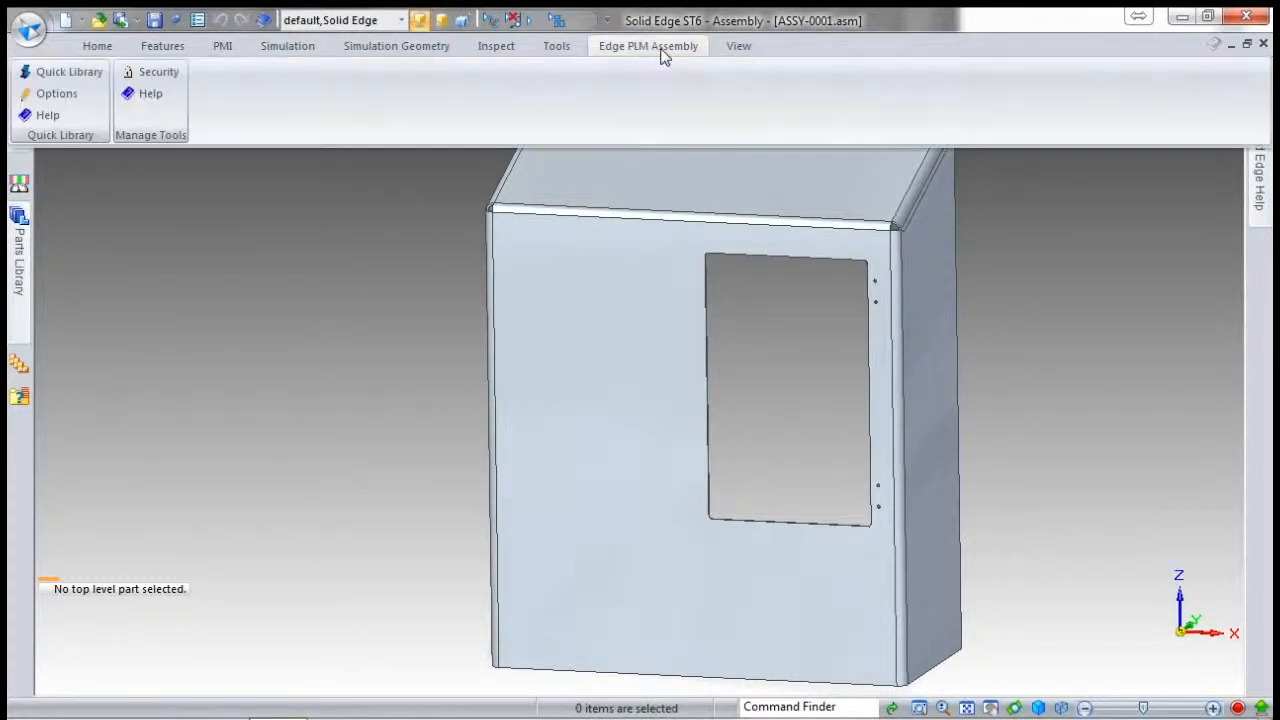
click(60, 72)
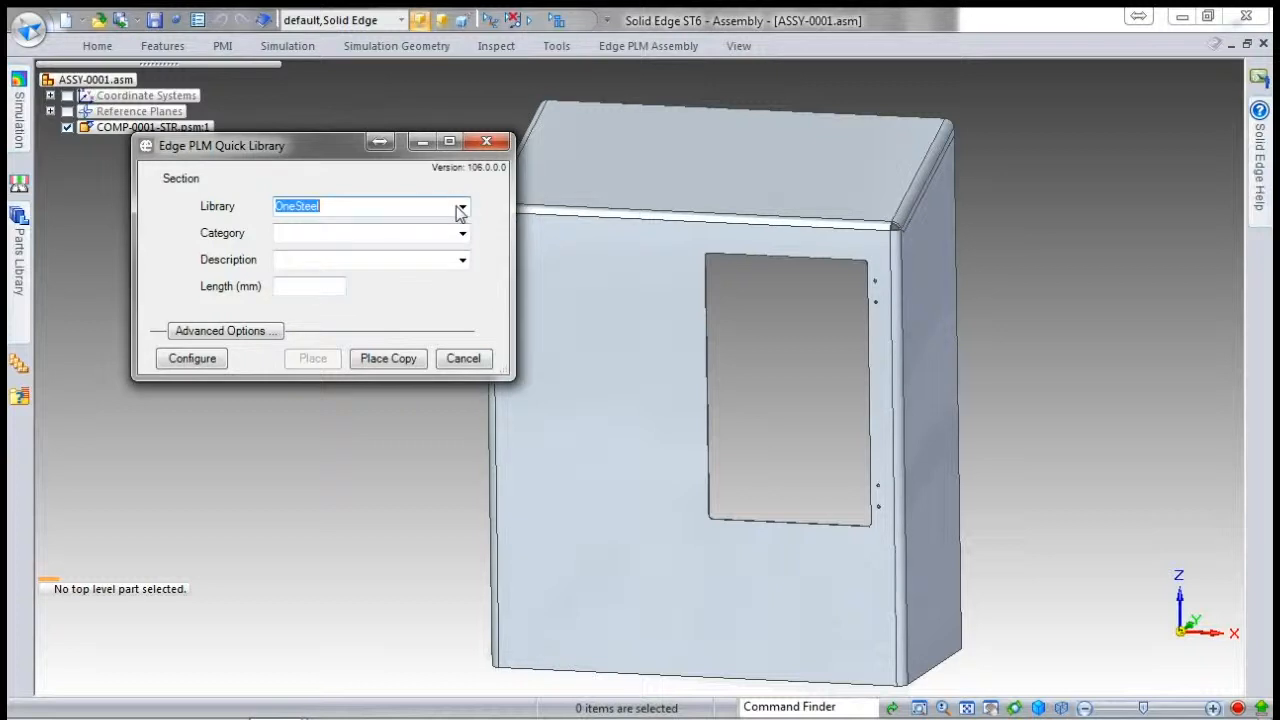
Place a copy of the OneSteel tube 26.9x2CHS from the Steel CHS category with a length of 1800 mm.
click(463, 207)
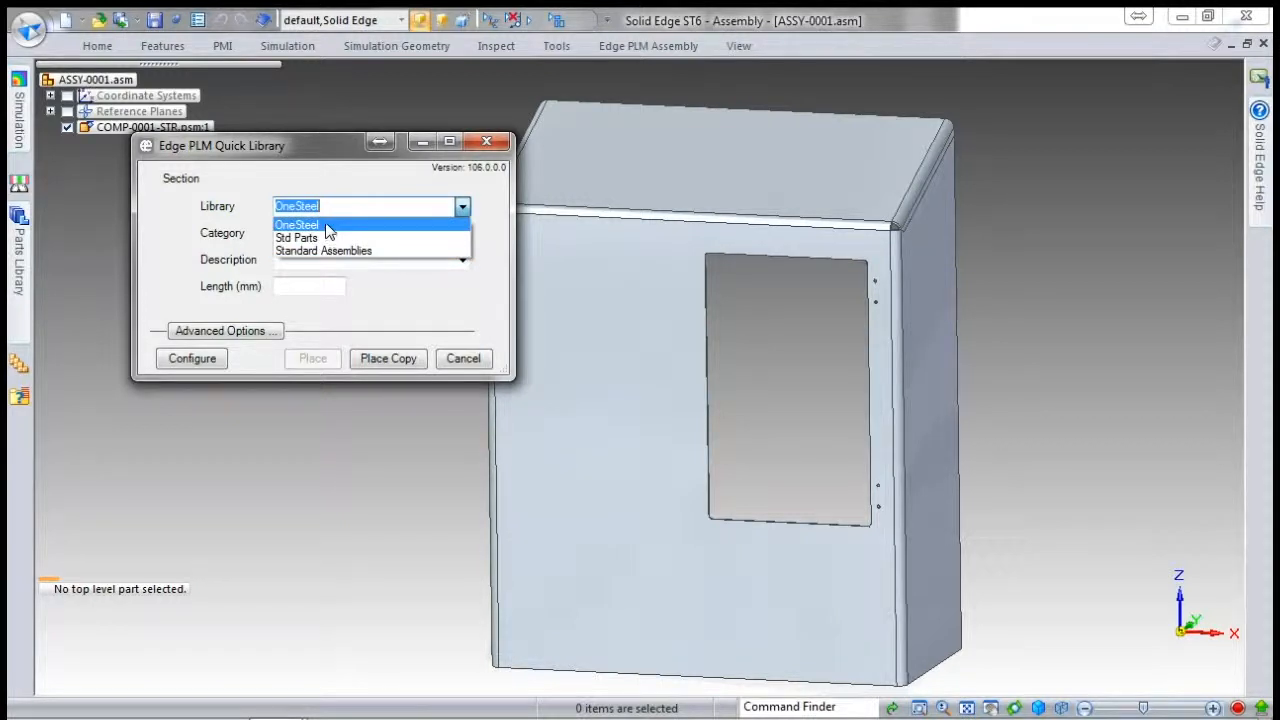
click(328, 230)
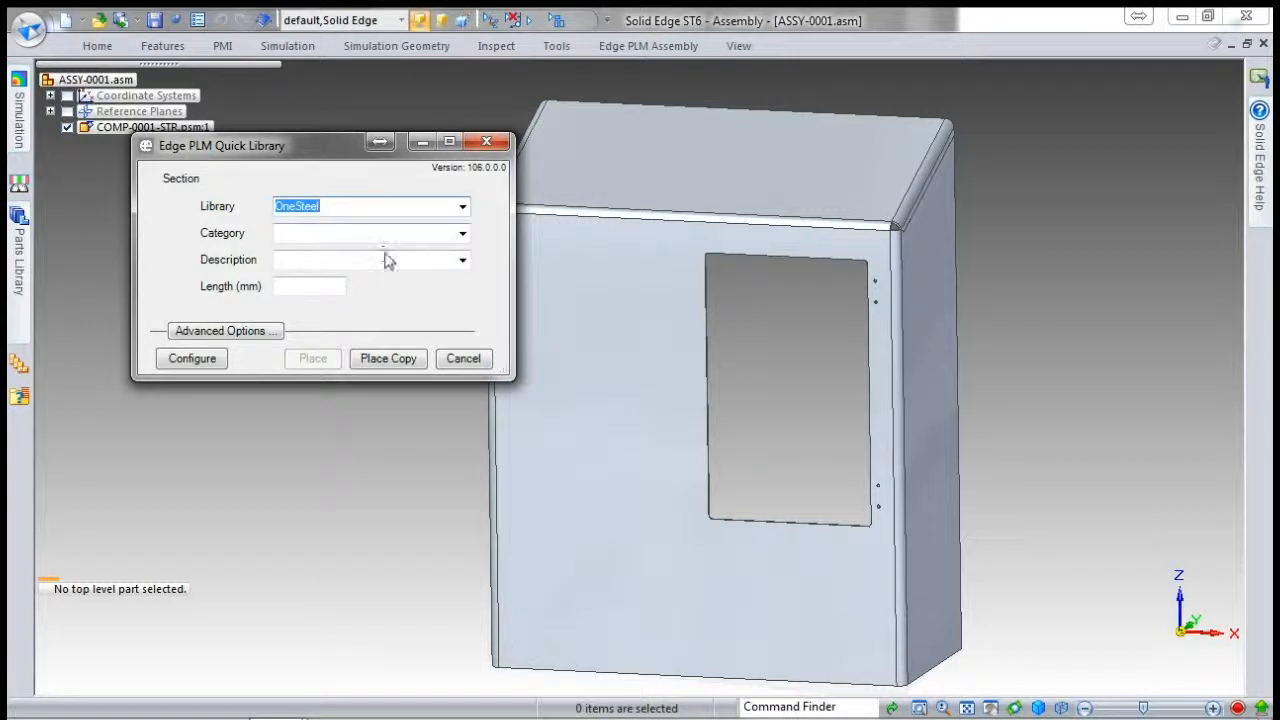
click(461, 234)
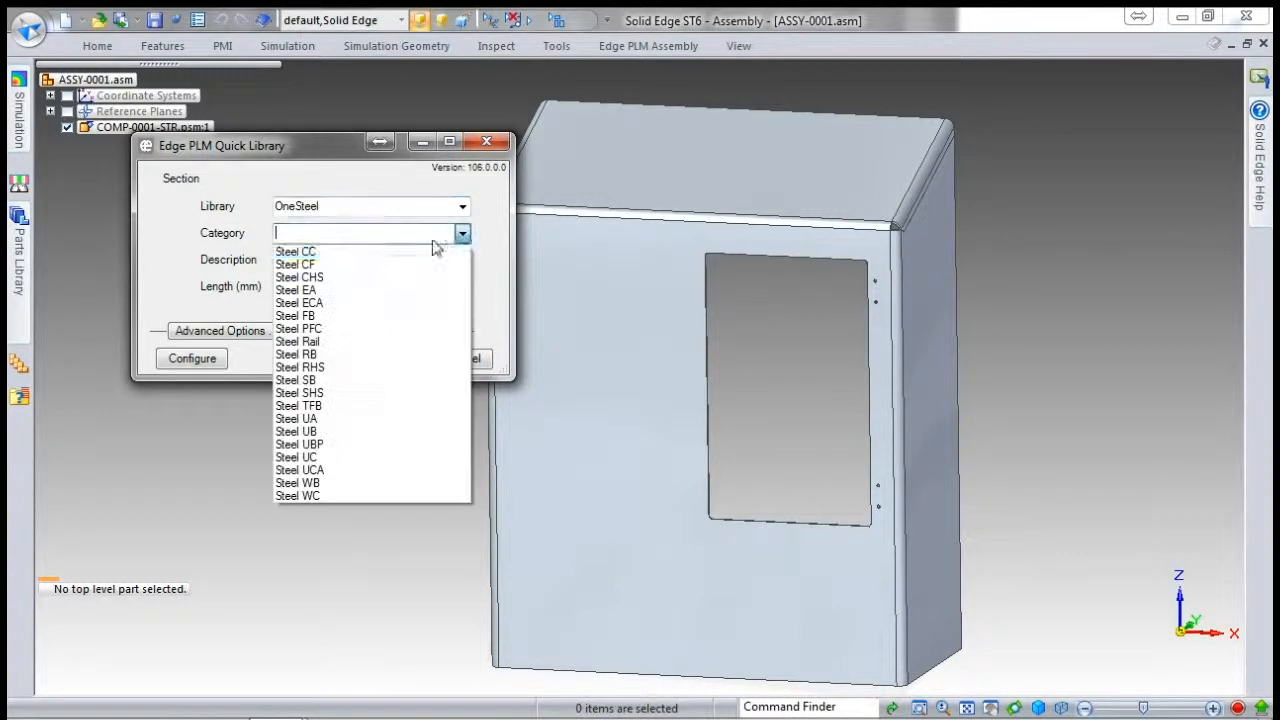
click(328, 278)
click(461, 260)
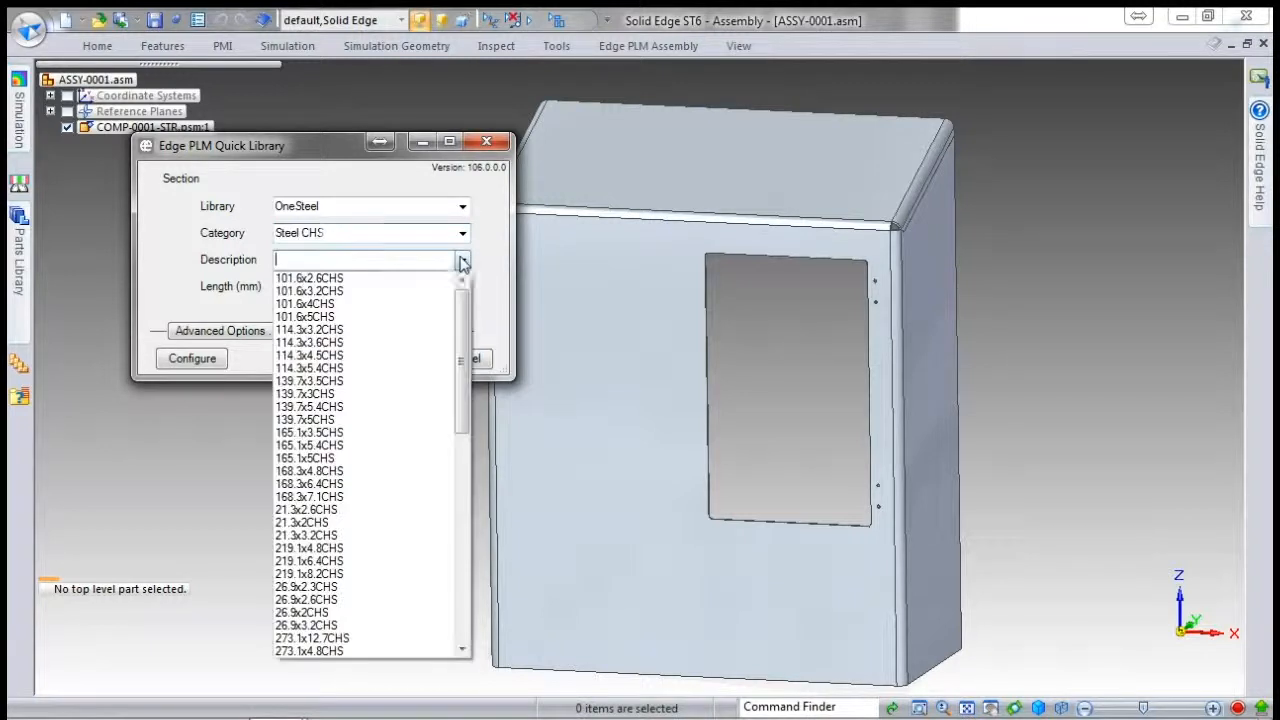
drag(462, 326, 462, 364)
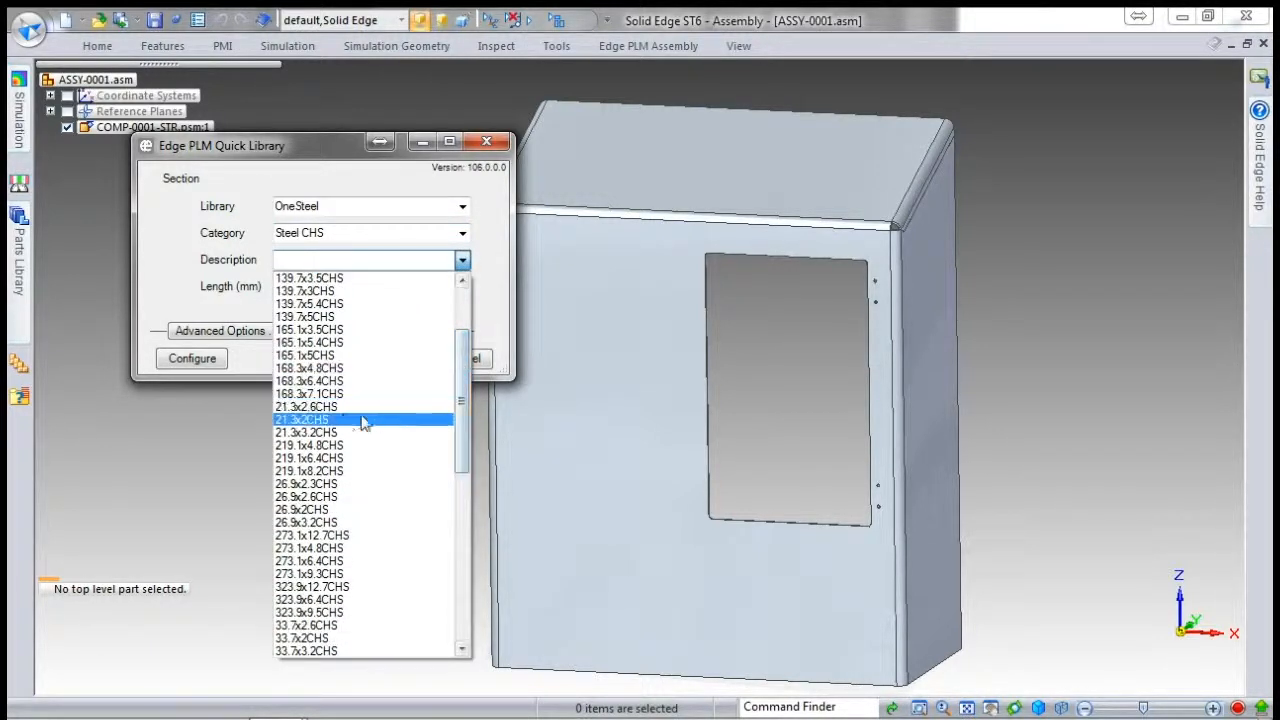
click(335, 515)
click(310, 289)
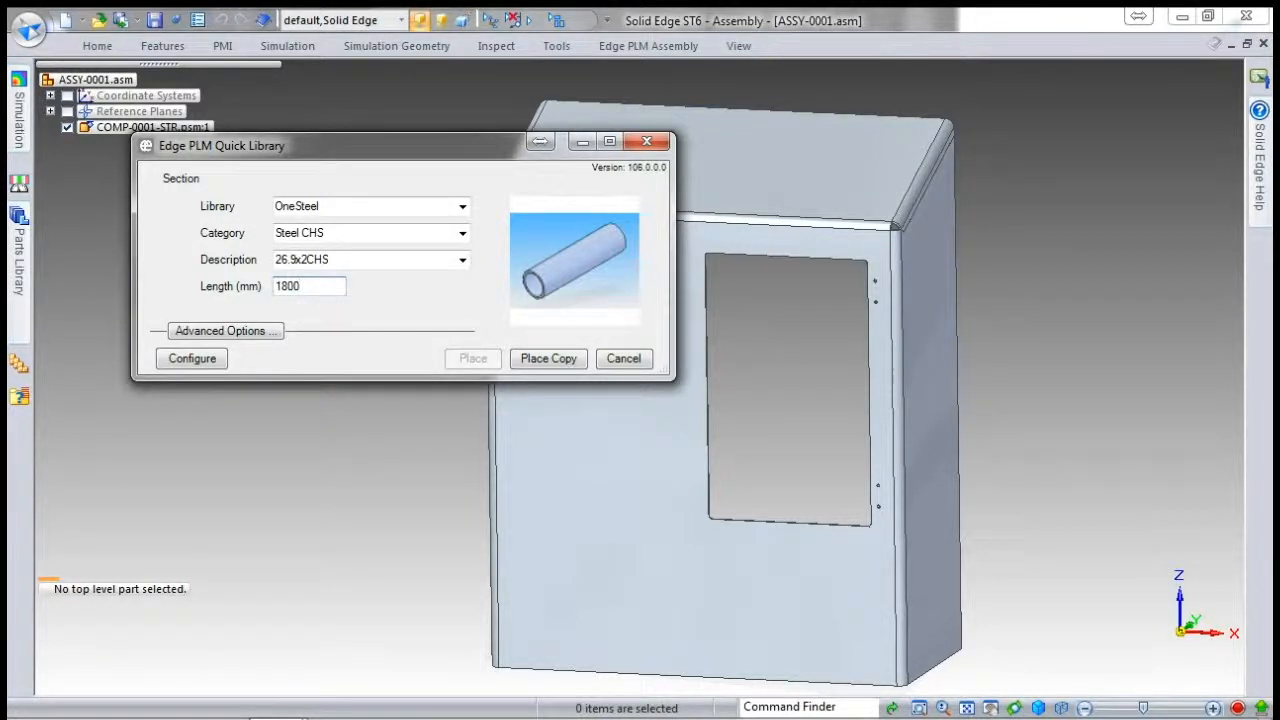
click(541, 359)
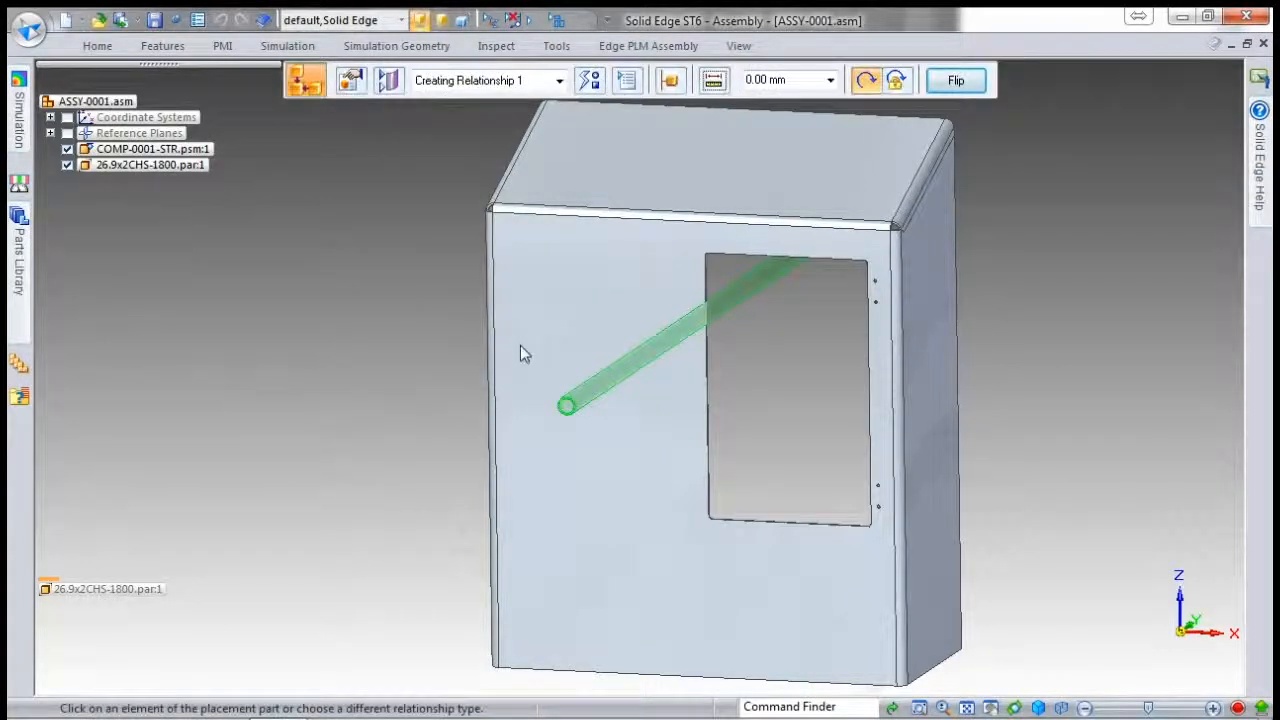
Mate the tube's end plane with the cabinet's bottom plane so the tube stands upright.
right_click(566, 420)
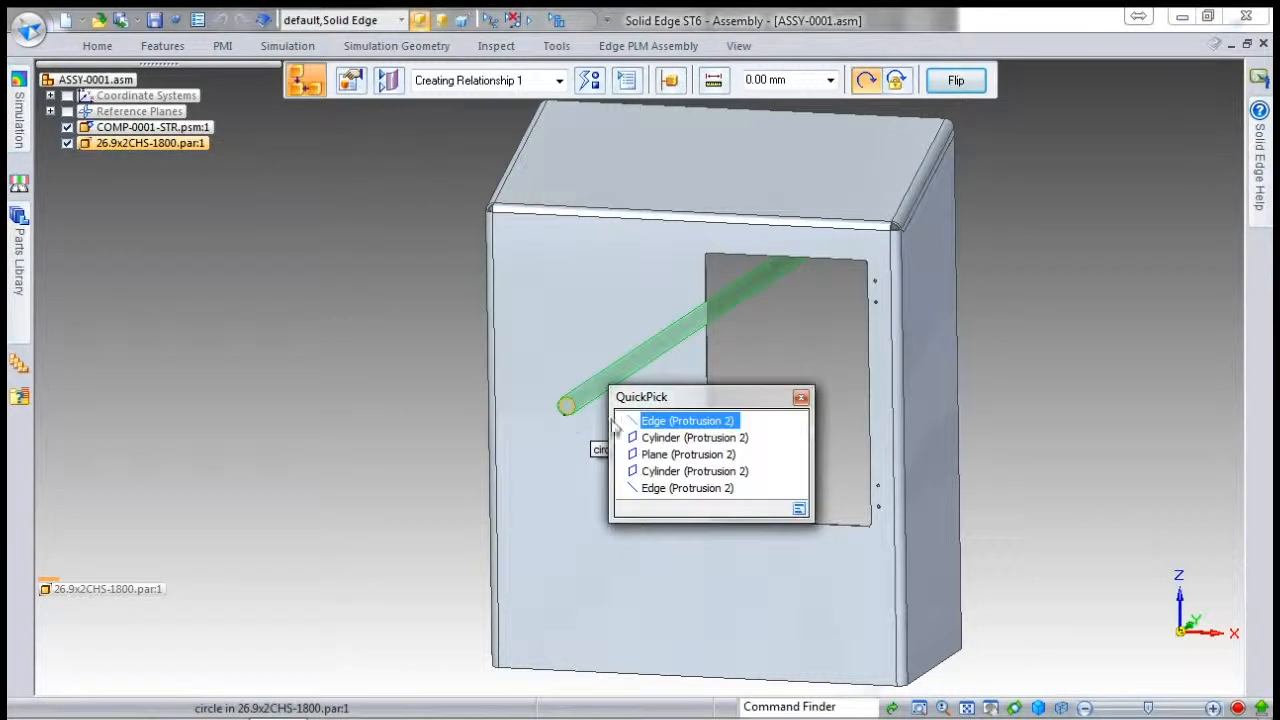
click(660, 455)
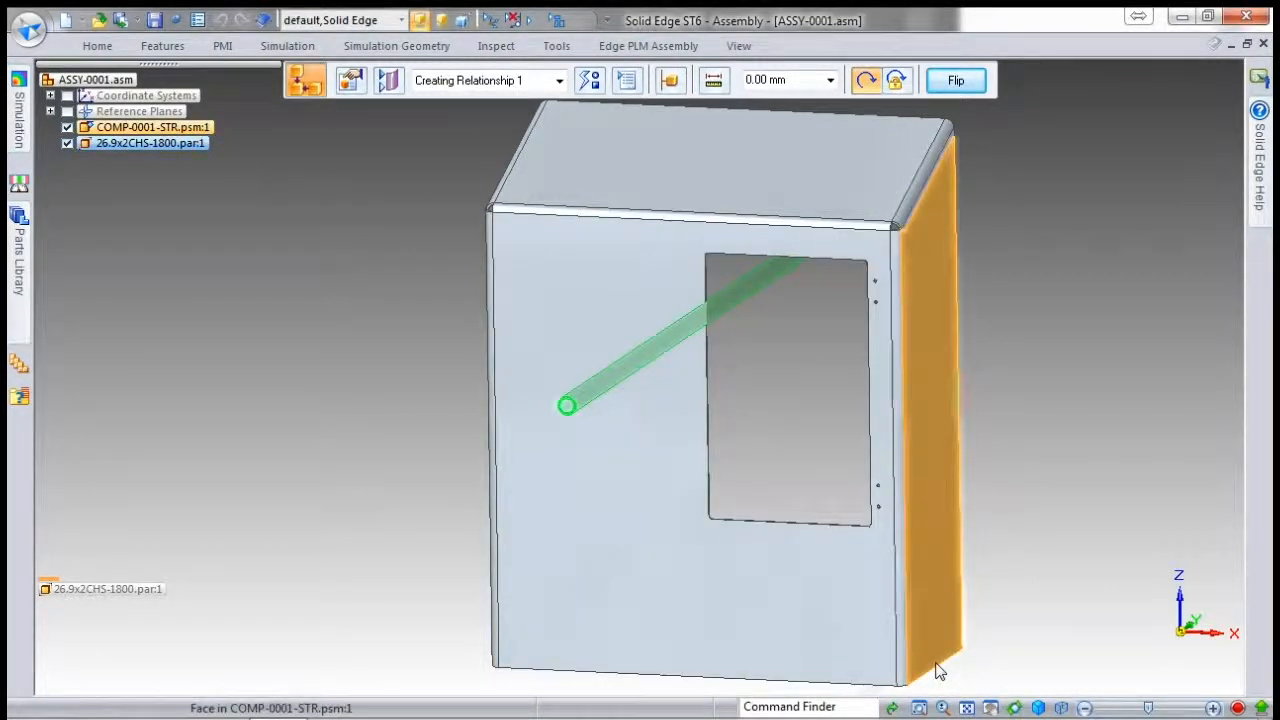
right_click(940, 672)
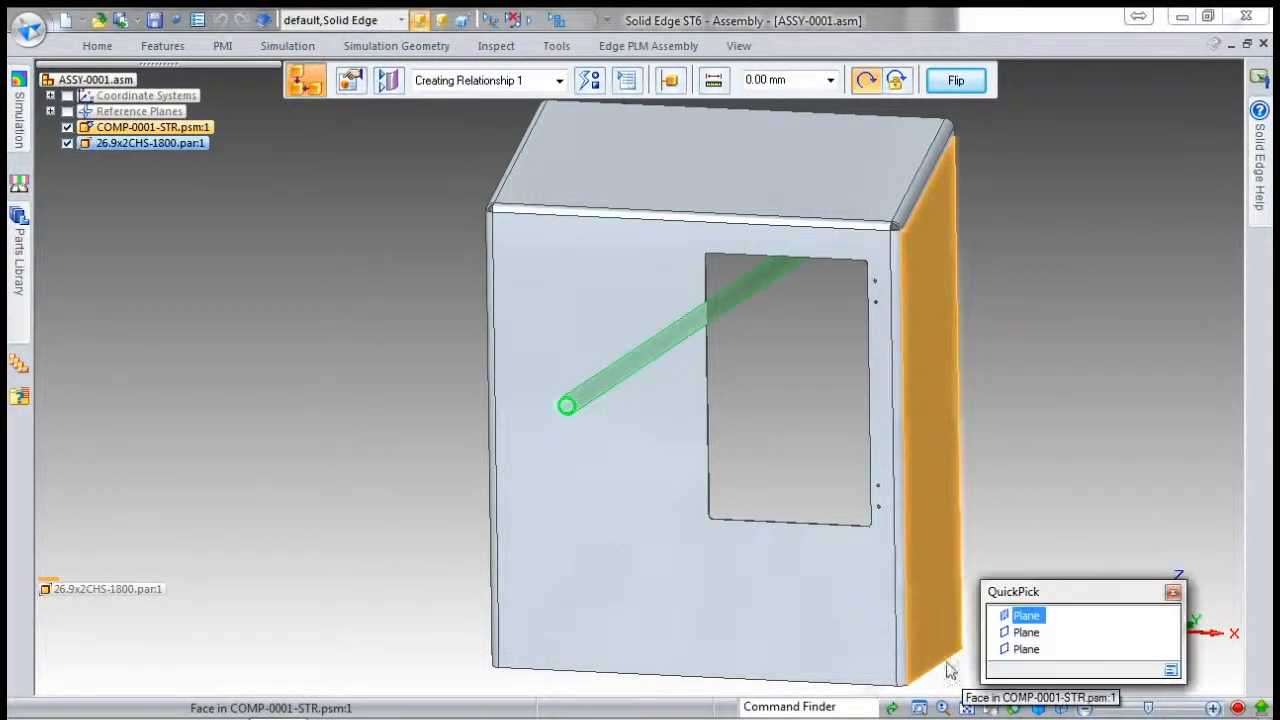
click(1025, 649)
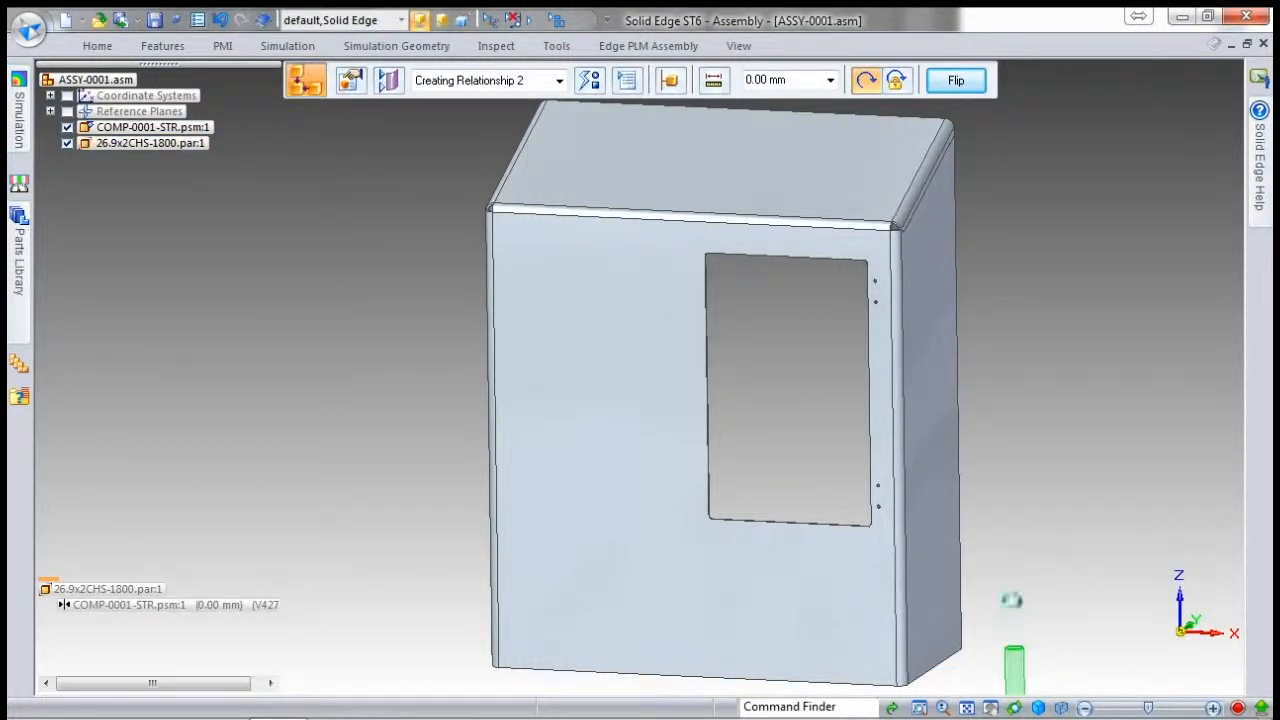
Make the tube's outer surface tangent to the cabinet's side panel with a zero offset.
click(590, 80)
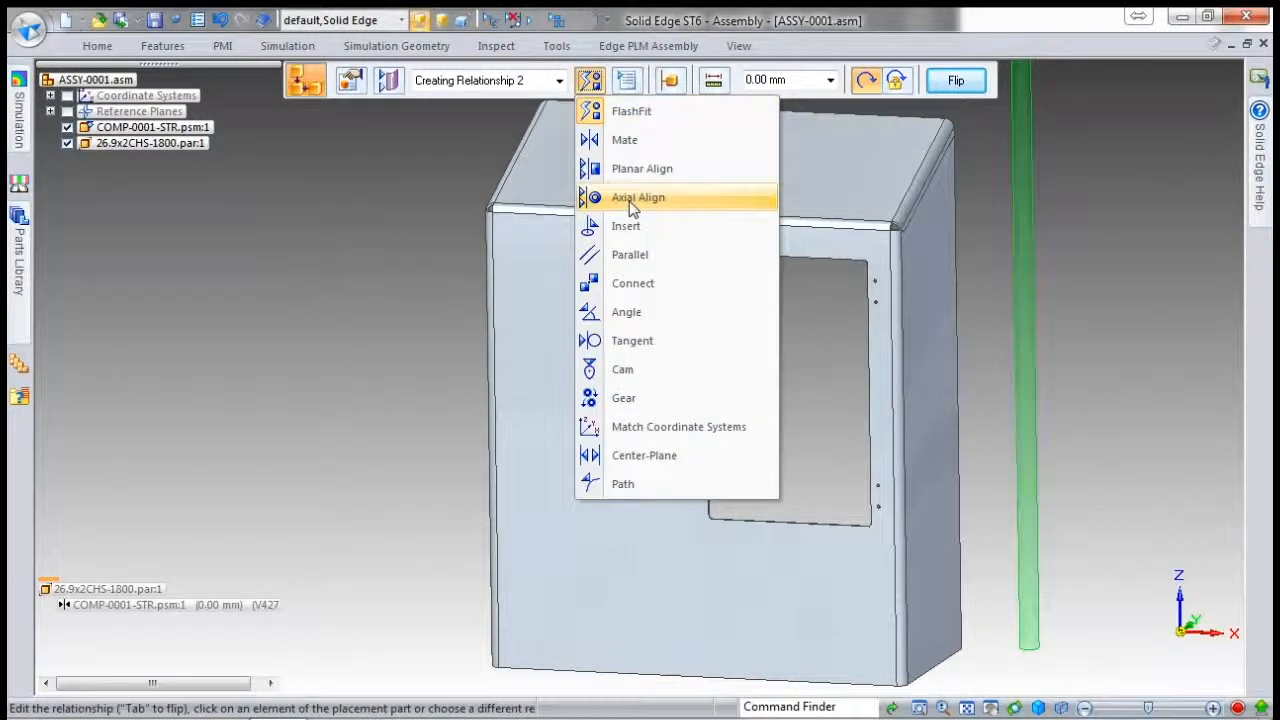
click(625, 340)
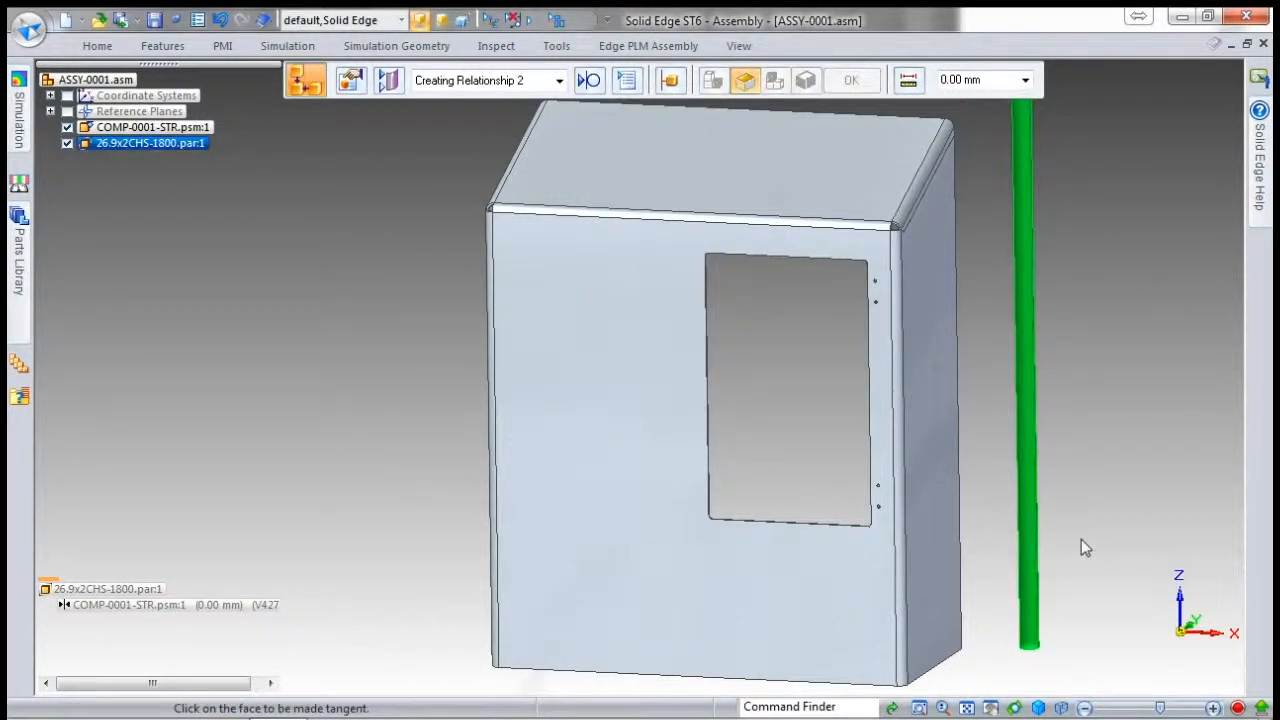
click(1022, 527)
click(933, 541)
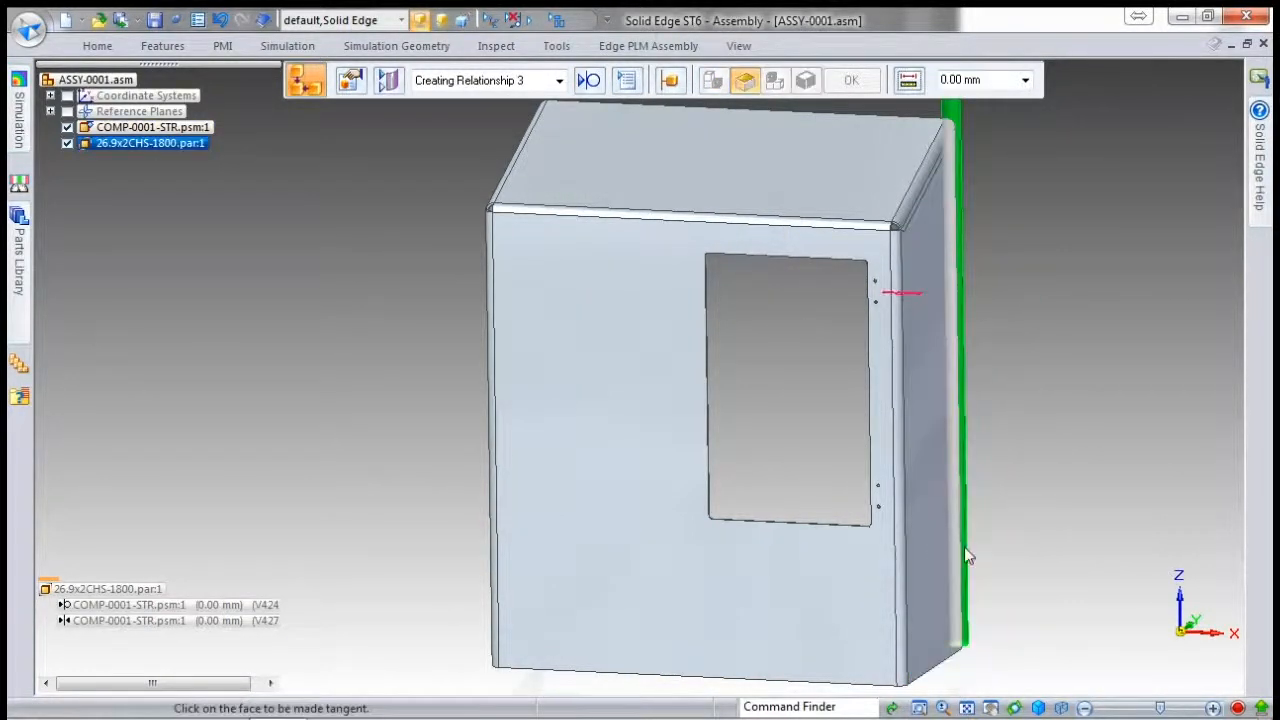
Add a second tangent relationship between the tube and the cabinet, offset 150 mm along the side panel's depth, and finish the placement.
click(958, 550)
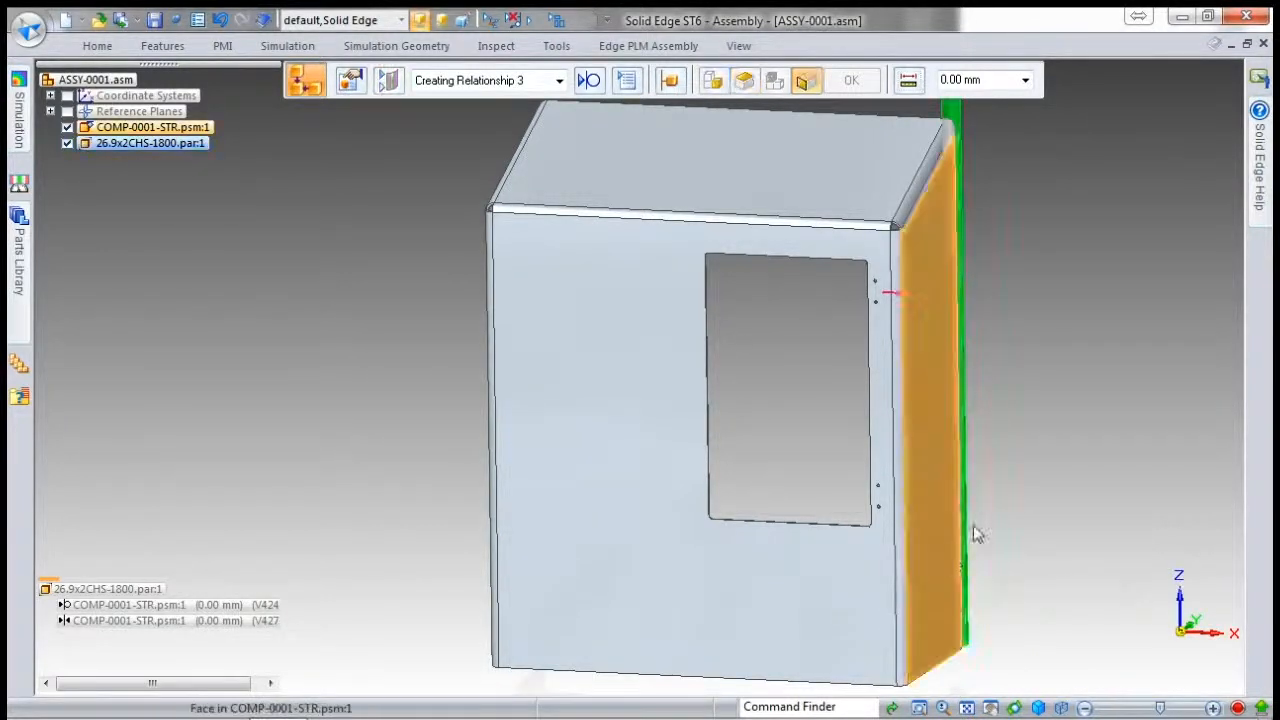
click(993, 84)
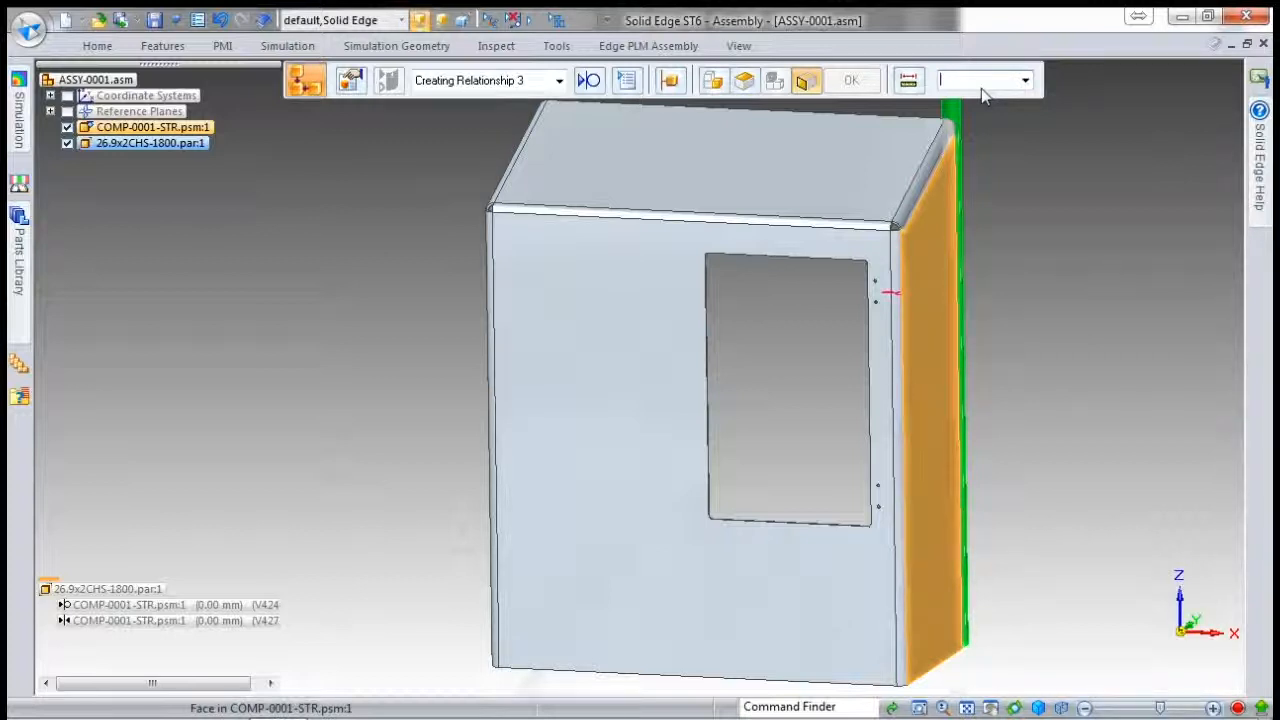
key(Return)
key(Escape)
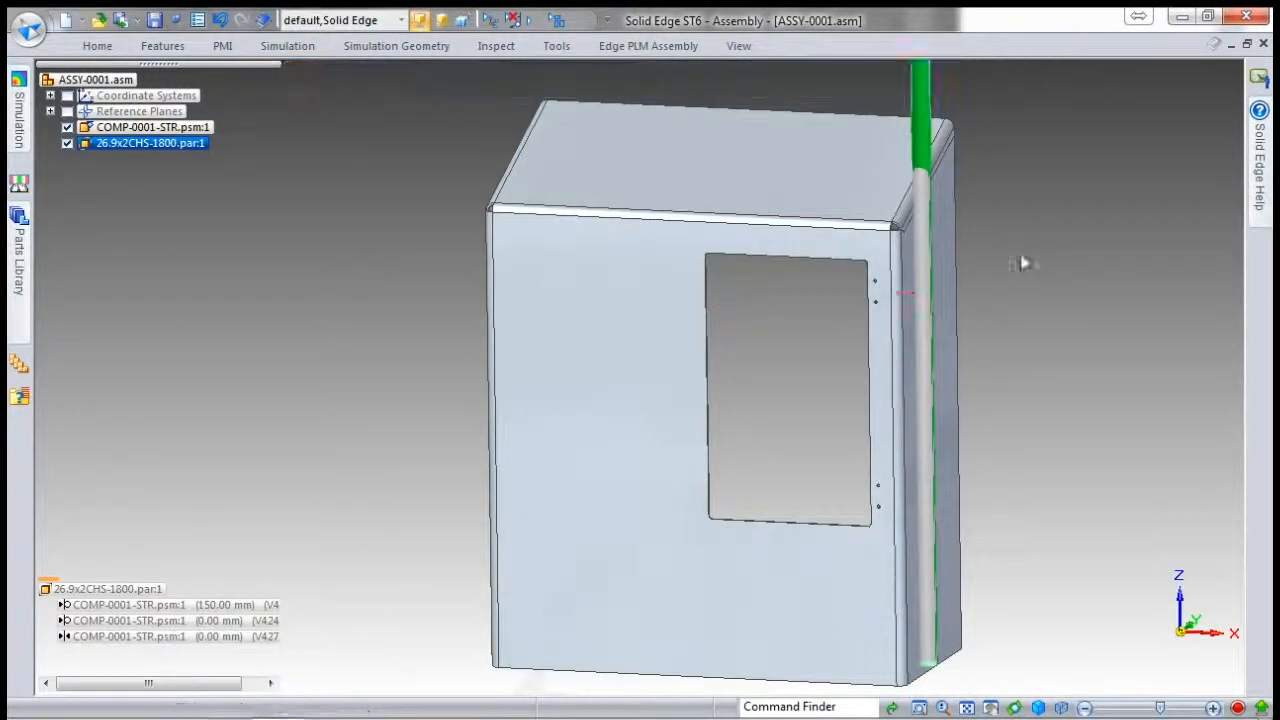
Flip the tube's zero-offset tangent relationship so the tube sits on the outside of the side panel.
click(176, 621)
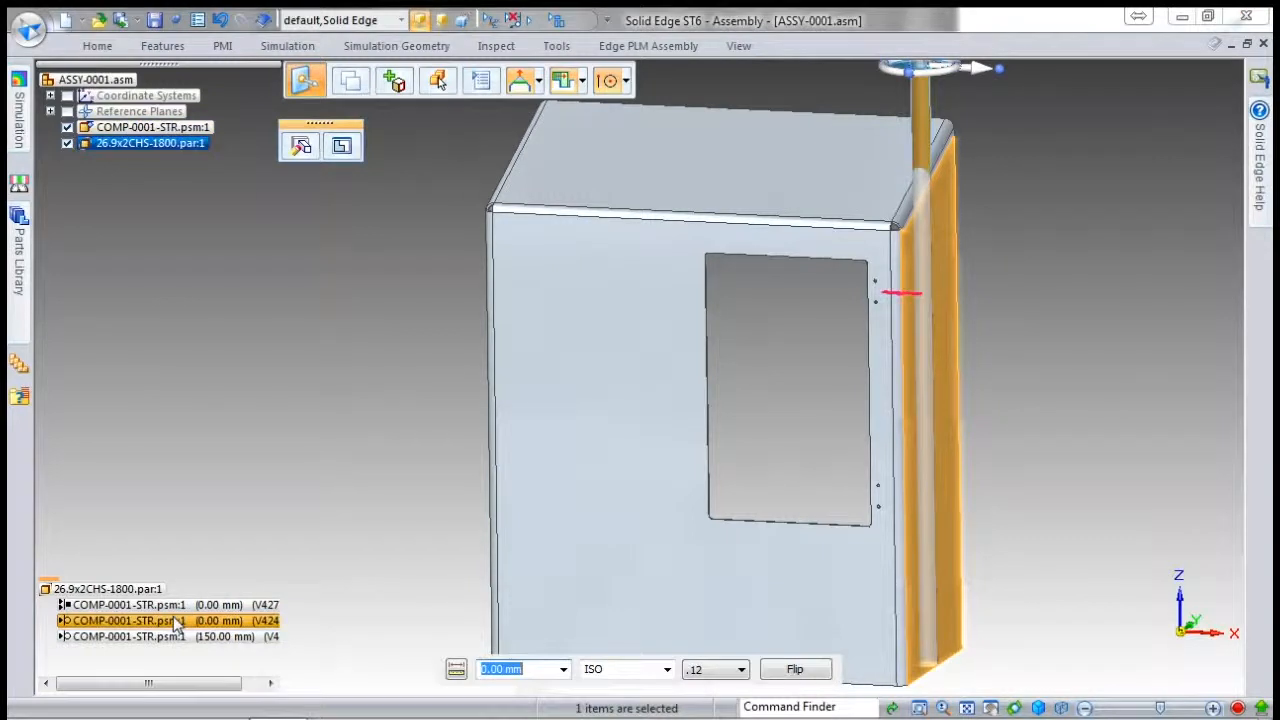
click(176, 621)
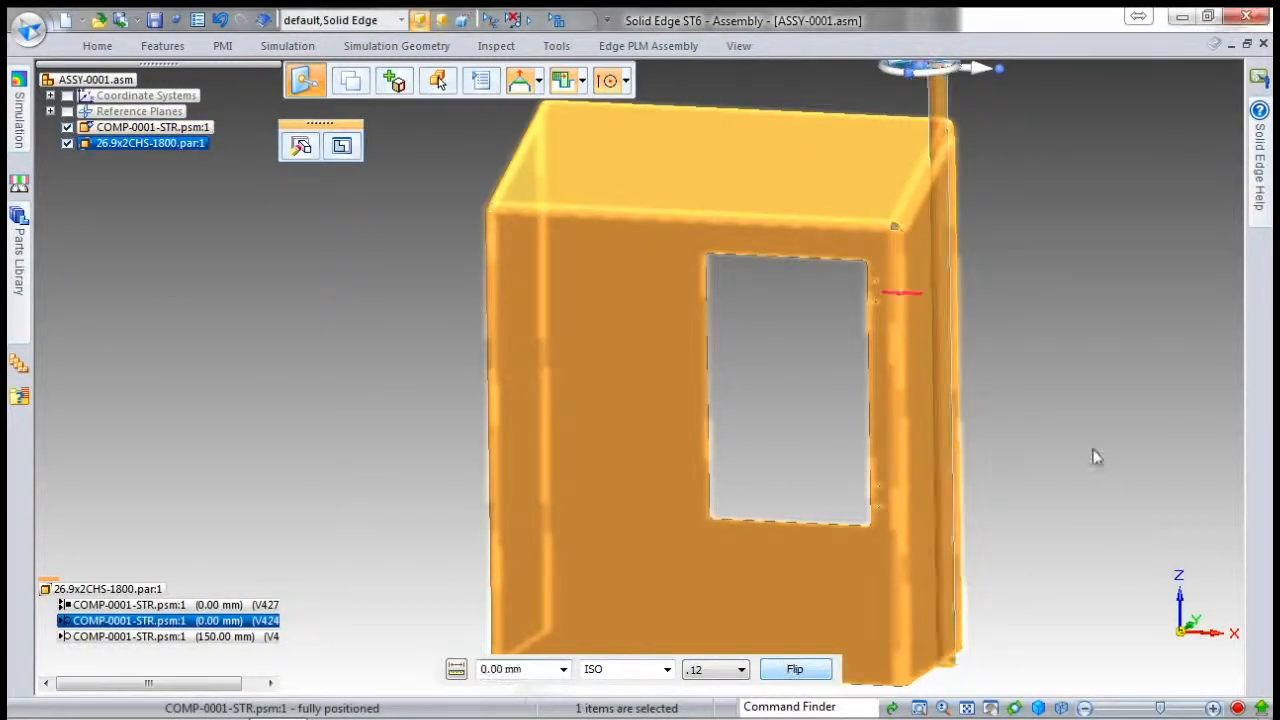
click(1095, 457)
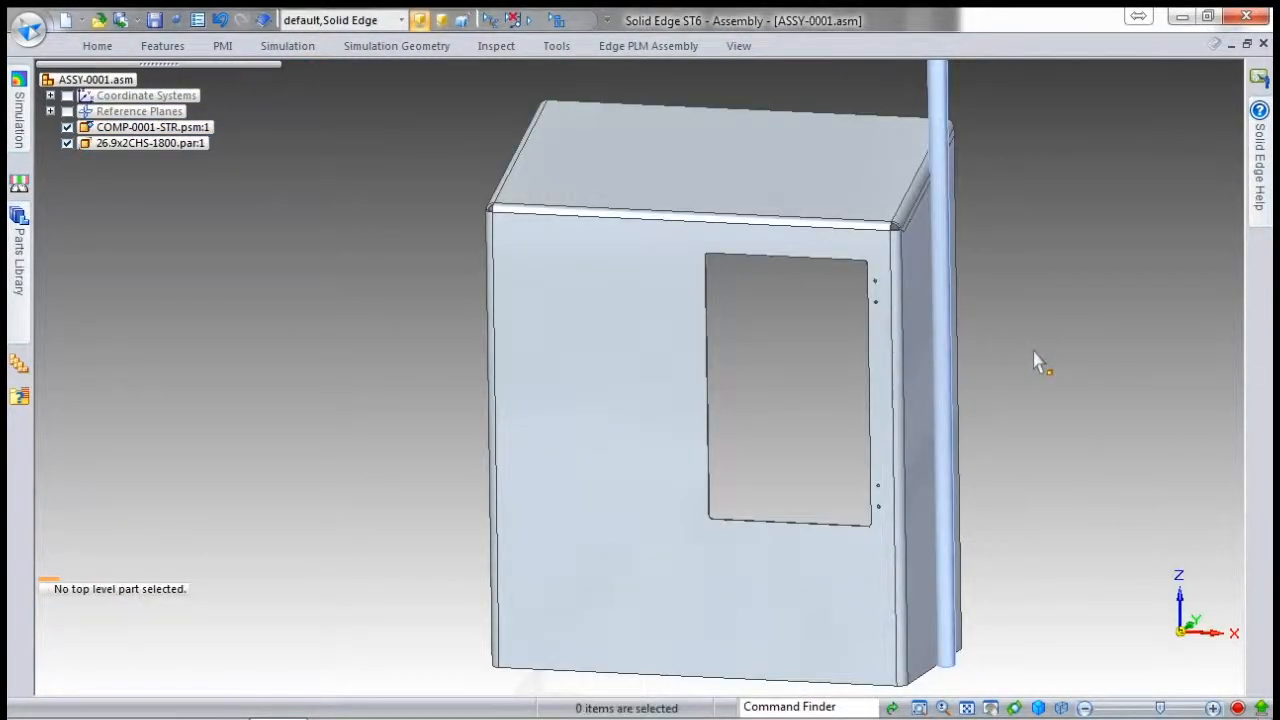
Insert the DoorAssy assembly from the Quick Library's Standard Assemblies library into the cabinet assembly.
mouse_move(1046, 322)
middle_down()
mouse_move(1034, 286)
mouse_move(963, 277)
mouse_move(883, 303)
mouse_move(909, 286)
mouse_move(1077, 306)
mouse_move(1044, 293)
mouse_move(1037, 309)
middle_up()
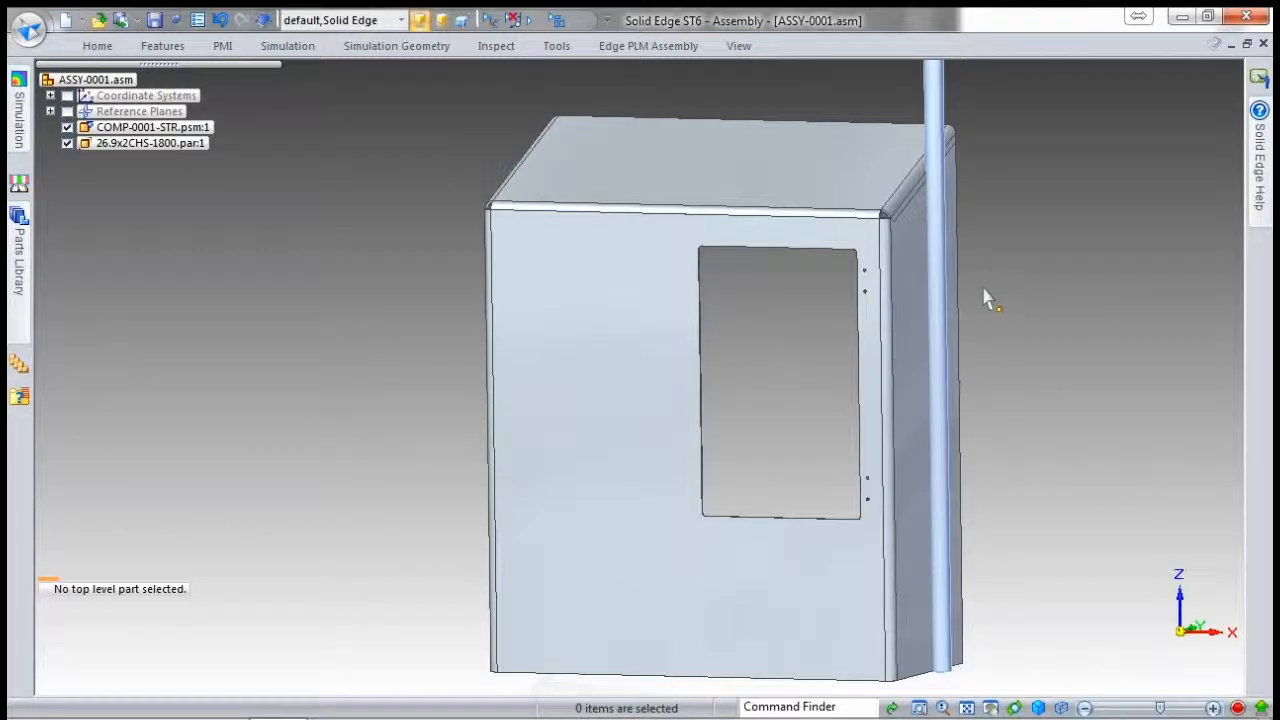
click(630, 47)
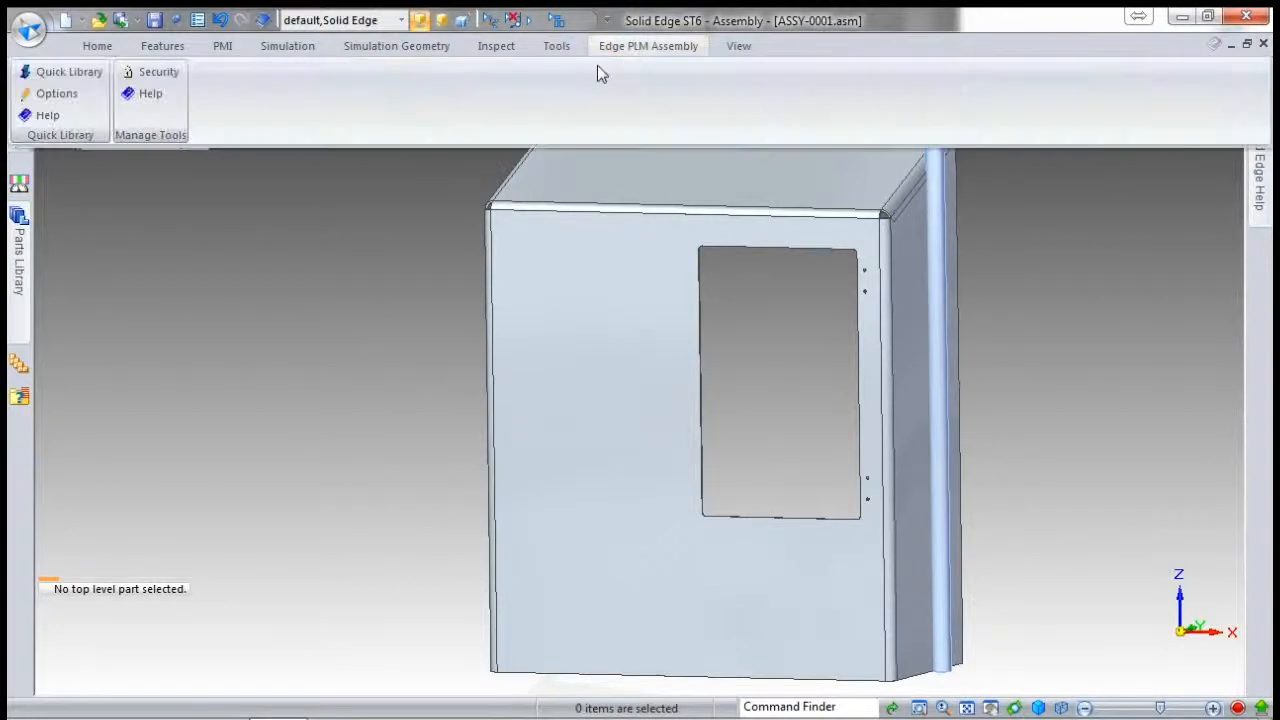
click(66, 70)
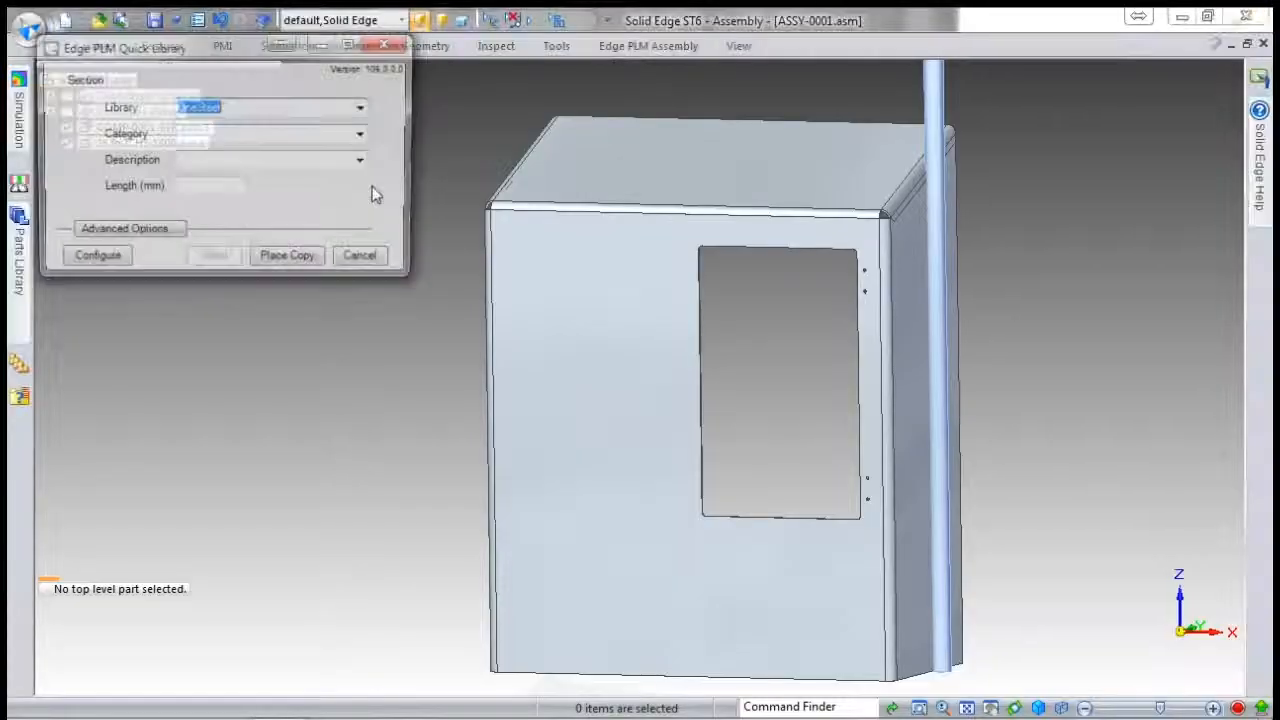
click(363, 107)
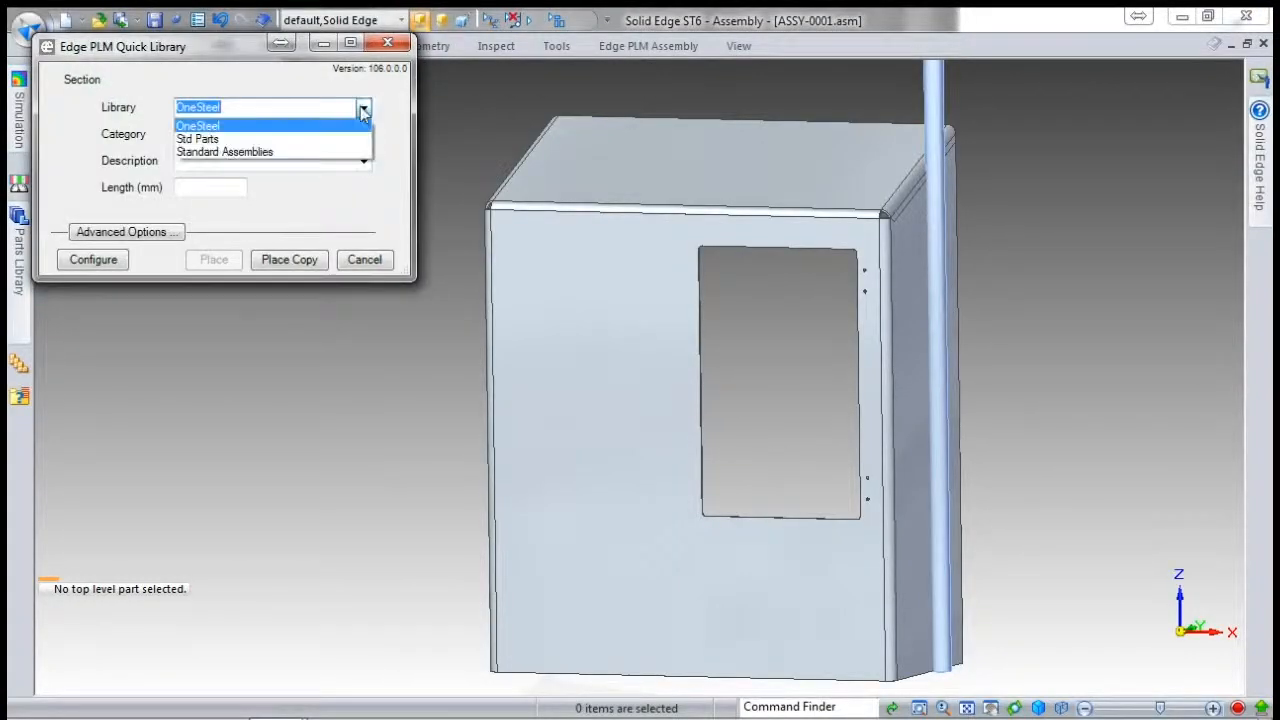
click(212, 153)
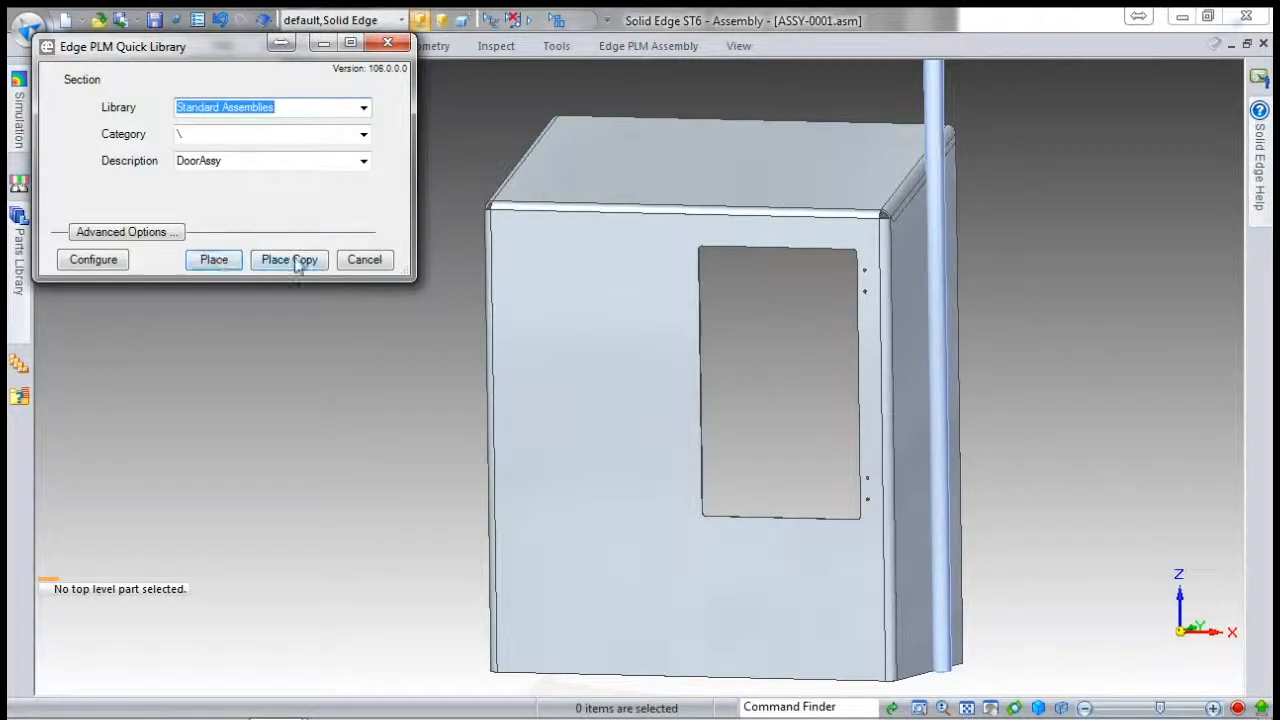
click(214, 259)
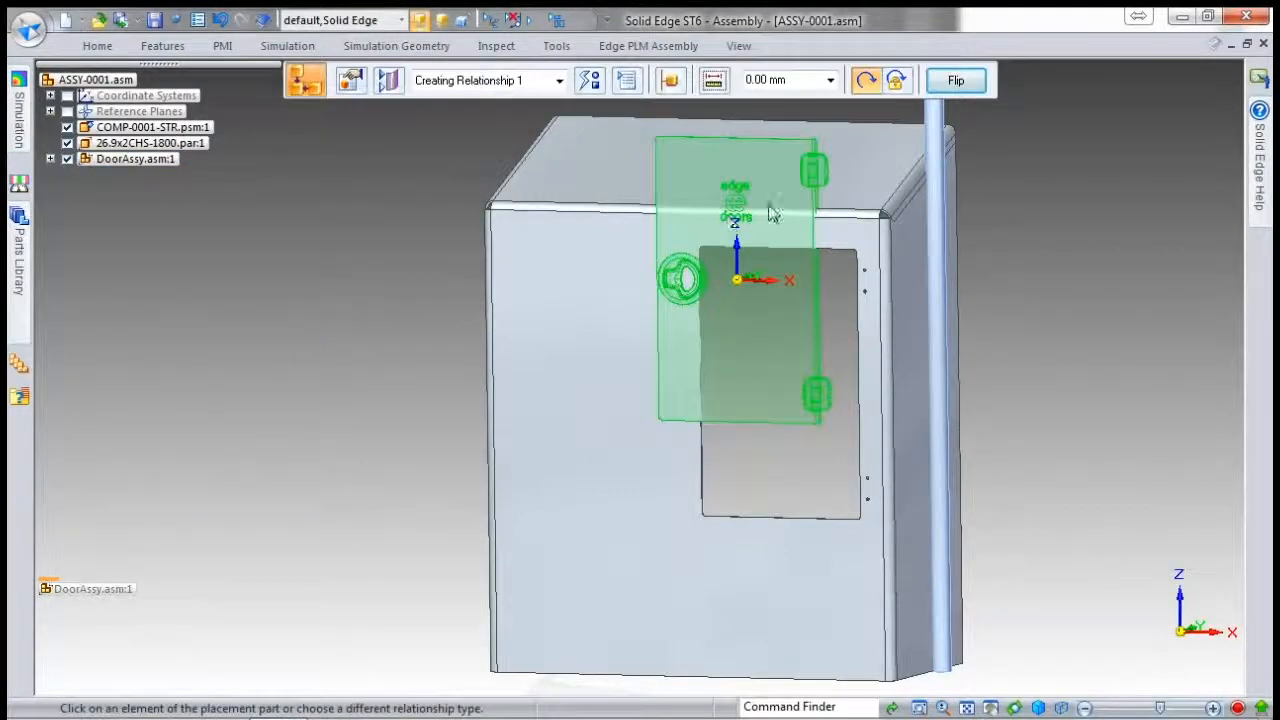
Mate the back plane of the door's upper hinge with the cabinet's front face at a 0.00 mm offset.
scroll(825, 165, up, 5)
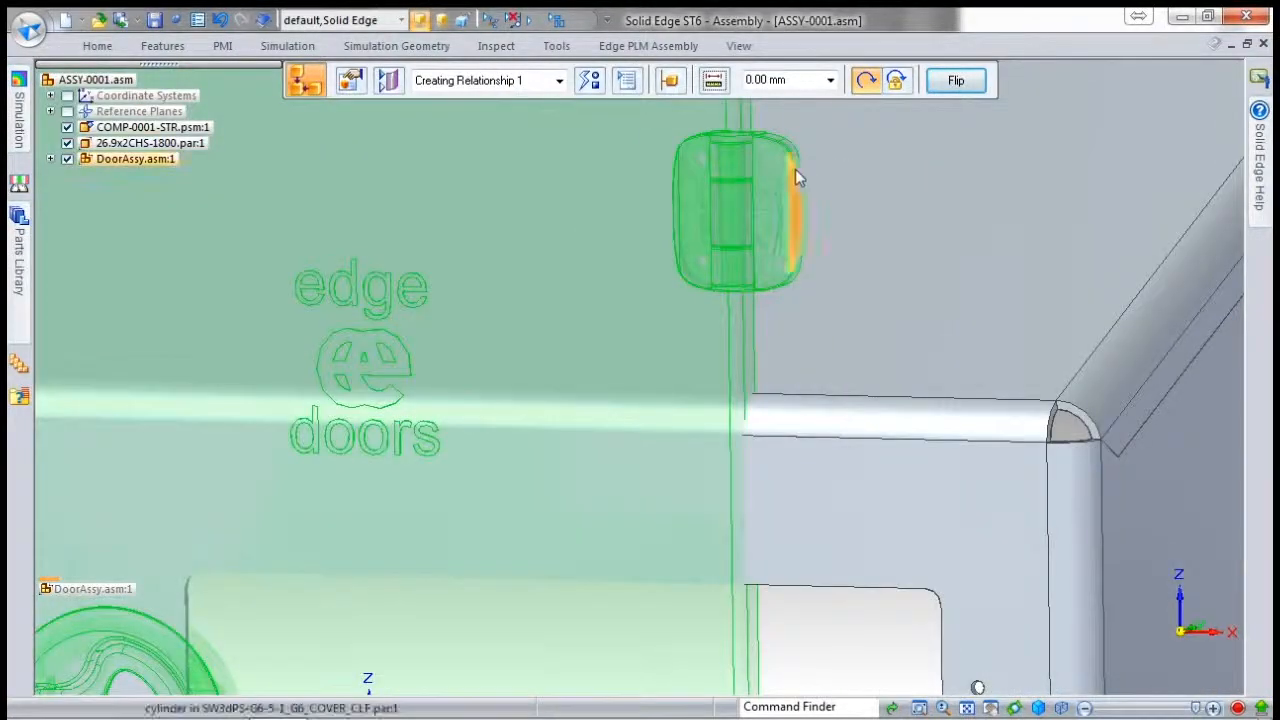
right_click(770, 164)
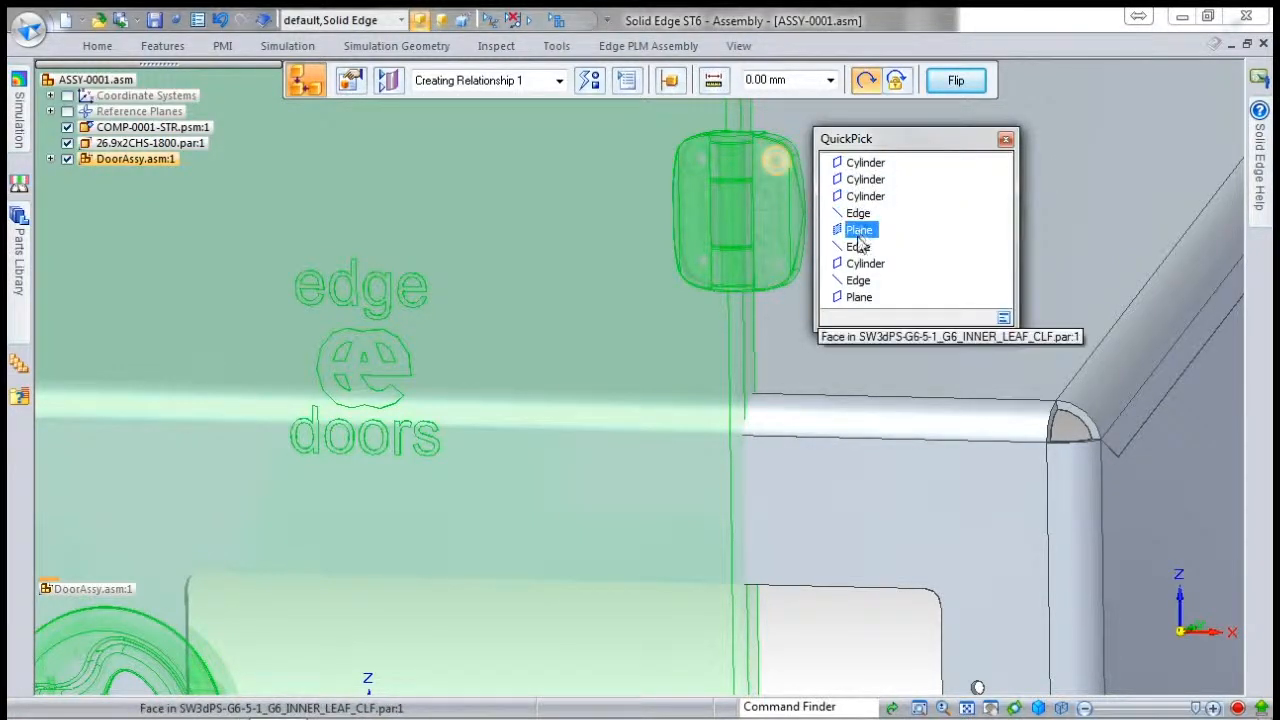
click(858, 298)
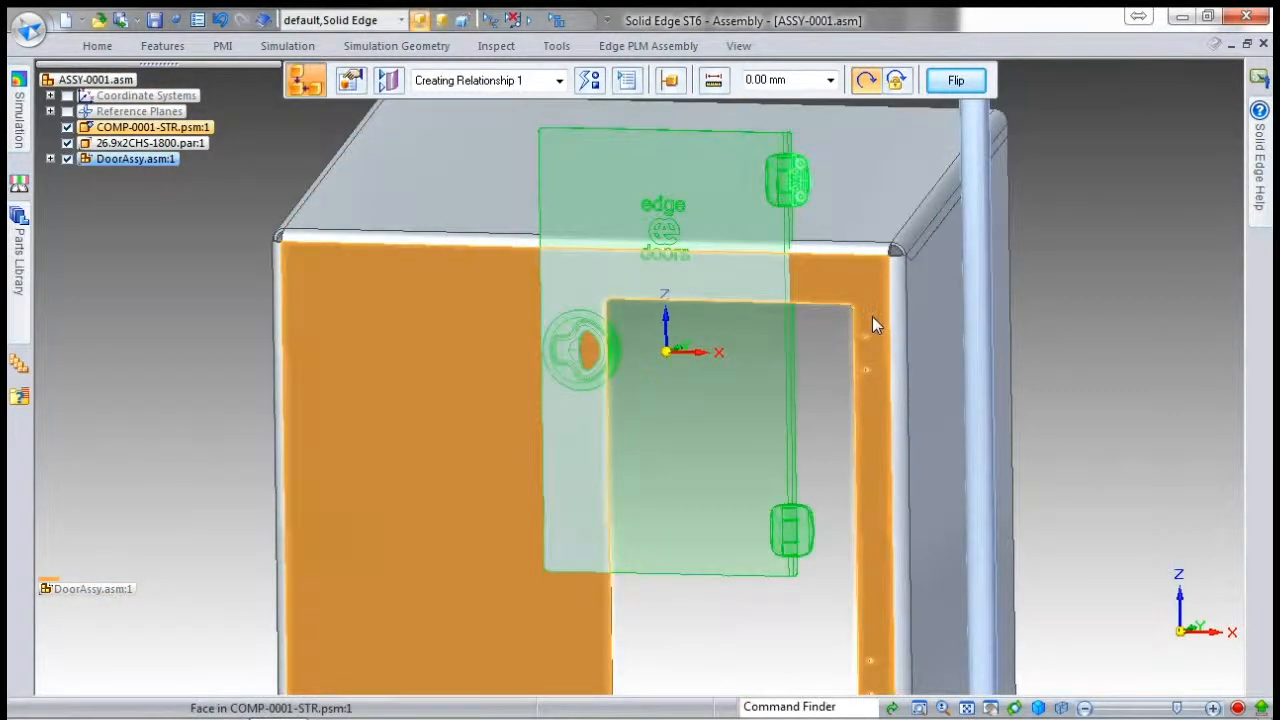
click(872, 316)
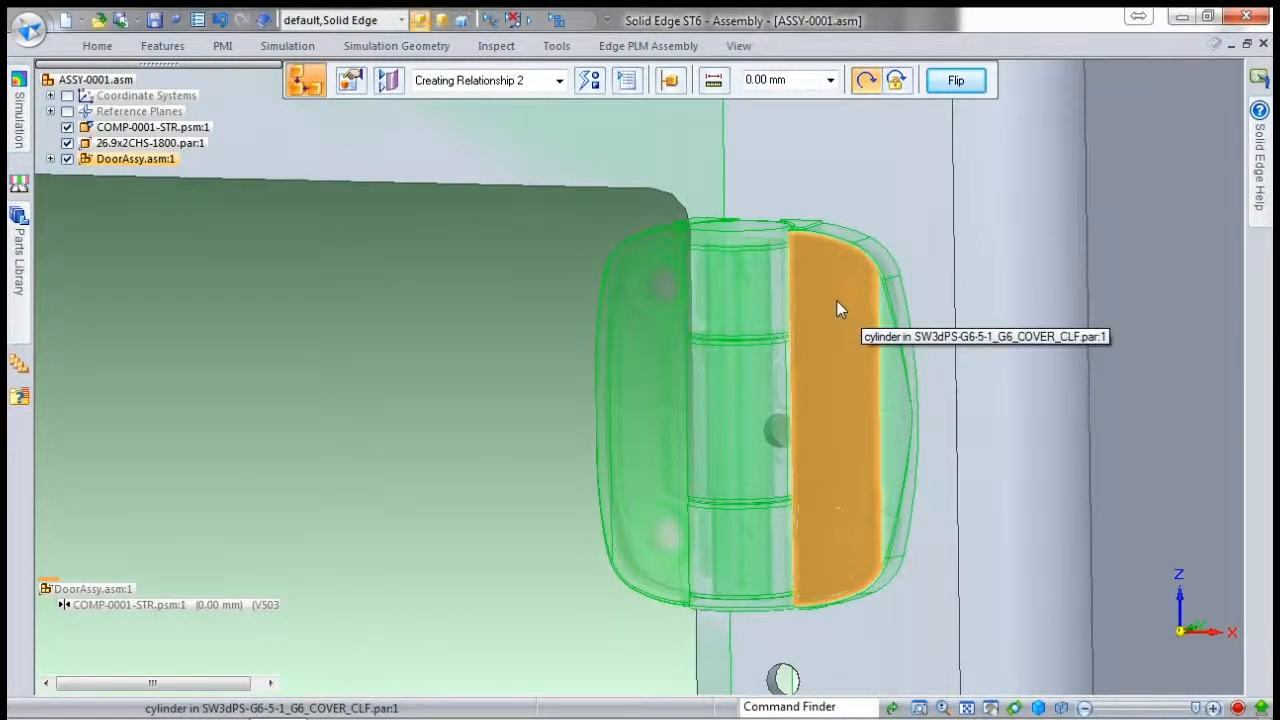
Align the upper hinge's top mounting hole with the uppermost hinge hole in the cabinet front, leaving rotation unlocked.
right_click(836, 300)
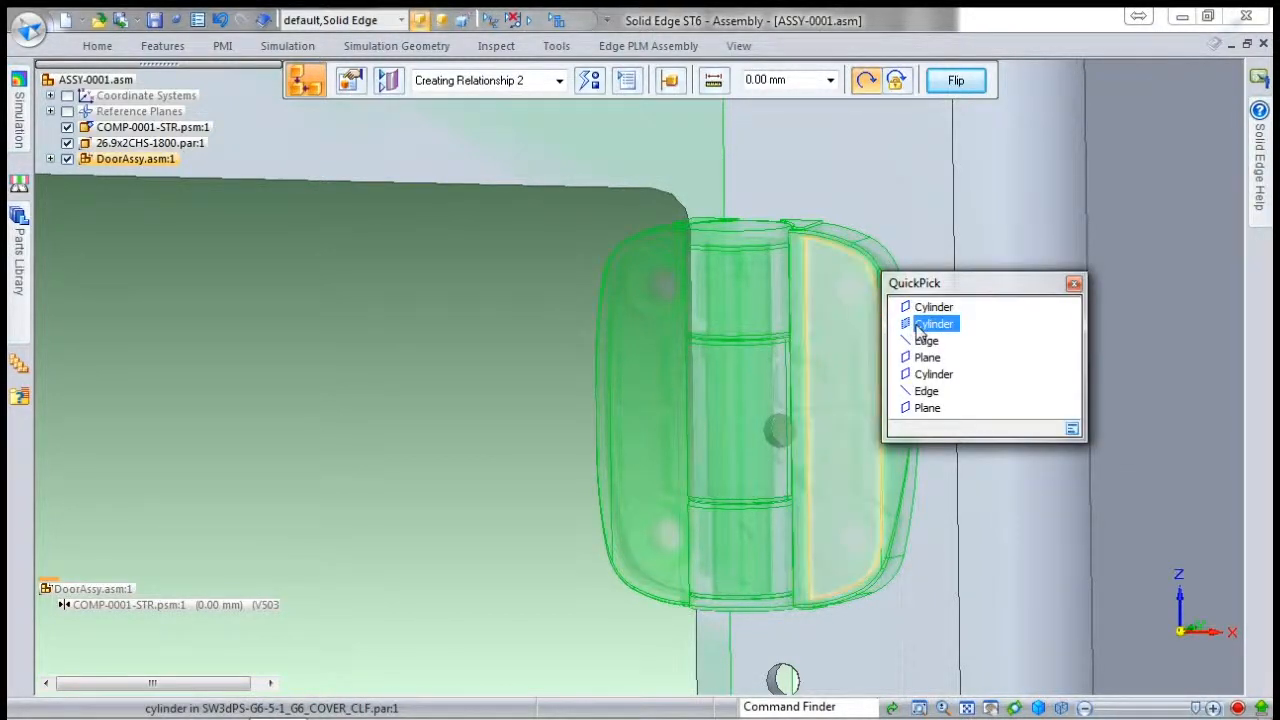
click(929, 374)
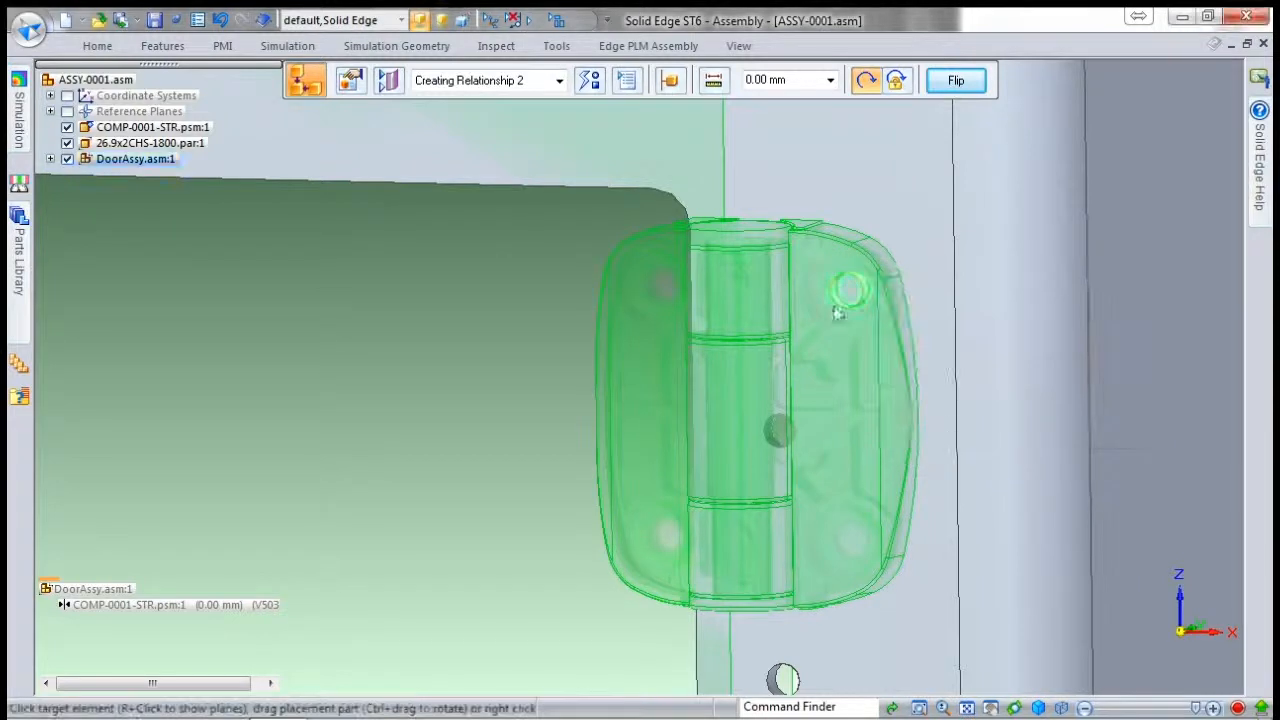
click(772, 417)
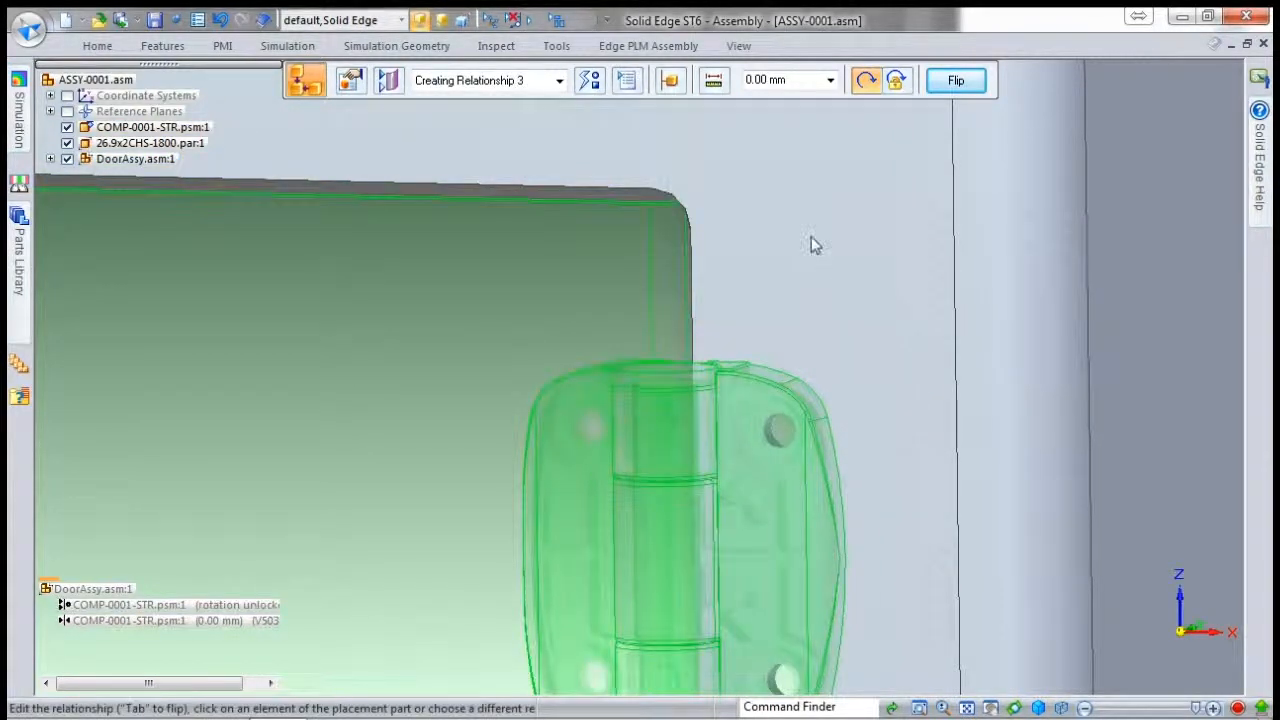
Align the upper hinge's lower mounting hole with the matching cabinet hole and finish placing the door assembly.
scroll(795, 200, down, 3)
scroll(805, 440, up, 4)
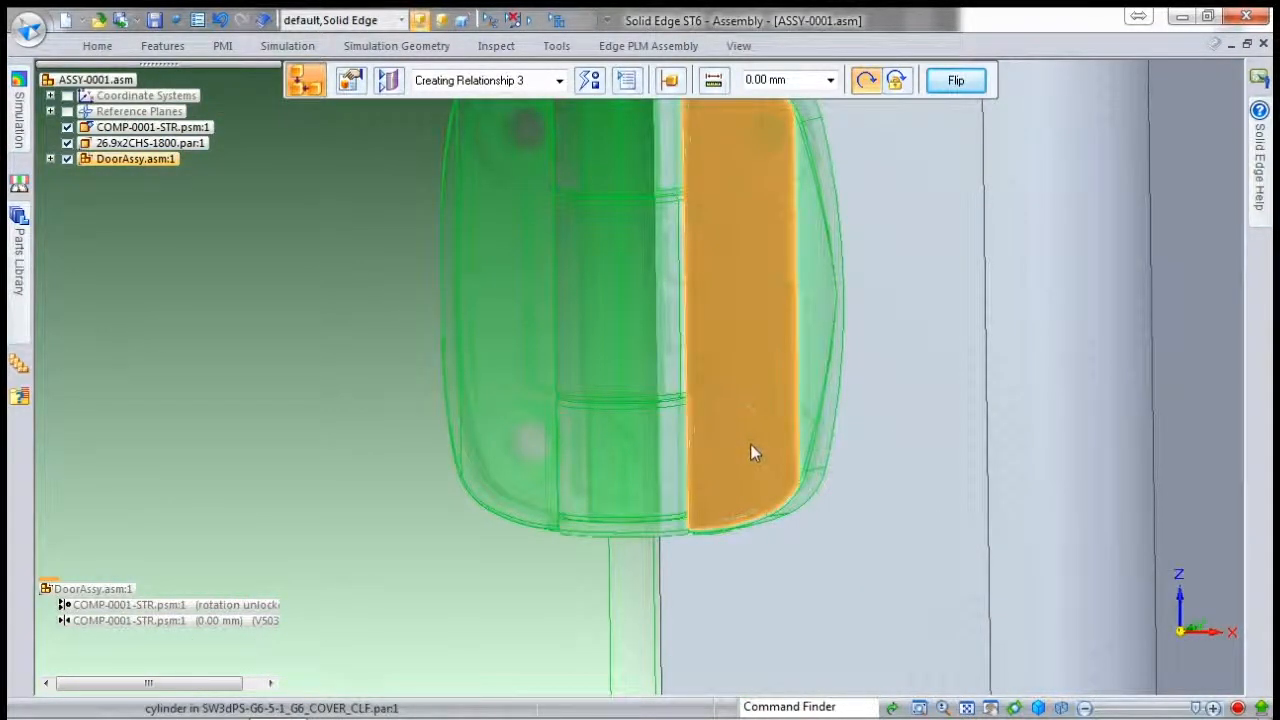
right_click(750, 445)
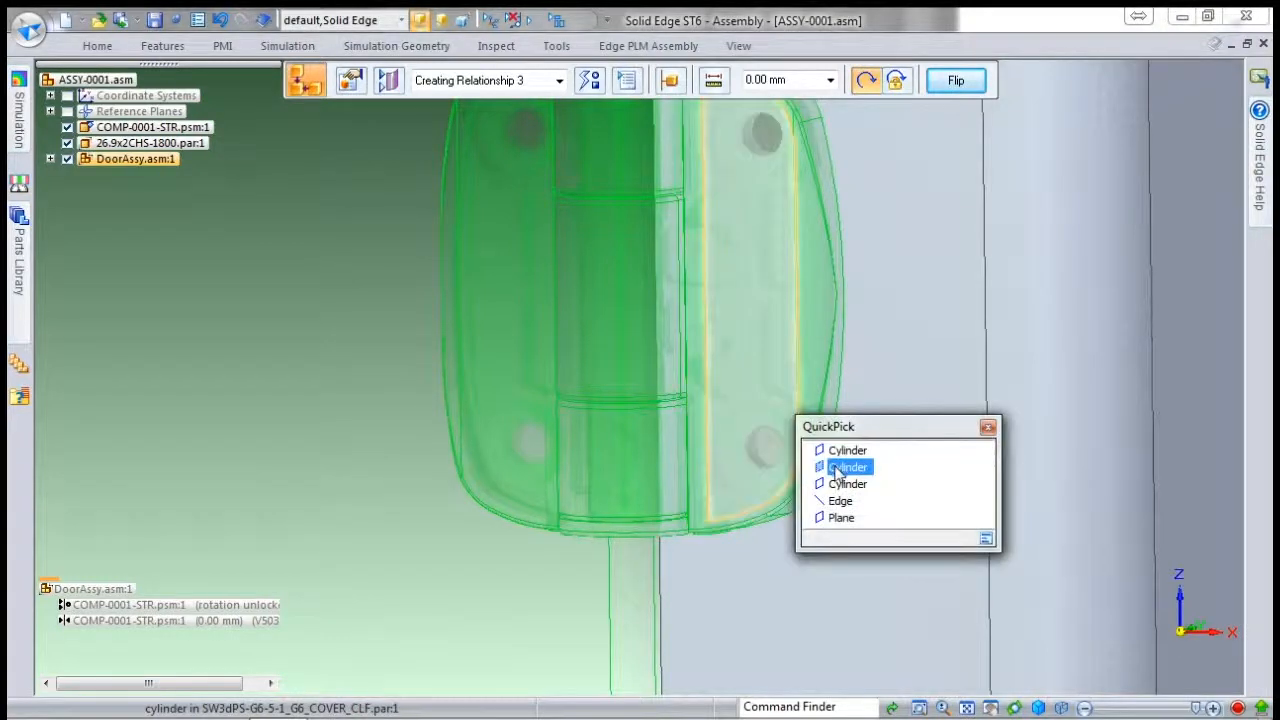
click(840, 484)
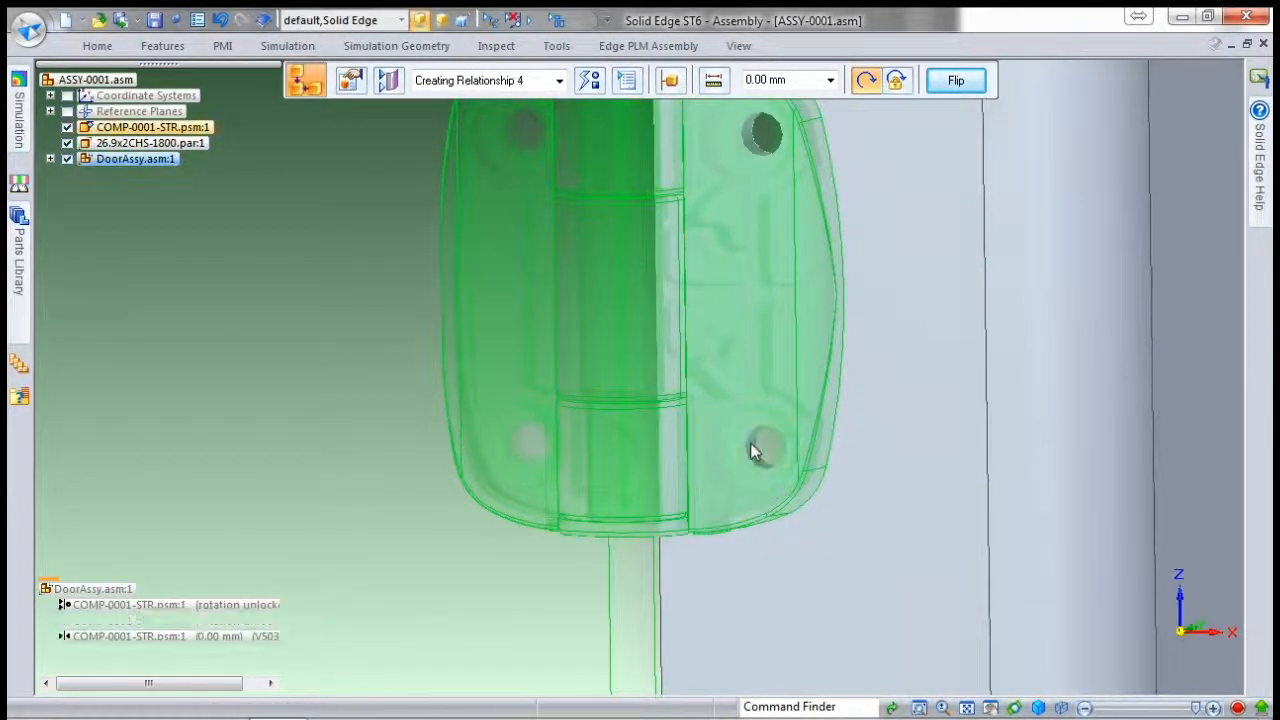
scroll(900, 330, down, 4)
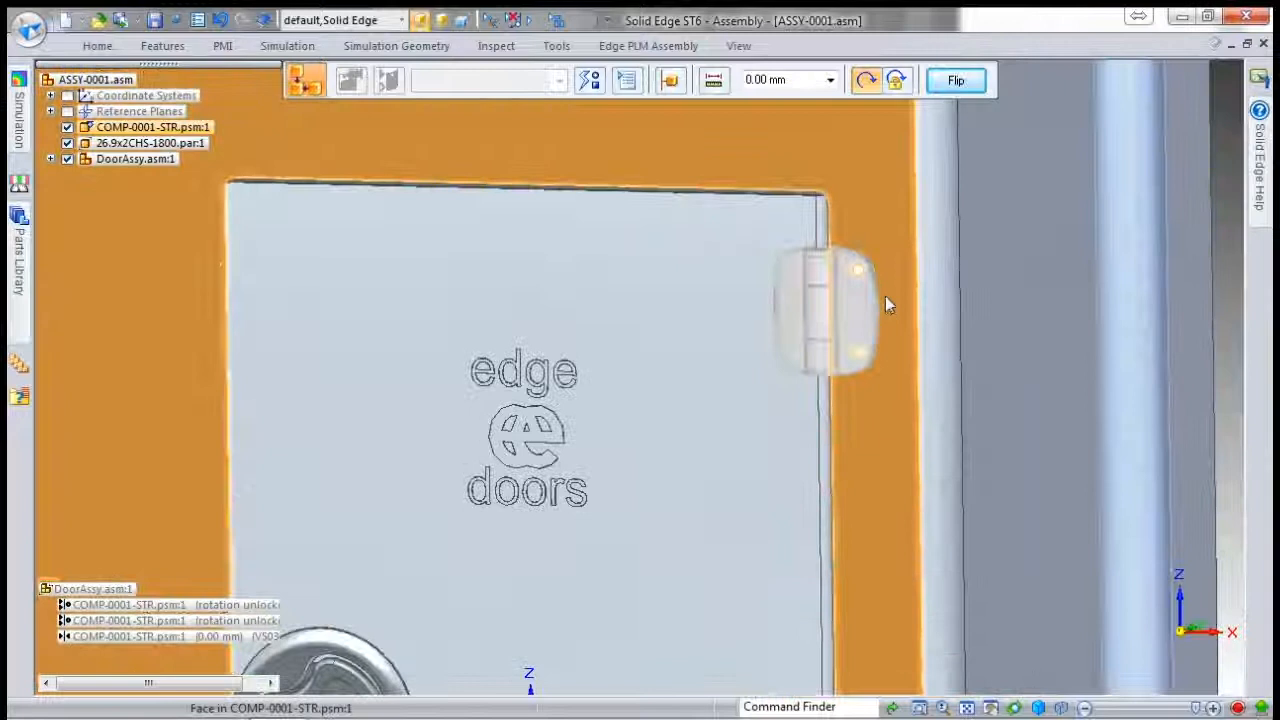
scroll(885, 305, down, 2)
scroll(831, 194, down, 2)
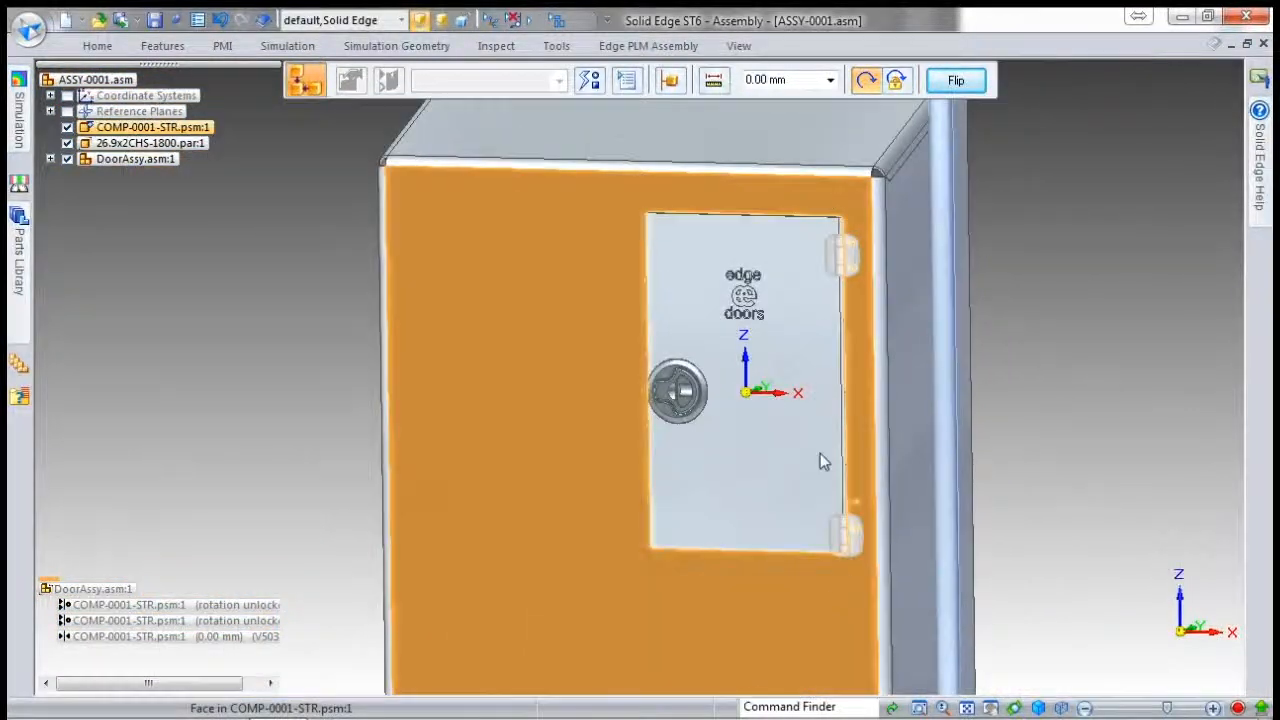
key(Escape)
Replace the placed DoorAssy with a copy saved in the DEMOS folder as "DoorAssy for Locker.asm".
click(797, 565)
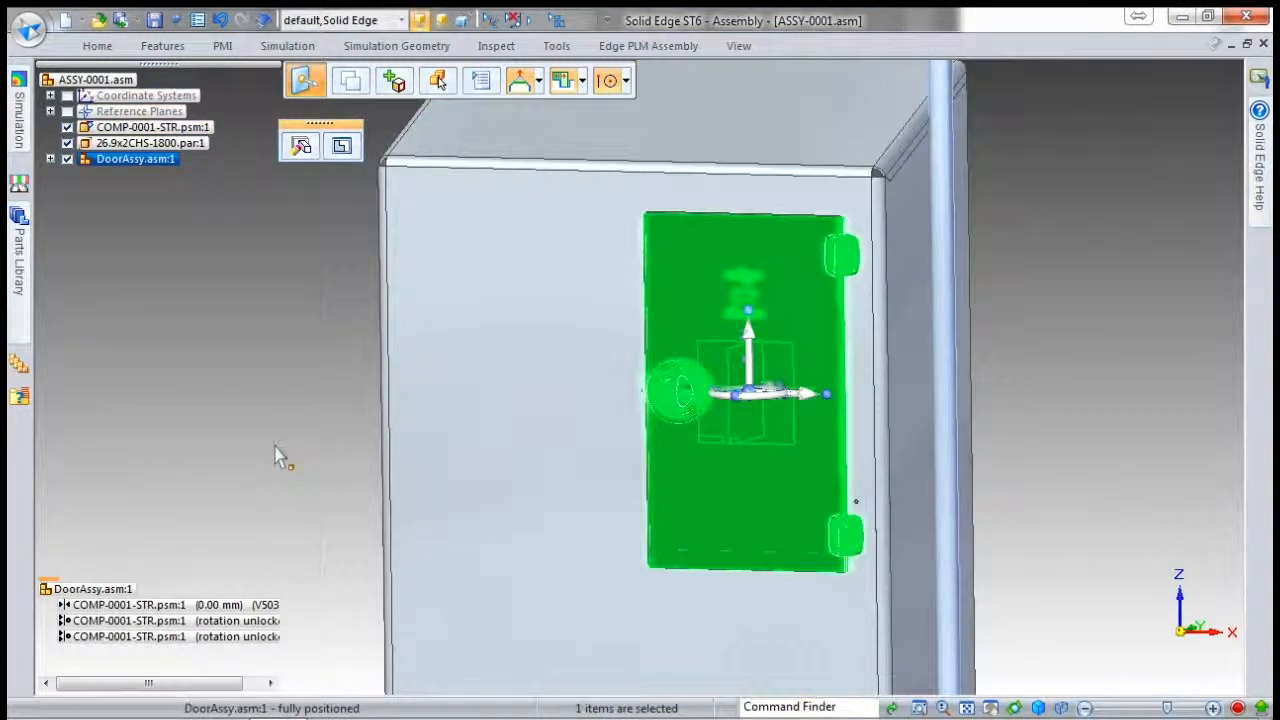
right_click(108, 158)
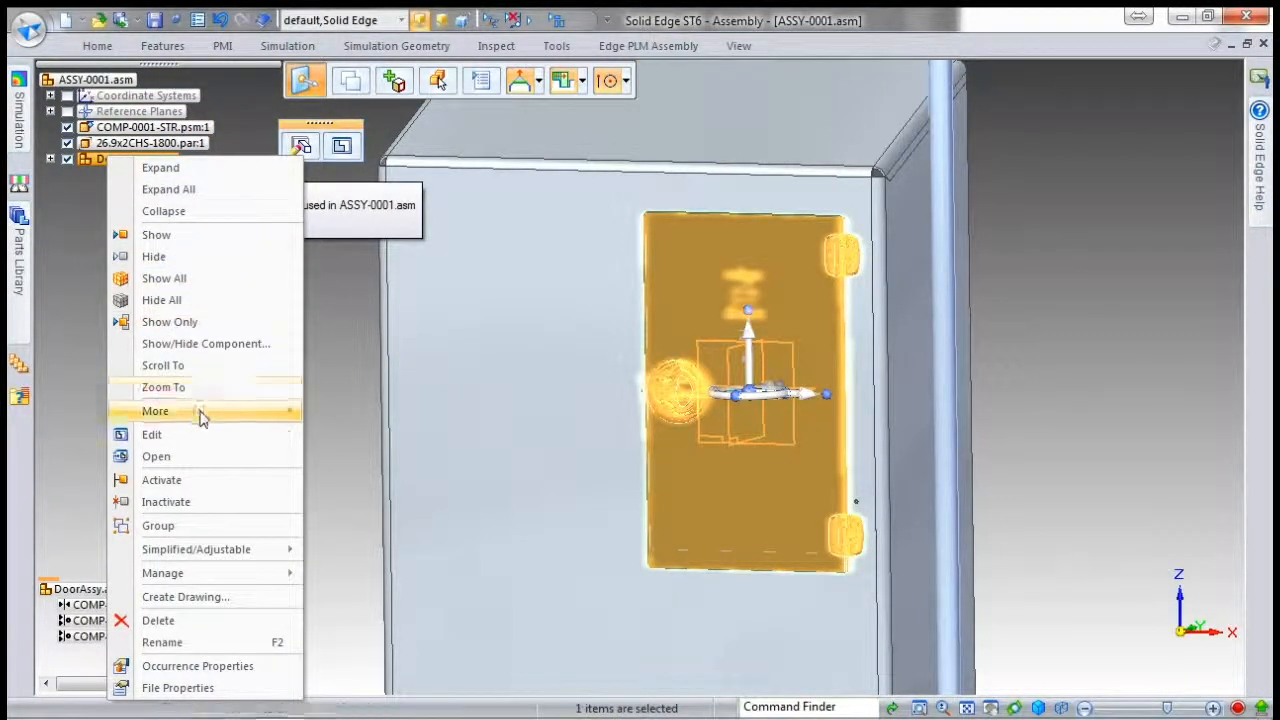
mouse_move(243, 413)
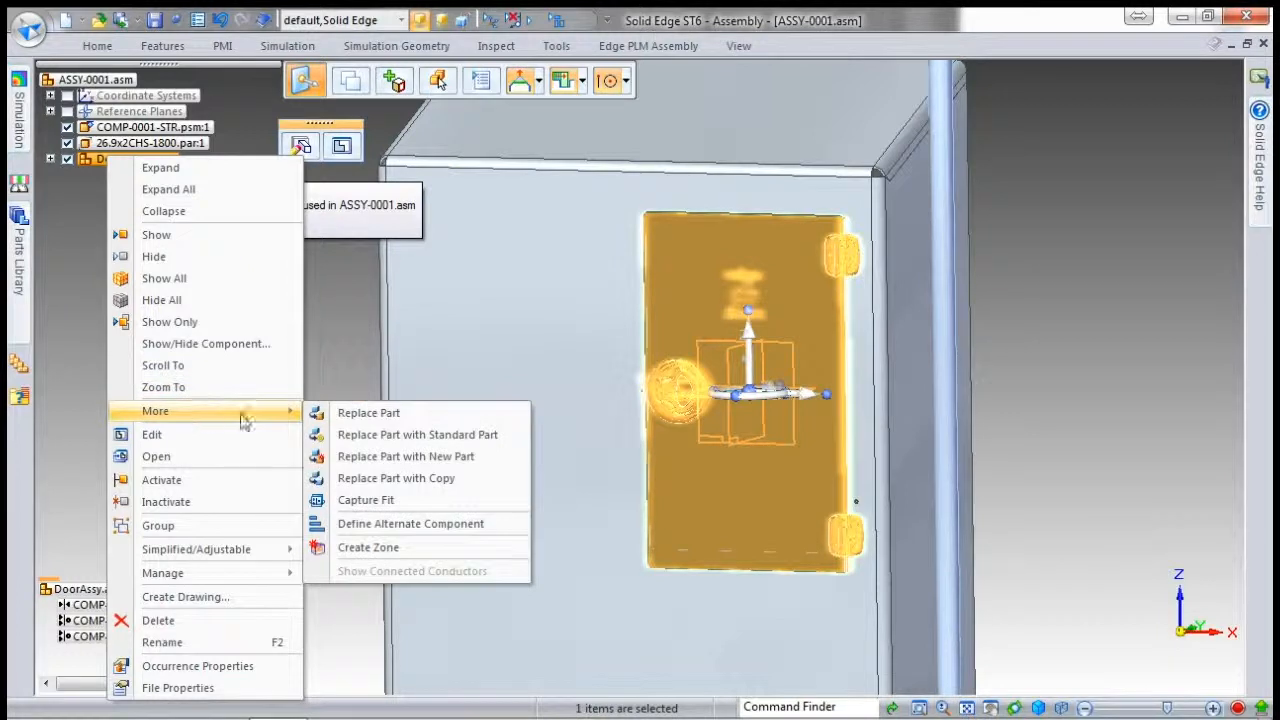
click(426, 479)
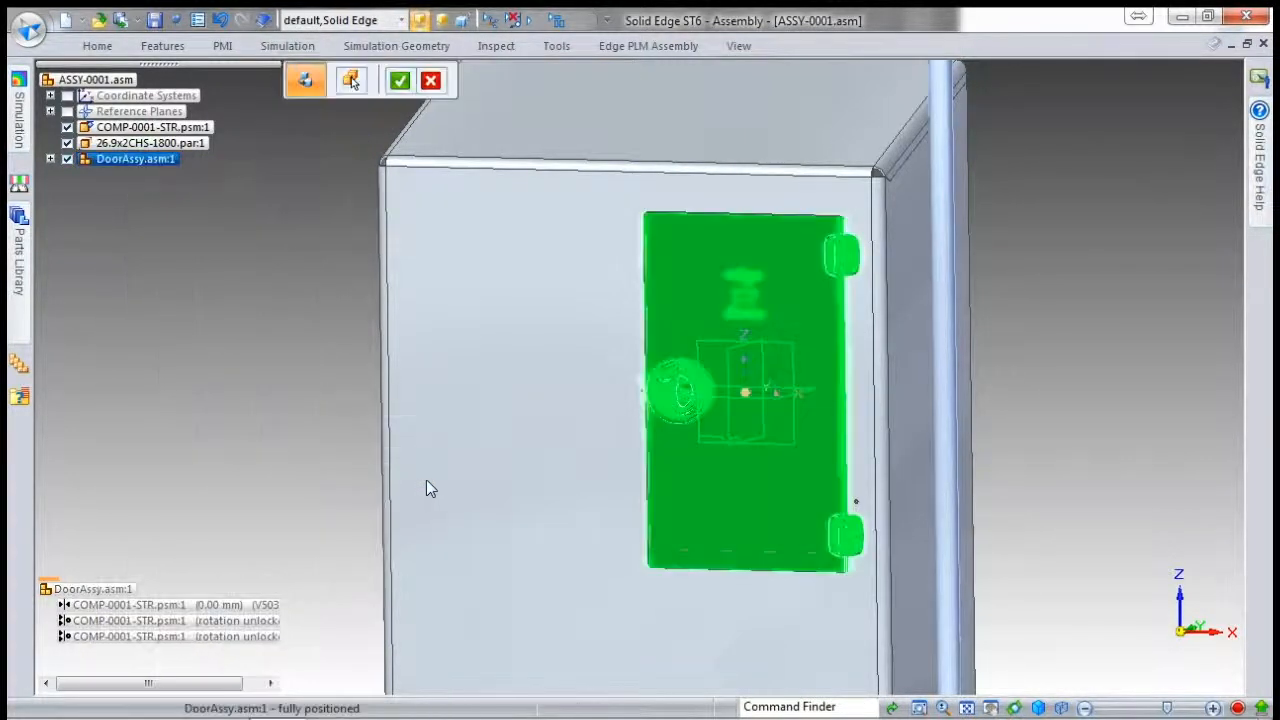
click(398, 82)
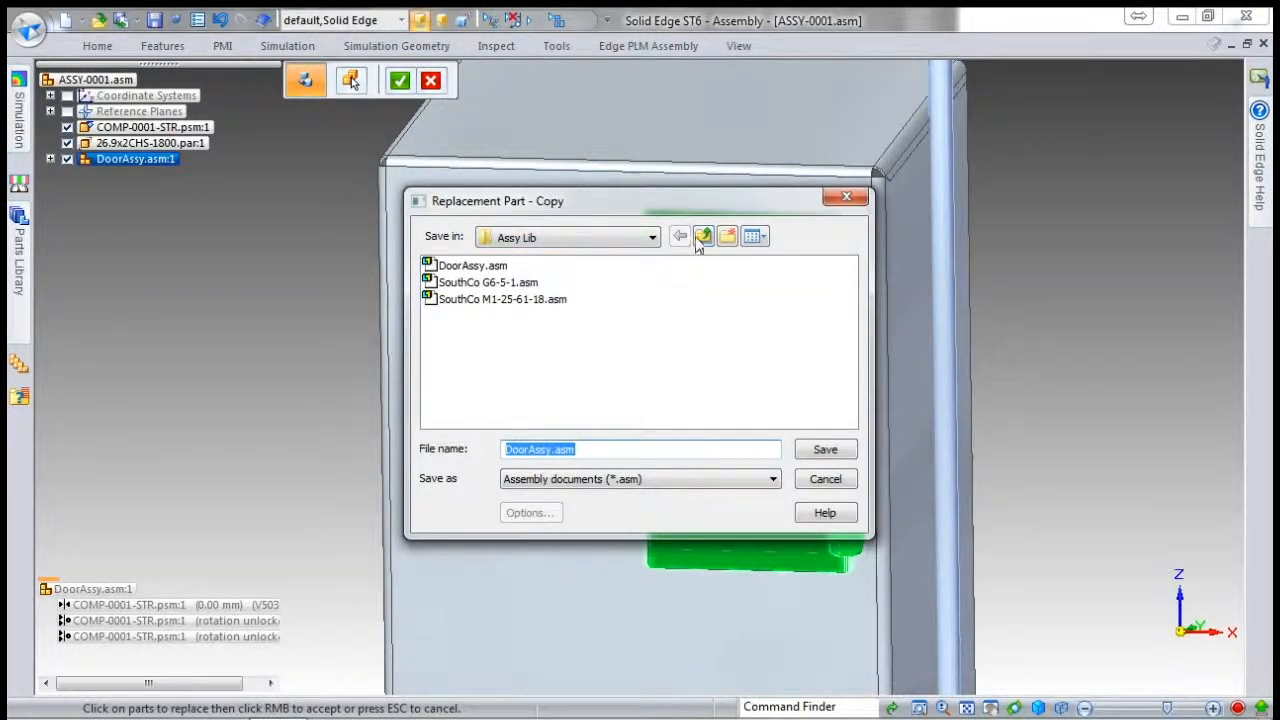
click(705, 237)
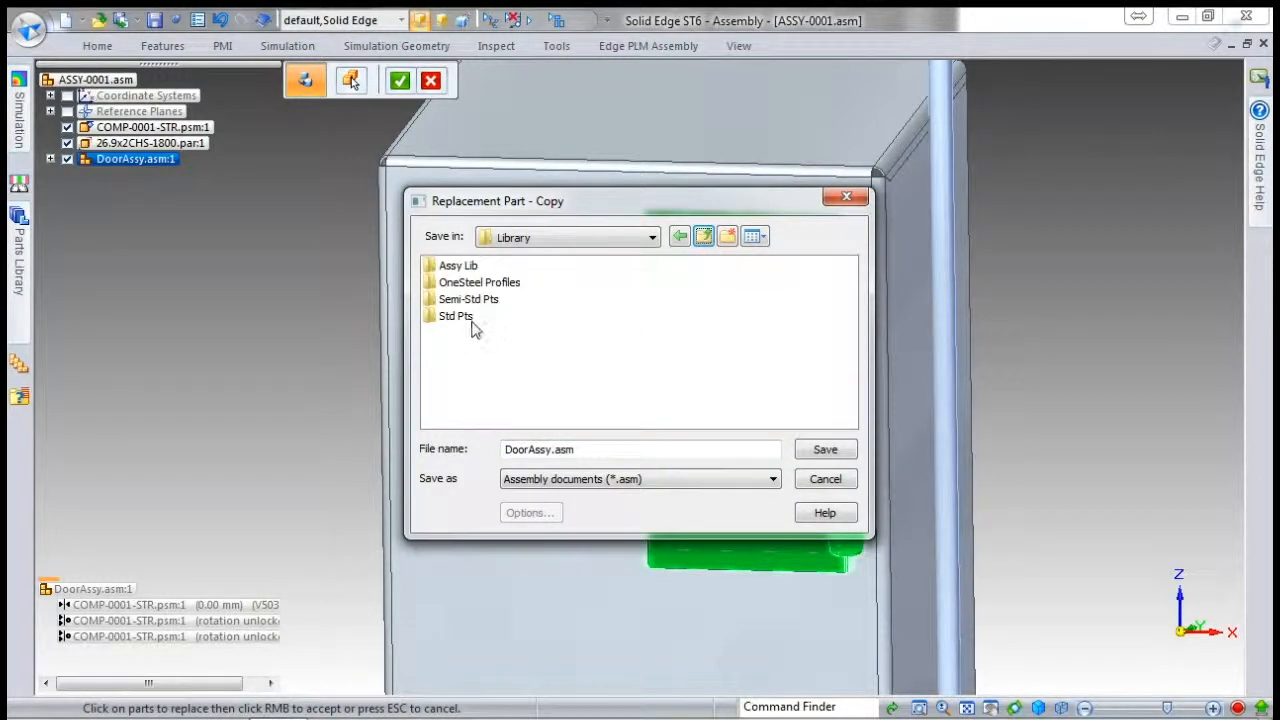
click(704, 236)
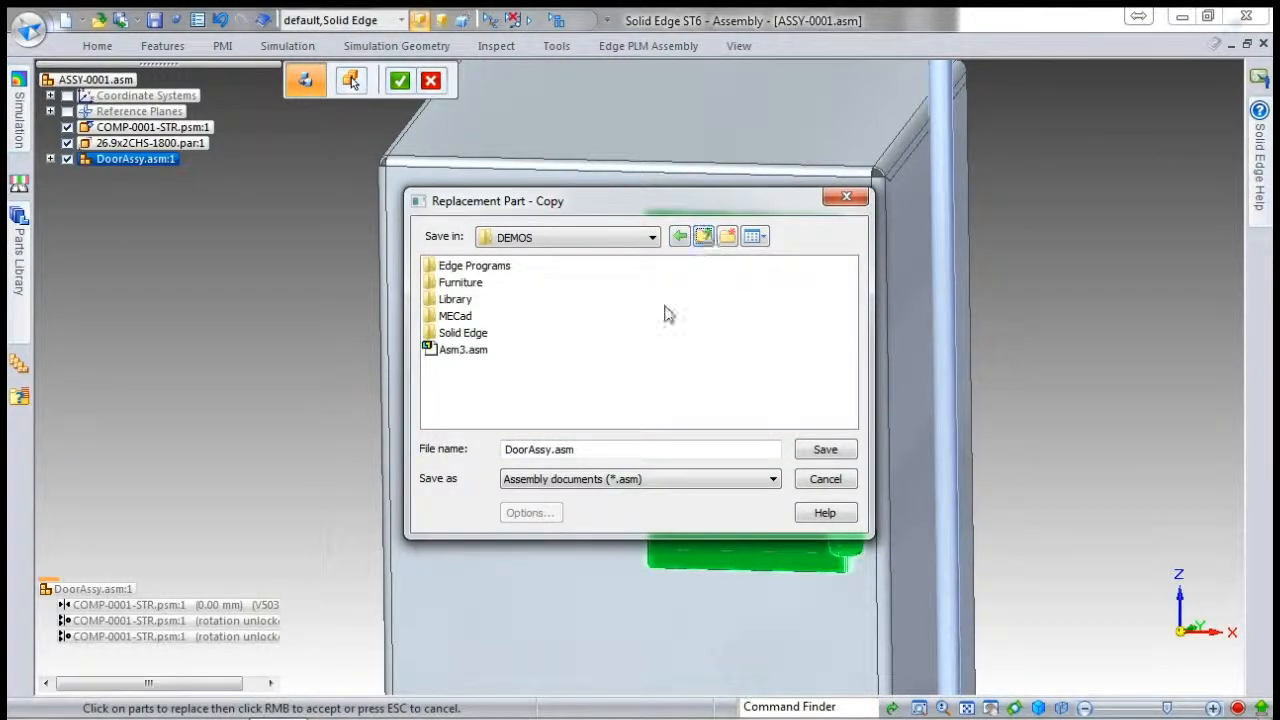
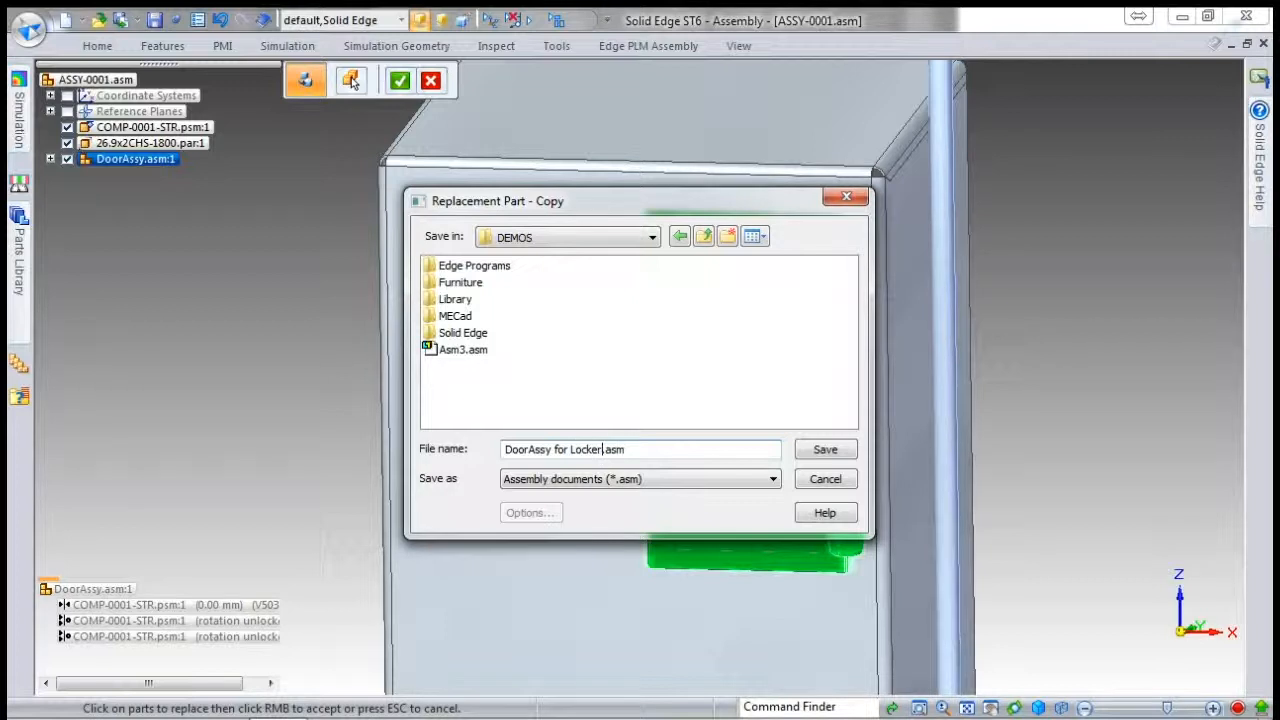
click(822, 450)
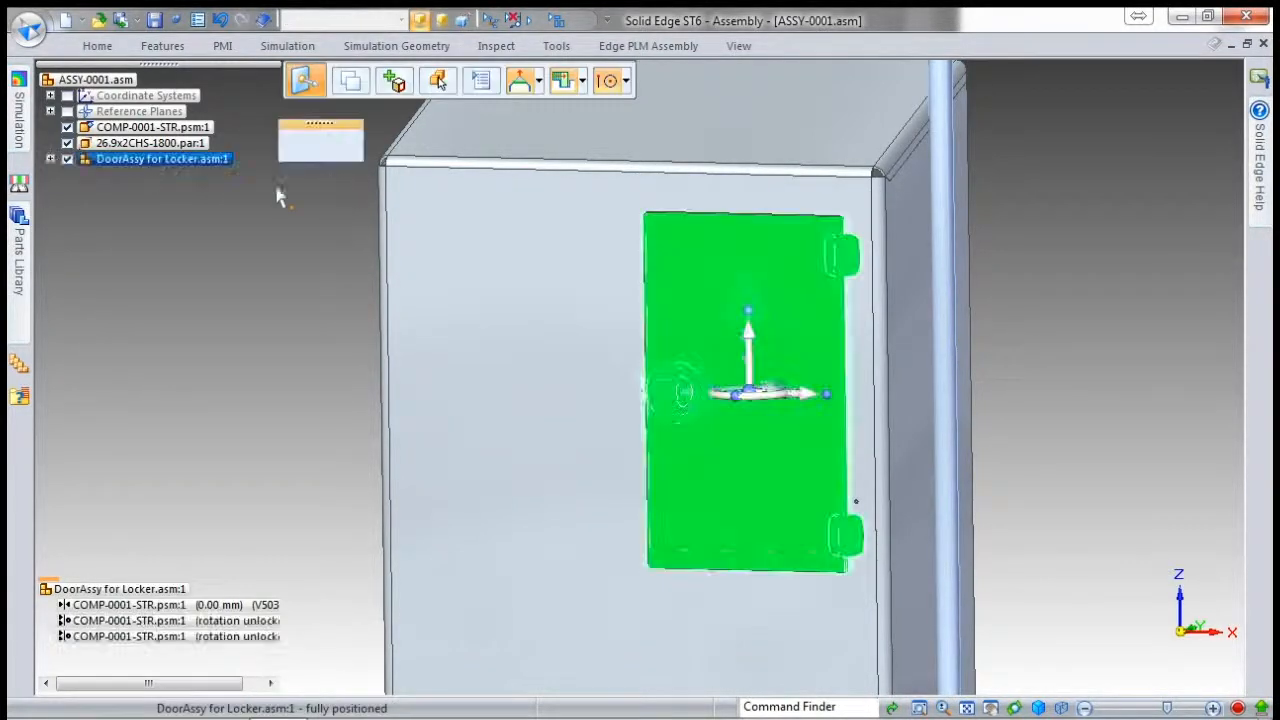
Replace the Door.psm part inside the DoorAssy for Locker subassembly with a copy saved as "LockerDoor.psm", then clear the selection.
click(52, 160)
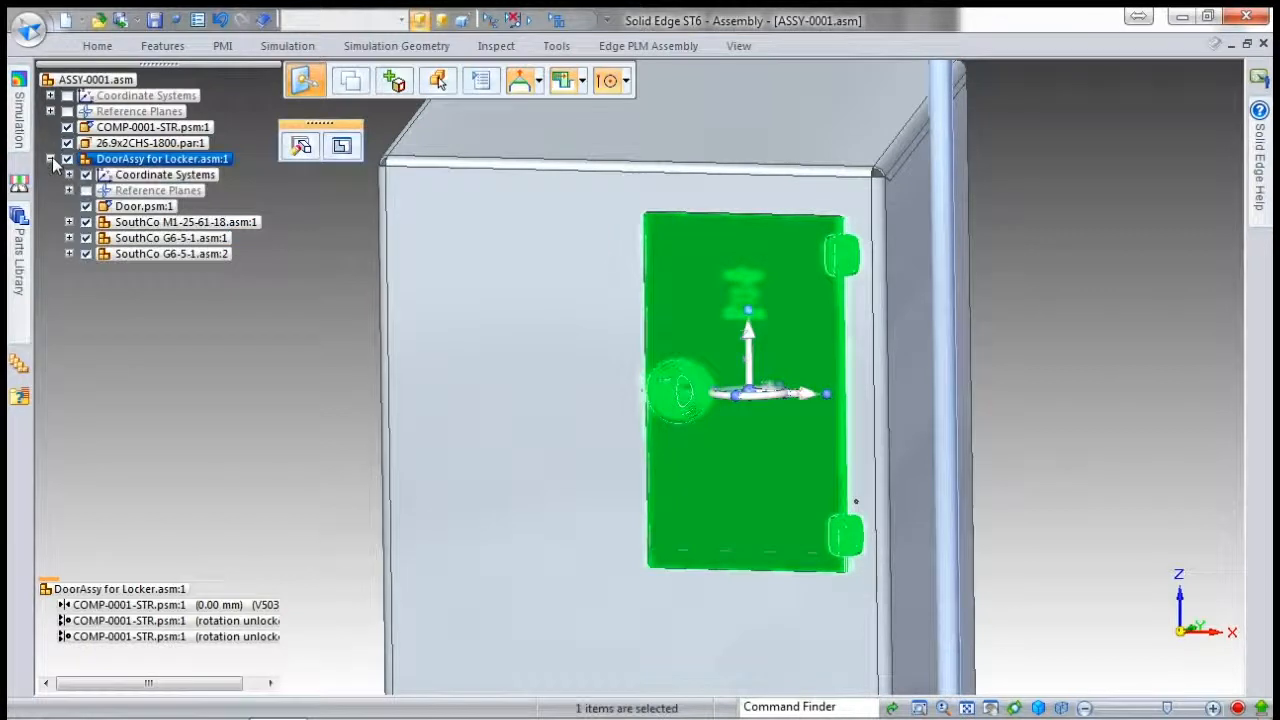
click(146, 214)
right_click(146, 214)
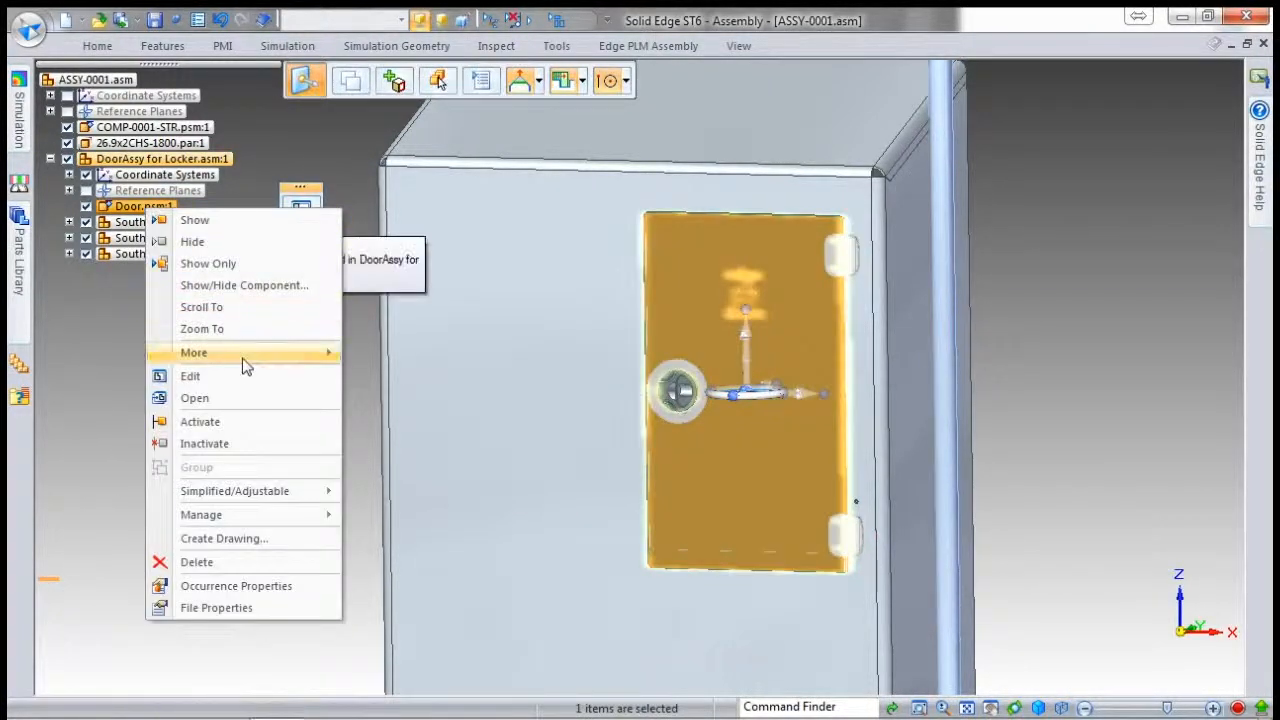
mouse_move(243, 355)
click(486, 420)
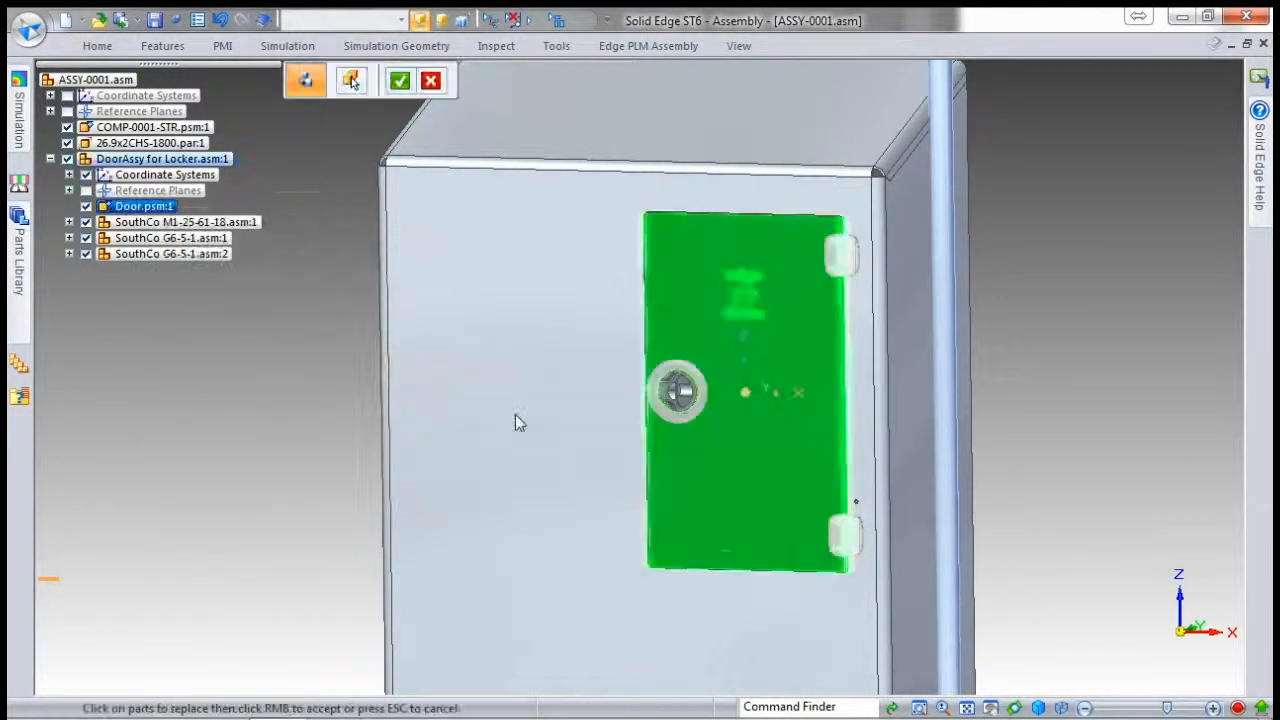
click(400, 82)
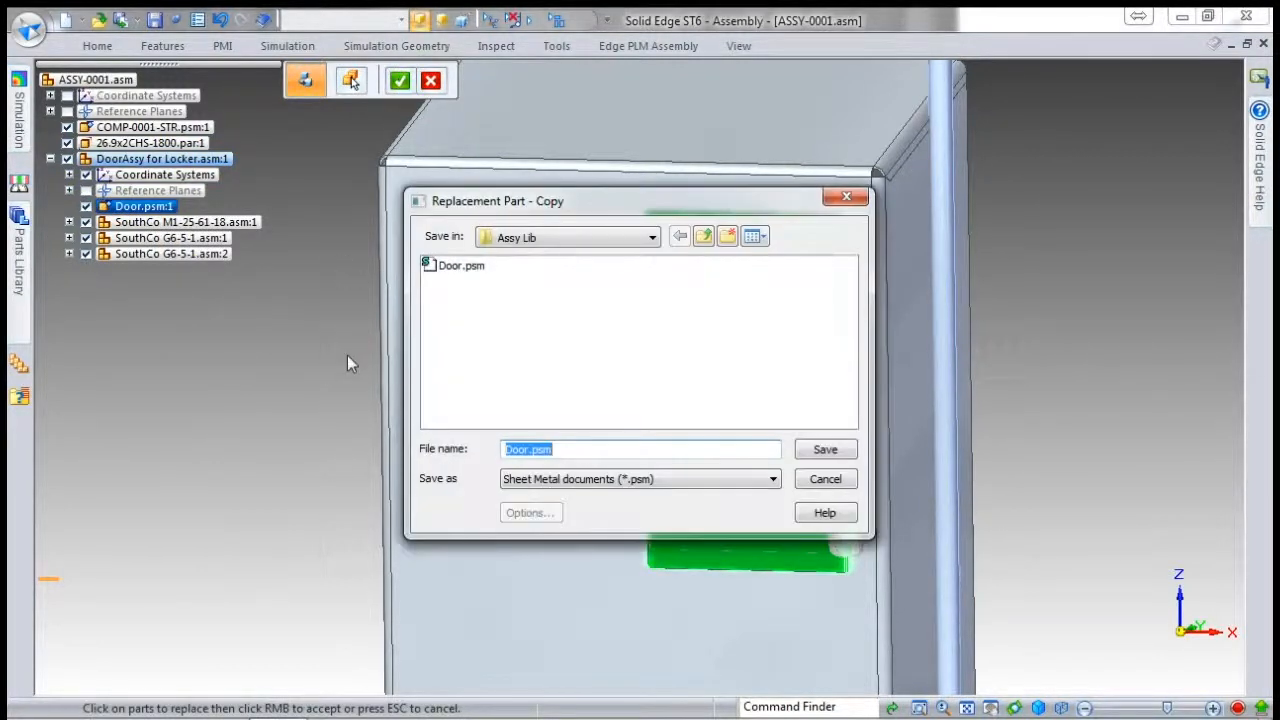
click(531, 451)
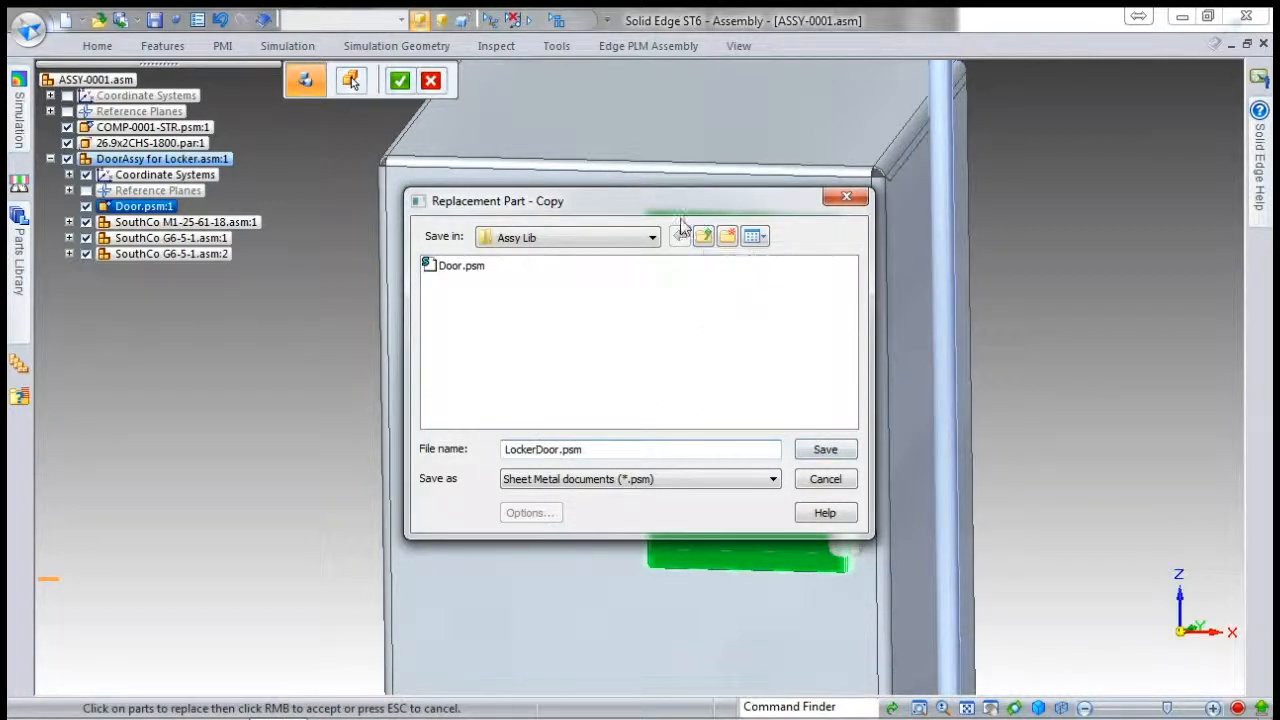
click(704, 237)
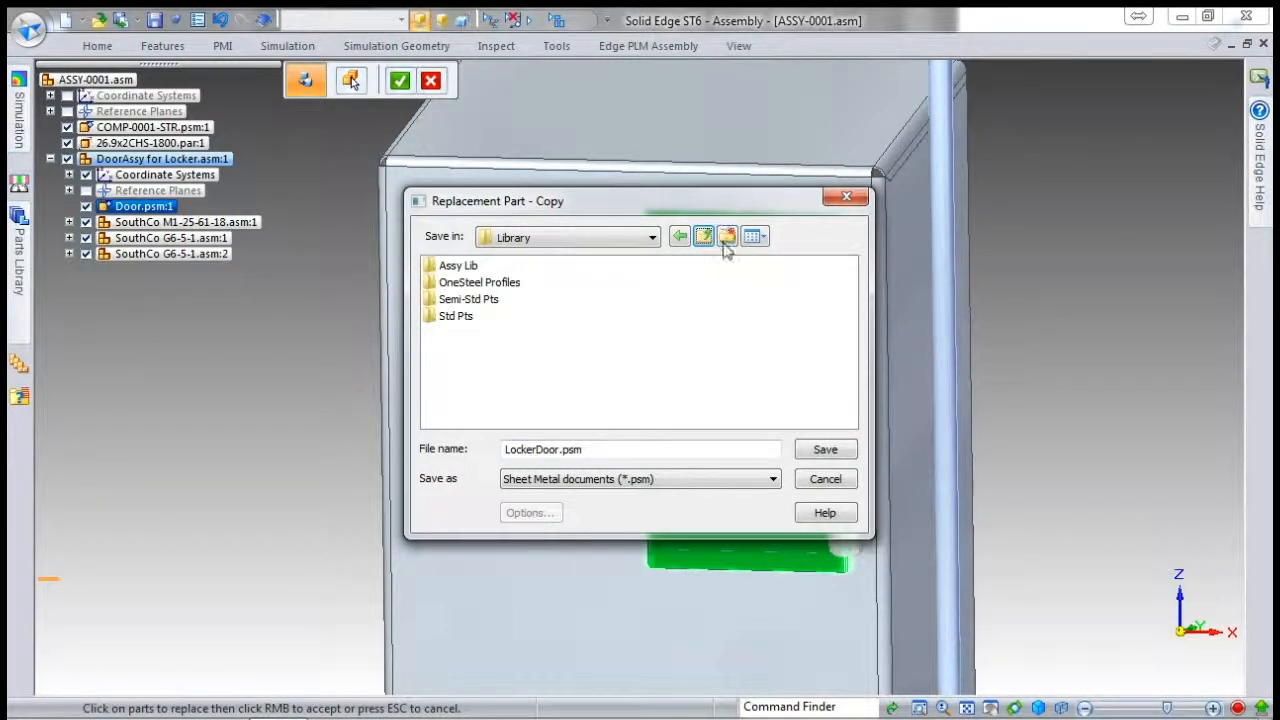
click(826, 451)
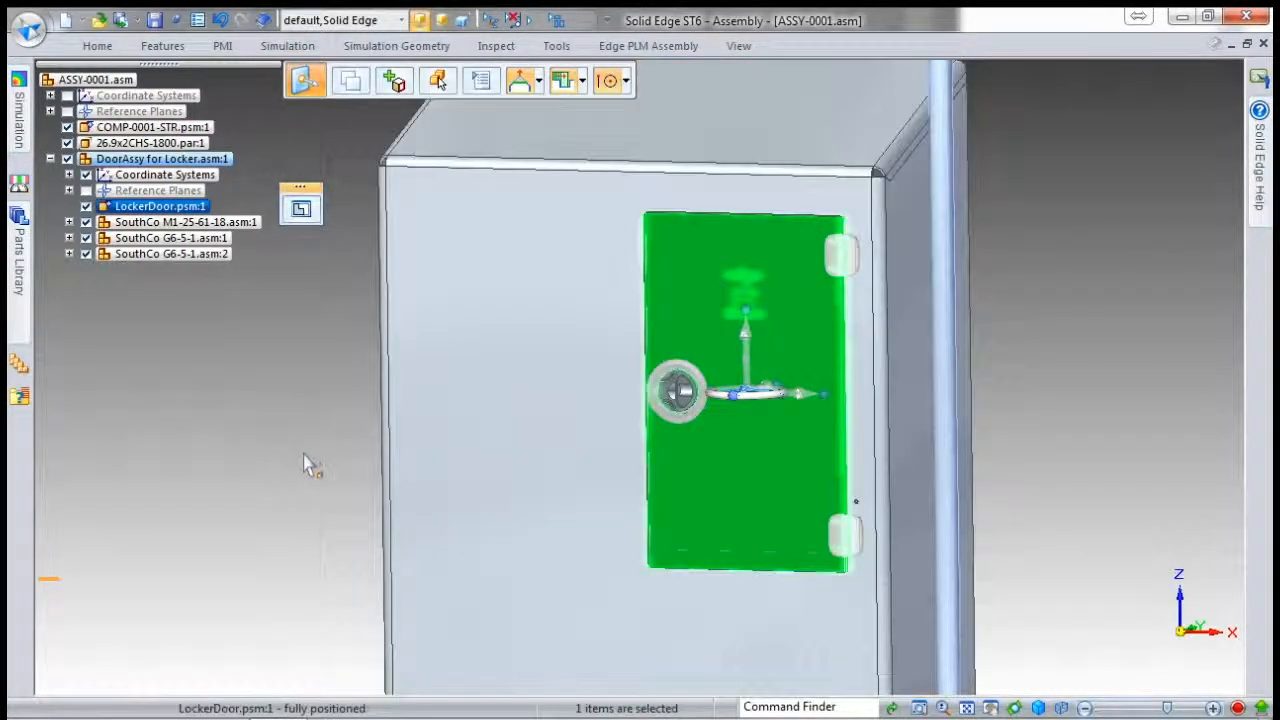
key(Escape)
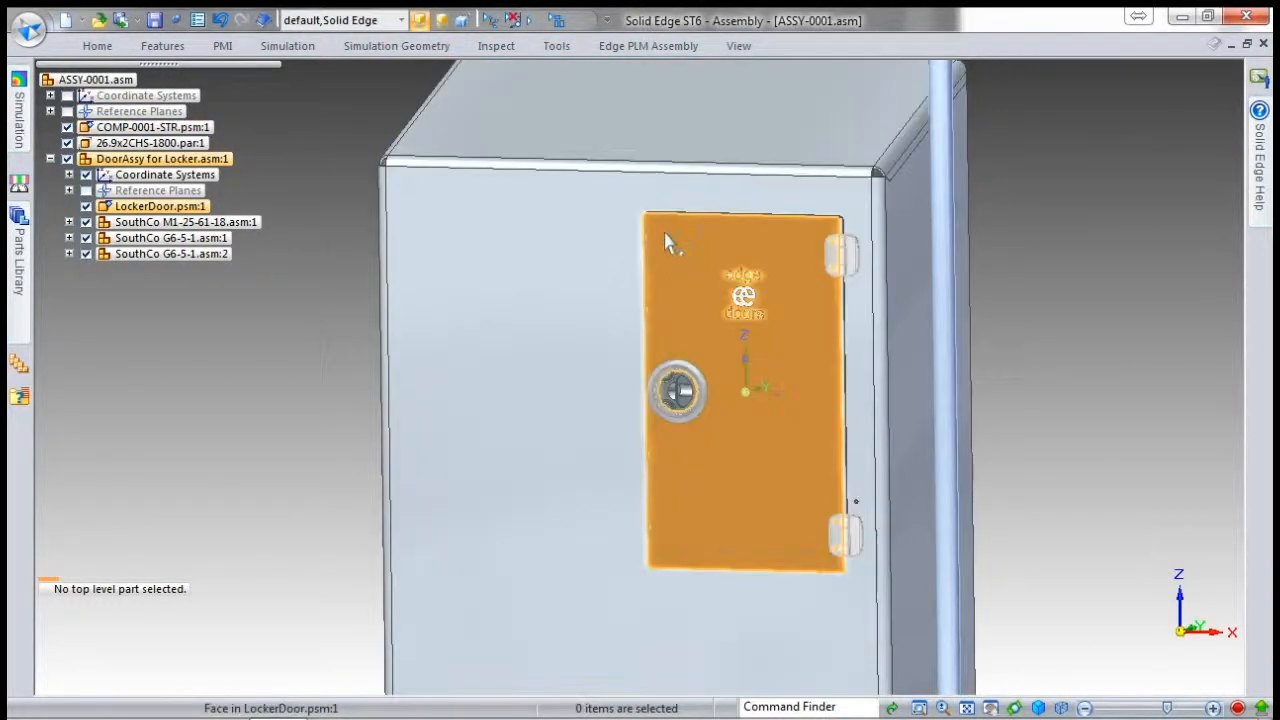
Select the LockerDoor's vertical latch-side edge face and offset the steering wheel 2 mm outward from it.
scroll(667, 243, up, 8)
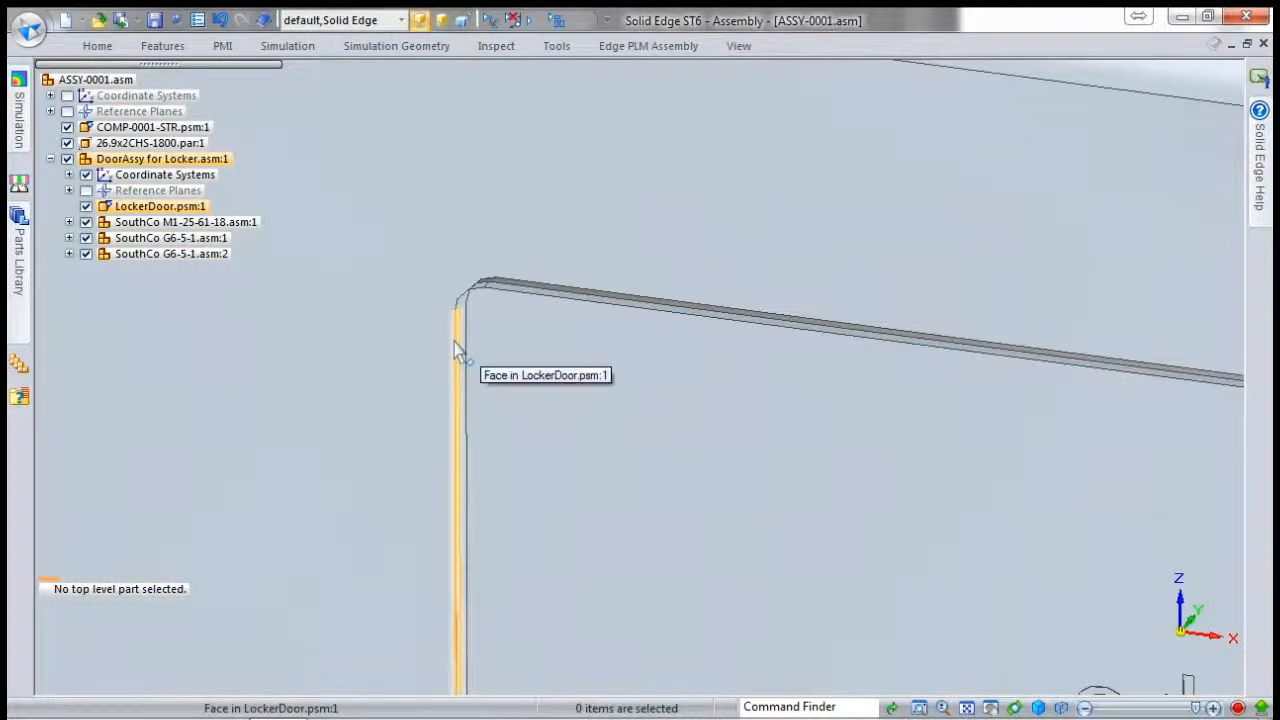
click(455, 350)
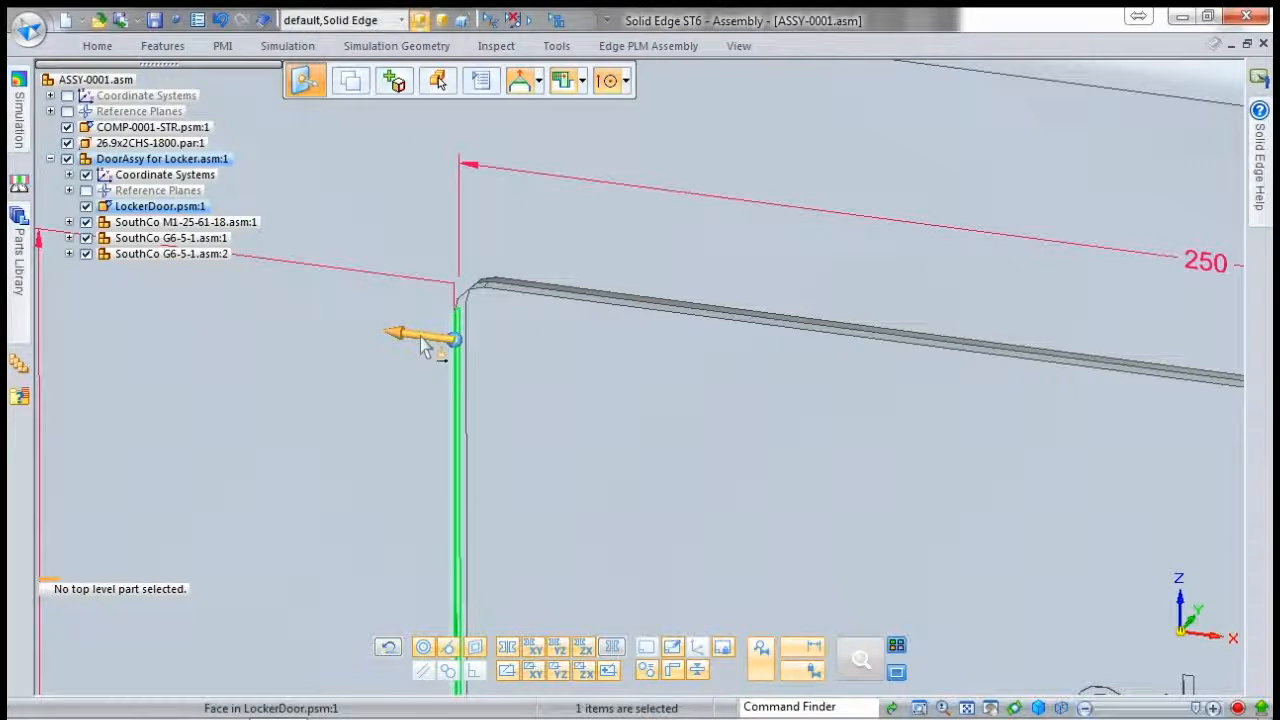
click(422, 343)
text(2)
key(Return)
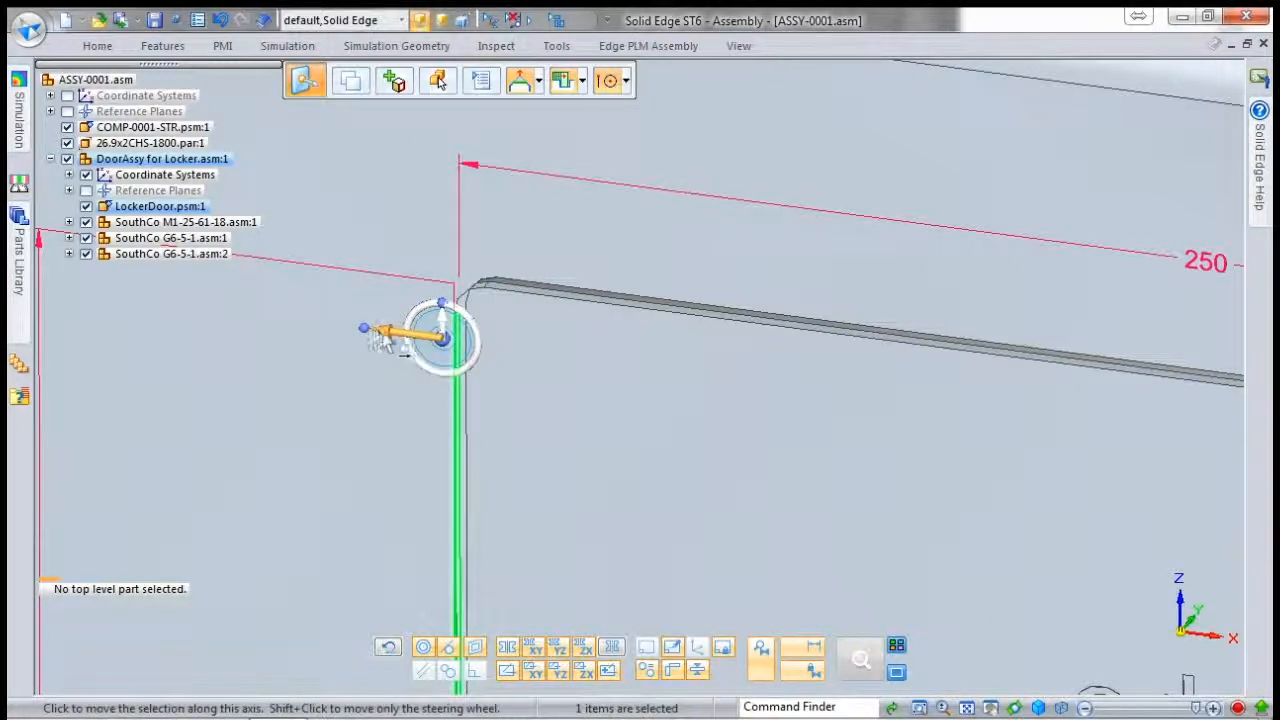
key(Escape)
Move the latch-side face 4 mm inward to the cabinet opening's edge, releasing the door's 250 mm width dimension in Solution Manager.
click(453, 347)
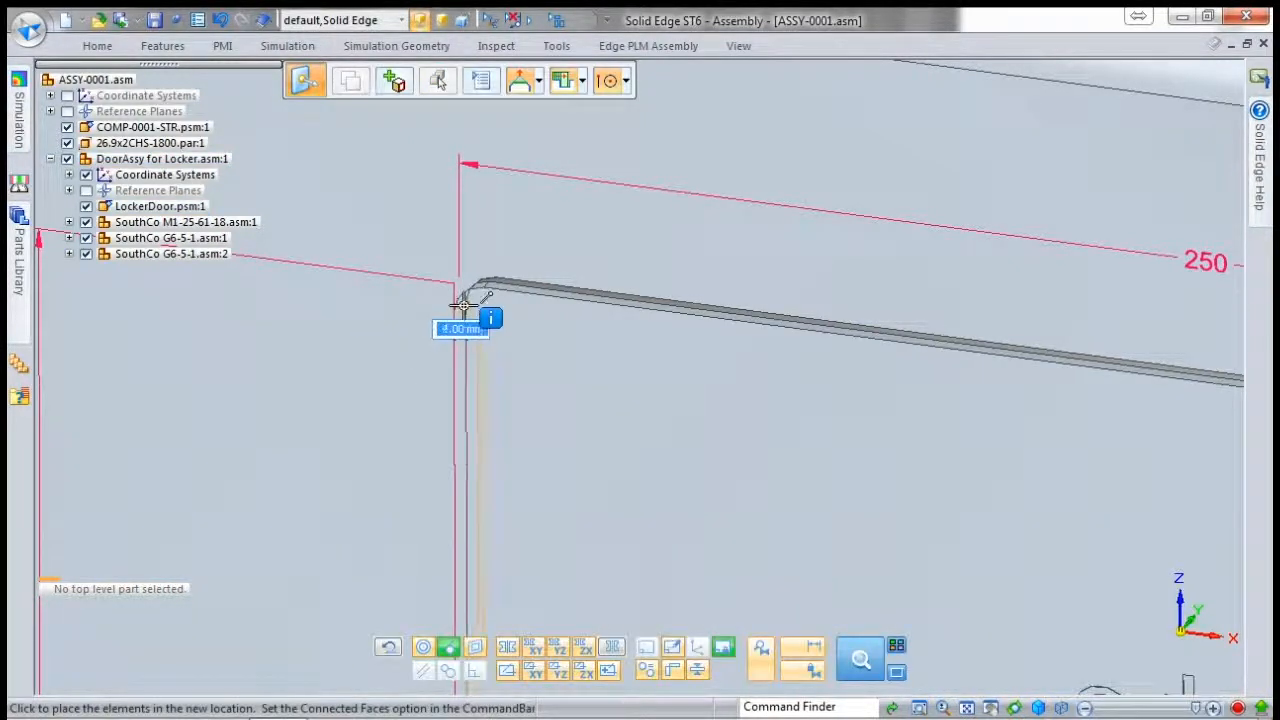
click(464, 305)
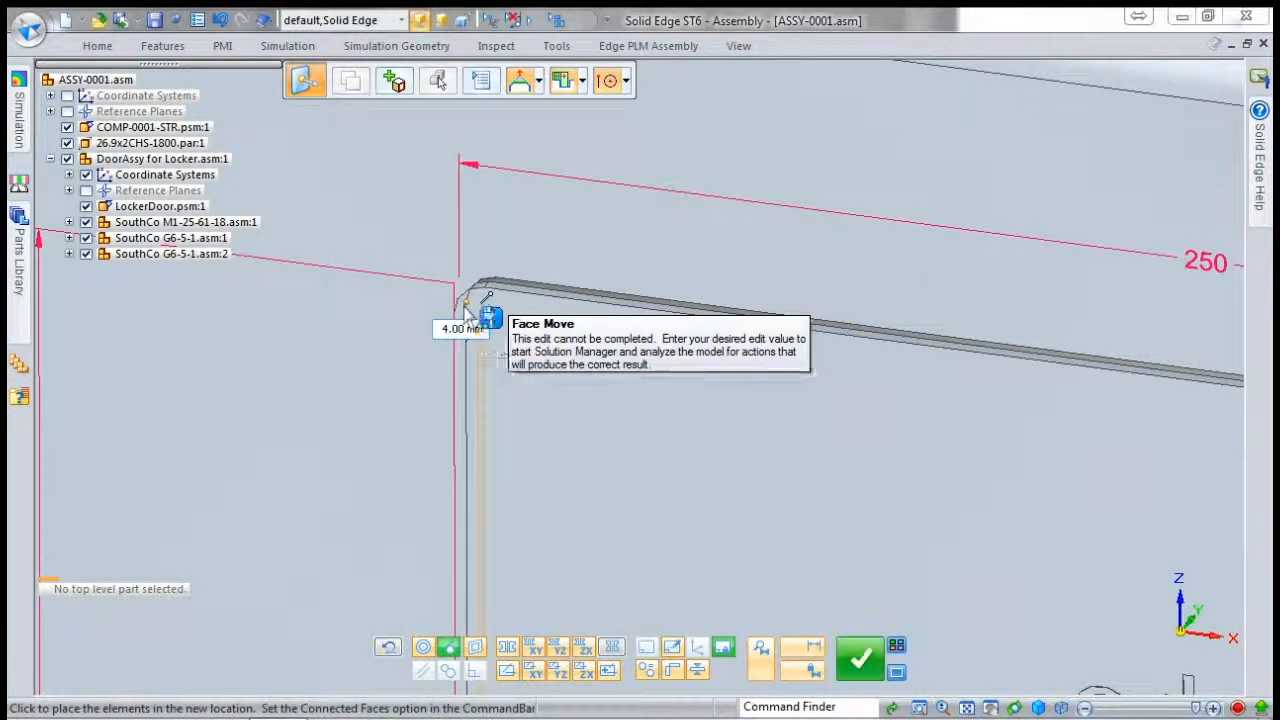
scroll(434, 360, down, 5)
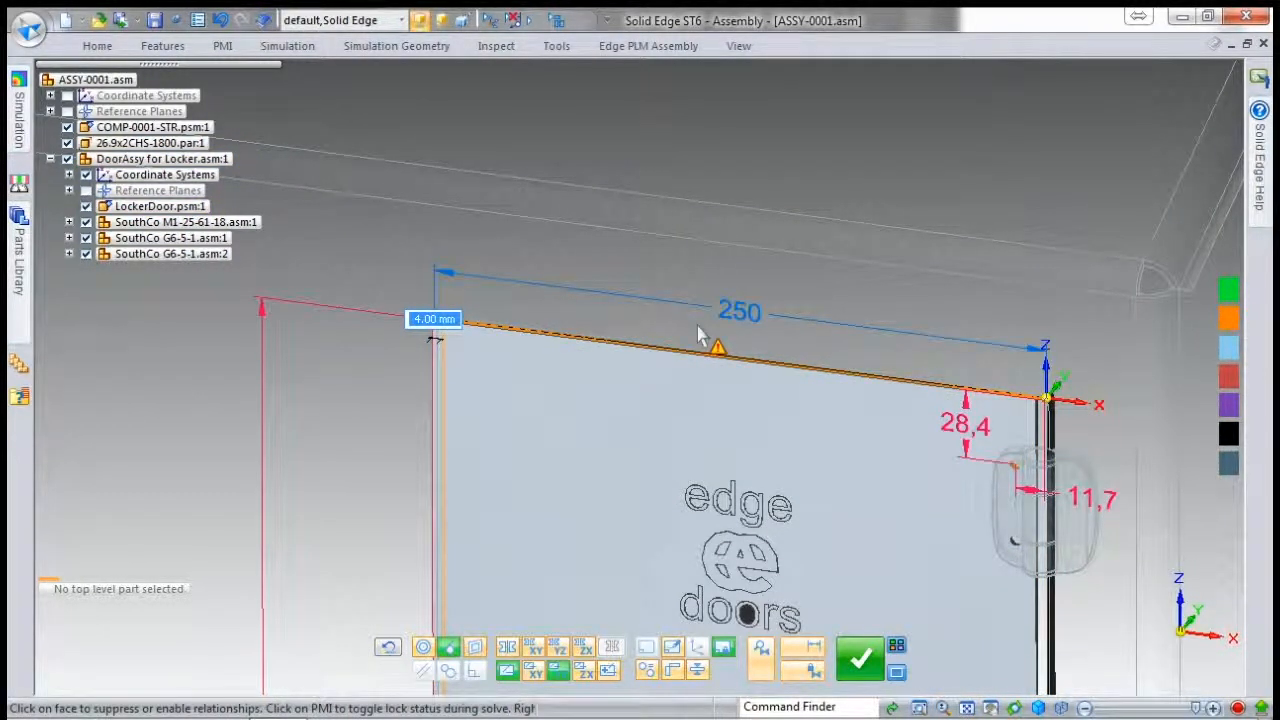
drag(698, 336, 706, 334)
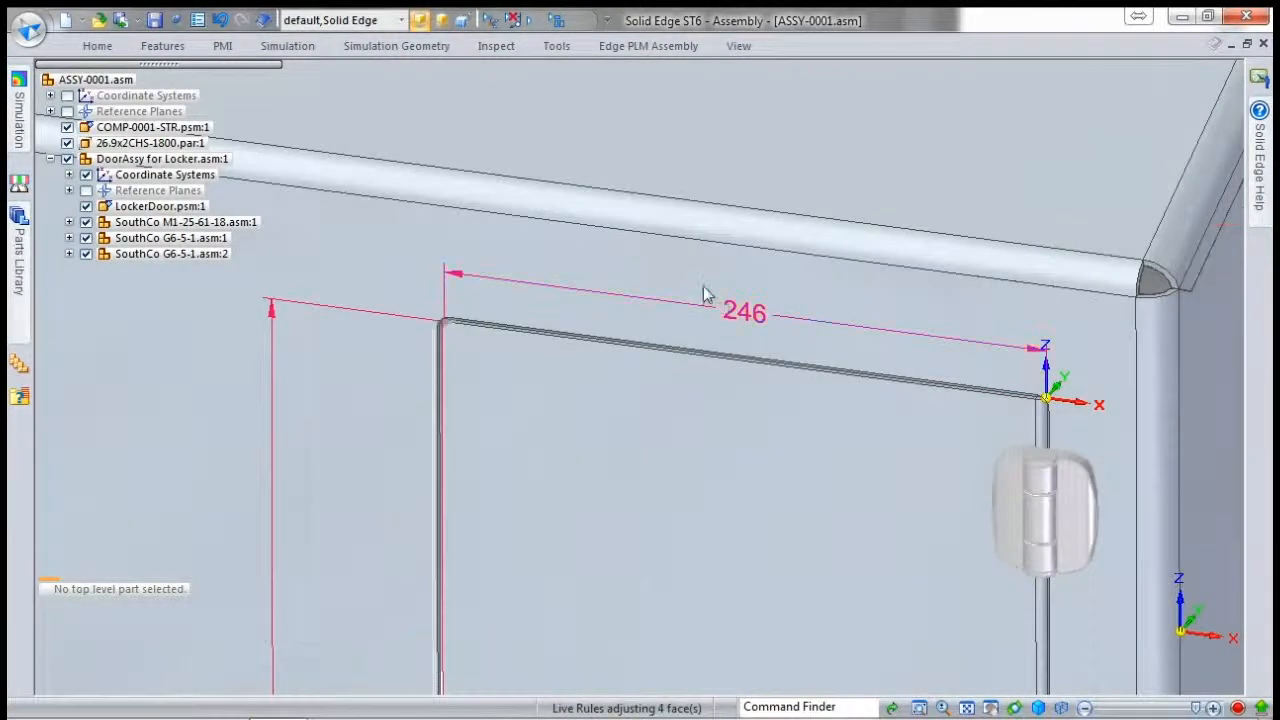
scroll(474, 240, down, 5)
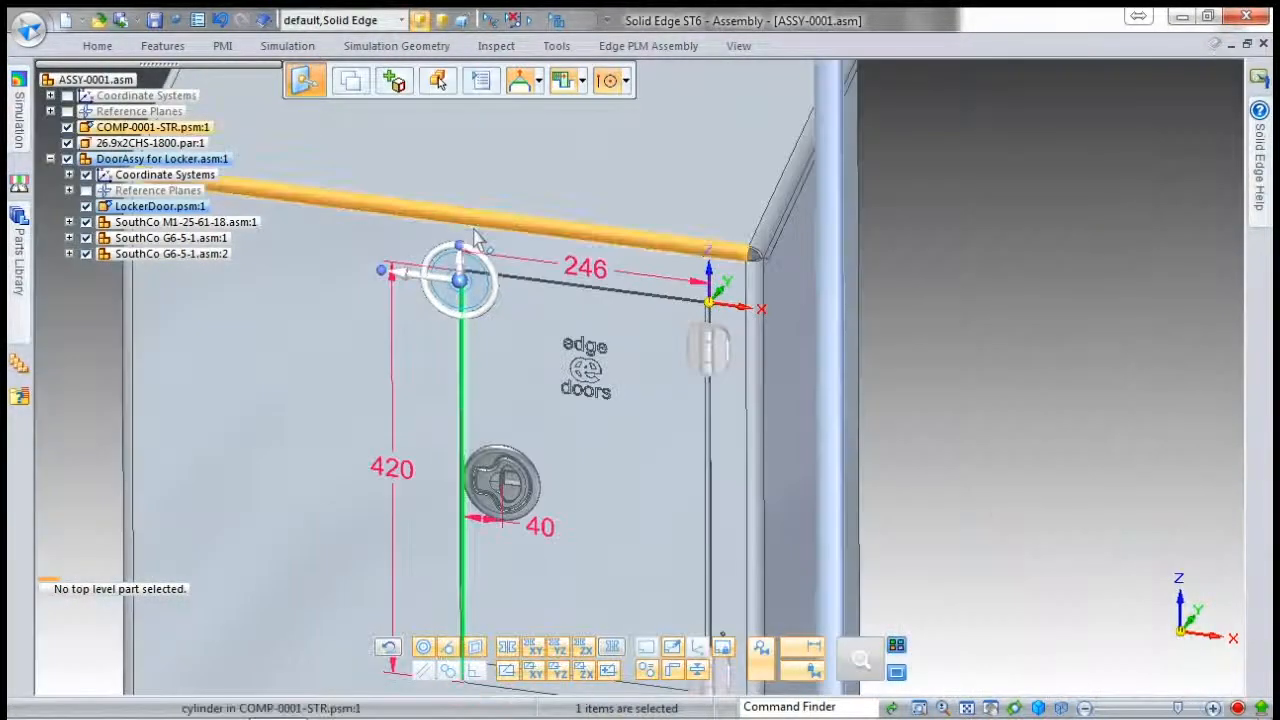
scroll(580, 484, up, 4)
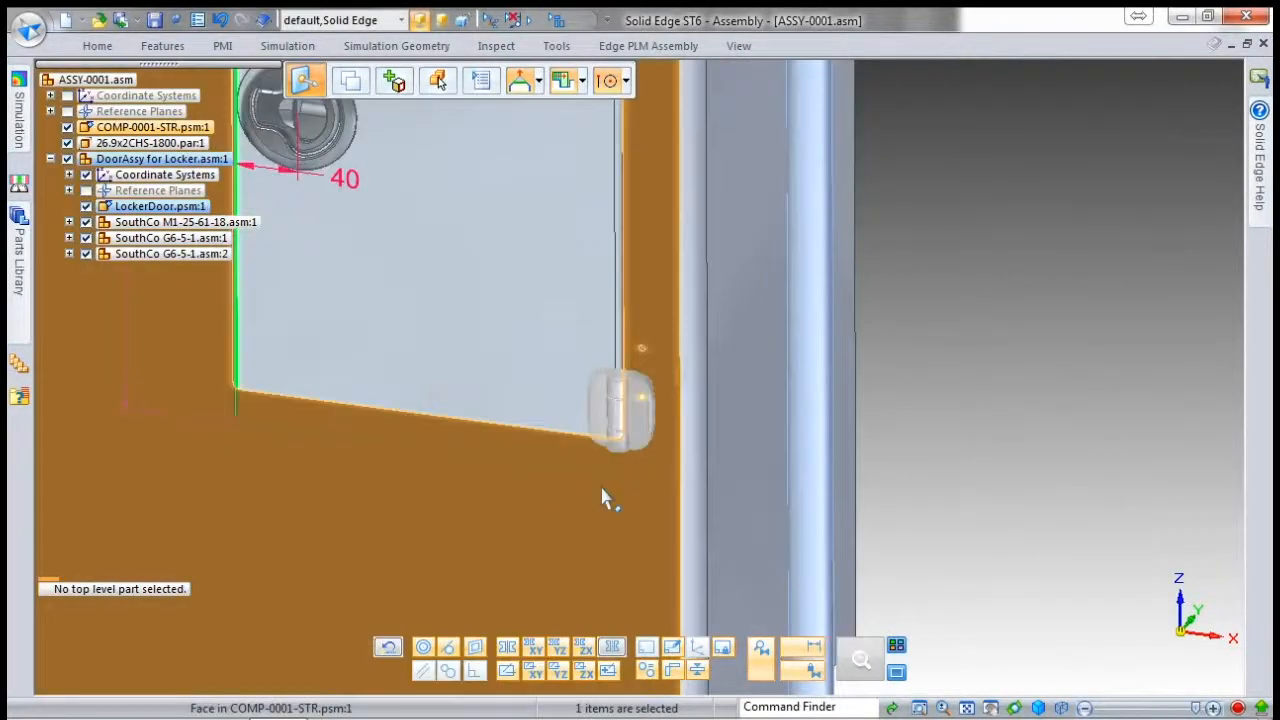
scroll(580, 501, down, 1)
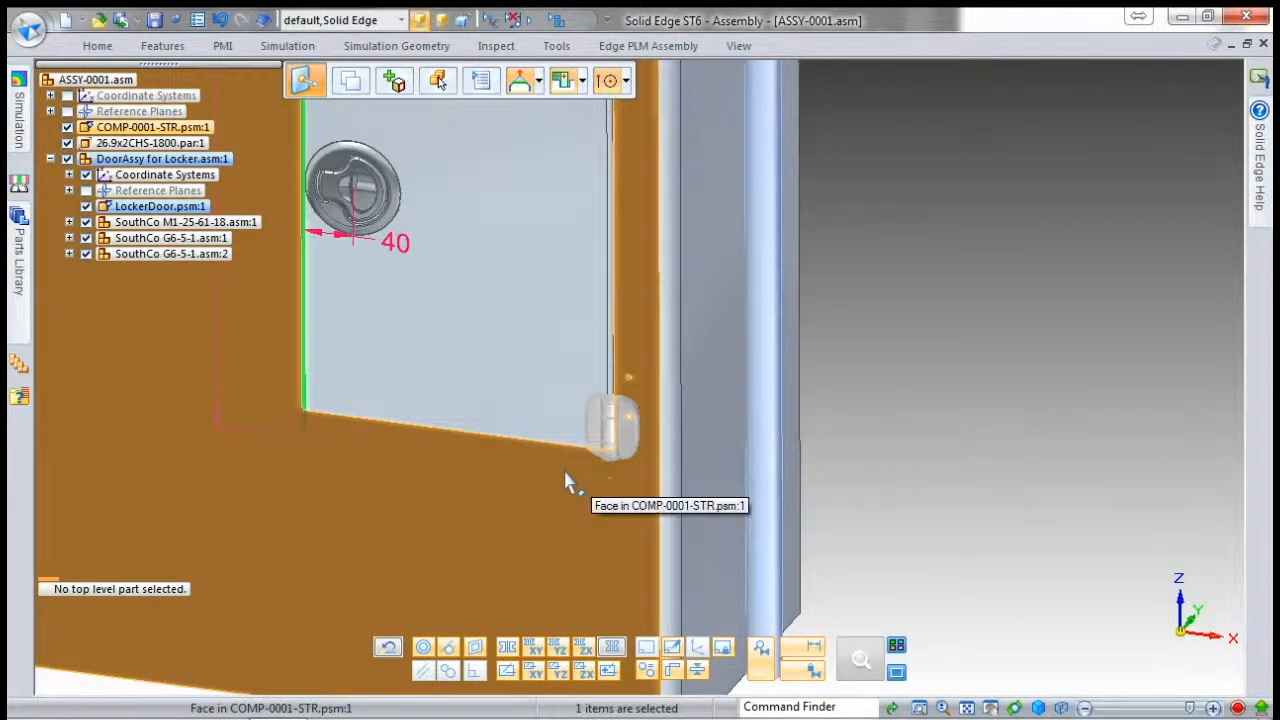
right_click(566, 478)
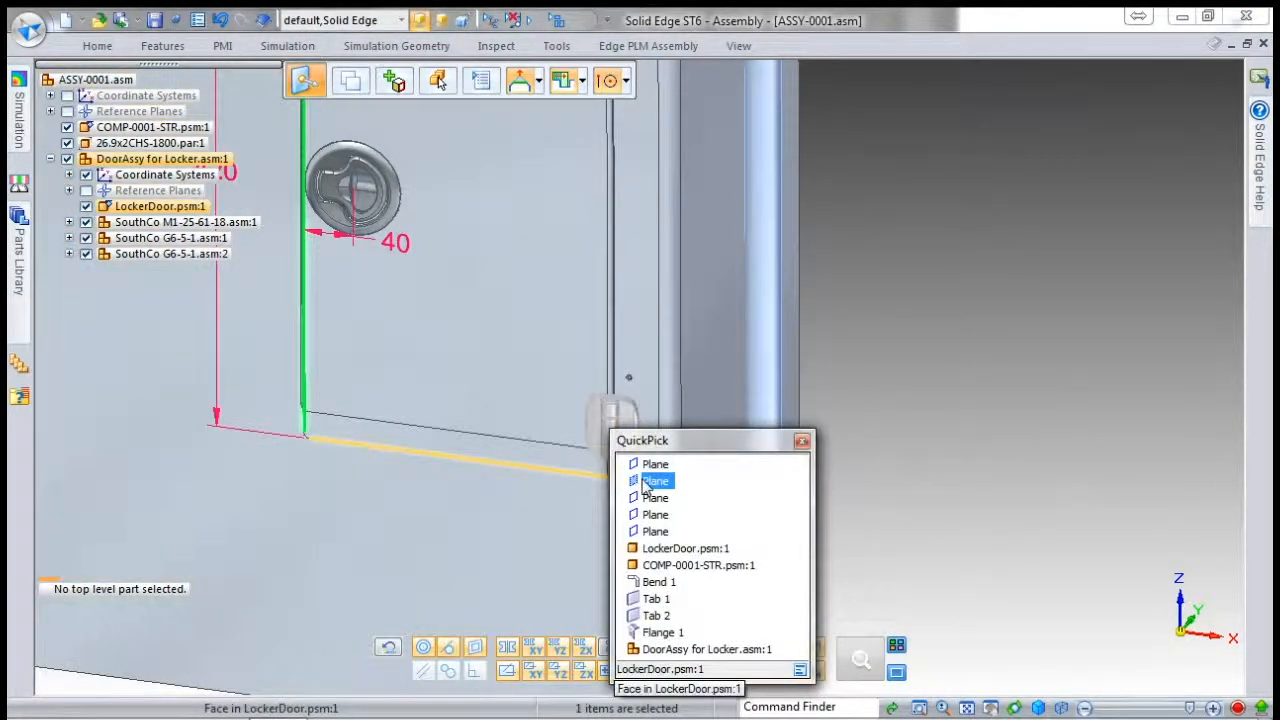
click(655, 481)
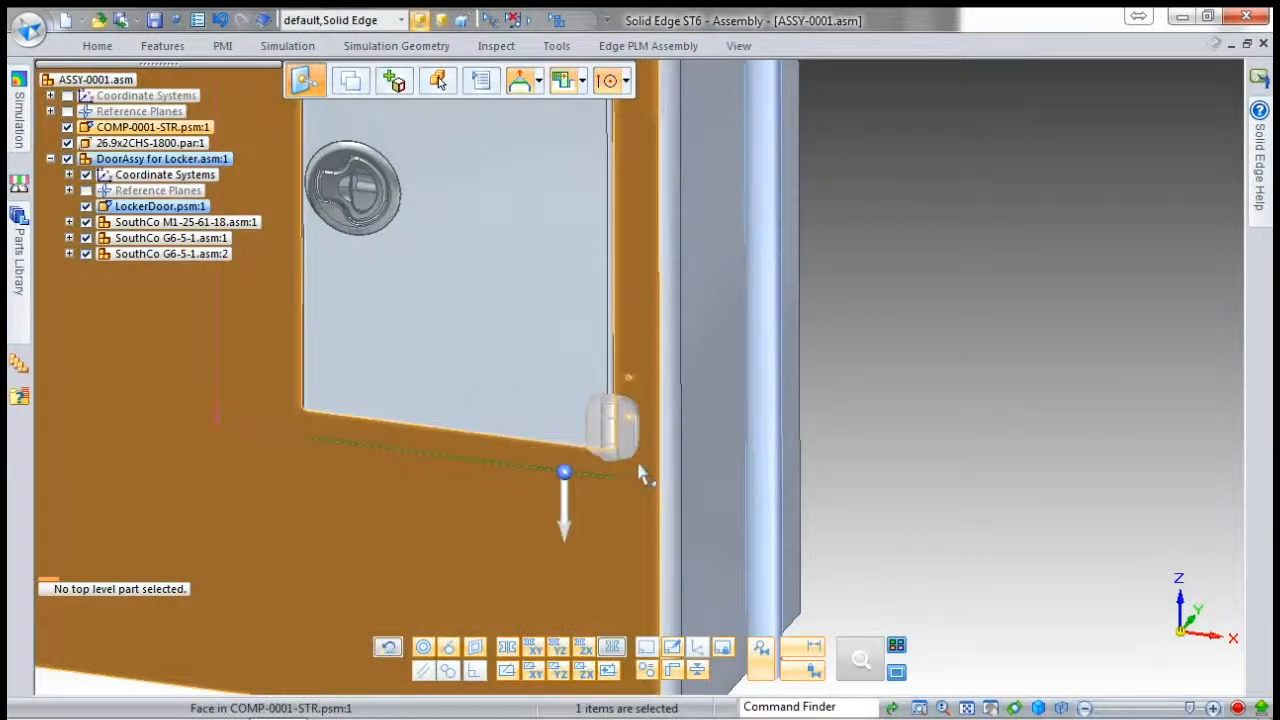
scroll(630, 446, up, 3)
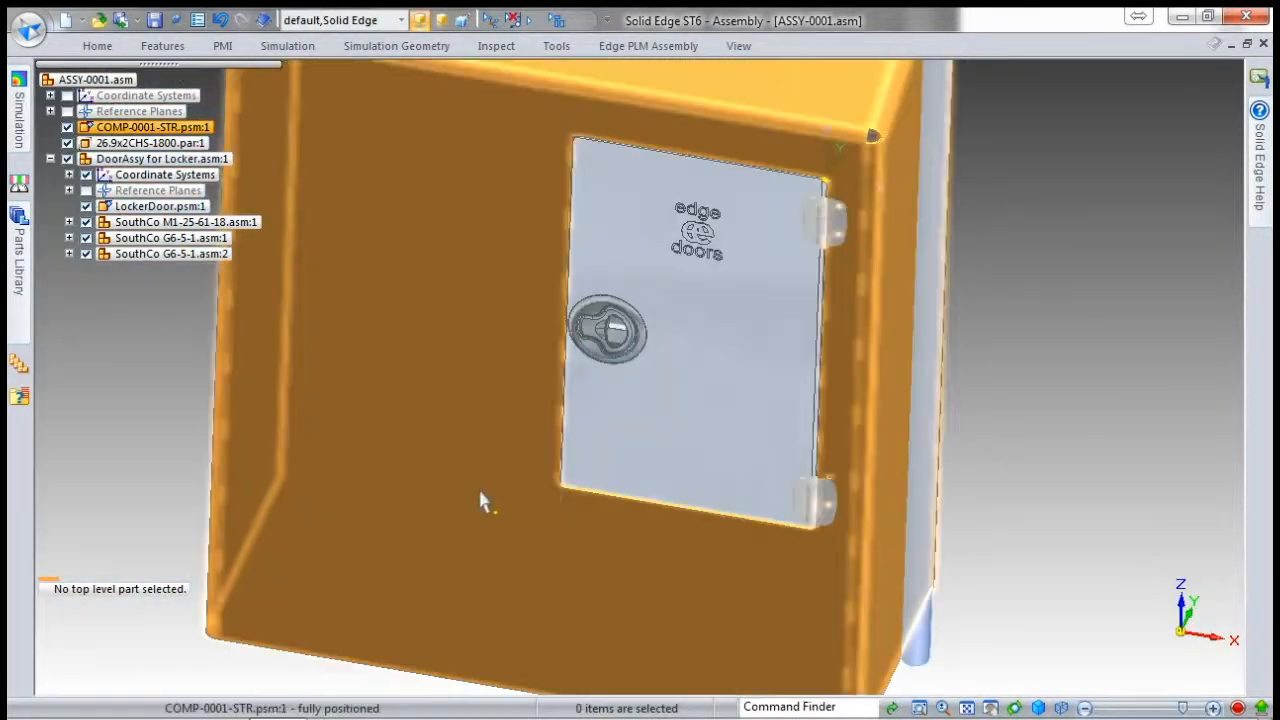
From the cabinet's inside, select the door's lower edge face and two lower hinge holes, with the steering wheel offset 2 mm below that edge.
middle_drag(489, 487, 1029, 520)
scroll(483, 480, up, 4)
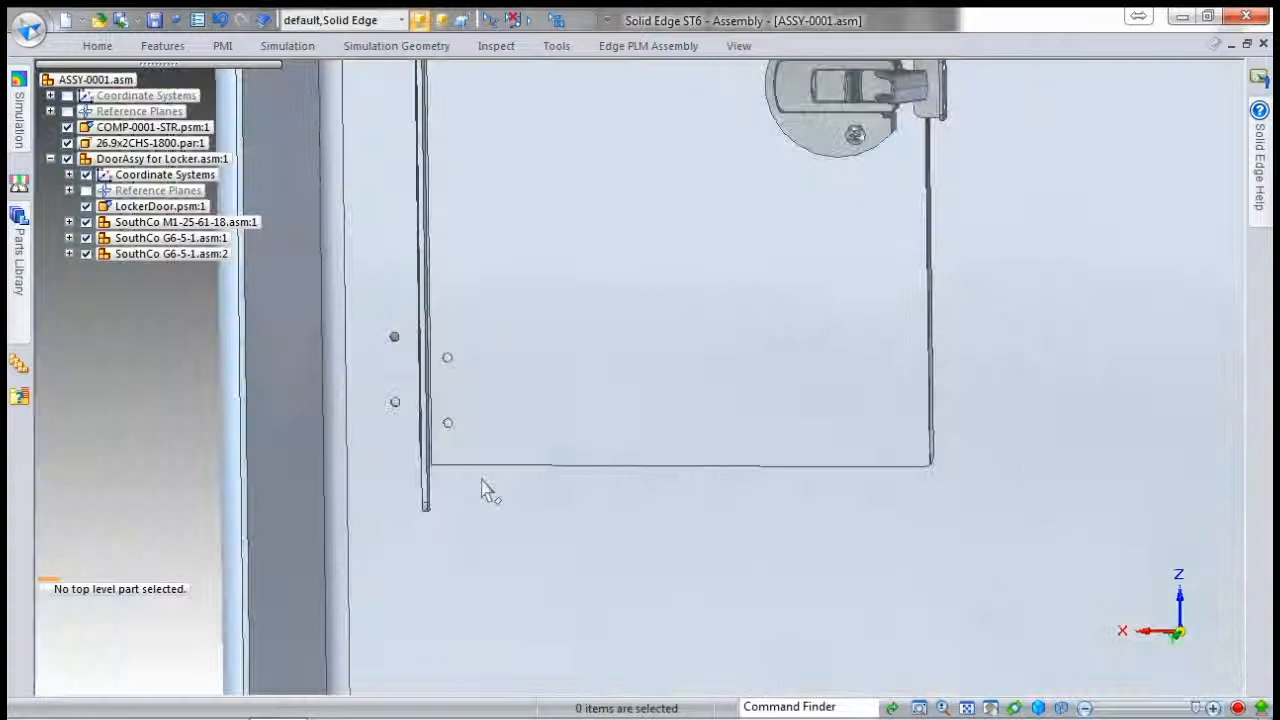
click(456, 517)
ctrl+click(446, 412)
ctrl+click(440, 328)
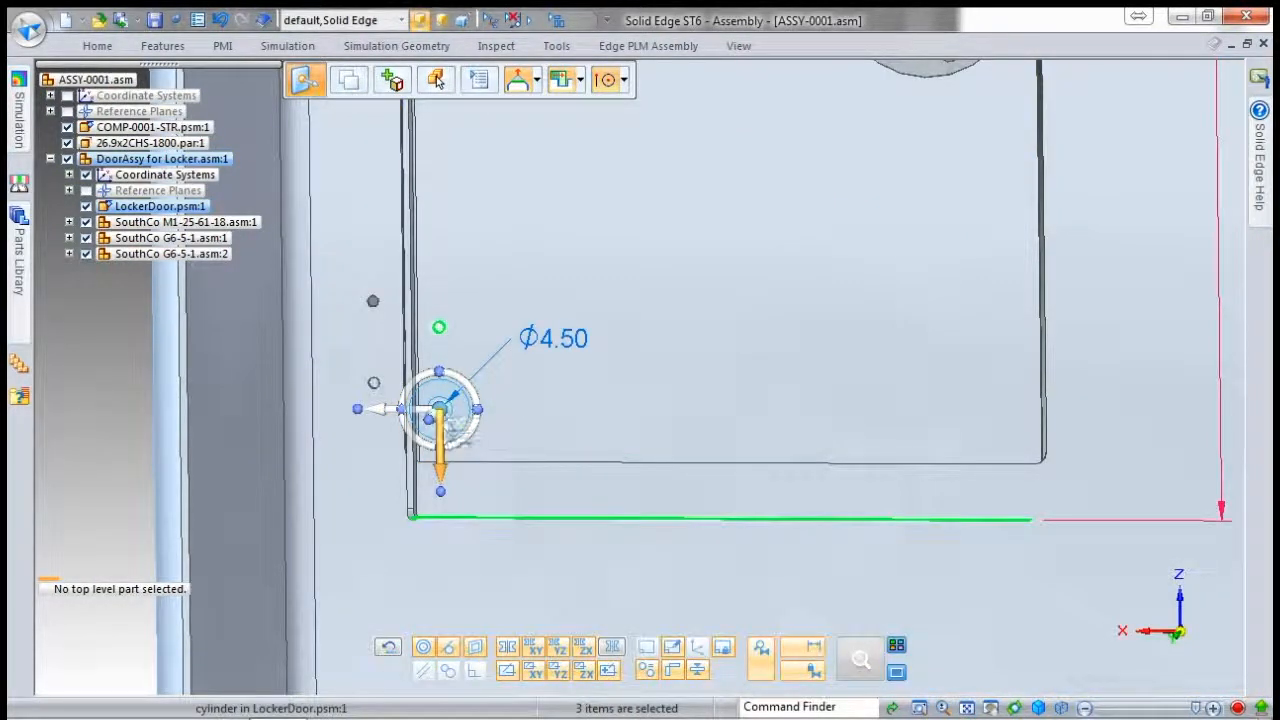
drag(440, 410, 484, 518)
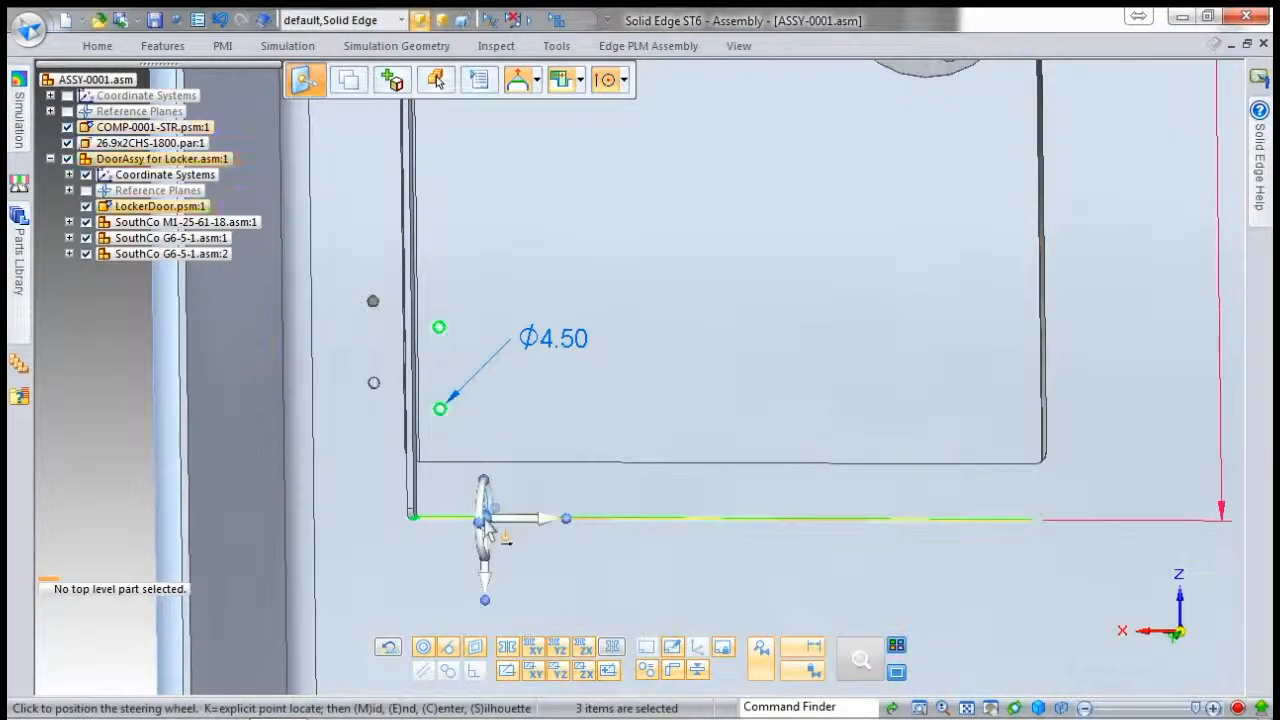
click(485, 575)
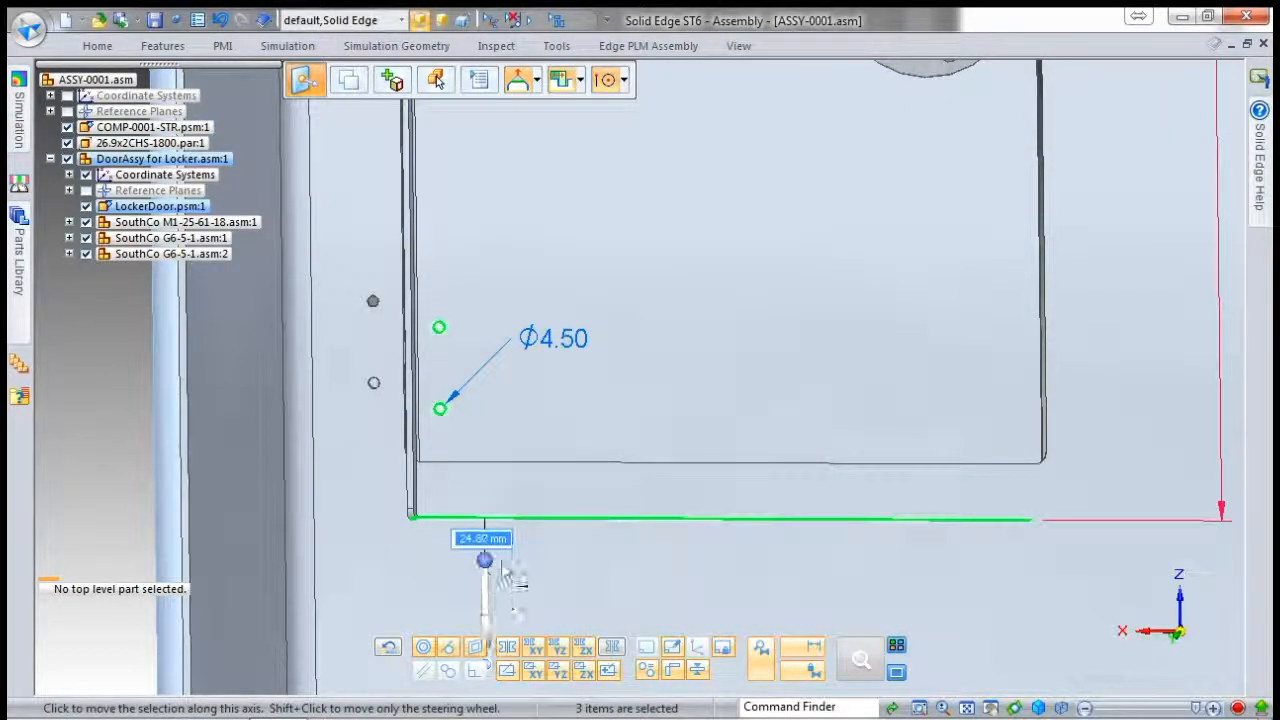
text(2)
key(Return)
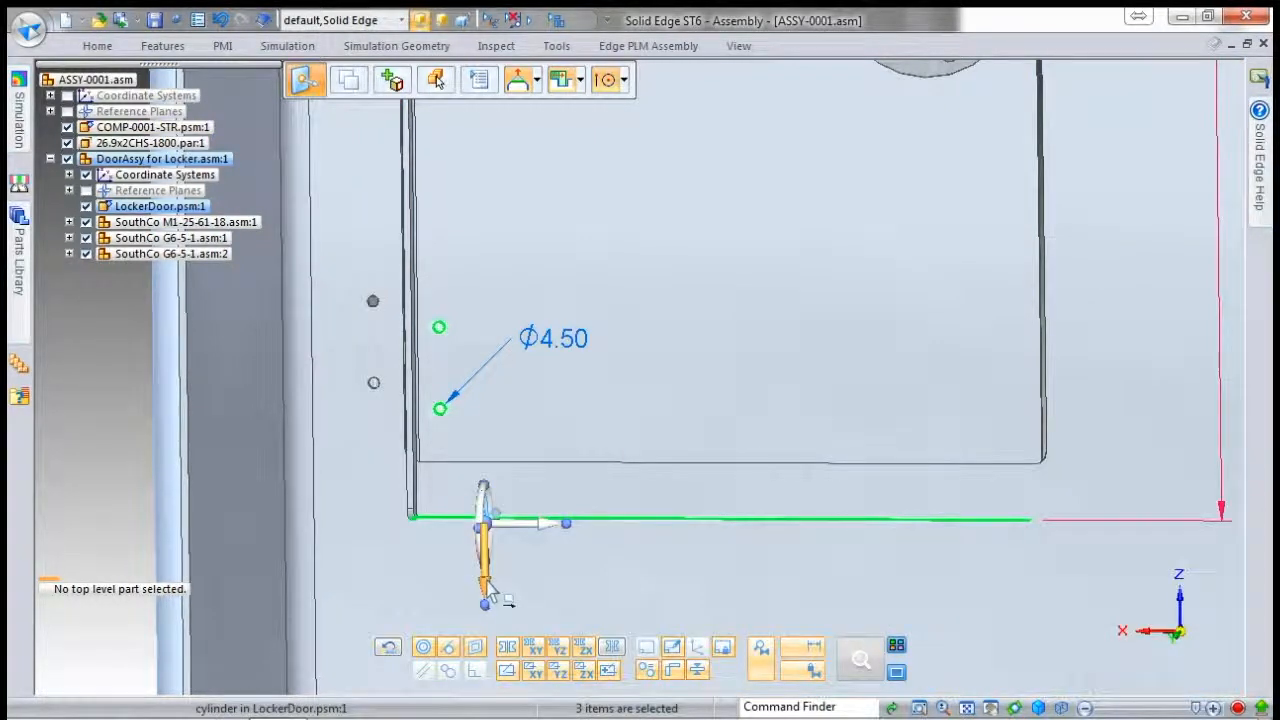
Move the selected face and holes 24 mm up to the opening's lower edge, releasing the door's 420 mm height dimension in Solution Manager.
click(486, 584)
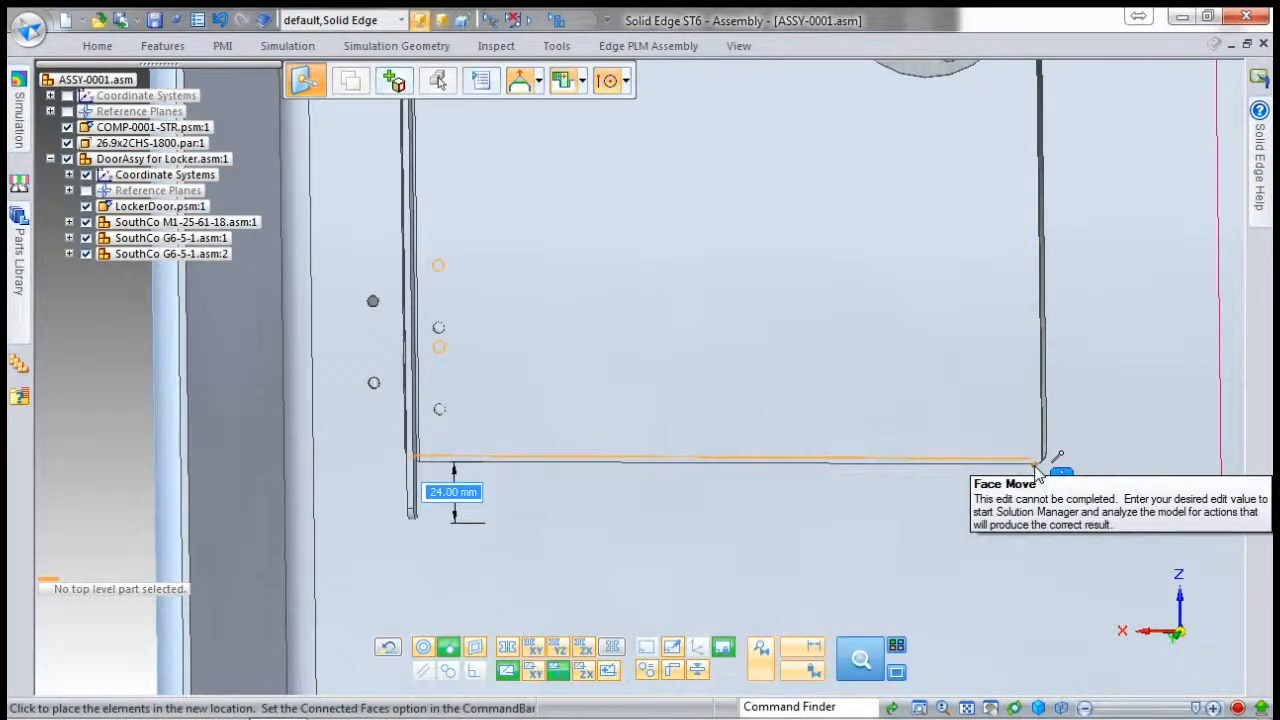
click(1036, 474)
scroll(770, 575, down, 2)
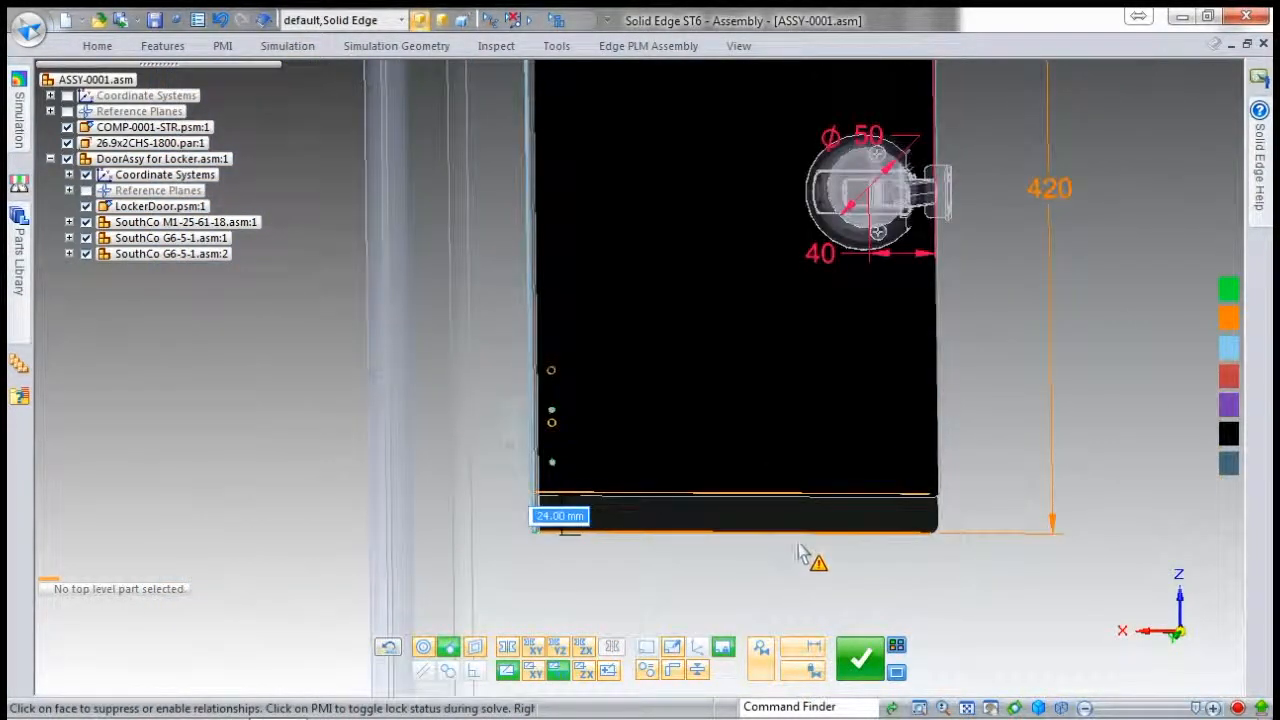
click(1046, 215)
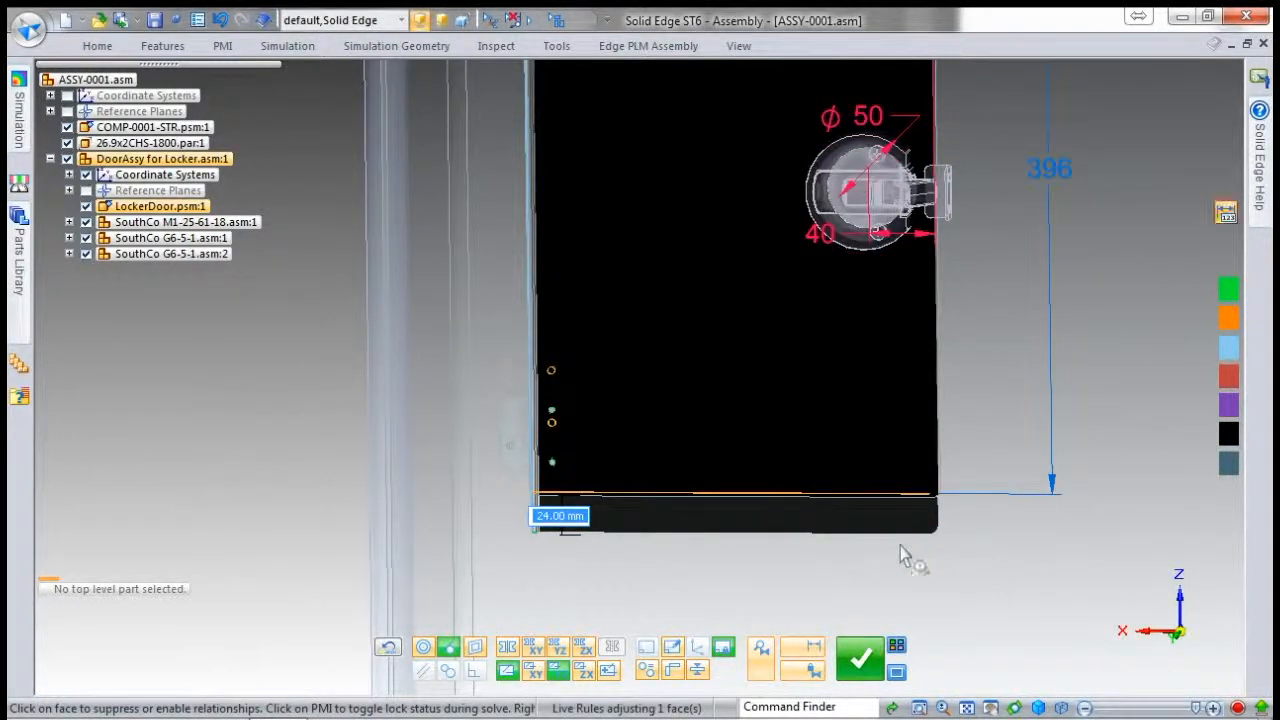
right_click(630, 540)
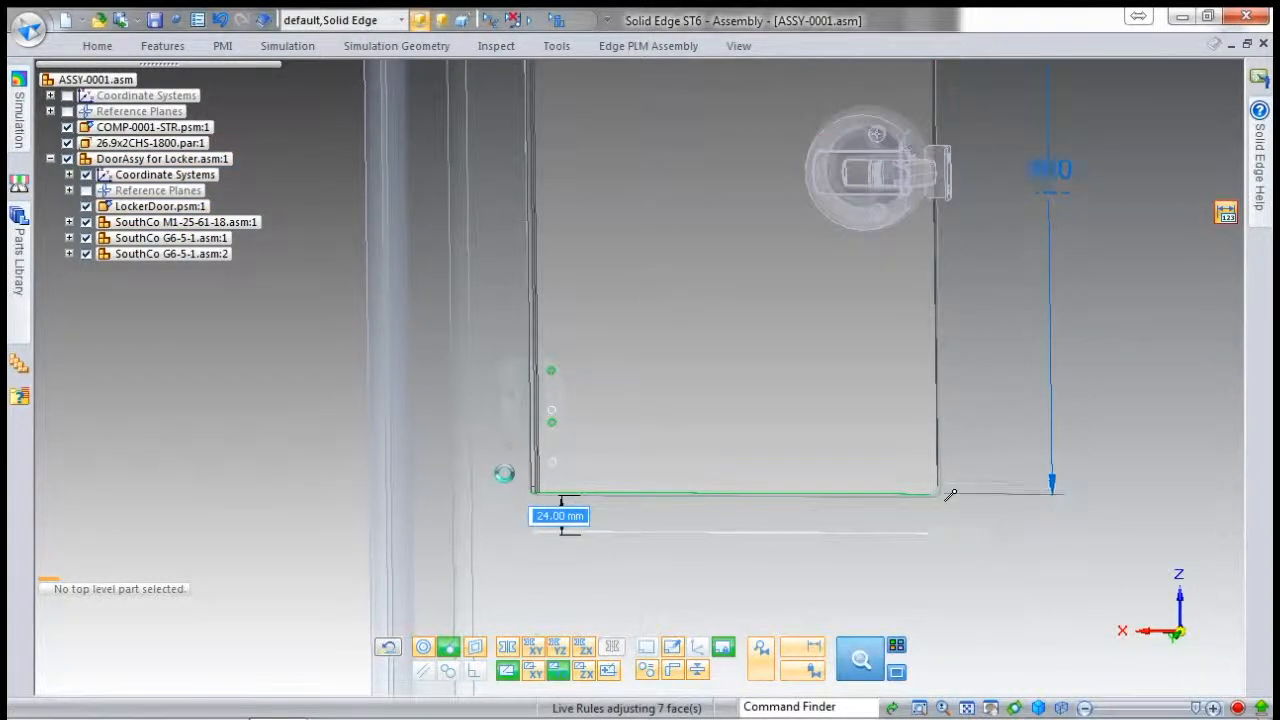
key(Escape)
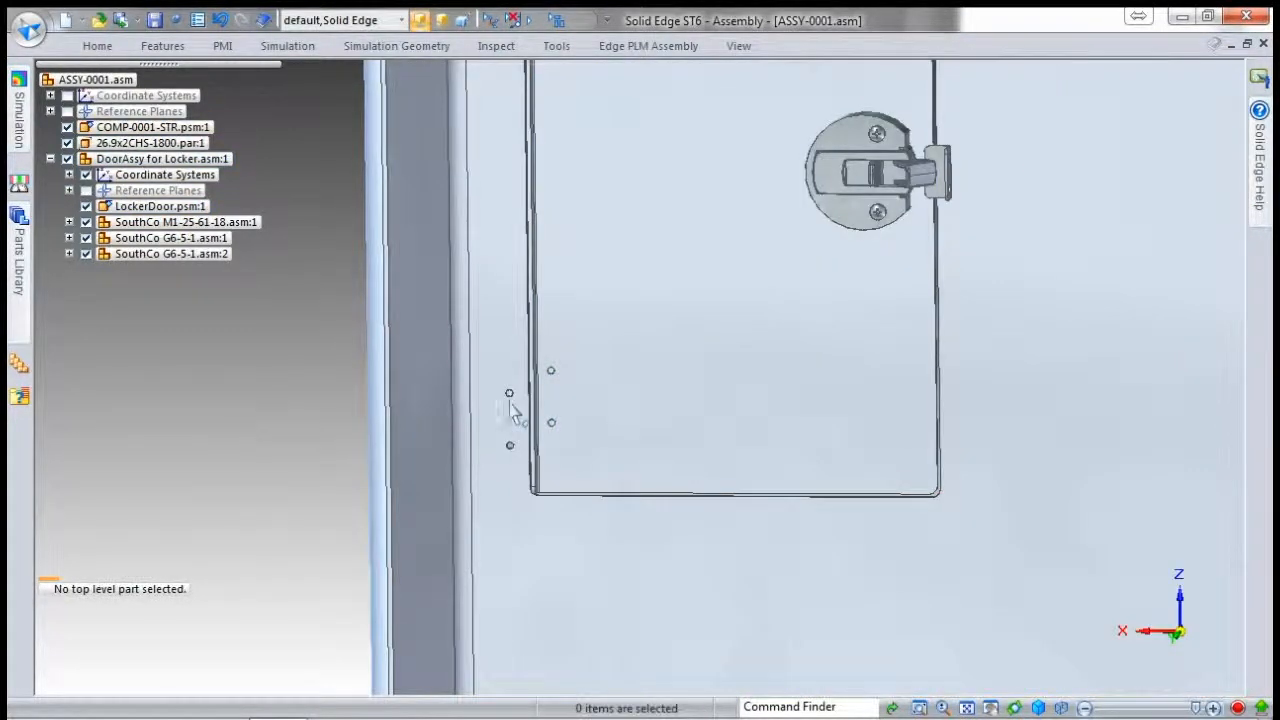
Move the cabinet's two lower hinge holes vertically to line up with the door's lower hinge holes, then clear the selection.
scroll(509, 405, up, 3)
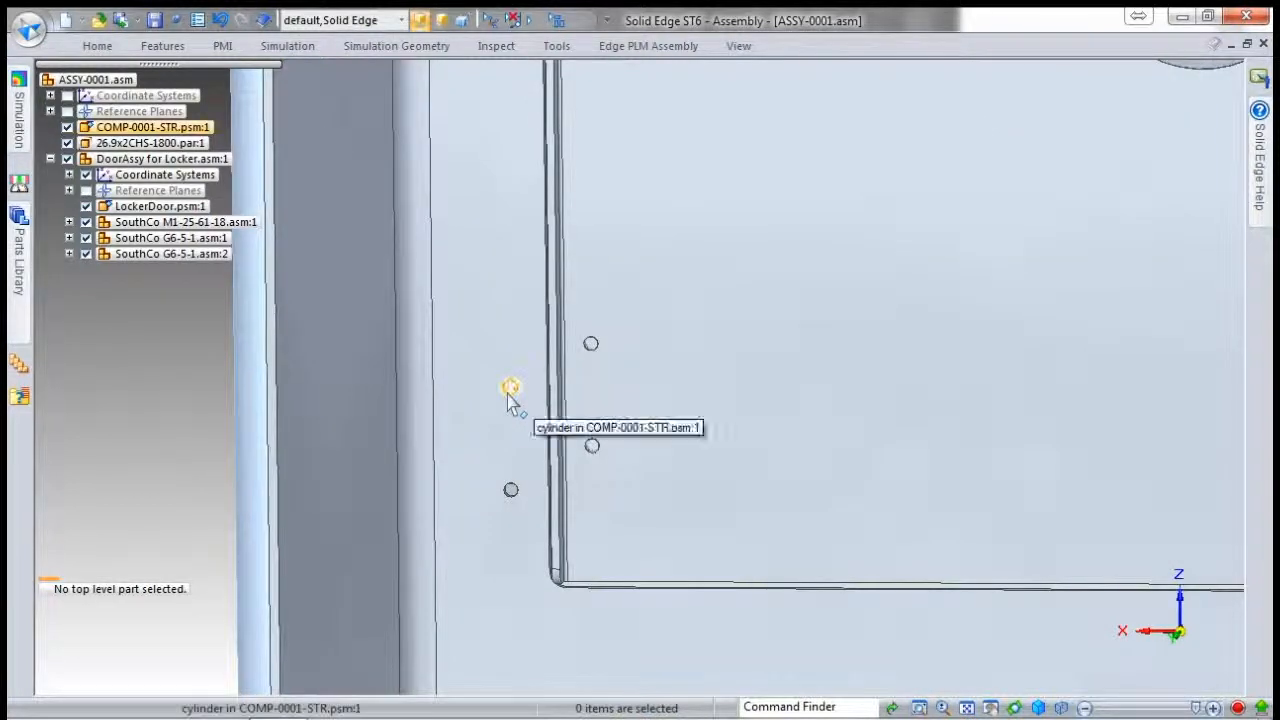
click(508, 396)
ctrl+click(524, 494)
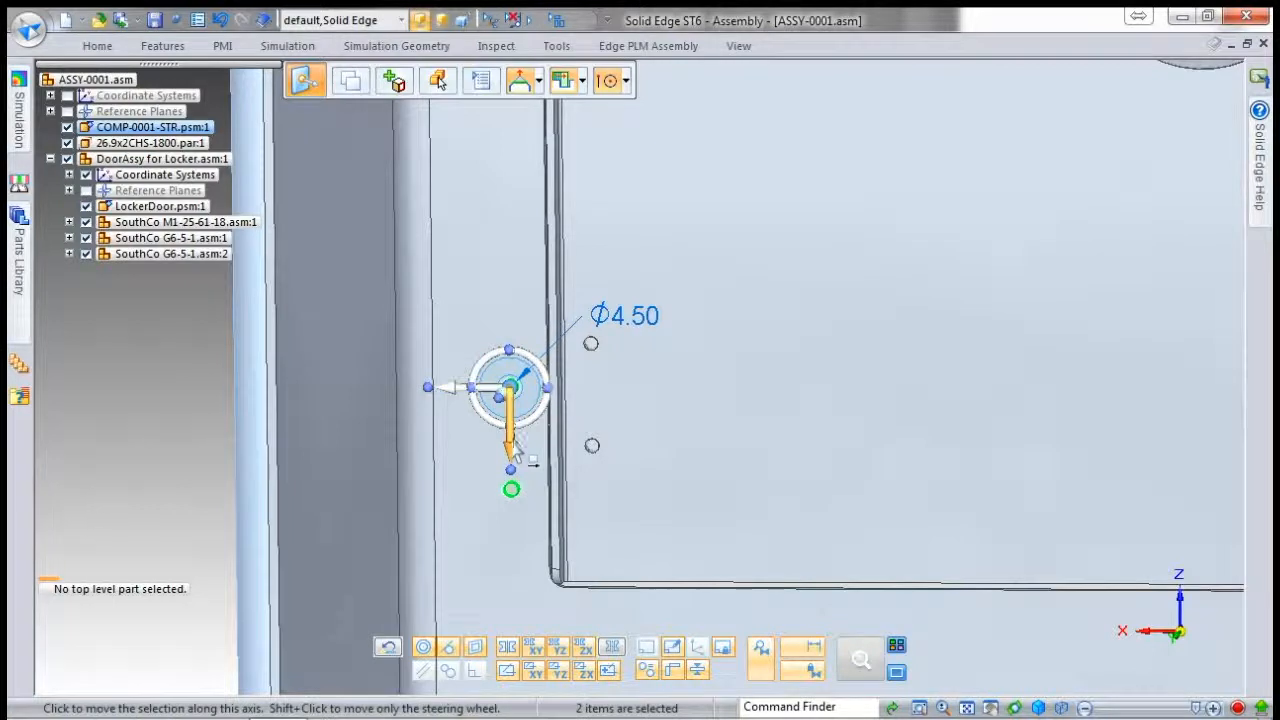
click(510, 450)
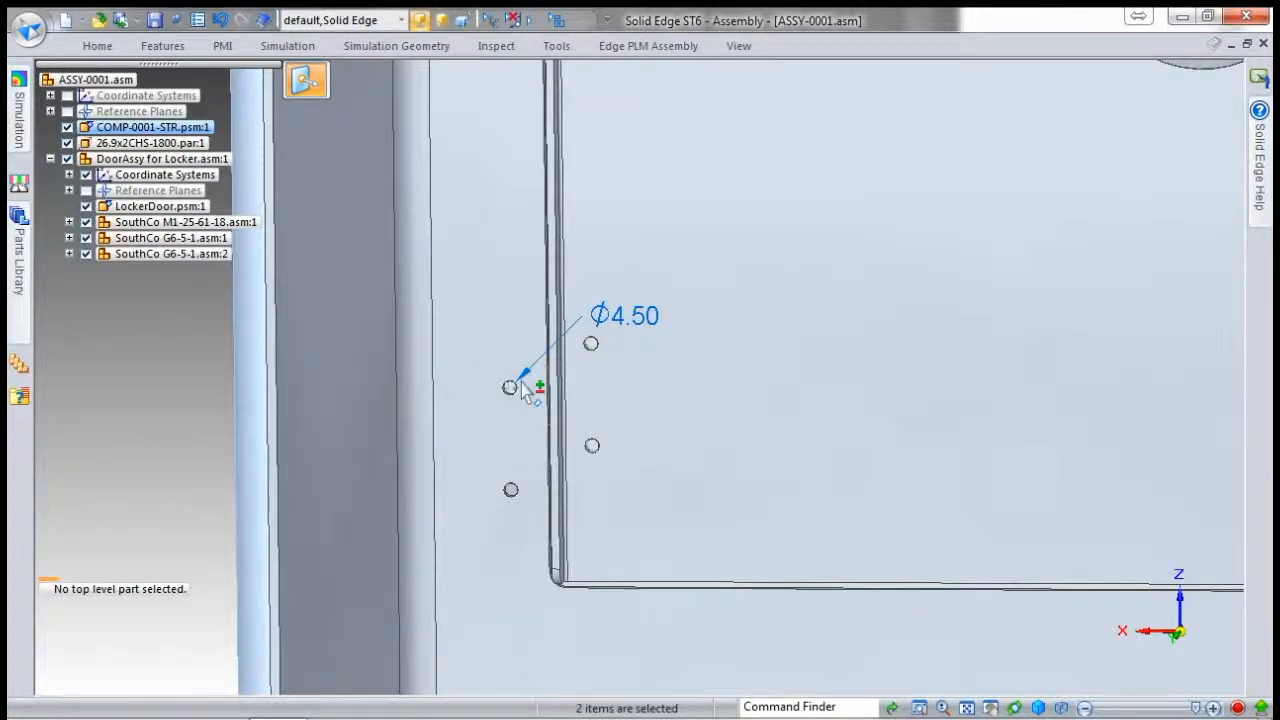
click(595, 341)
click(650, 362)
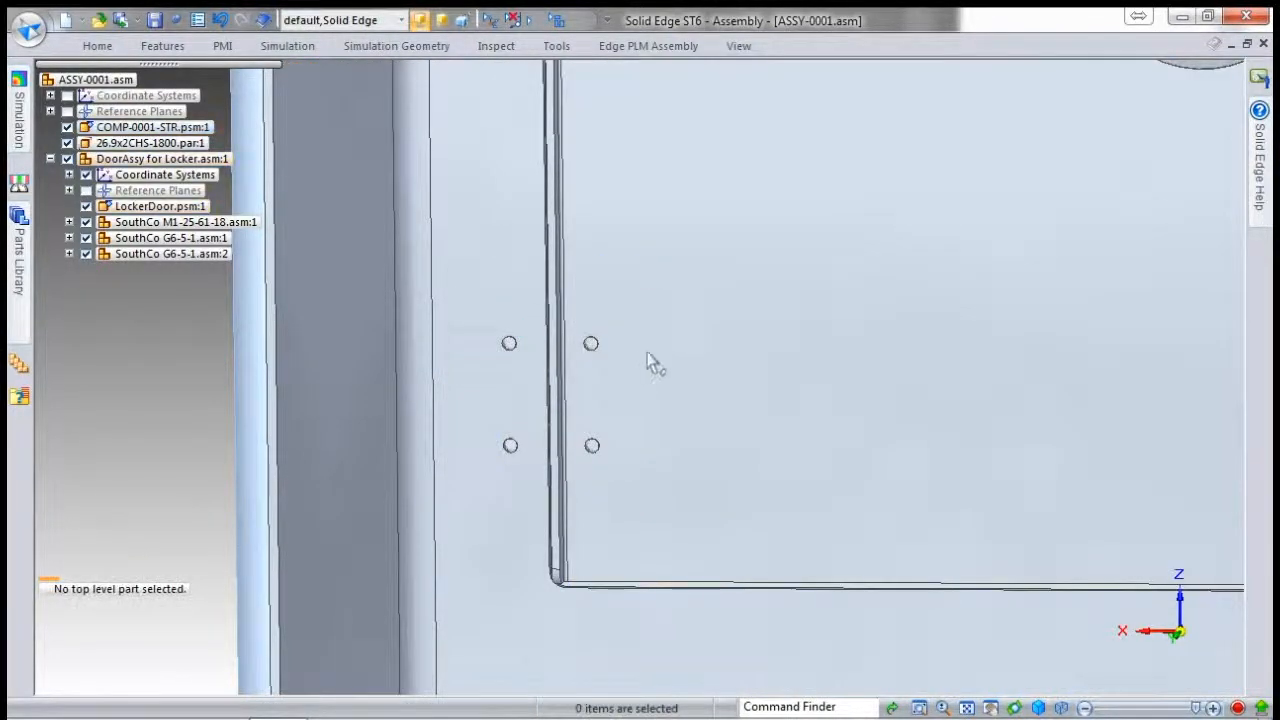
Inquire the geometric data of the tube's outer cylindrical face beside the cabinet, then close the inquiry.
scroll(645, 362, down, 4)
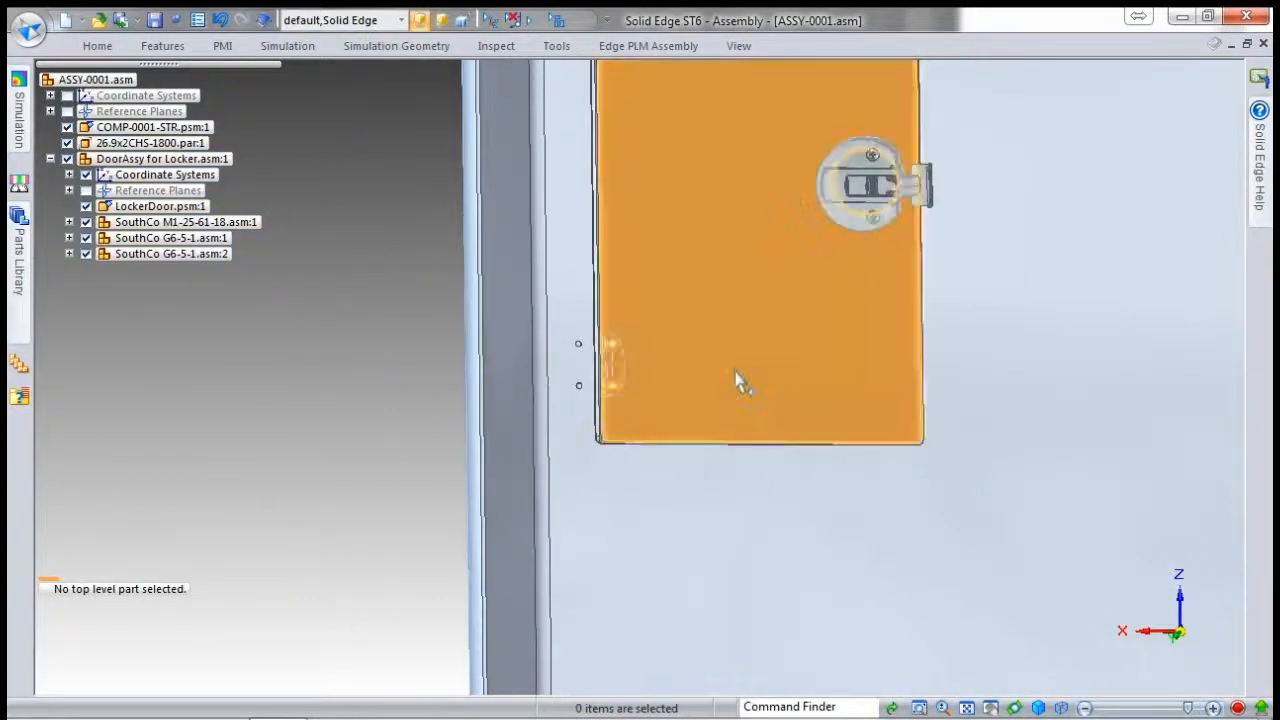
scroll(740, 376, down, 4)
mouse_move(886, 345)
middle_down()
mouse_move(751, 334)
mouse_move(370, 347)
middle_up()
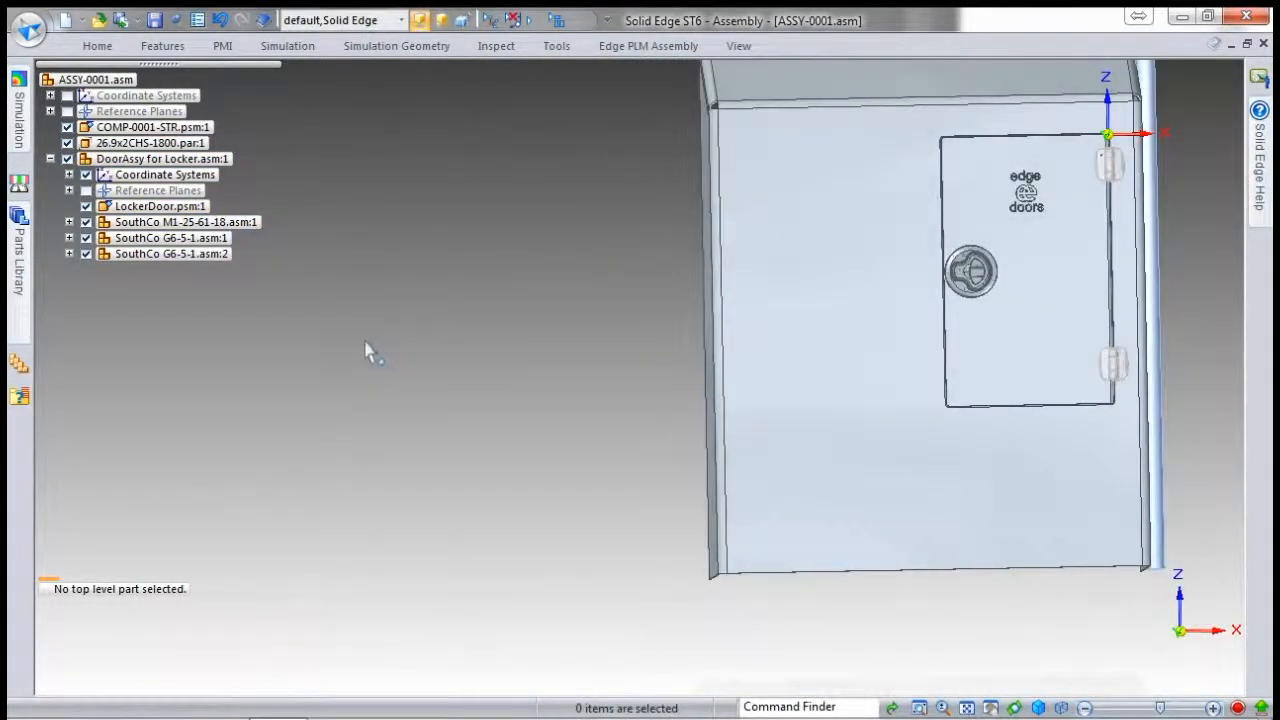
scroll(430, 392, down, 3)
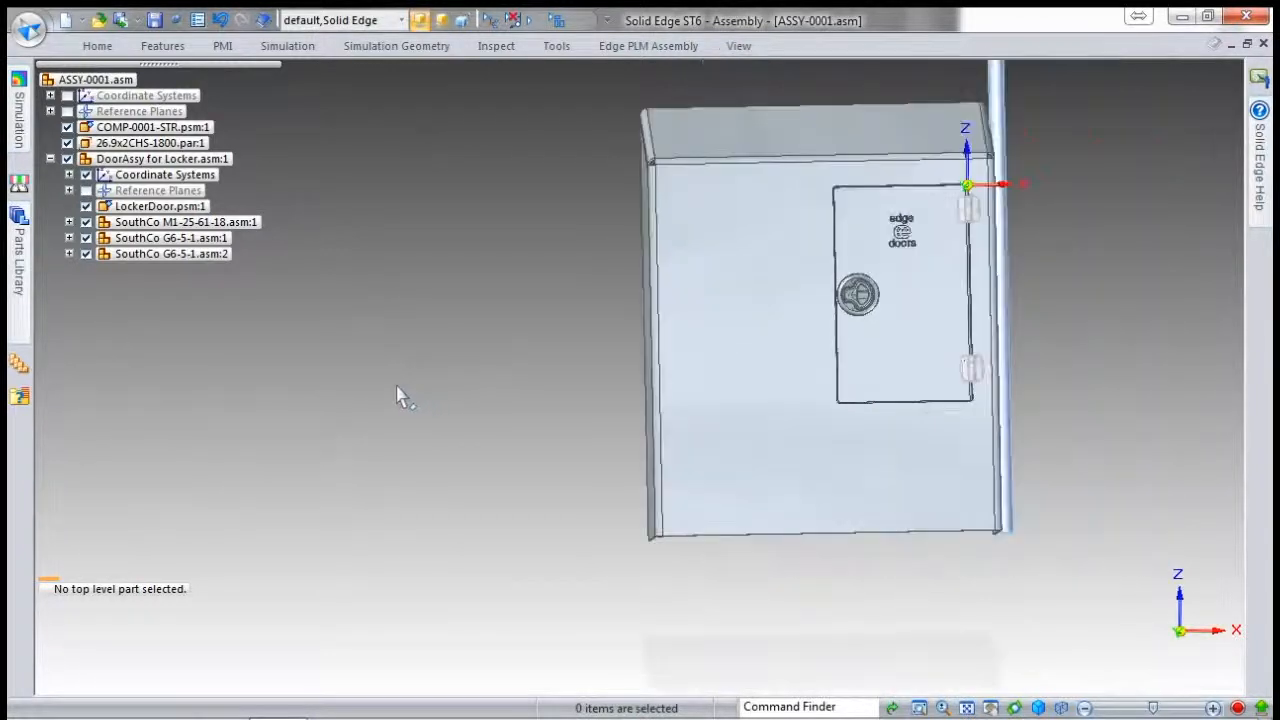
middle_drag(977, 357, 818, 400)
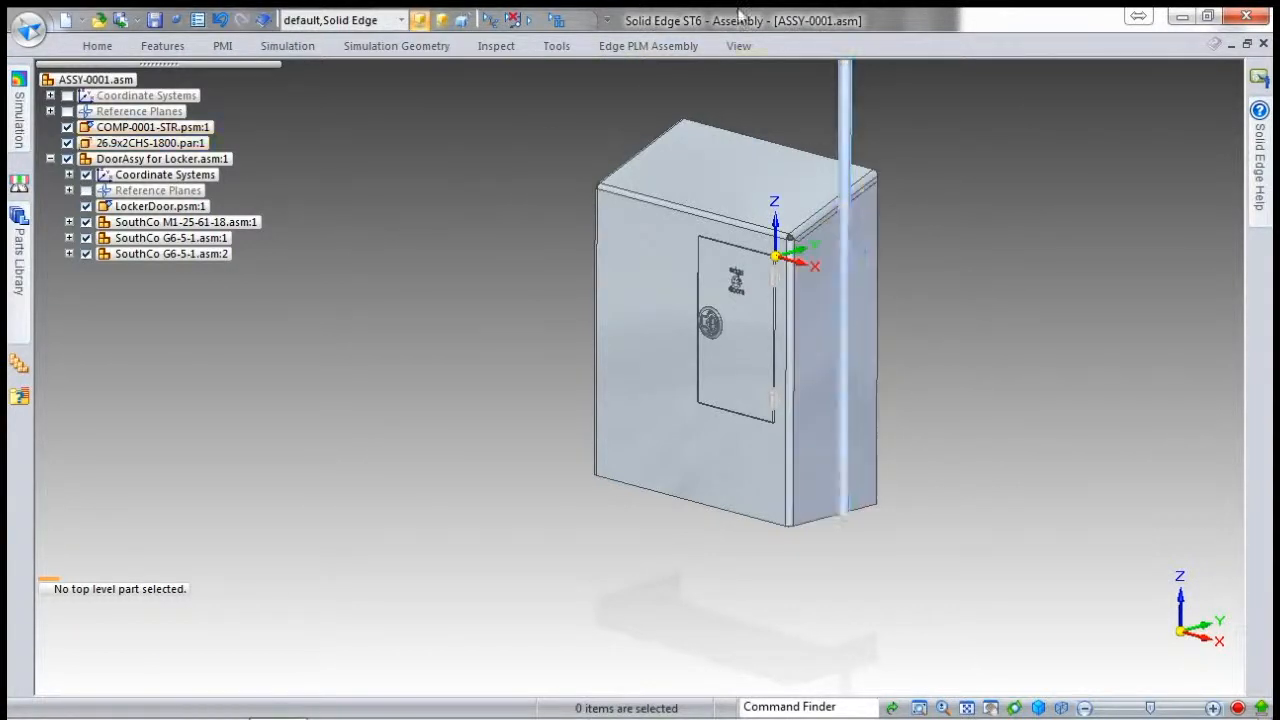
click(500, 45)
click(110, 88)
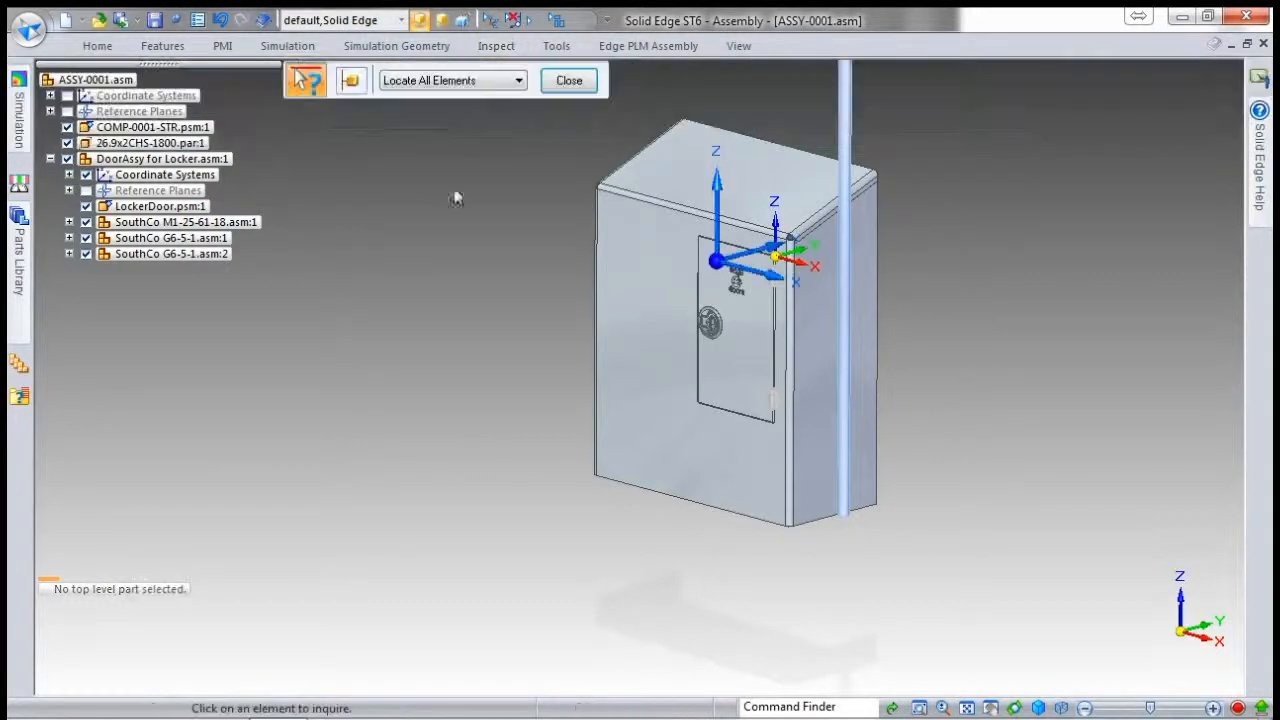
click(846, 268)
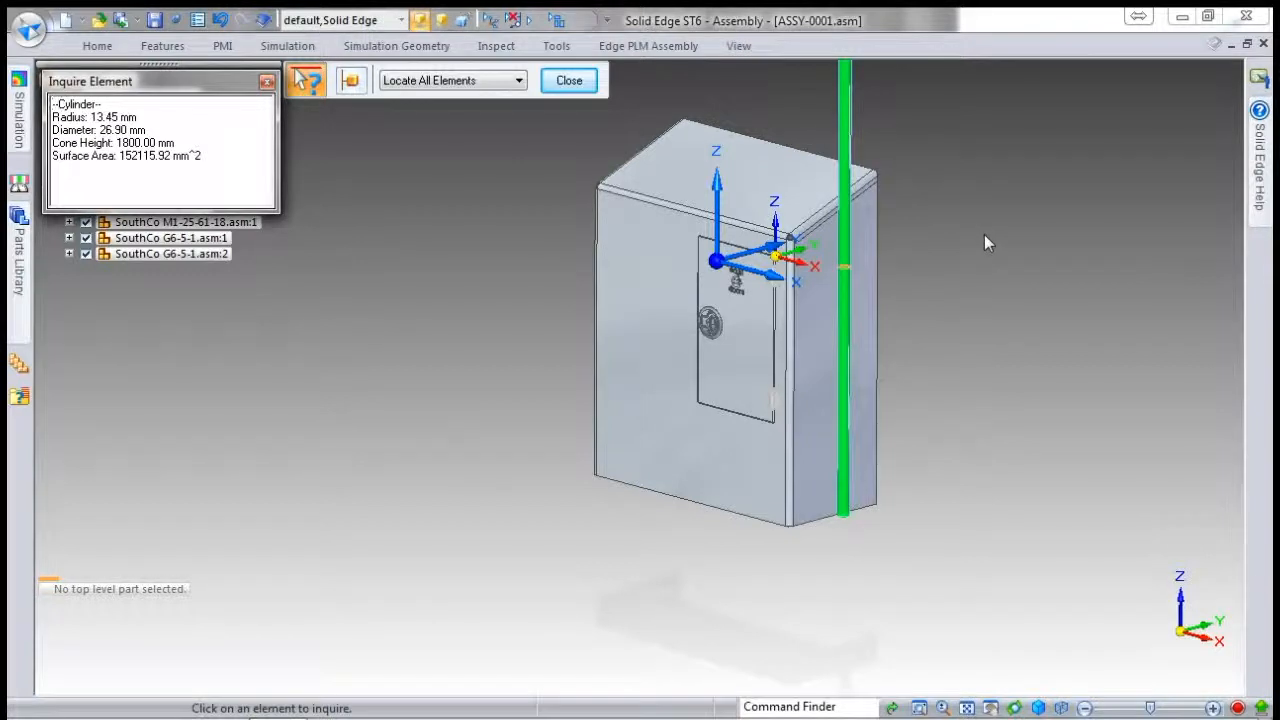
key(Escape)
Open the Quick Library configuration and start a new library entry named Semi-Standard Parts.
scroll(872, 385, up, 2)
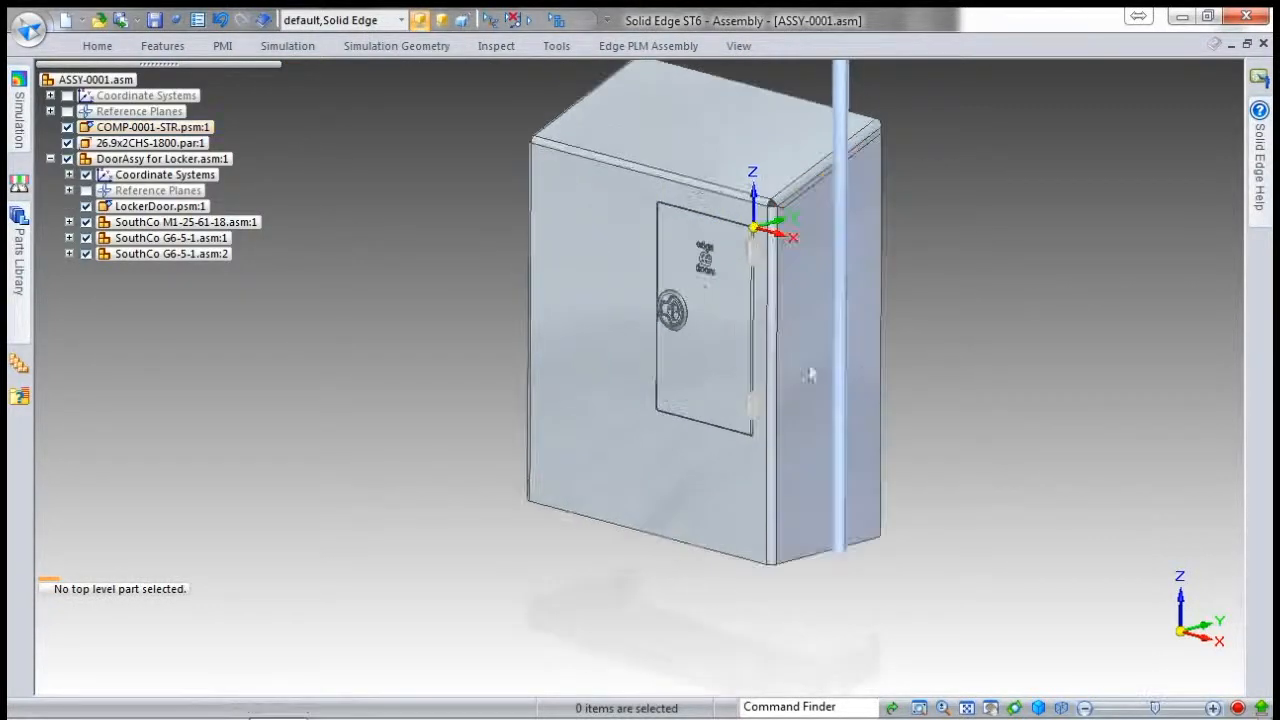
click(648, 45)
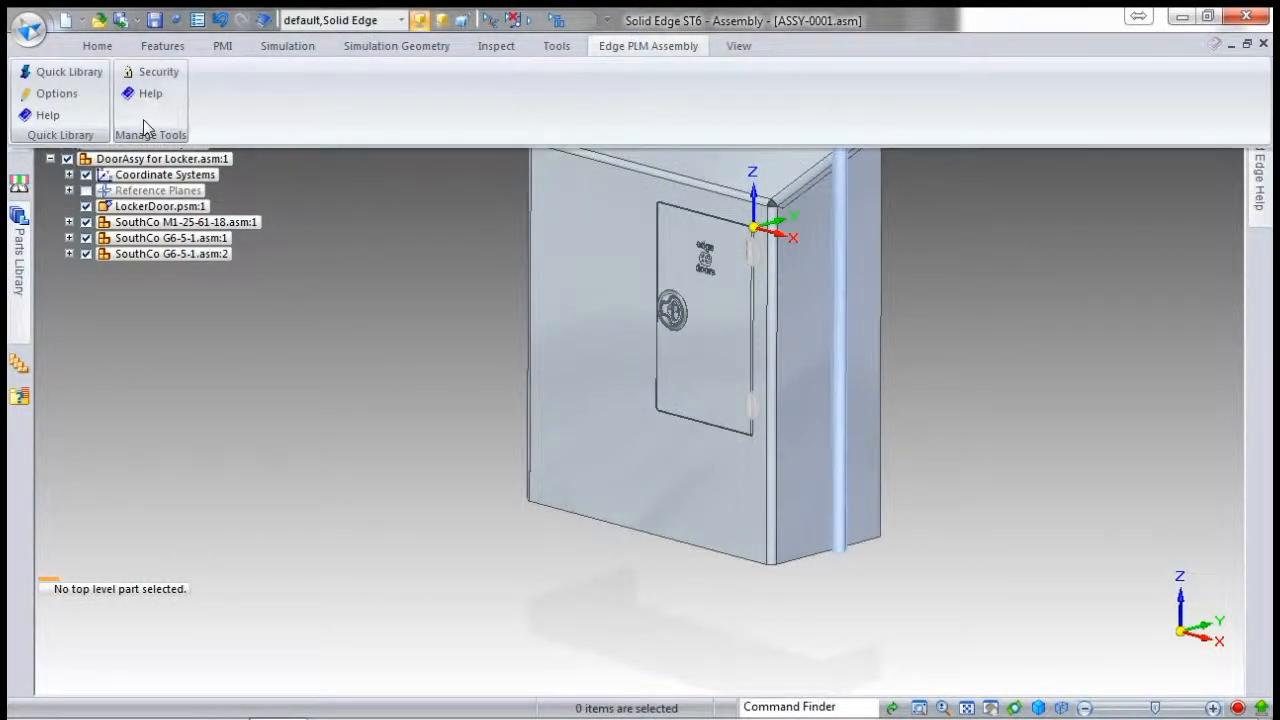
click(62, 76)
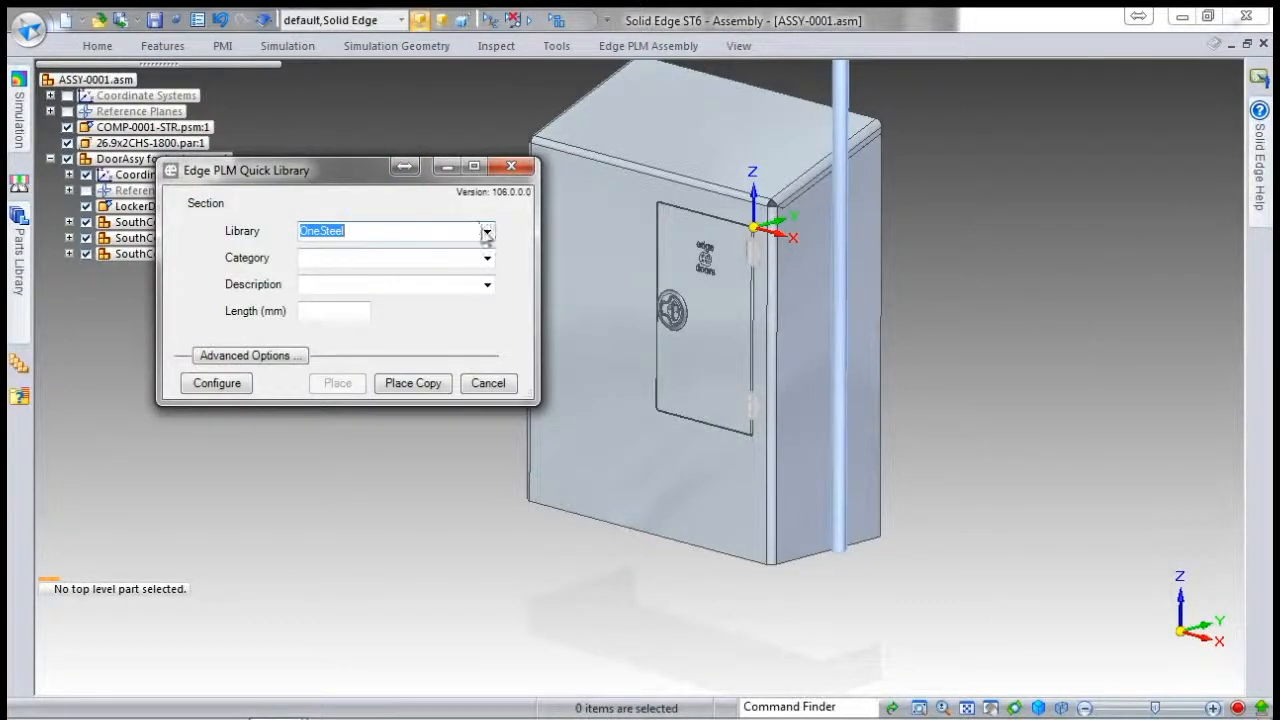
click(487, 232)
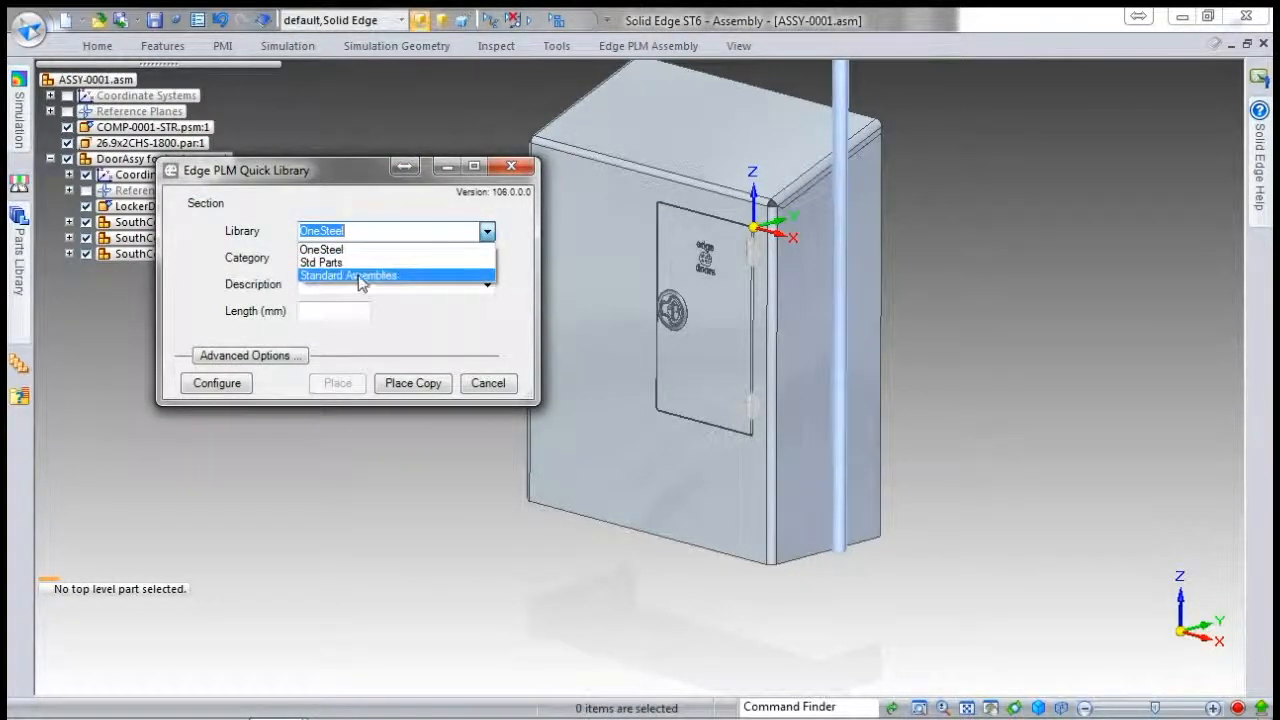
click(396, 200)
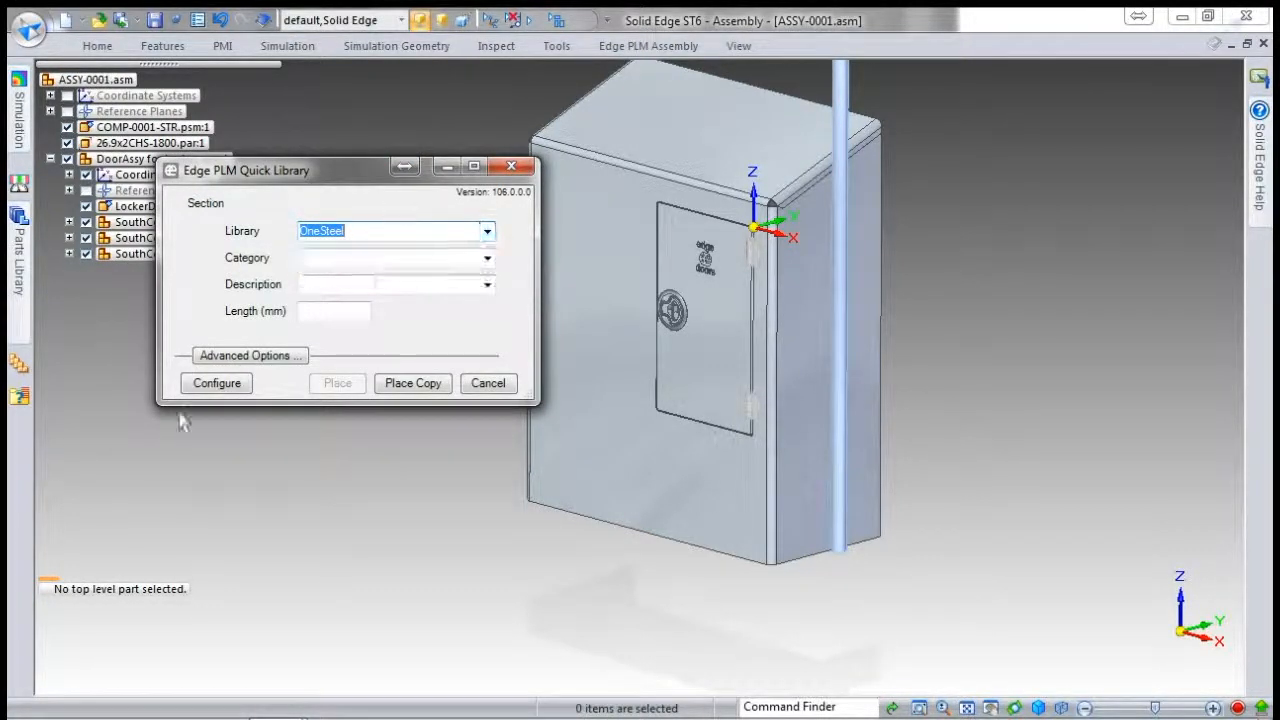
click(230, 385)
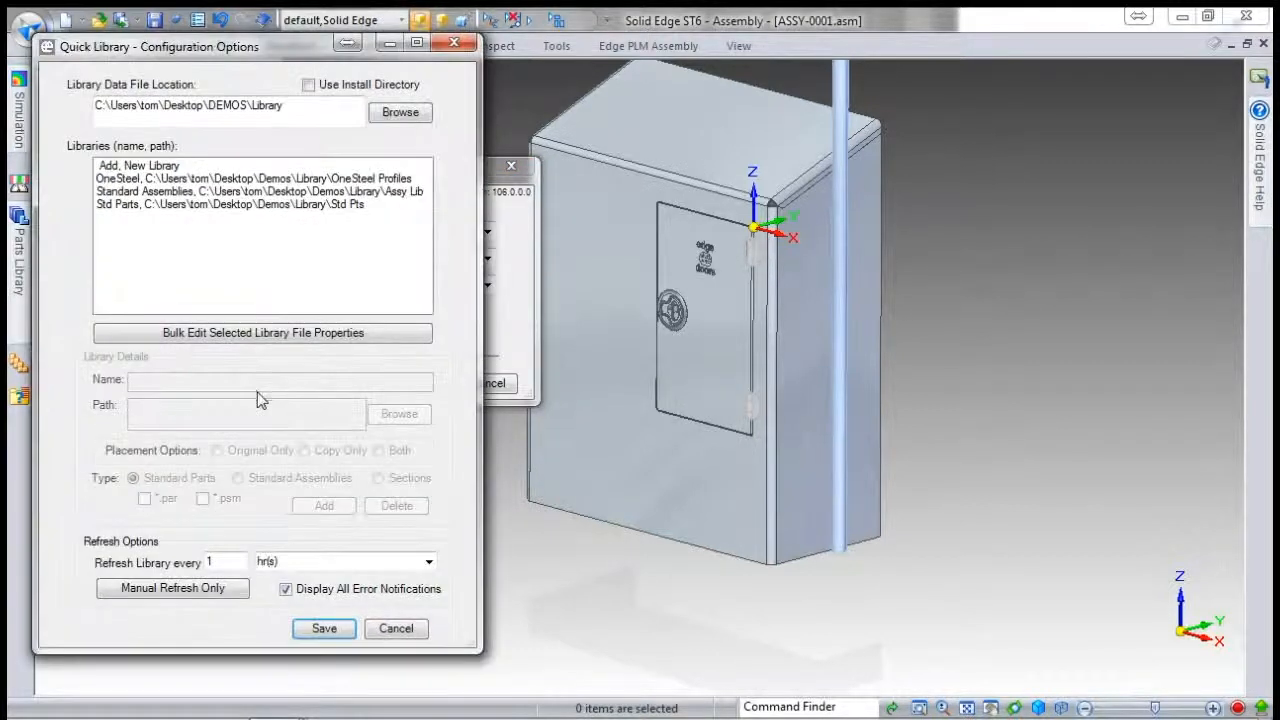
click(147, 166)
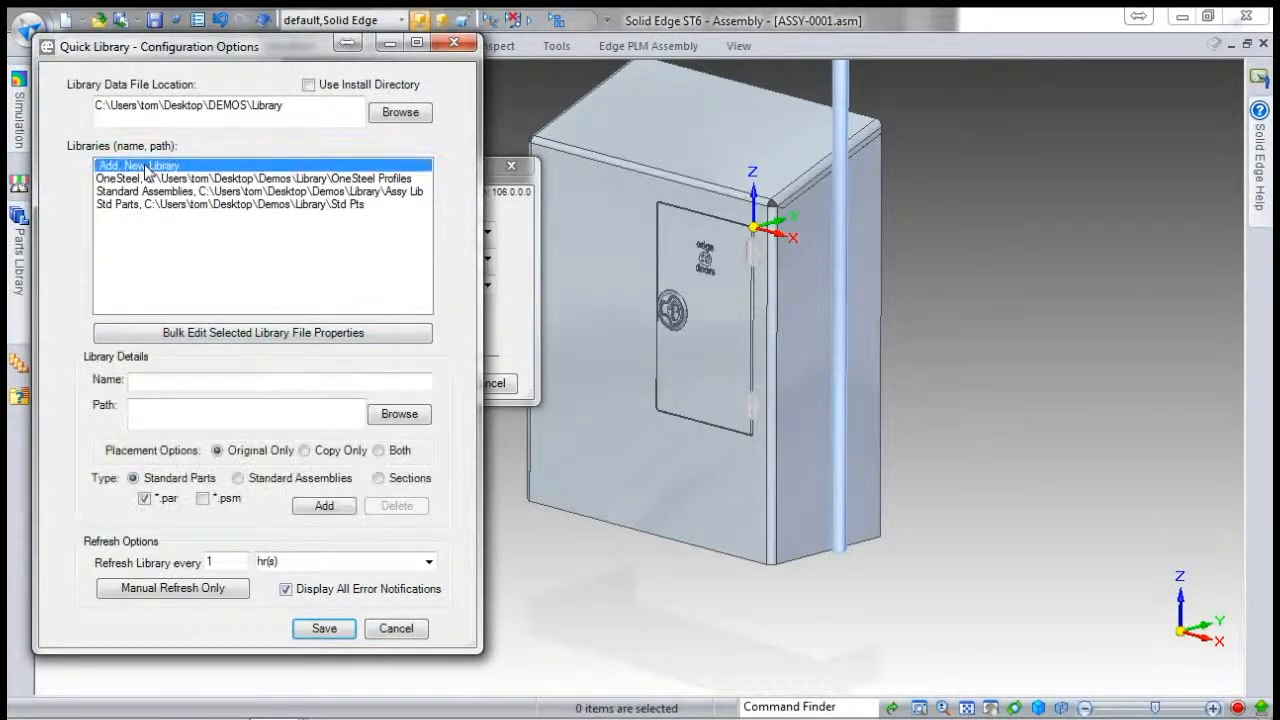
click(212, 379)
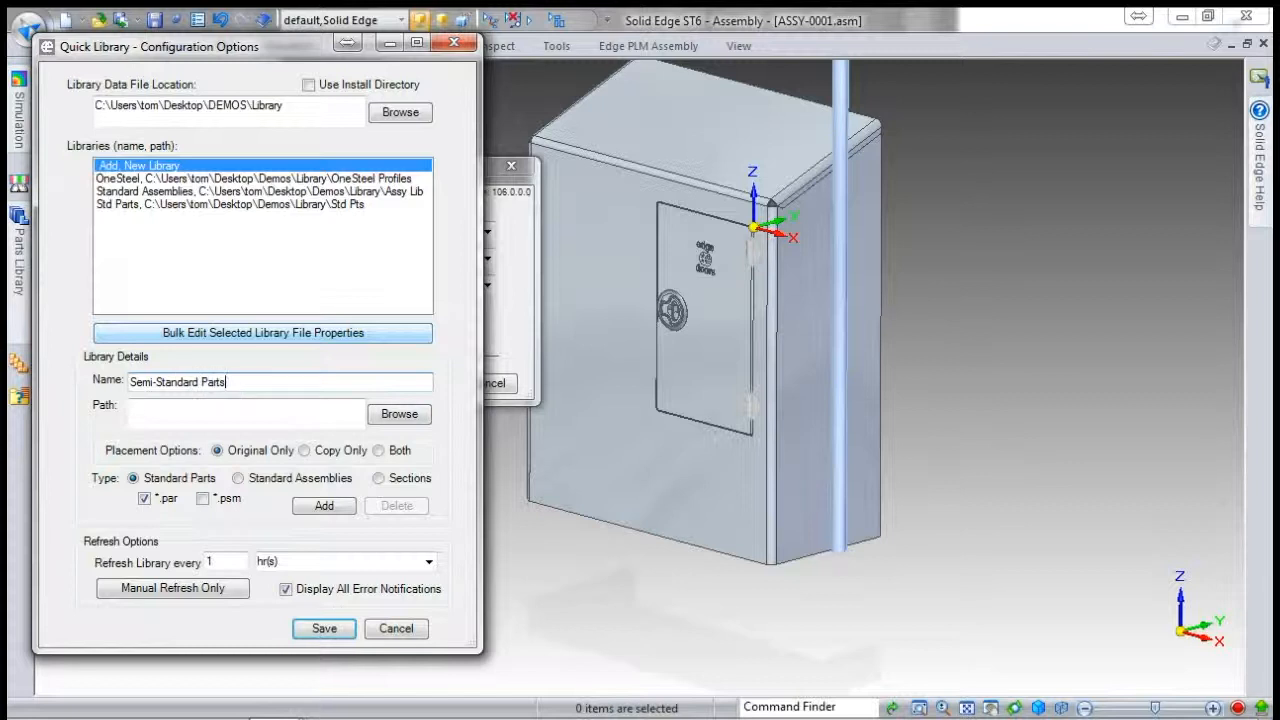
Set the new library's path to the Semi-Std Pts folder inside DEMOS\Library on the desktop.
click(402, 416)
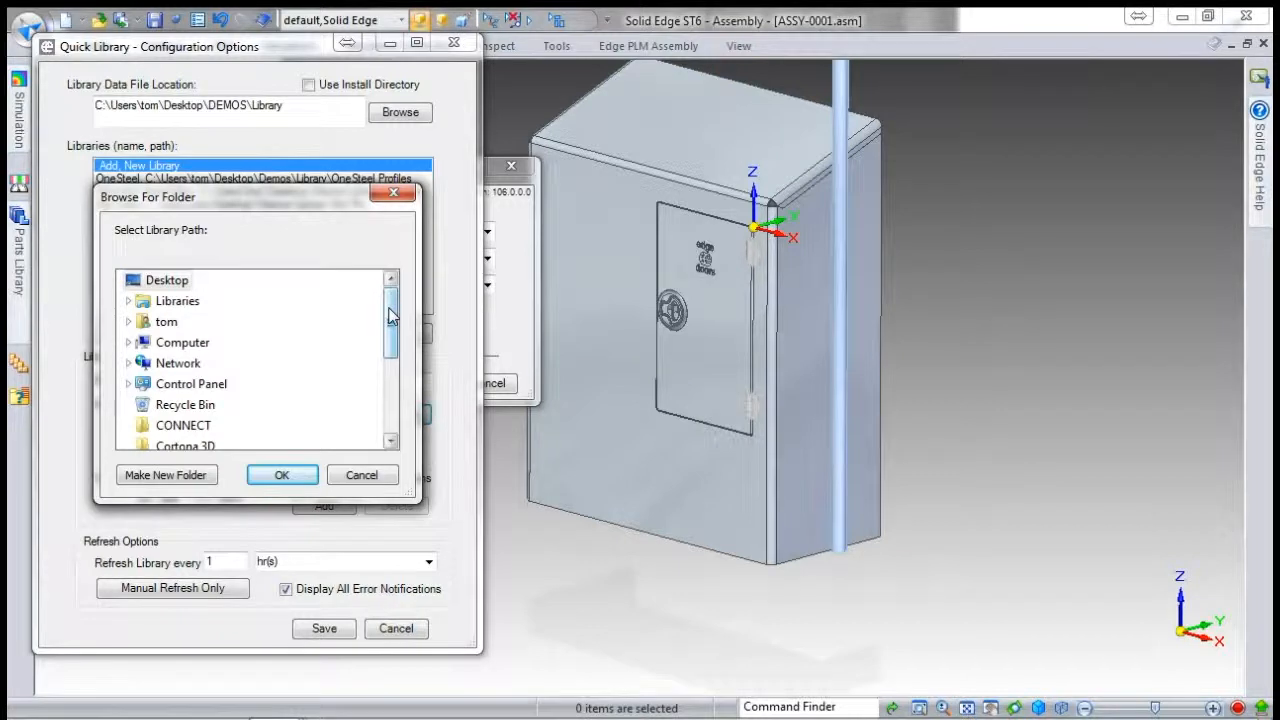
drag(260, 202, 620, 174)
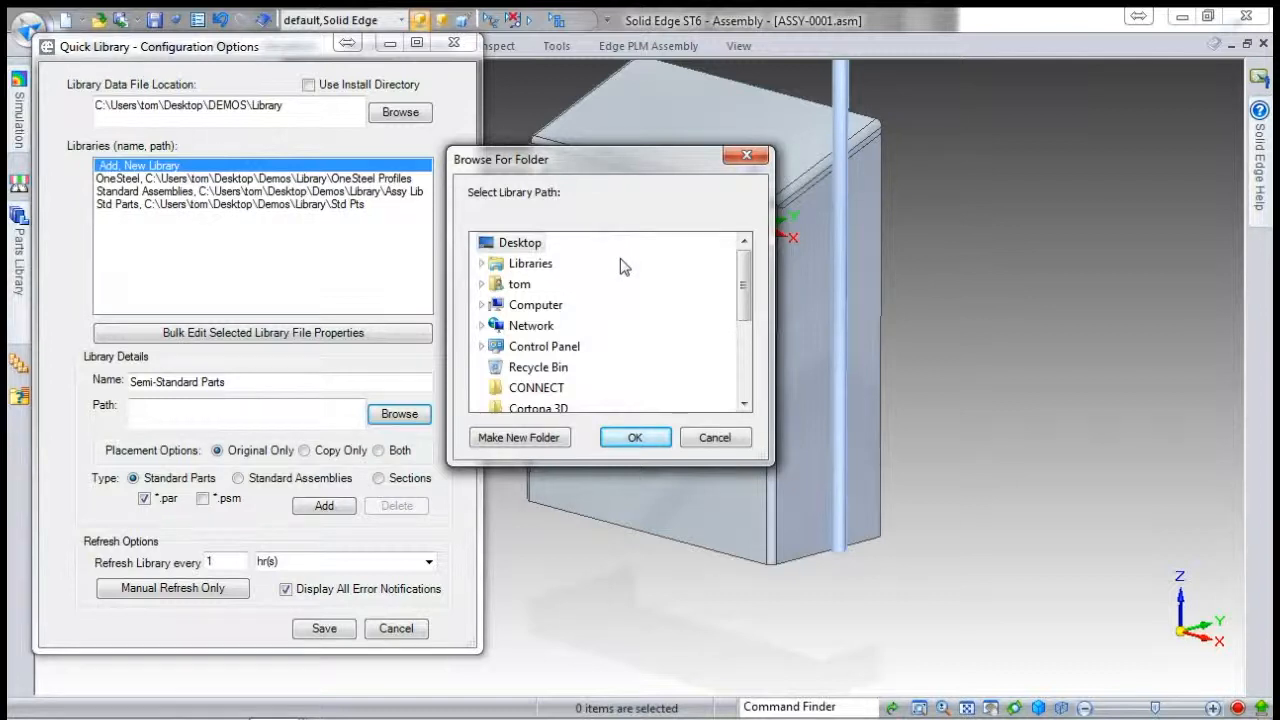
click(483, 306)
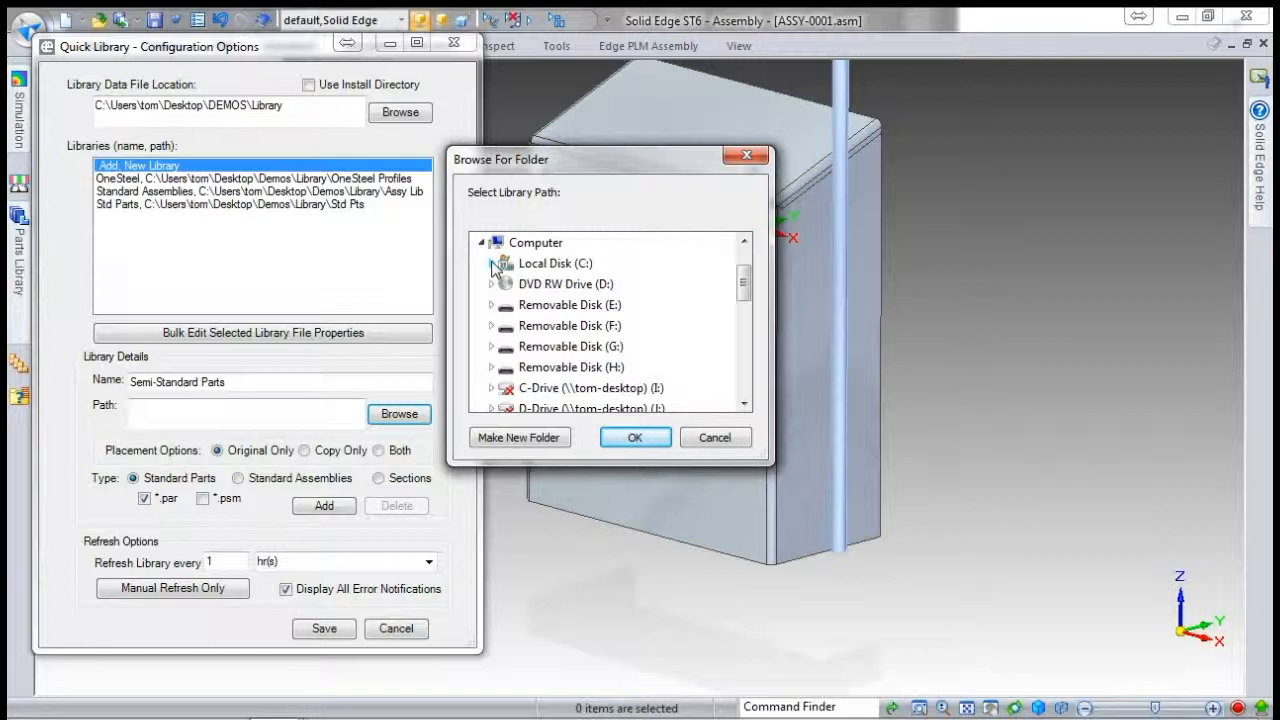
click(492, 263)
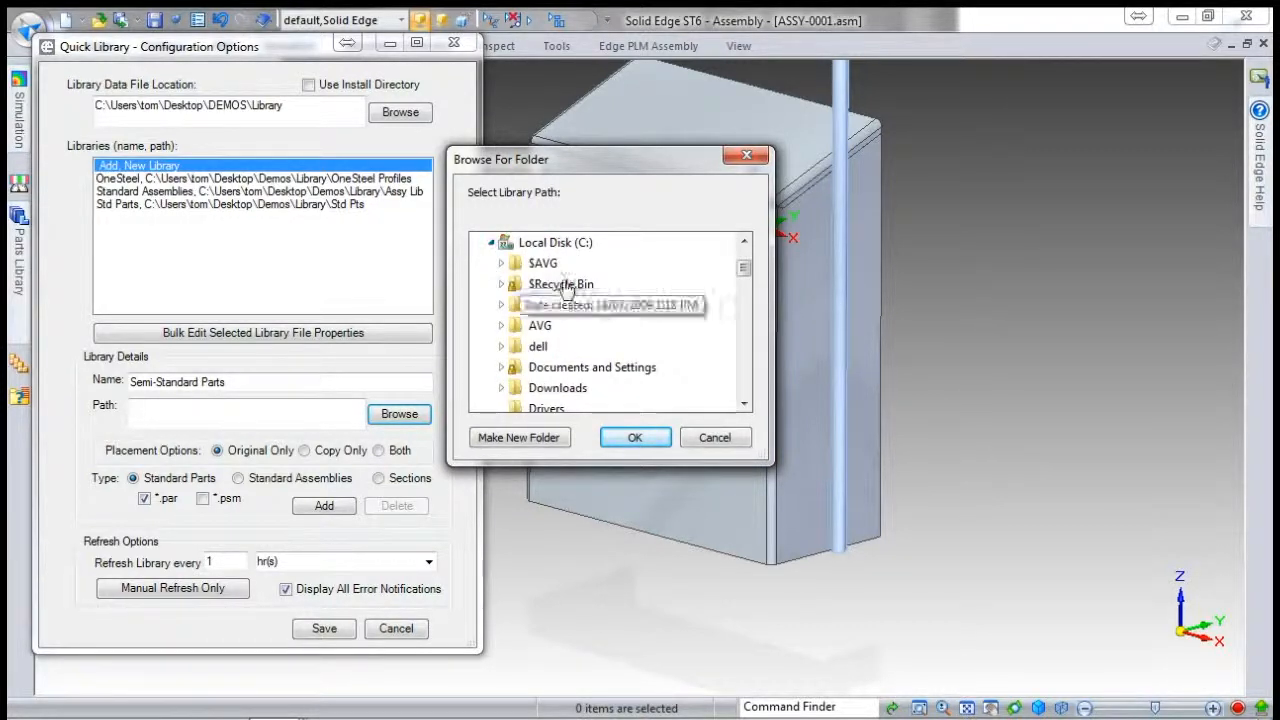
drag(747, 268, 747, 257)
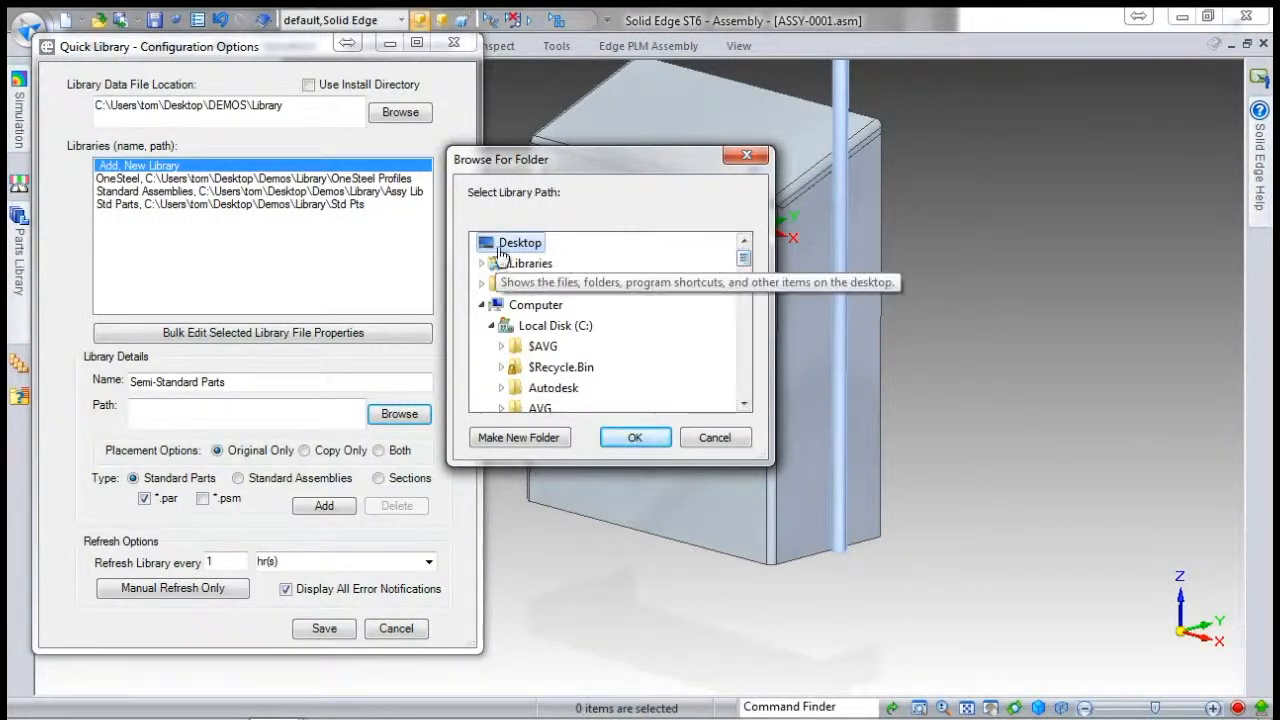
click(481, 305)
drag(744, 279, 740, 326)
click(483, 326)
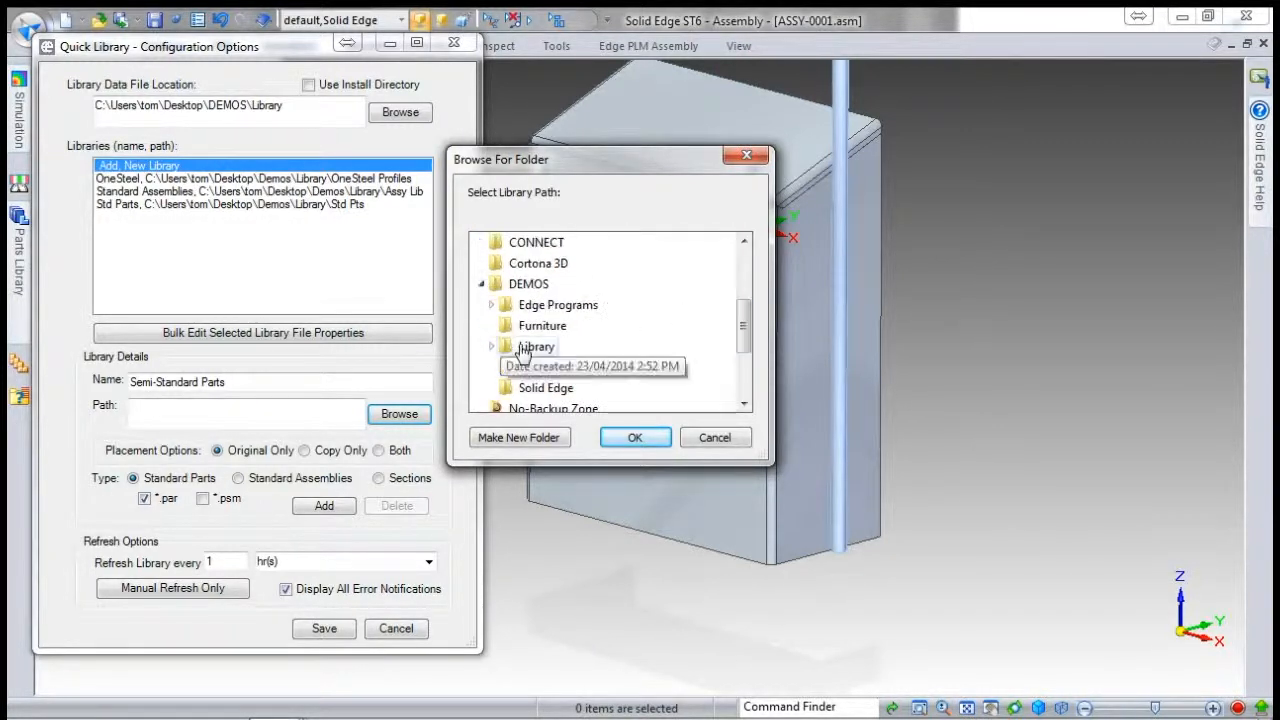
click(491, 346)
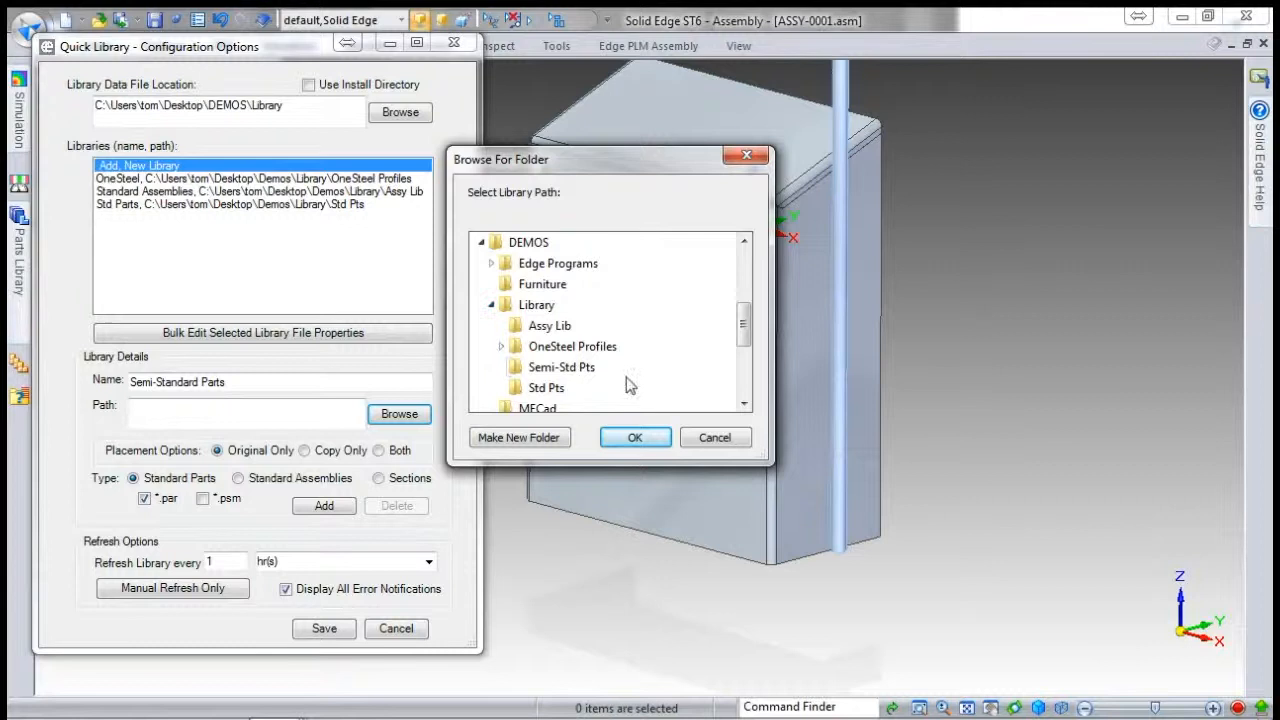
click(570, 370)
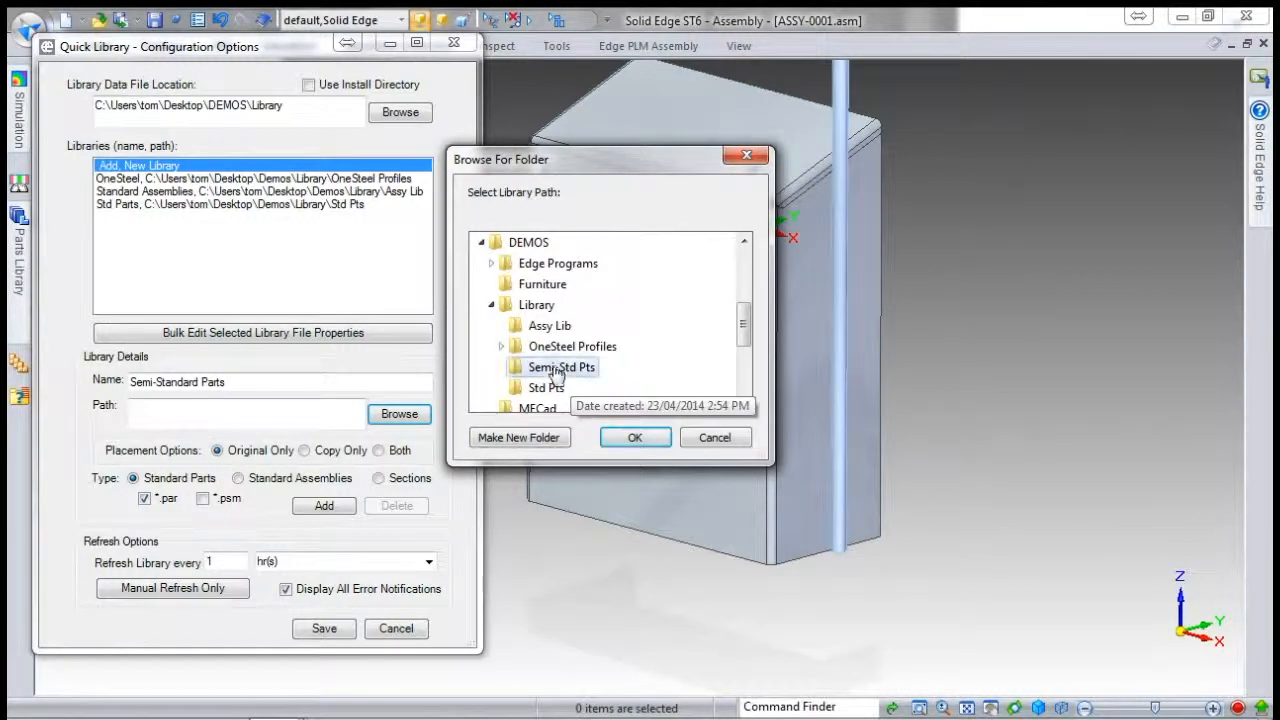
click(645, 438)
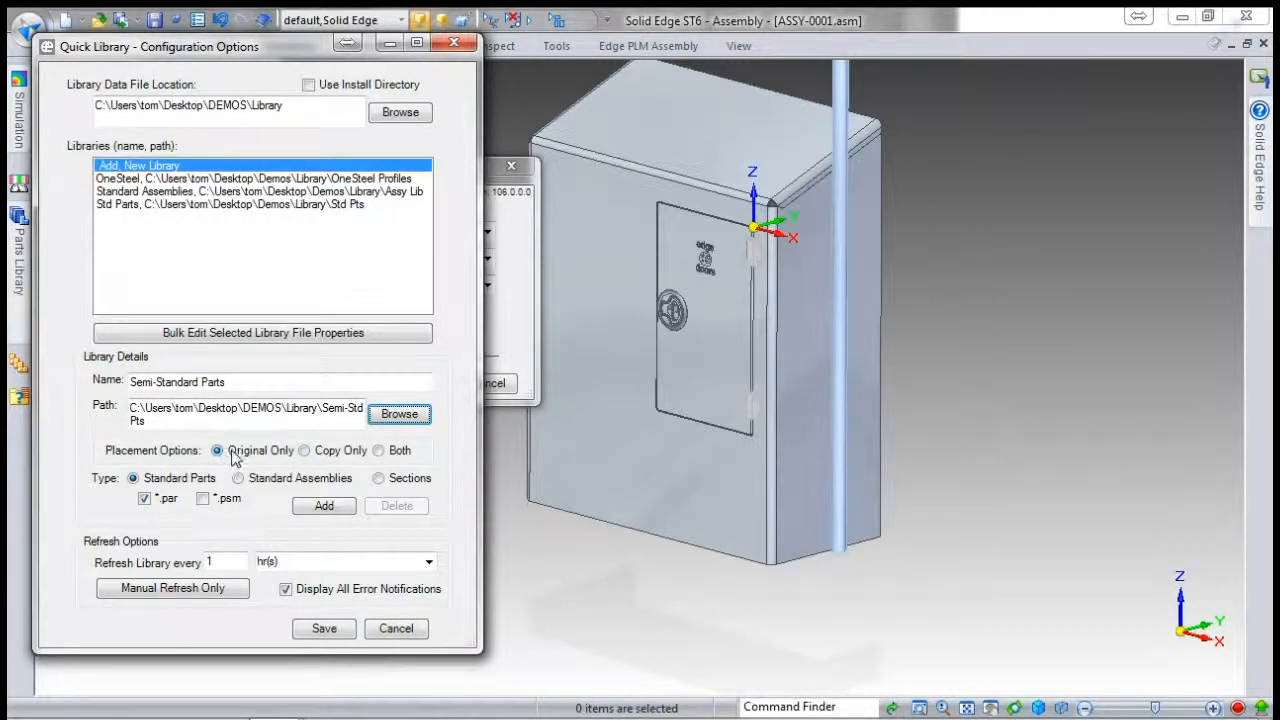
Allow both original and copy placement, include *.psm files, add the Semi-Standard Parts library and save the configuration.
click(379, 451)
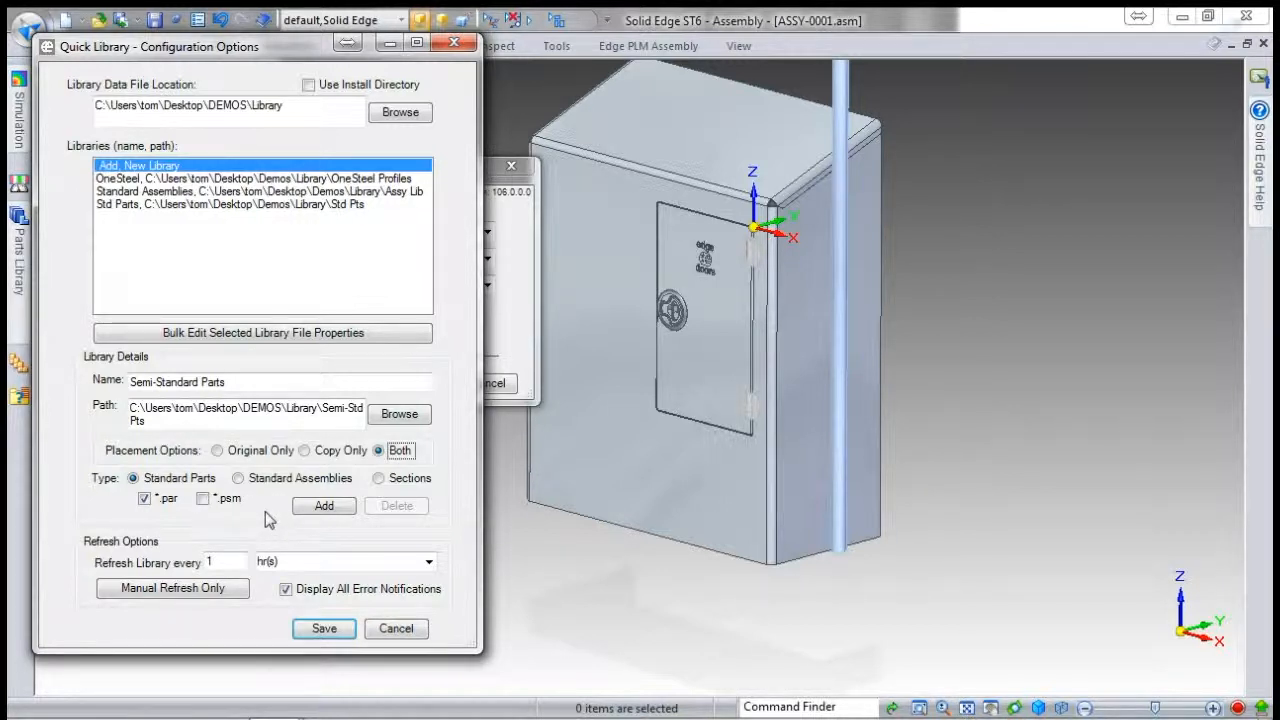
click(203, 498)
click(326, 506)
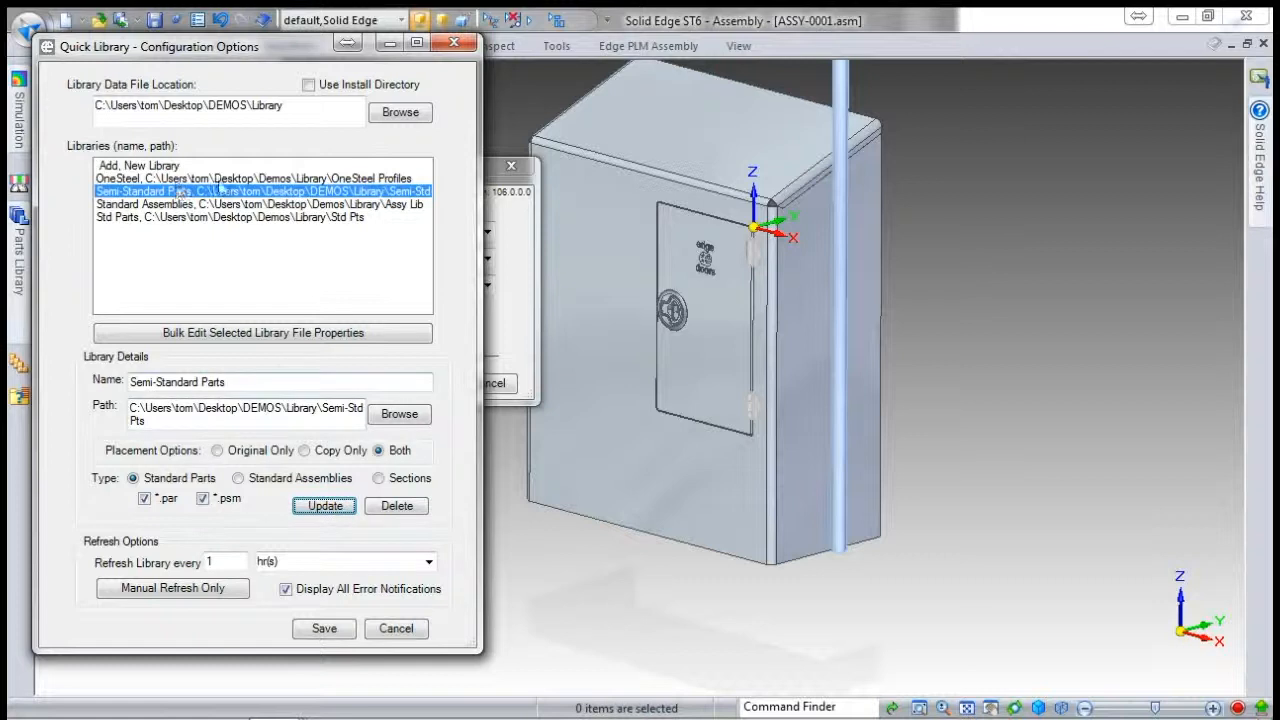
click(330, 629)
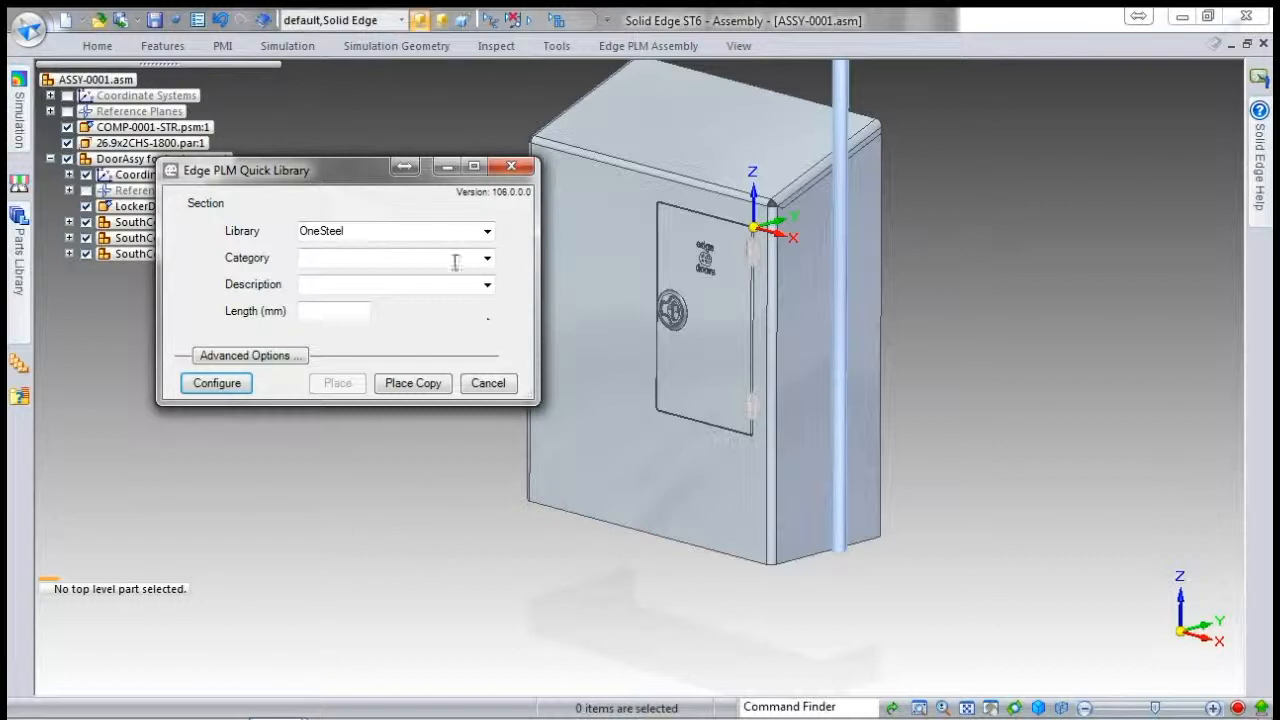
Place a copy of Sheet Saddle Custom from the Semi-Standard Parts library into the assembly.
click(487, 231)
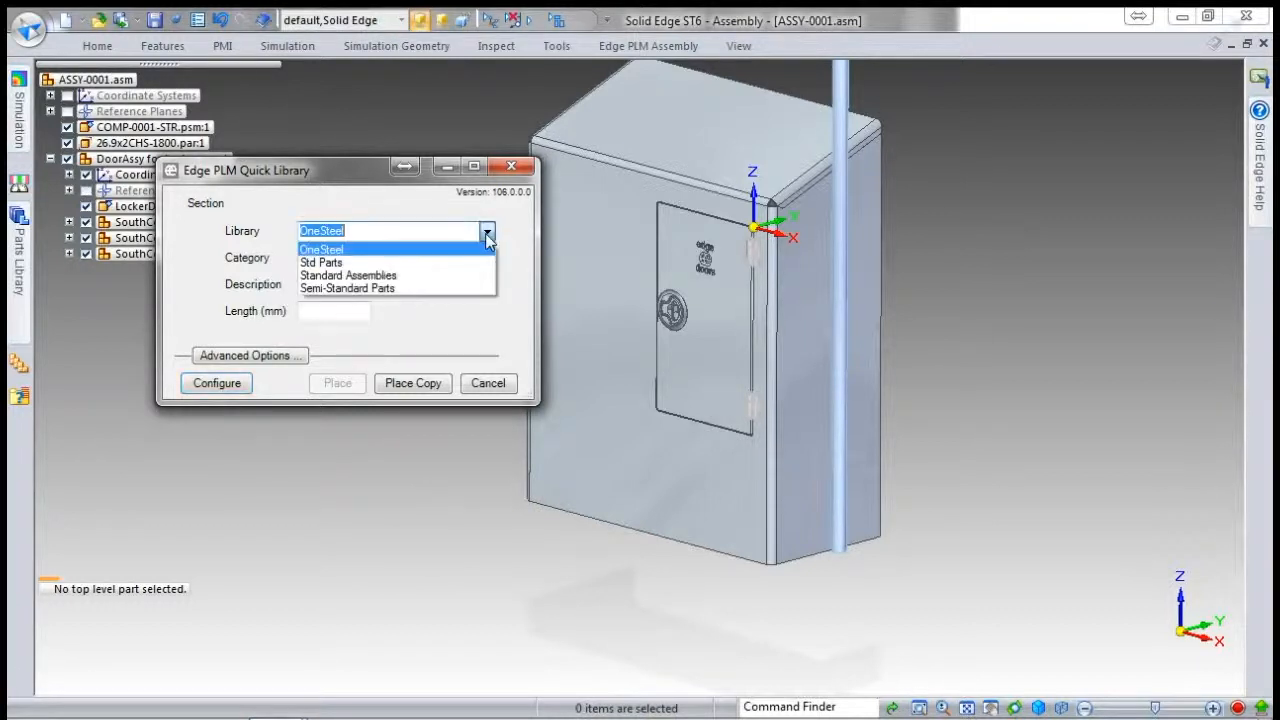
click(350, 288)
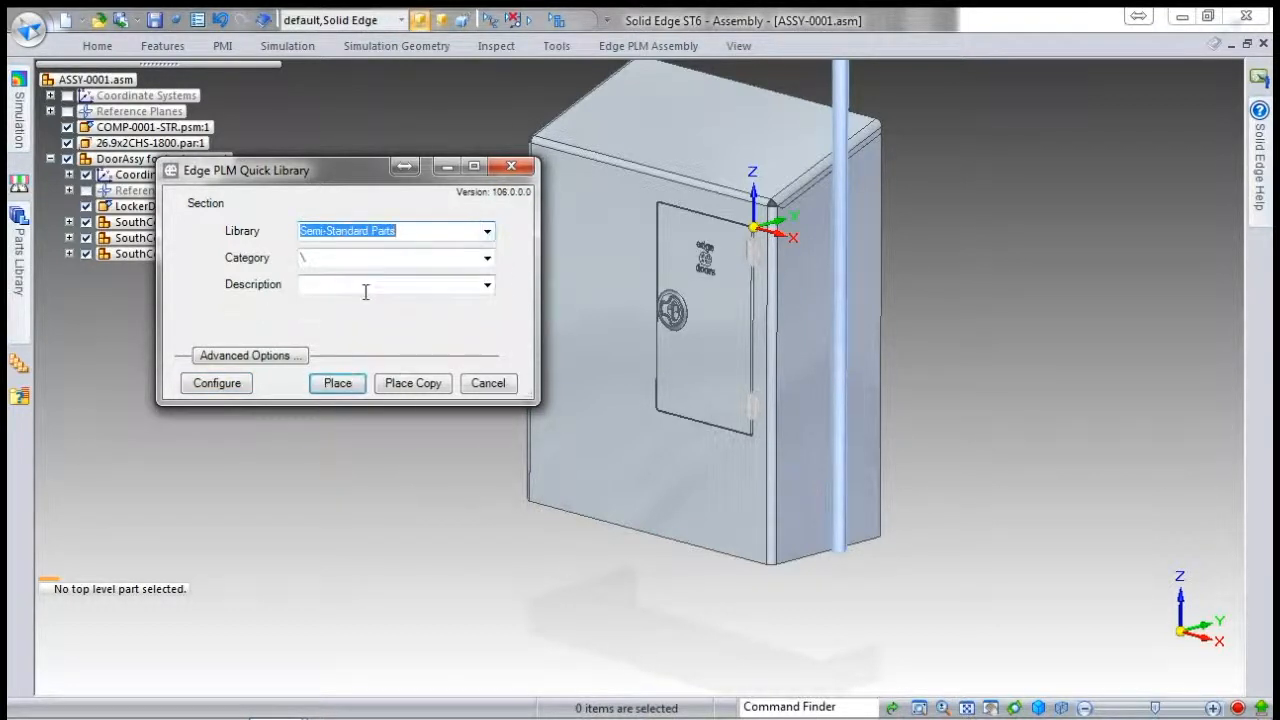
click(487, 285)
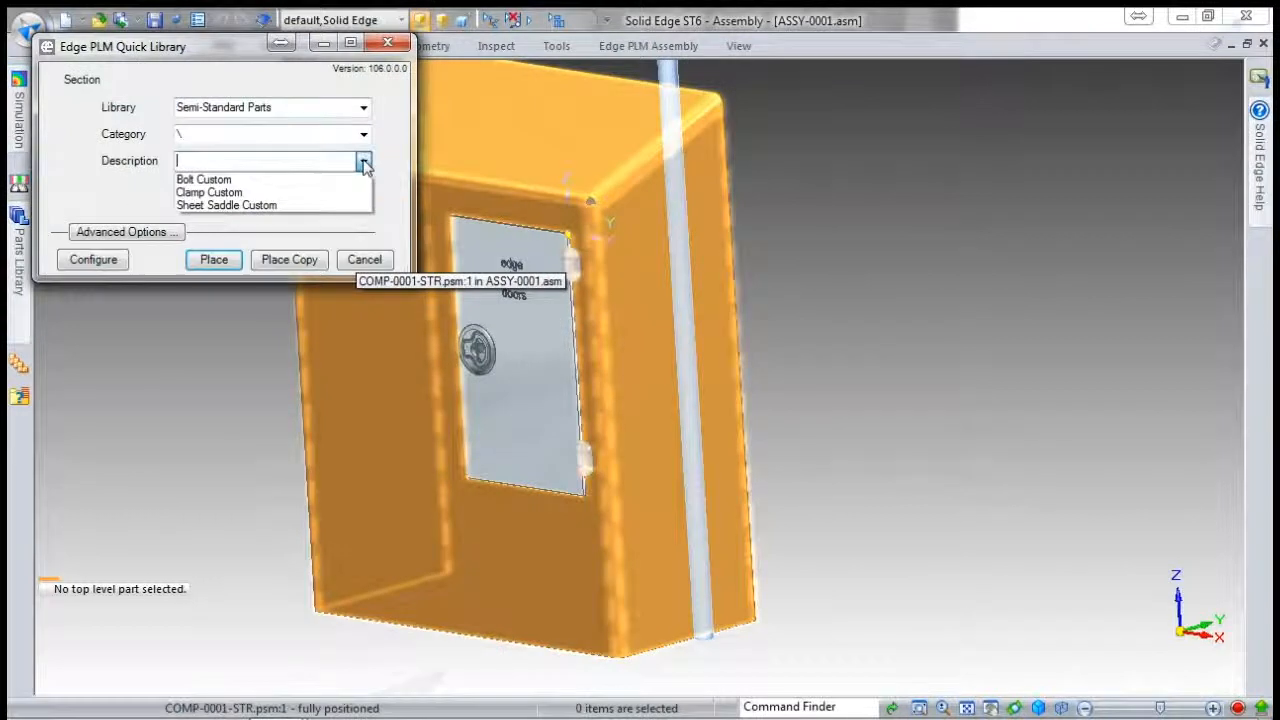
click(243, 204)
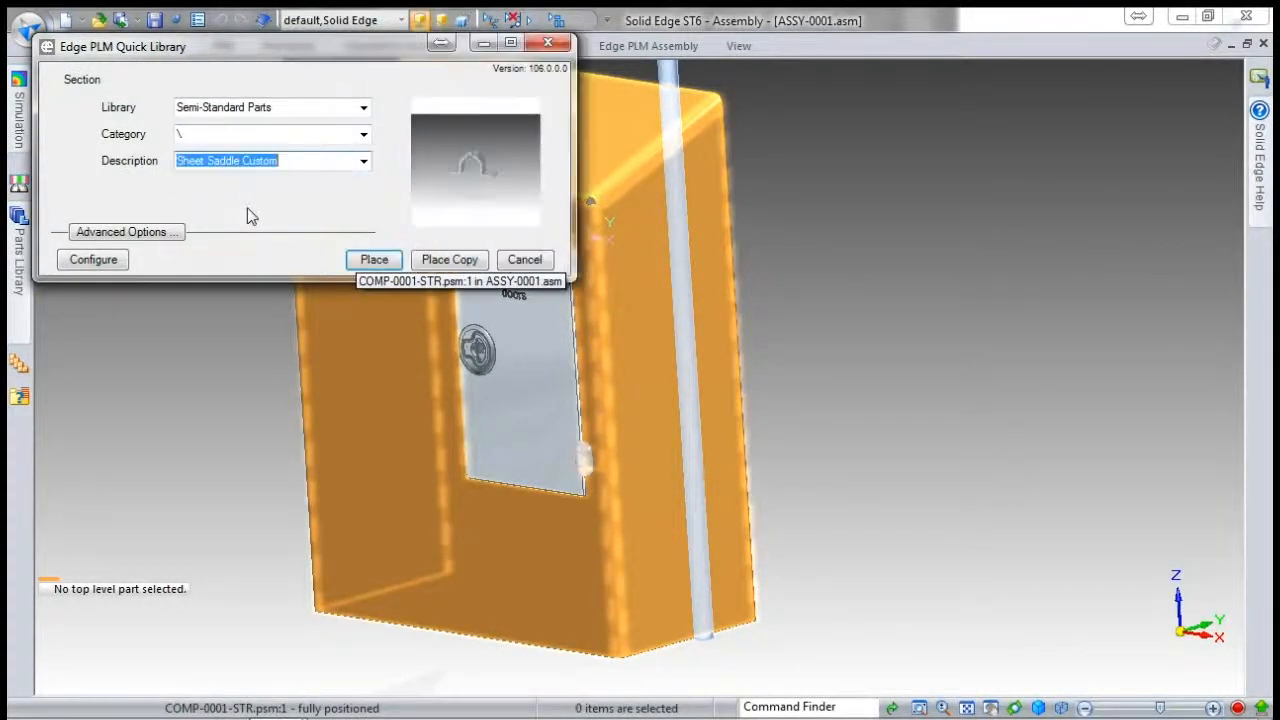
click(449, 259)
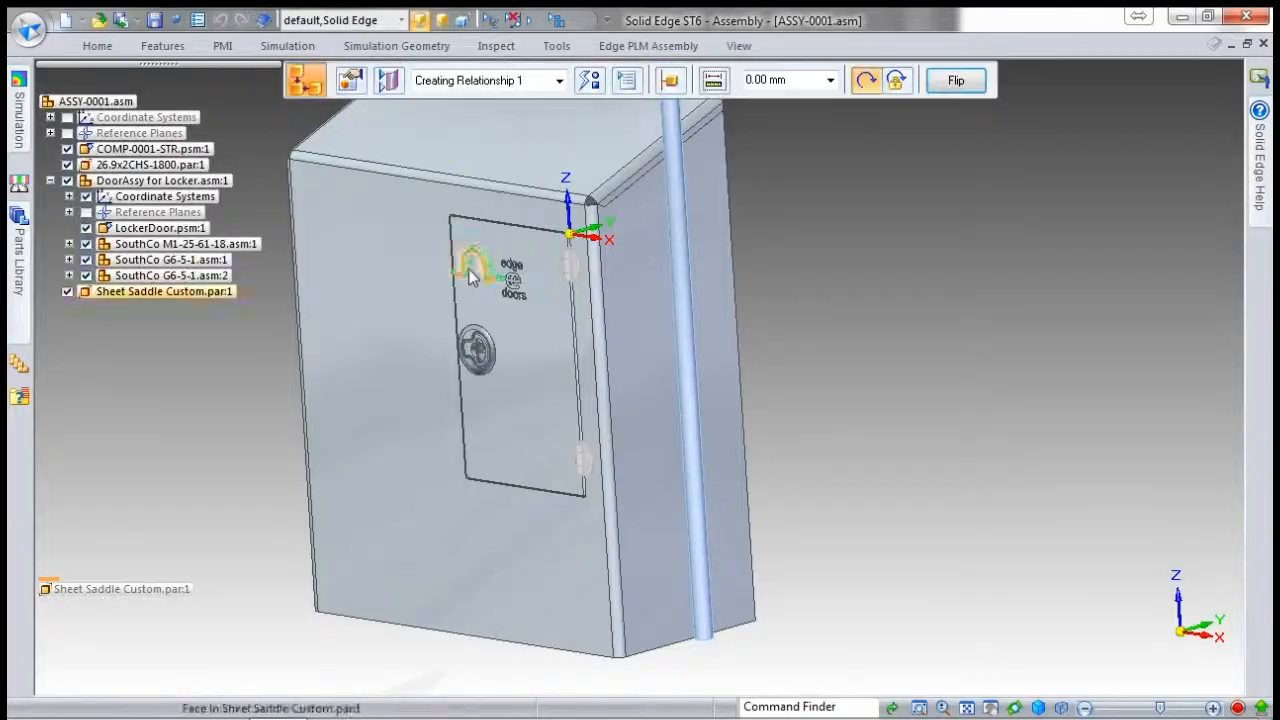
Mate the underside of the saddle's foot to the cabinet's side face beside the tube with 0.00 mm offset.
scroll(488, 245, up, 5)
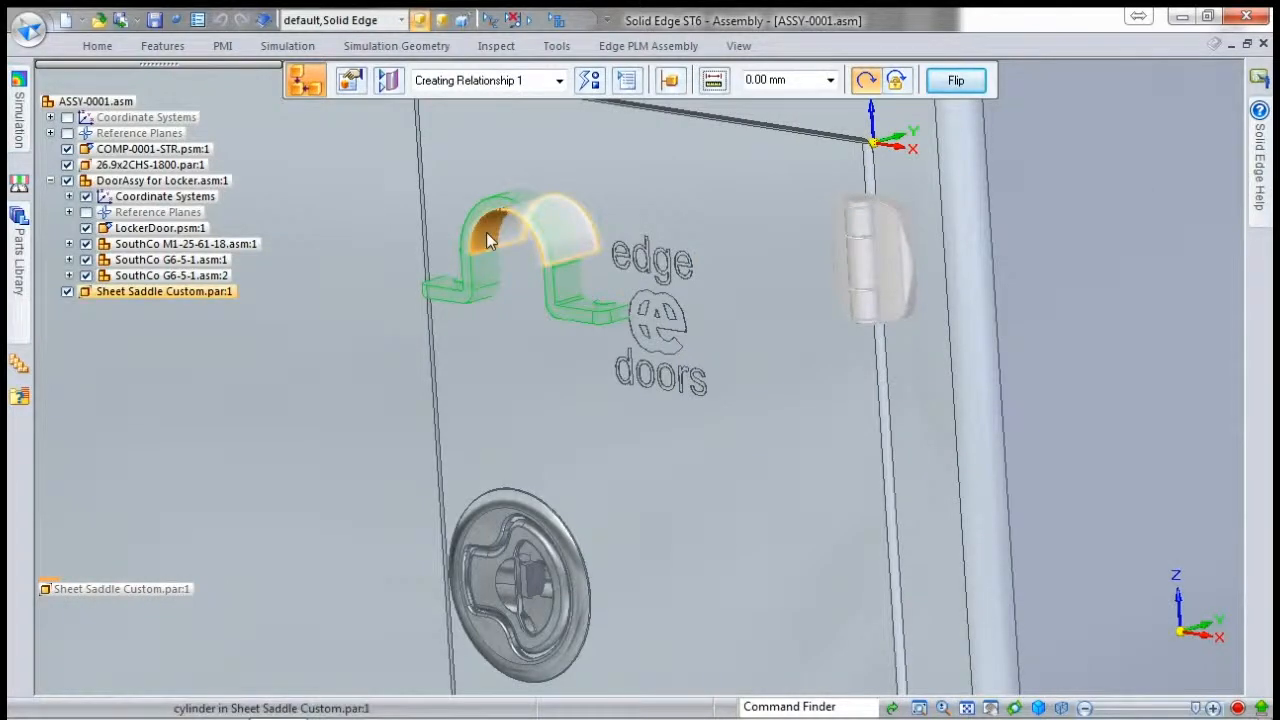
scroll(452, 299, up, 2)
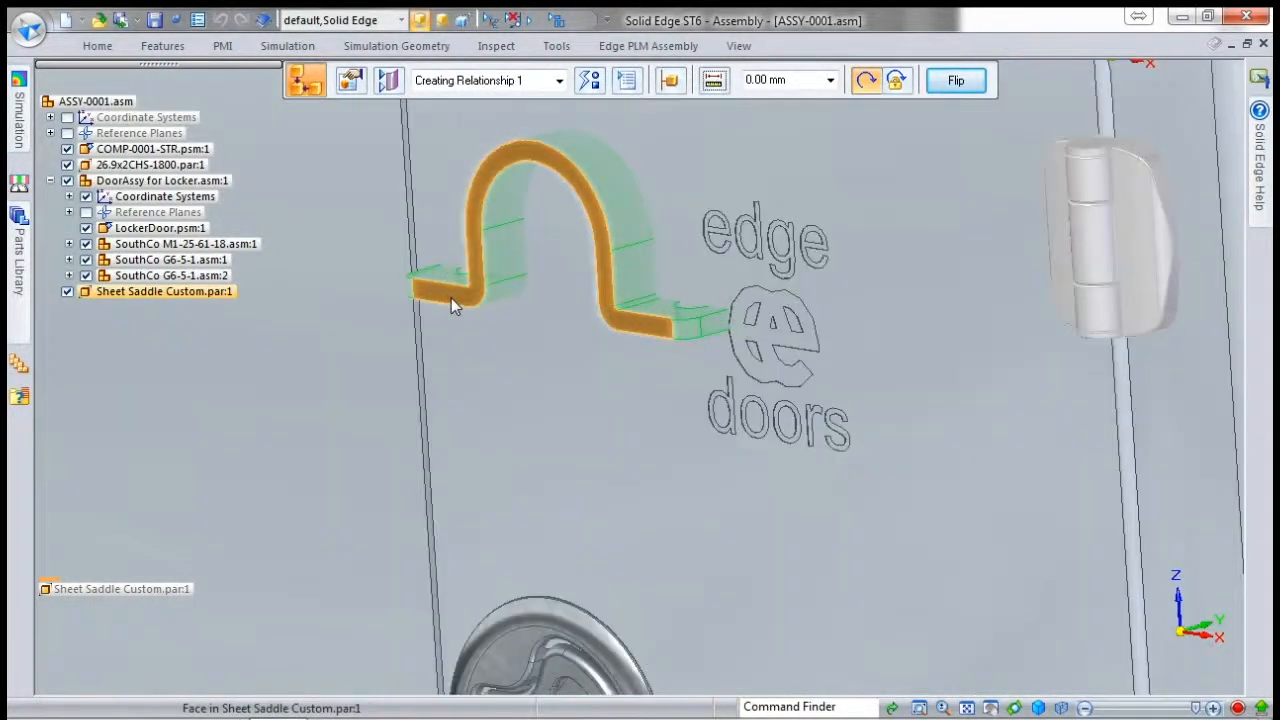
right_click(451, 299)
click(550, 325)
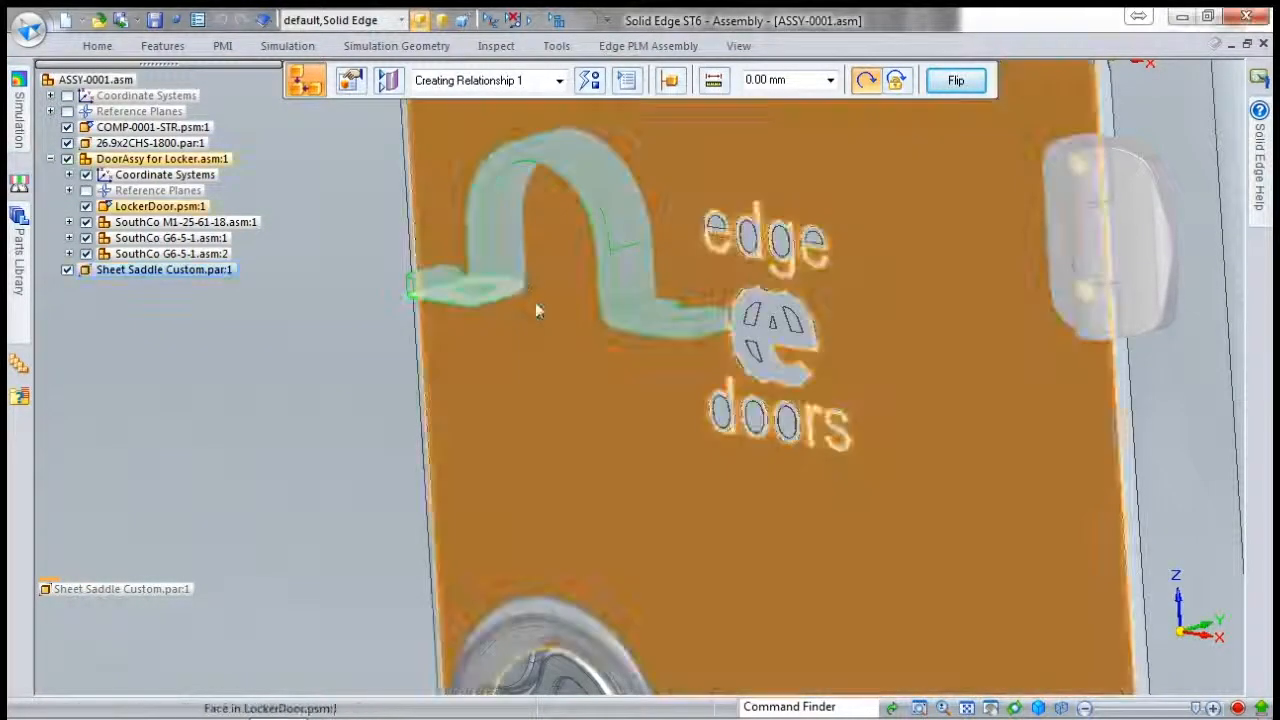
scroll(456, 189, down, 3)
scroll(842, 513, down, 2)
scroll(786, 563, up, 1)
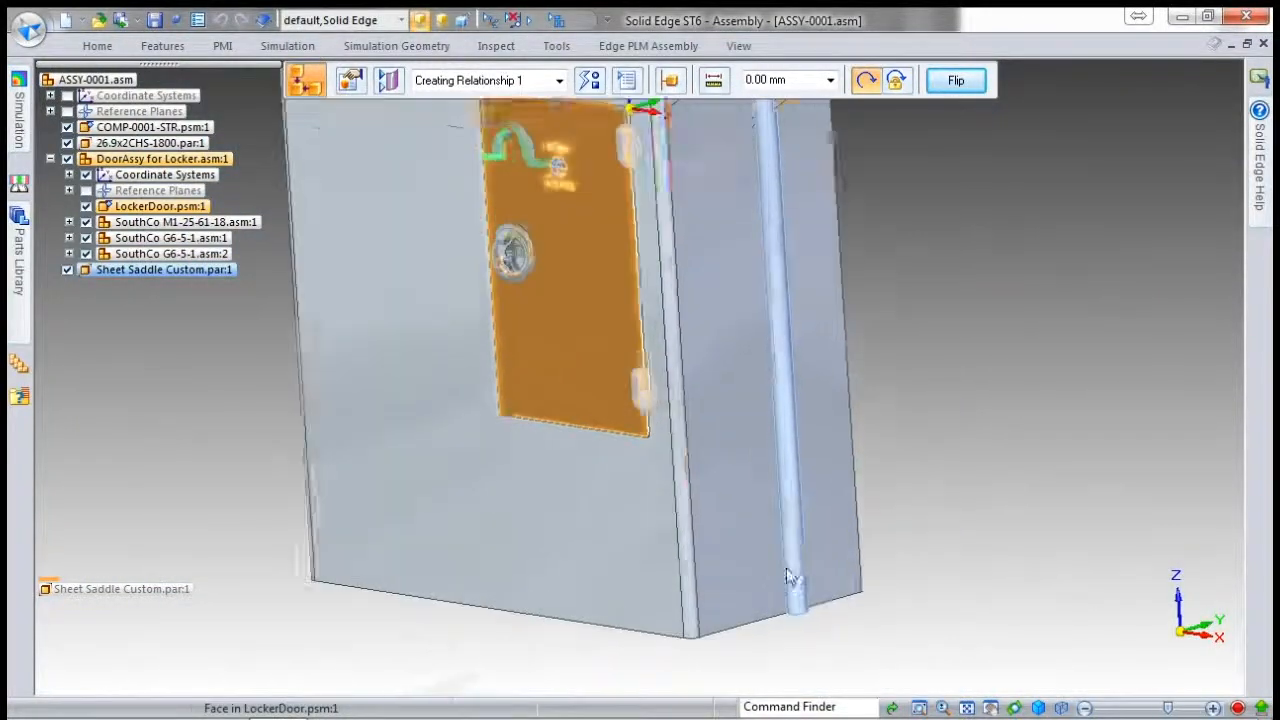
click(772, 585)
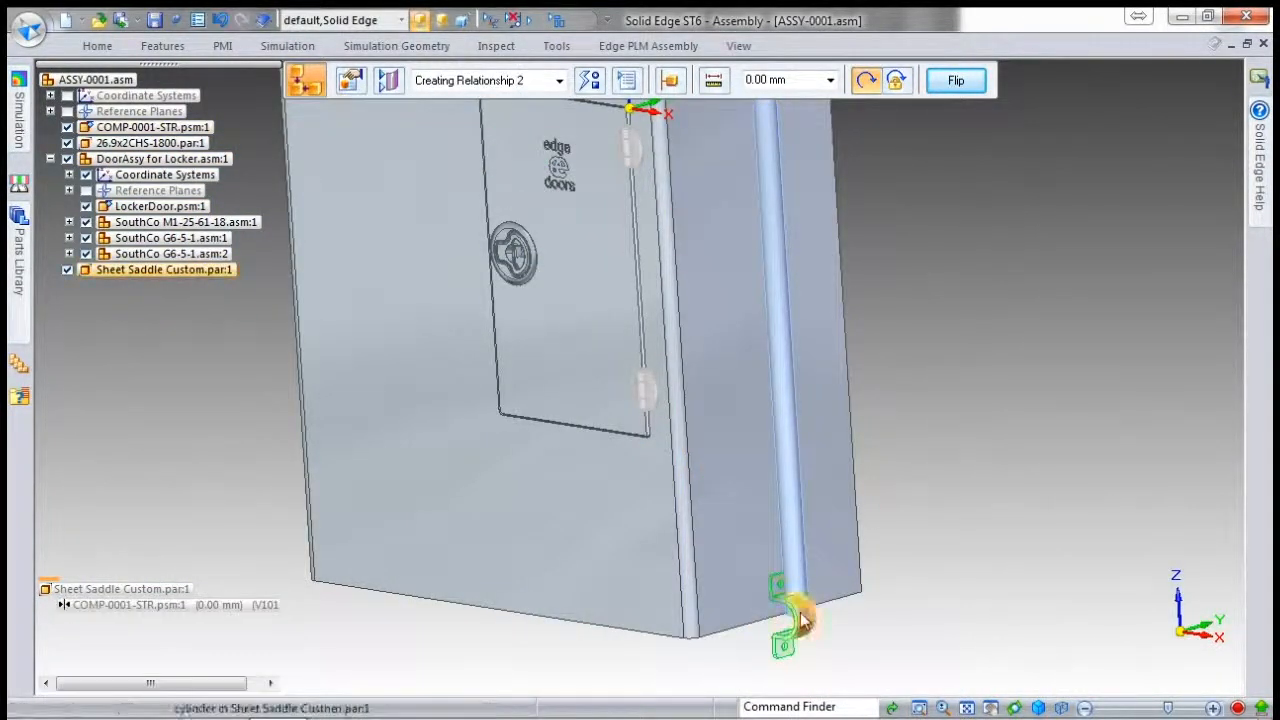
Mate the saddle's narrow profile face to the cabinet's bottom plane with a 100 mm offset.
scroll(800, 598, up, 3)
click(745, 584)
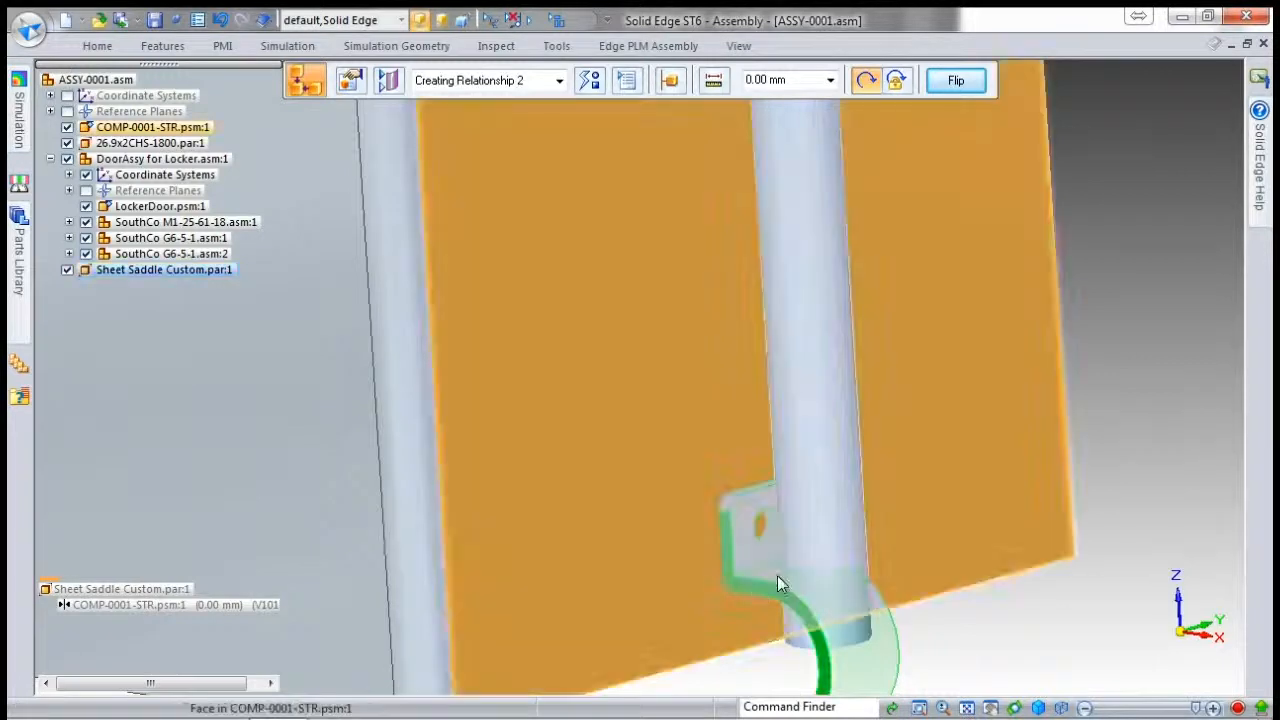
text(100)
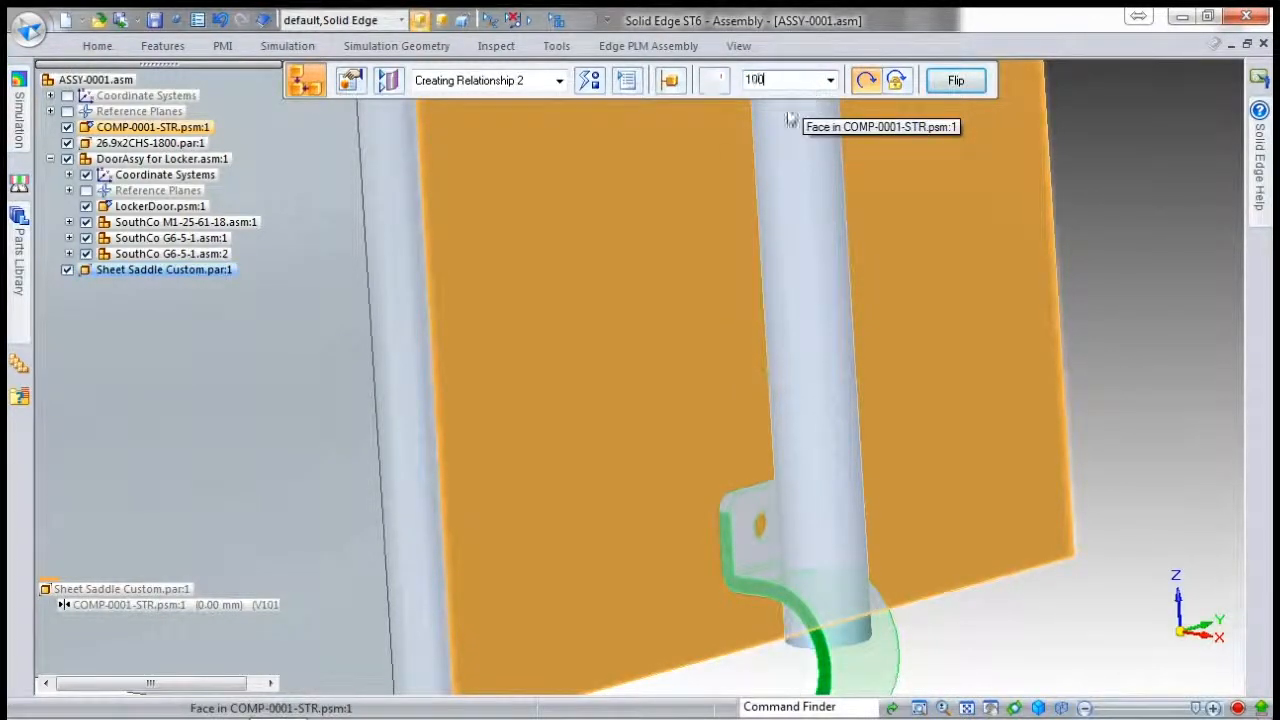
key(Return)
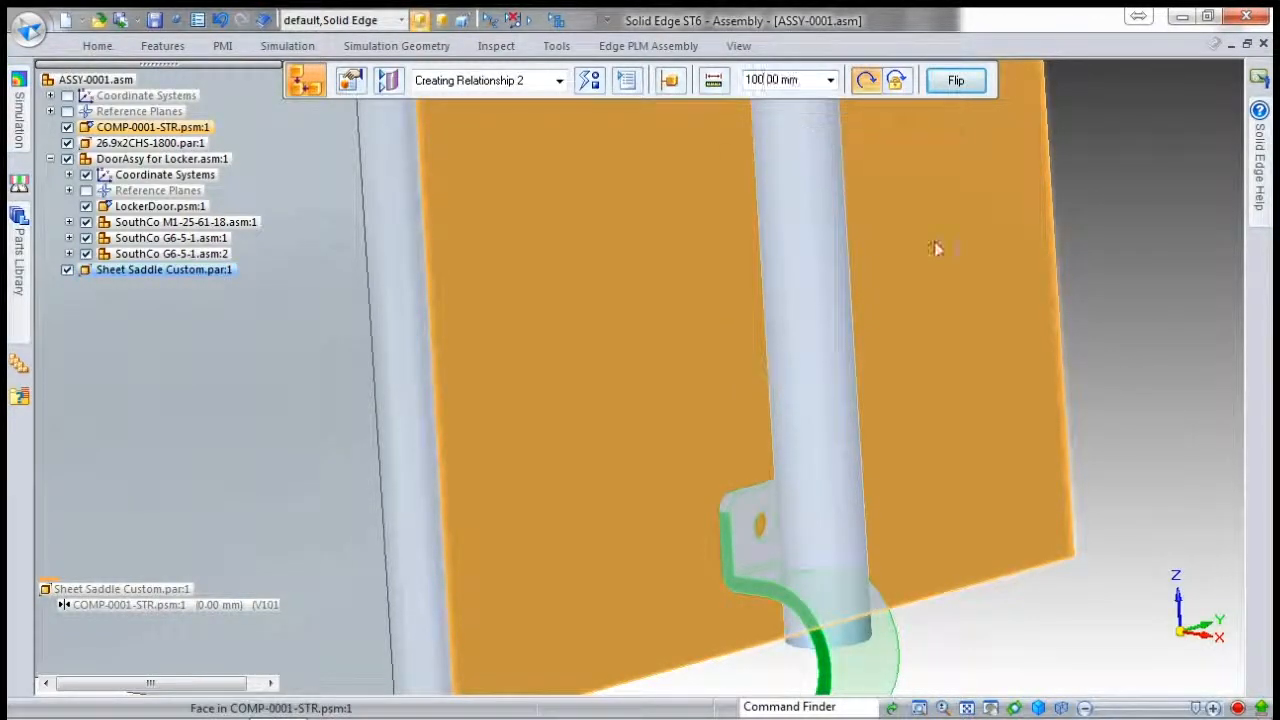
right_click(1003, 578)
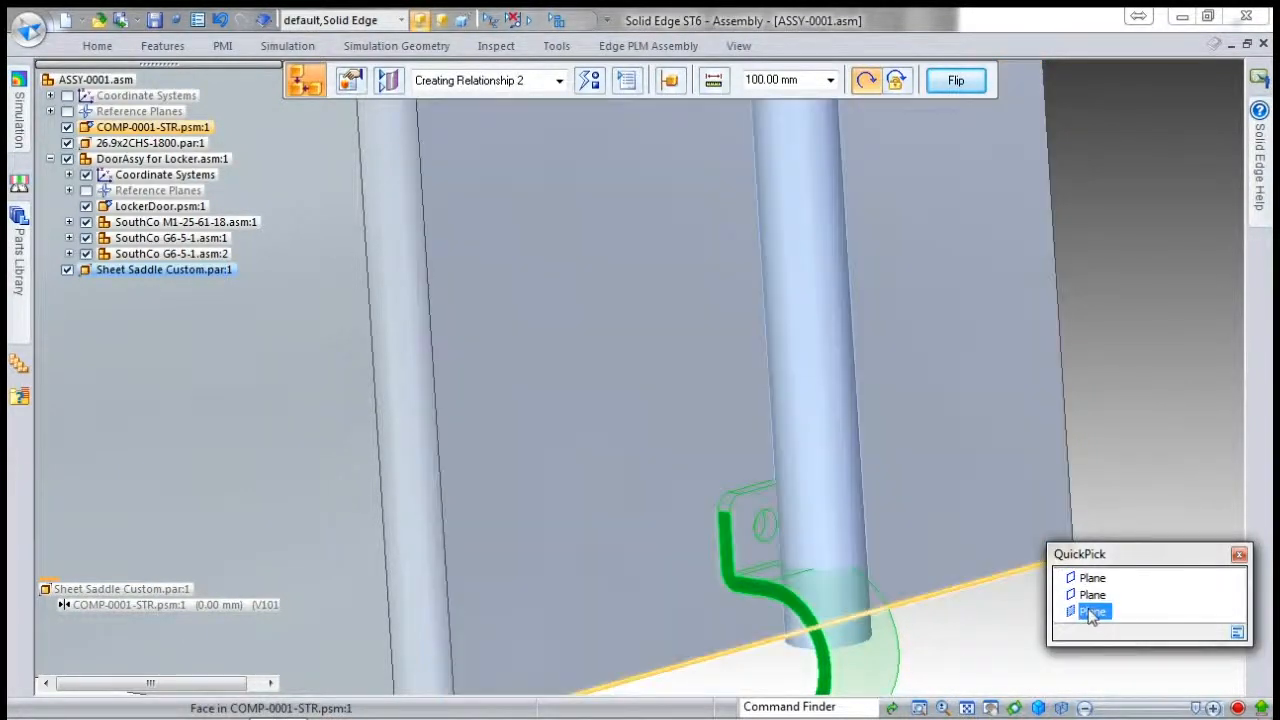
click(1090, 611)
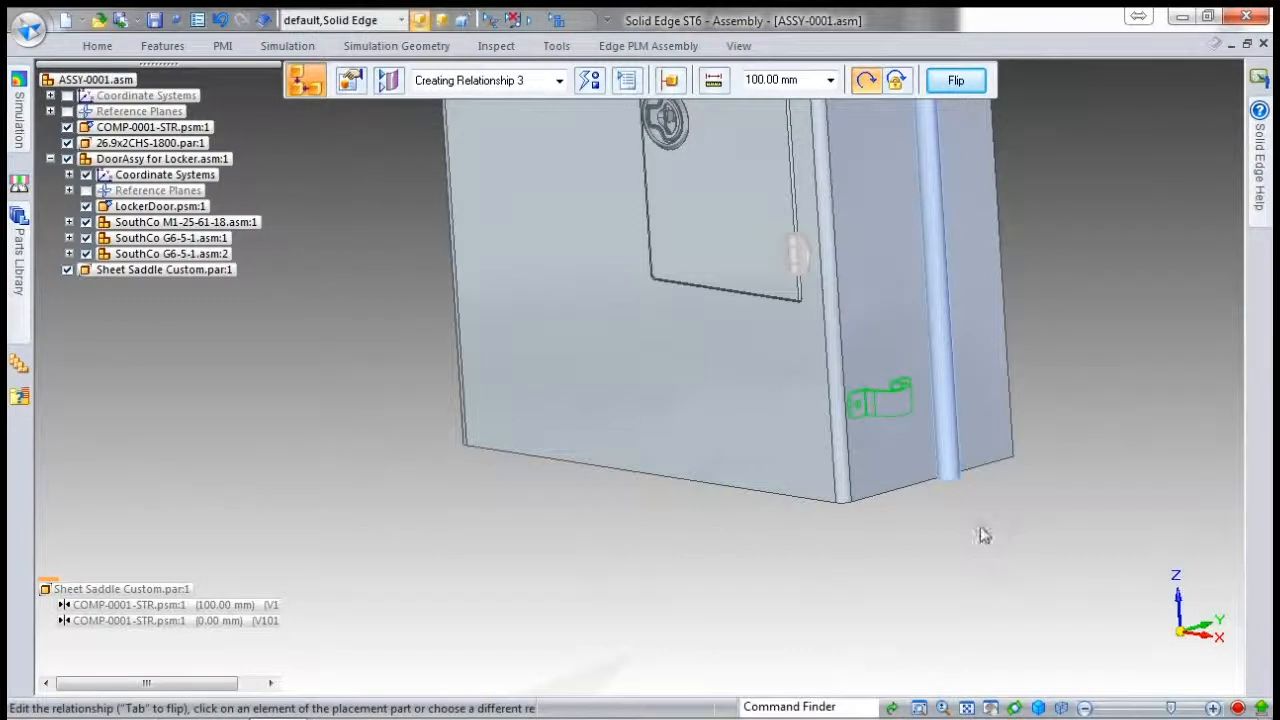
Inquire the tube's cylindrical face beside the saddle to find its diameter.
key(Escape)
click(908, 400)
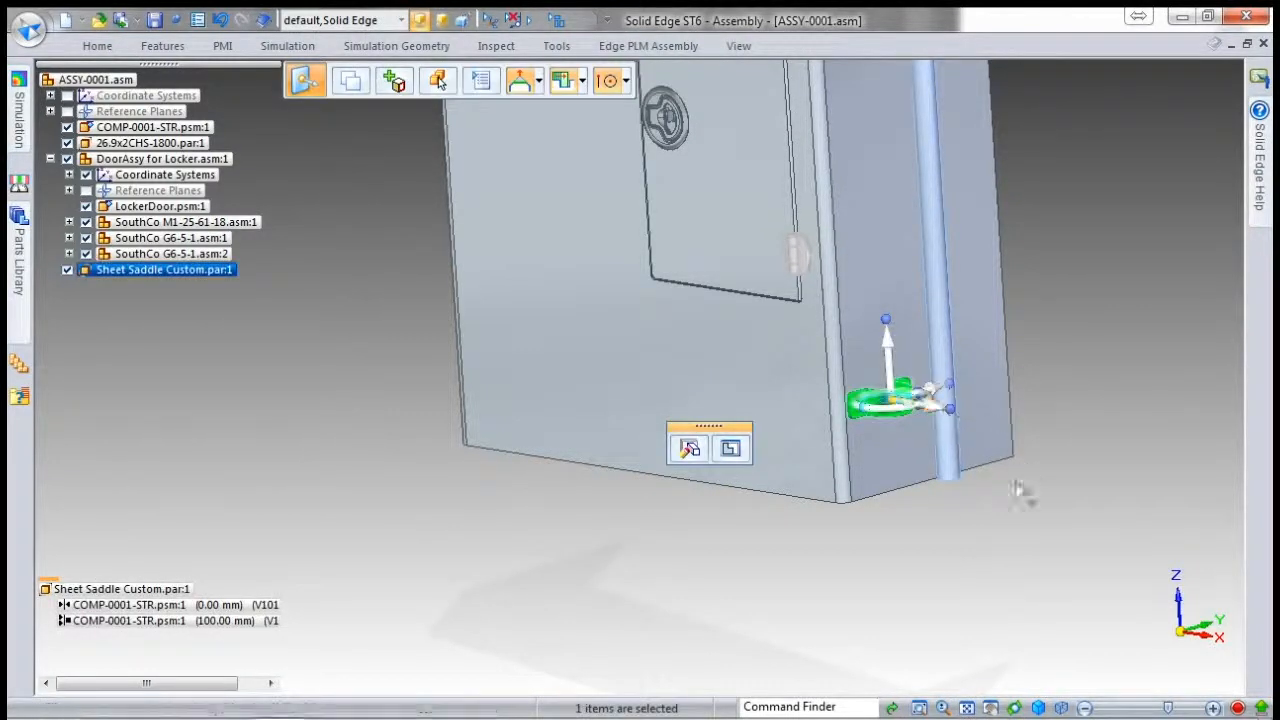
click(496, 46)
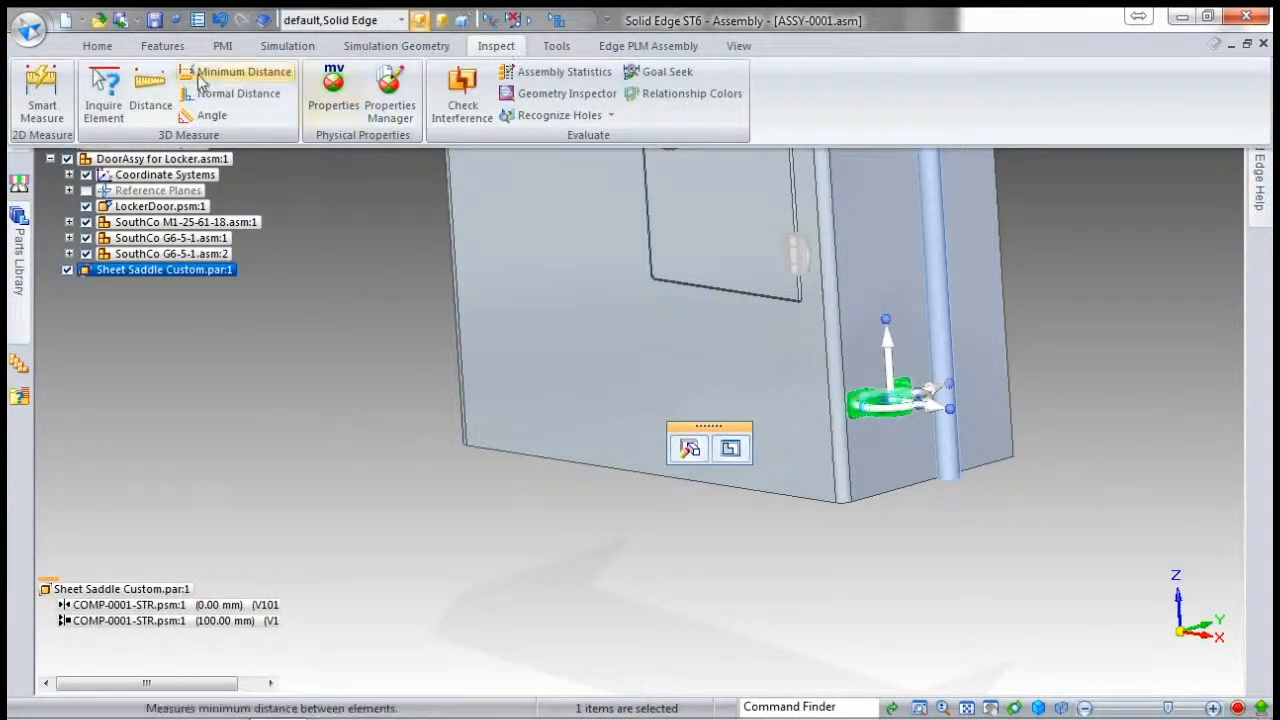
click(103, 95)
click(953, 375)
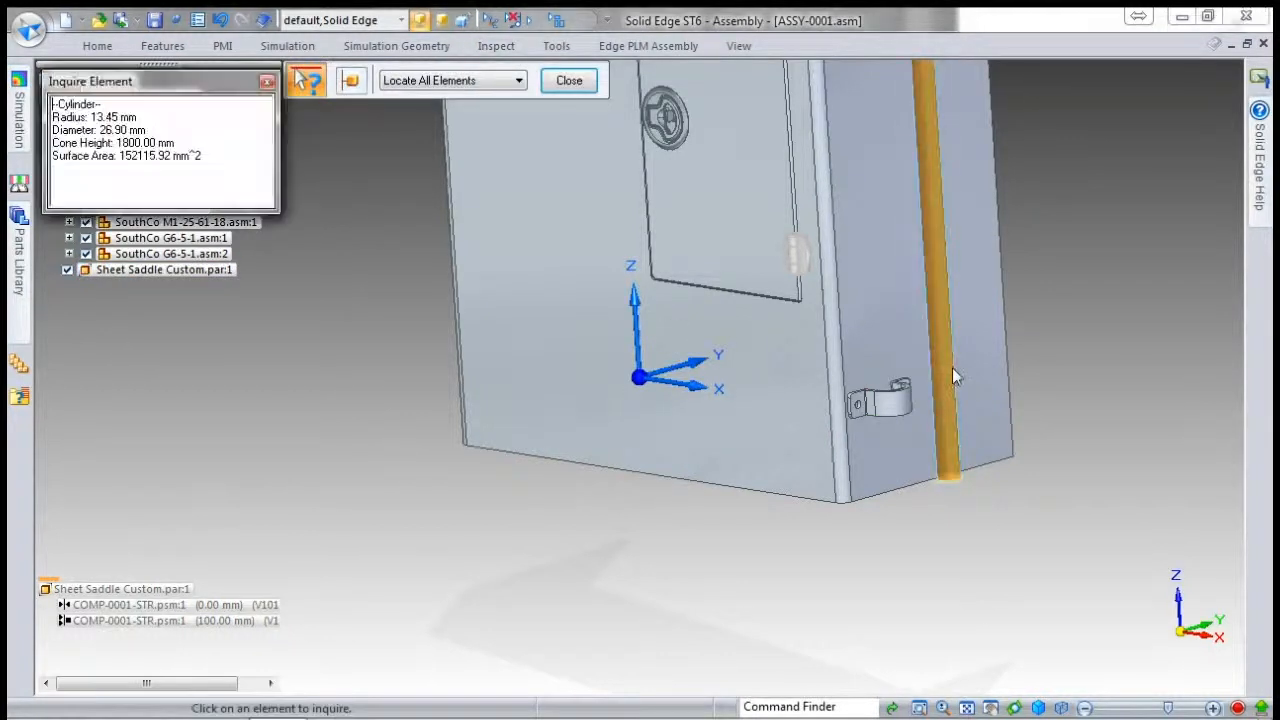
click(953, 375)
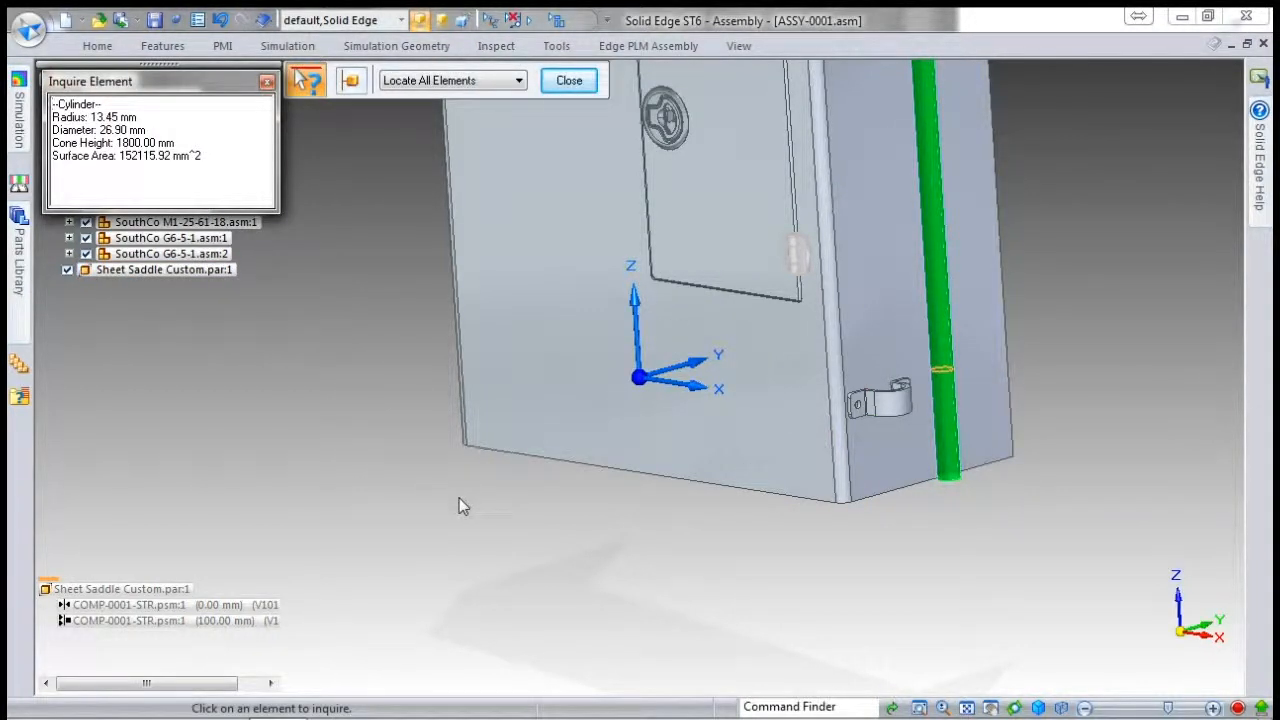
key(Escape)
Open the Sheet Saddle Custom part for in-place editing within the assembly.
click(890, 400)
scroll(909, 400, up, 4)
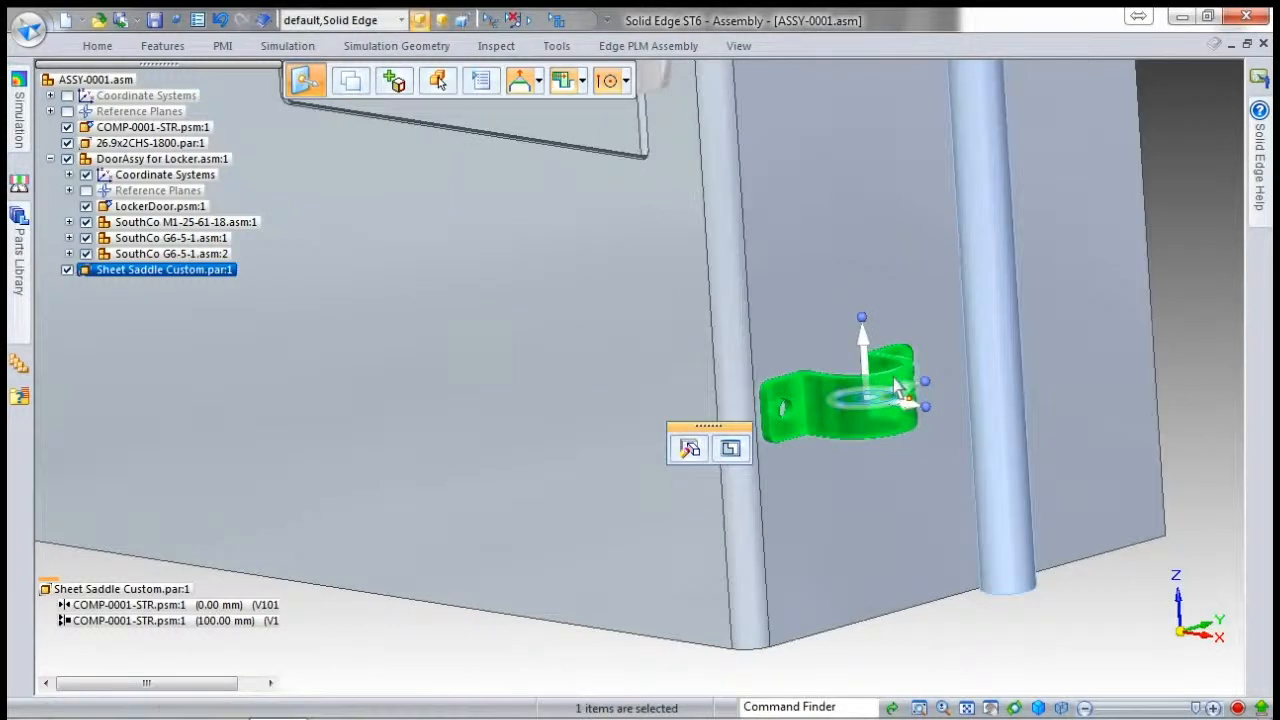
key(Escape)
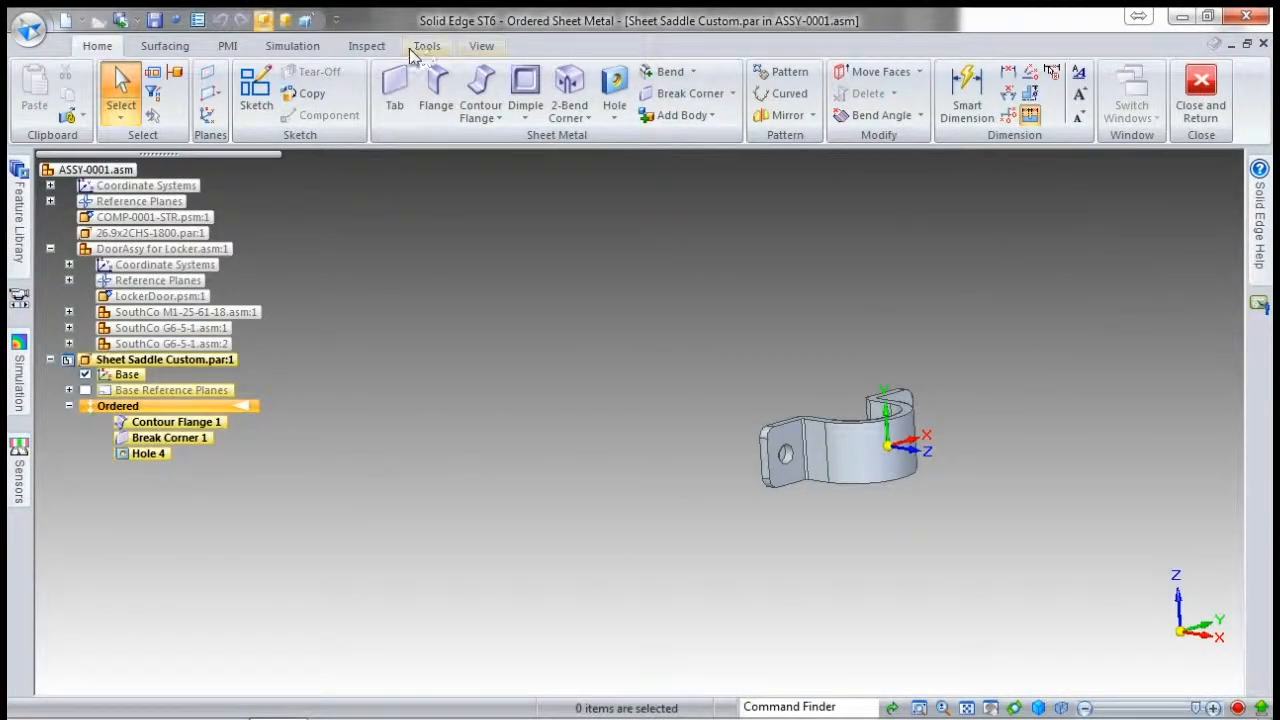
click(422, 47)
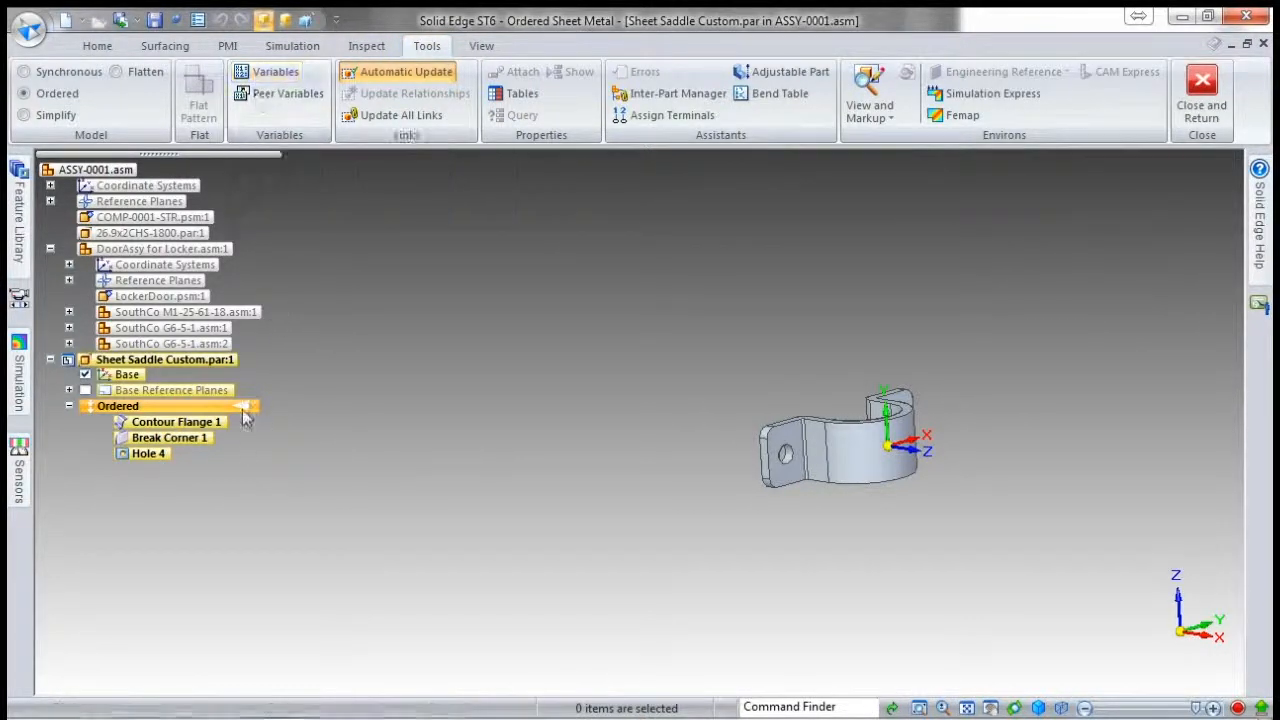
Set the arc diameter of the saddle's Contour Flange 1 profile to 26.9 mm.
click(200, 422)
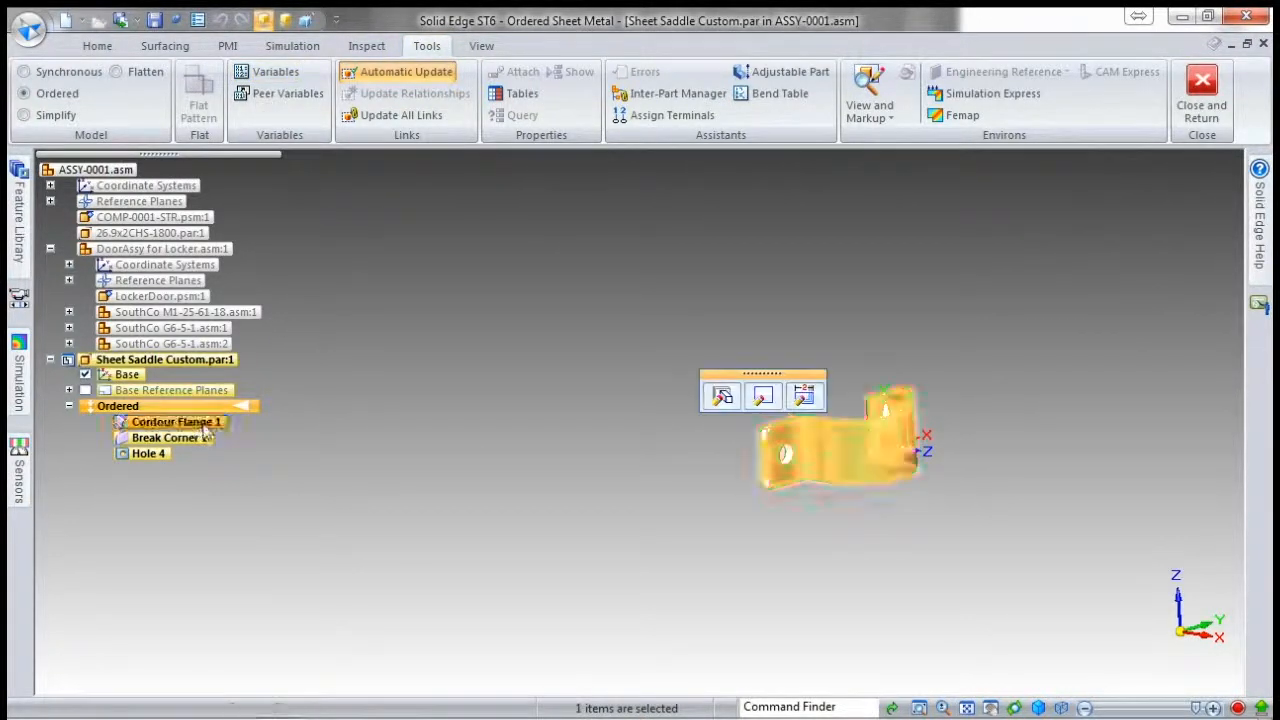
click(818, 403)
middle_drag(923, 477, 911, 556)
scroll(877, 474, up, 3)
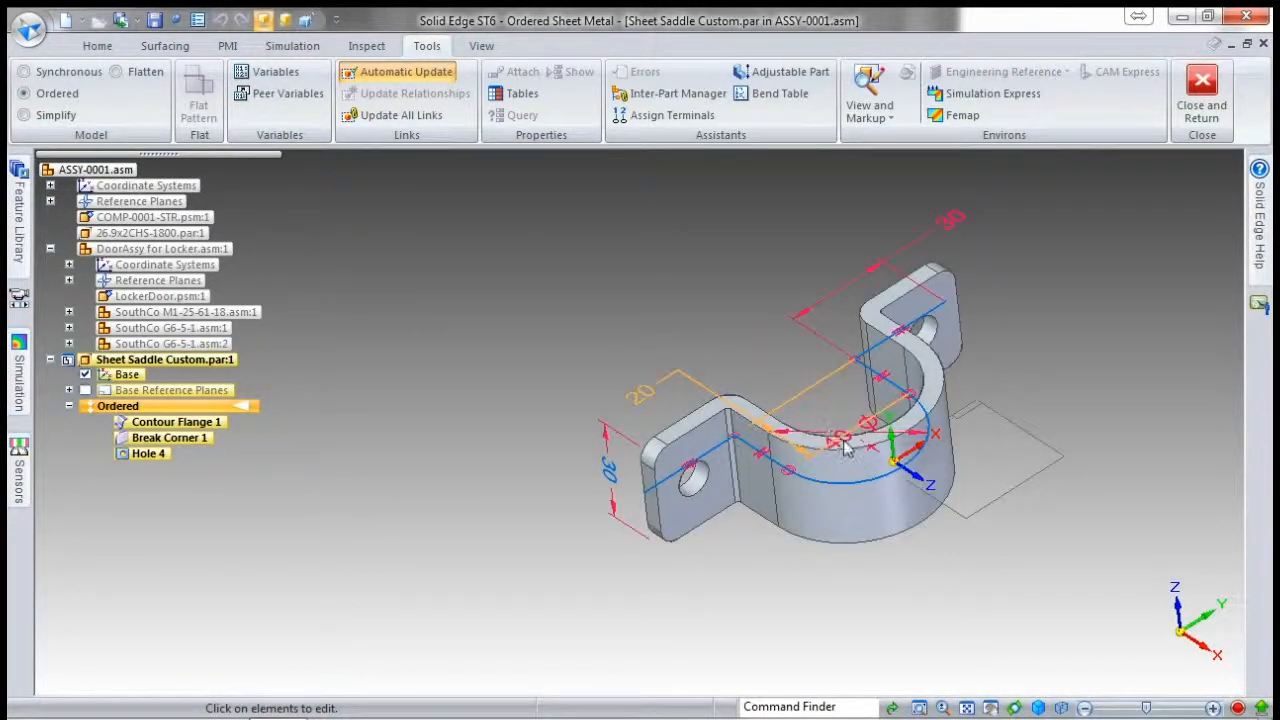
click(848, 447)
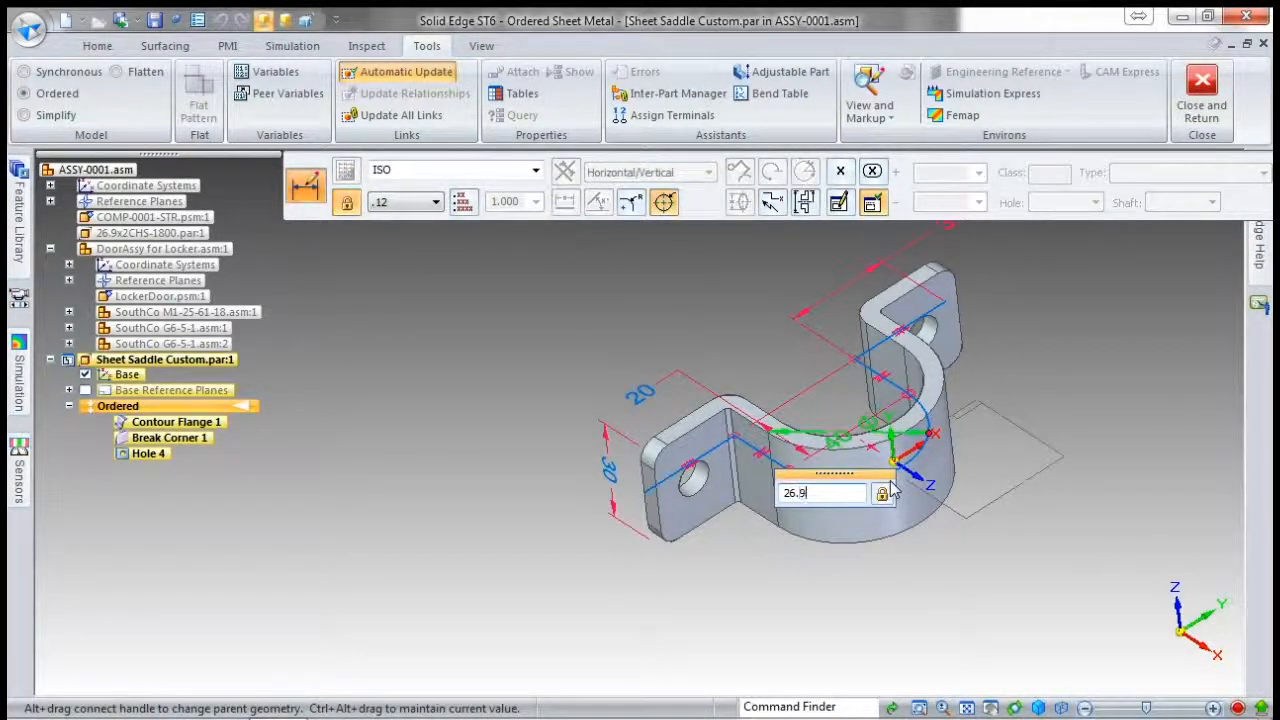
key(Return)
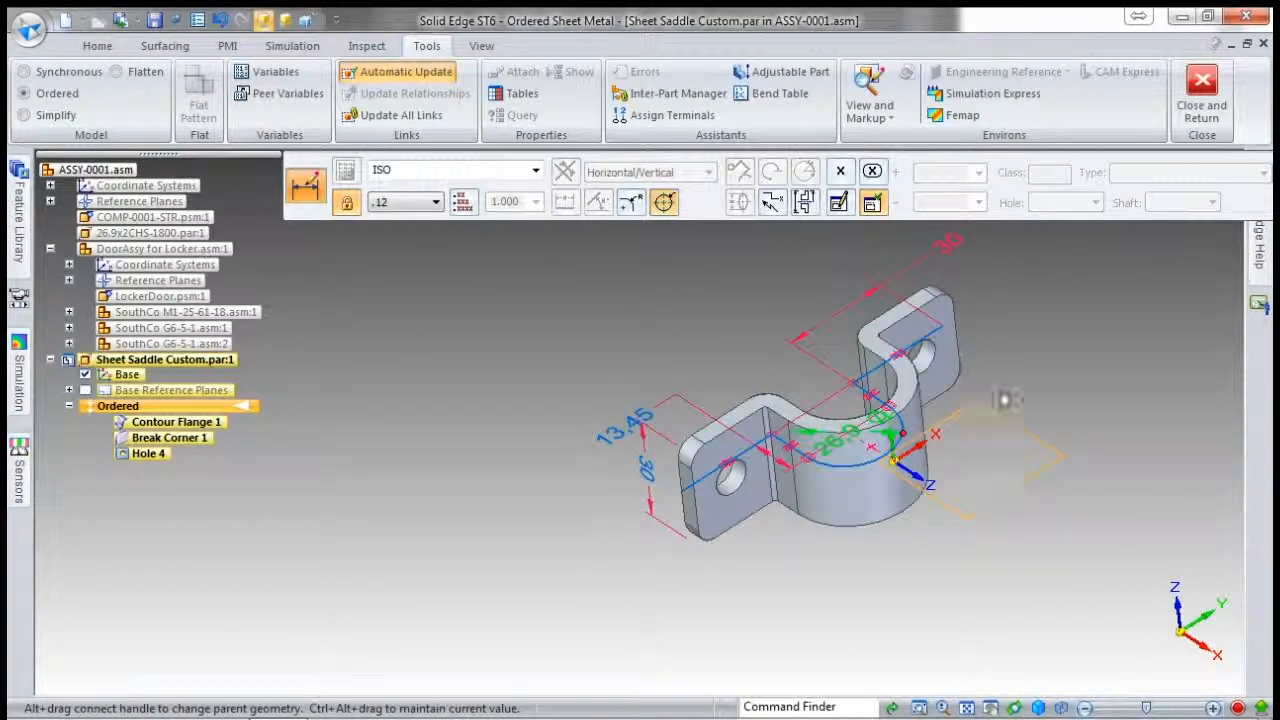
Set the saddle's foot length to 25 mm and return to the assembly.
mouse_move(971, 254)
middle_down()
mouse_move(903, 245)
mouse_move(900, 260)
middle_up()
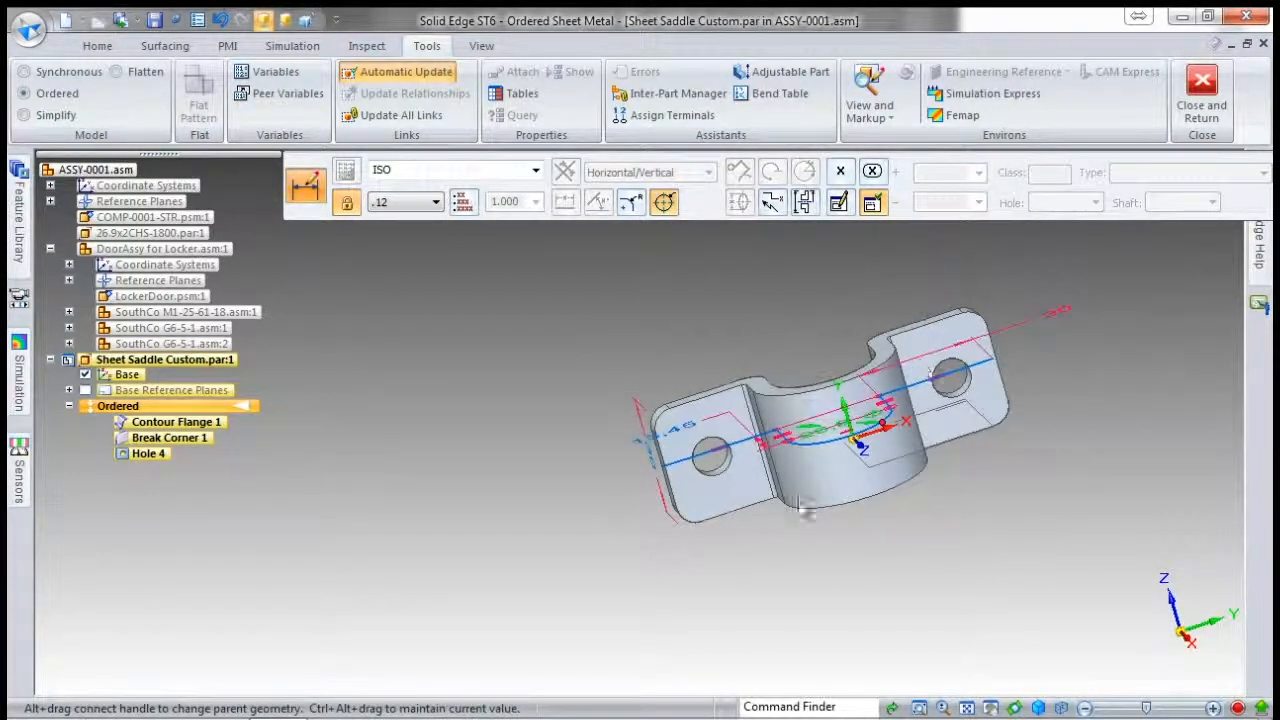
middle_drag(1074, 410, 1059, 336)
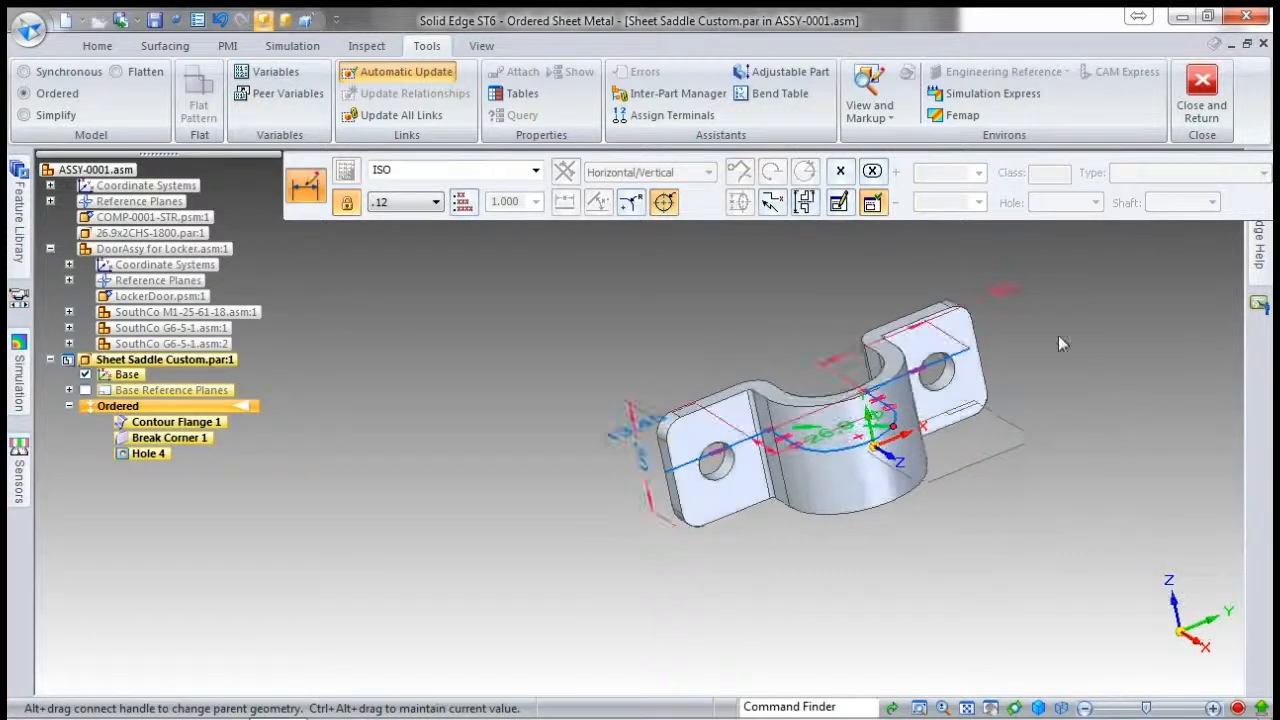
click(1010, 290)
text(25)
key(Return)
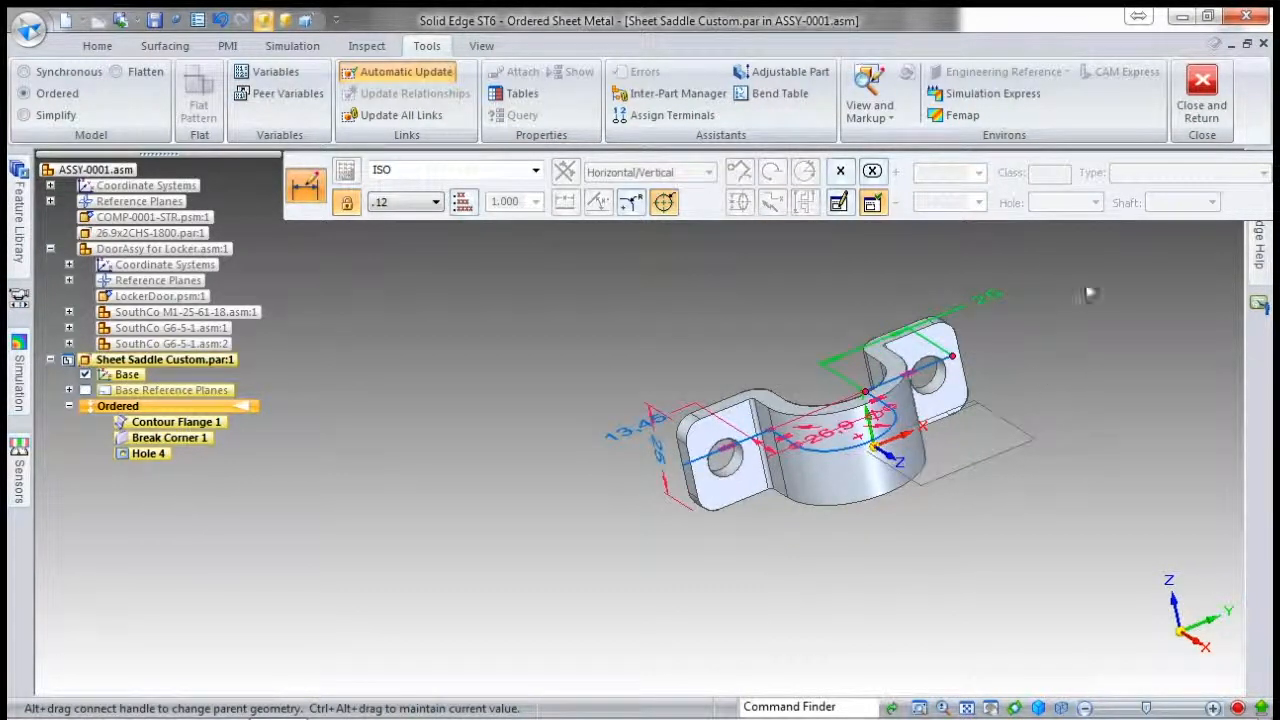
click(1204, 86)
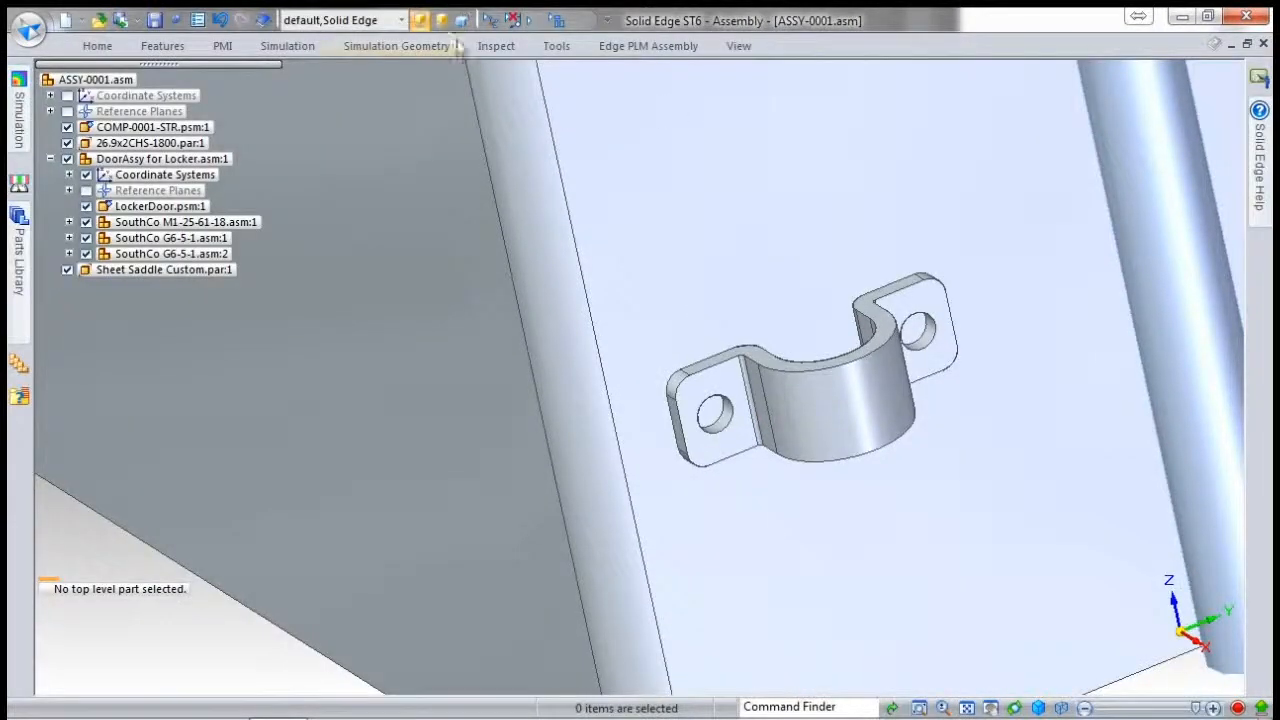
Axially align a cylindrical face of the saddle's curved section with the tube on the cabinet's side.
click(97, 46)
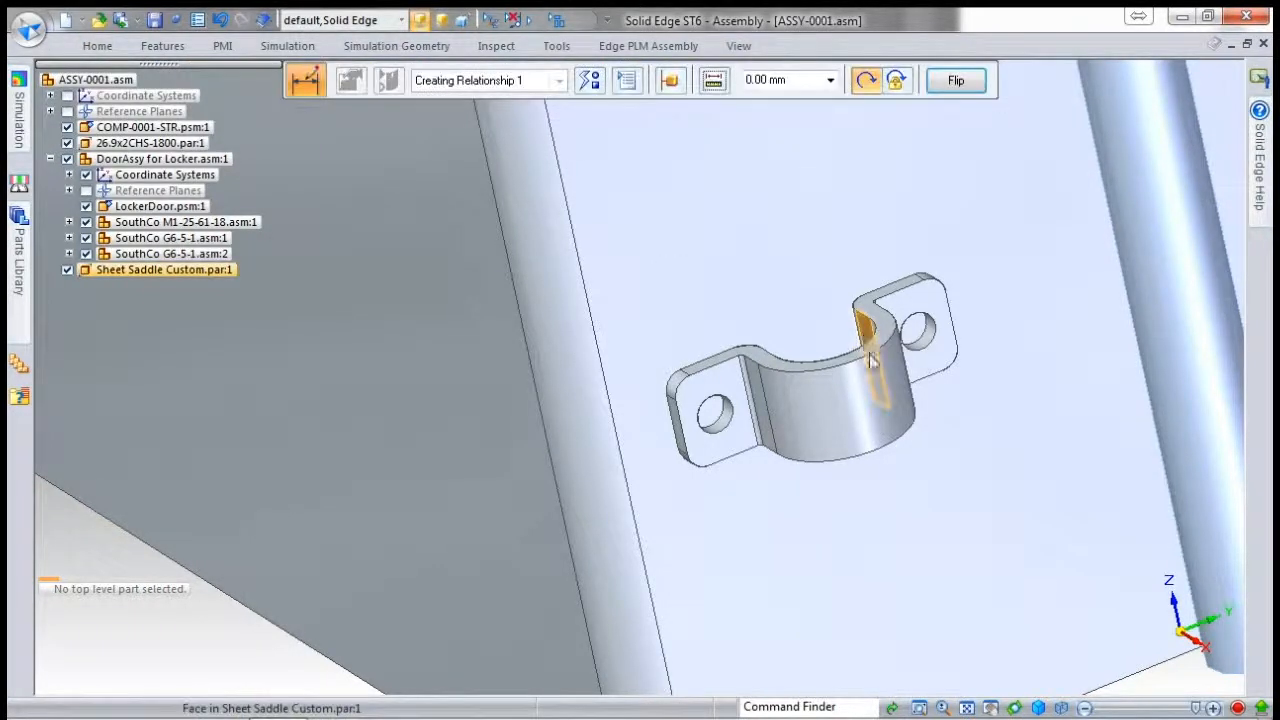
mouse_move(873, 371)
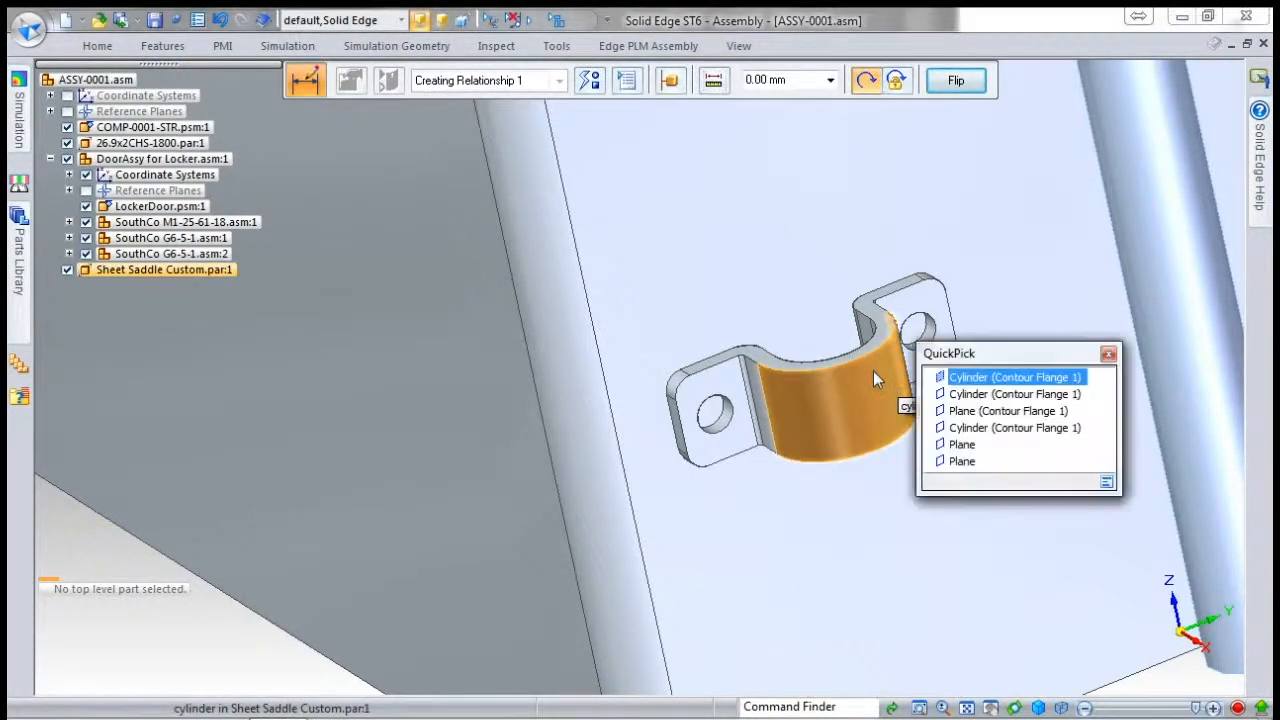
click(960, 394)
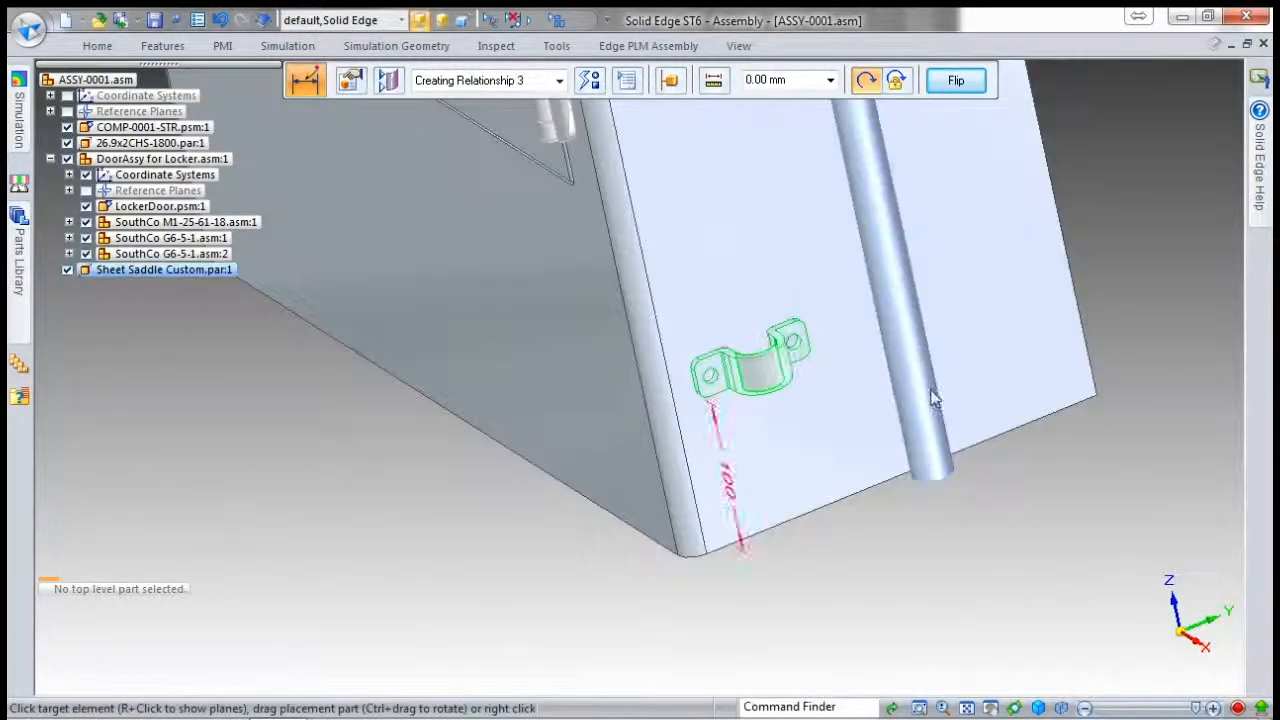
click(930, 445)
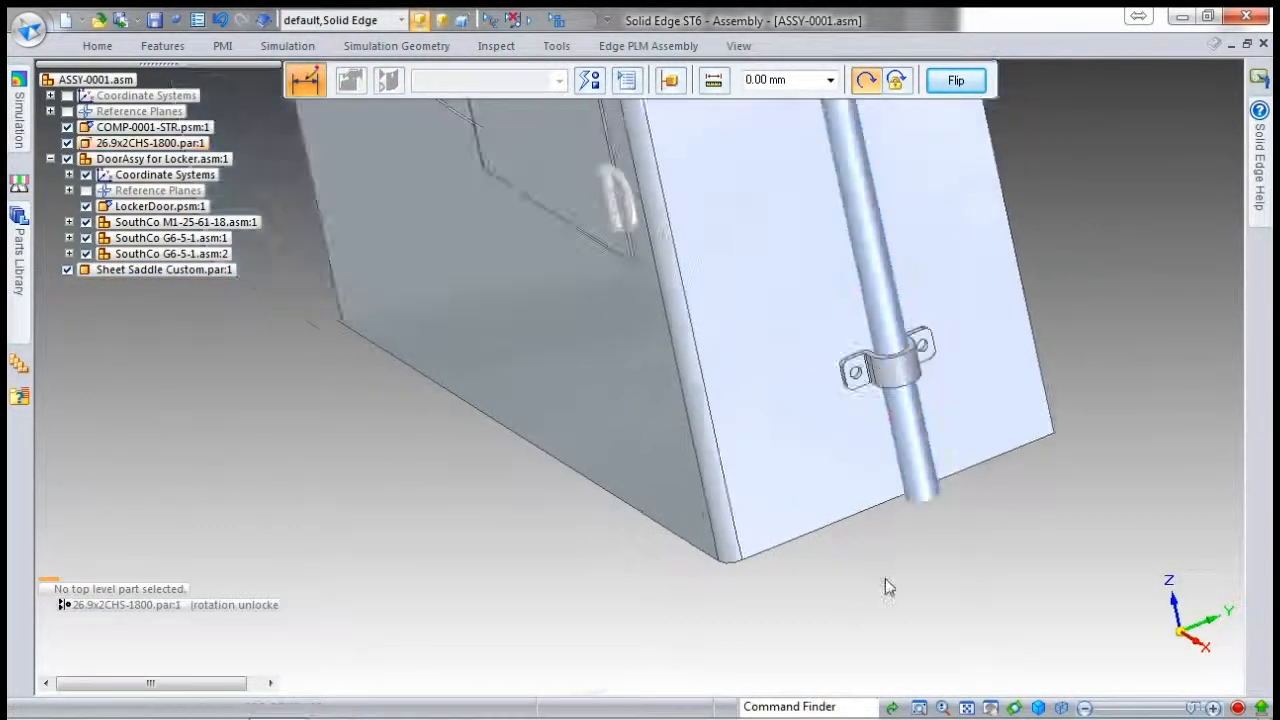
Copy the saddle up along the tube to a second location near the cabinet's top.
click(882, 420)
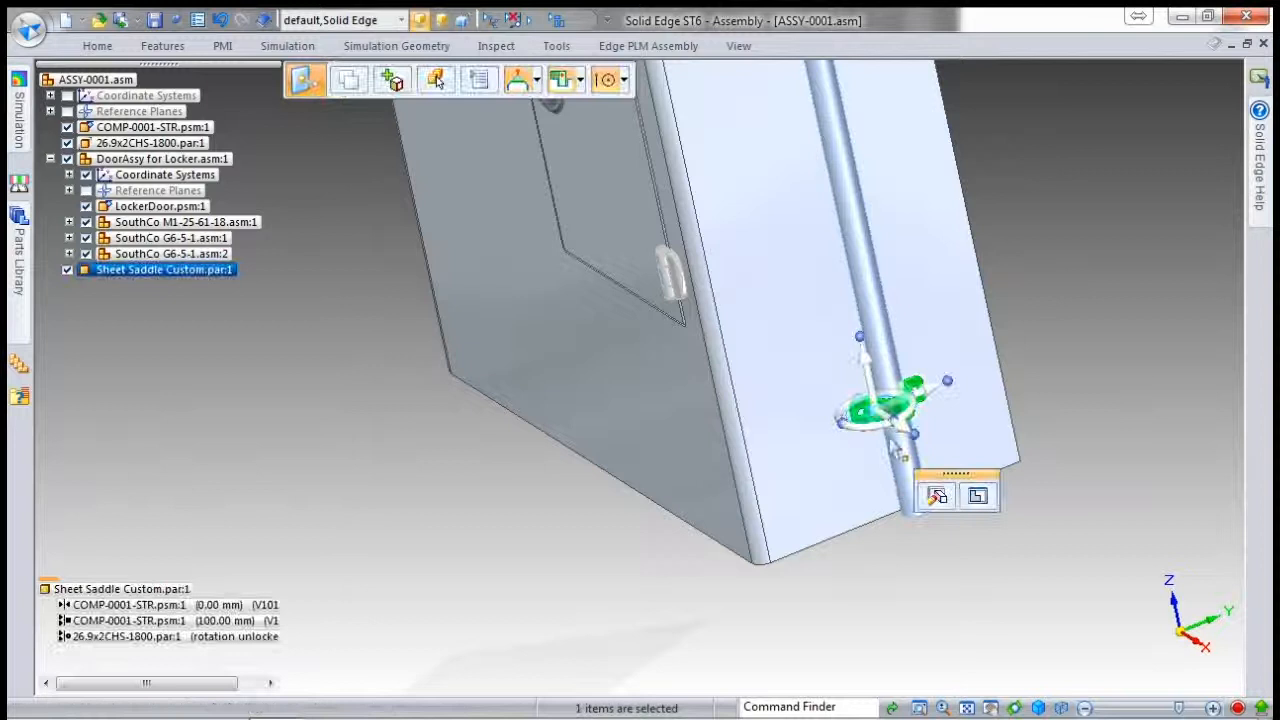
scroll(970, 543, down, 3)
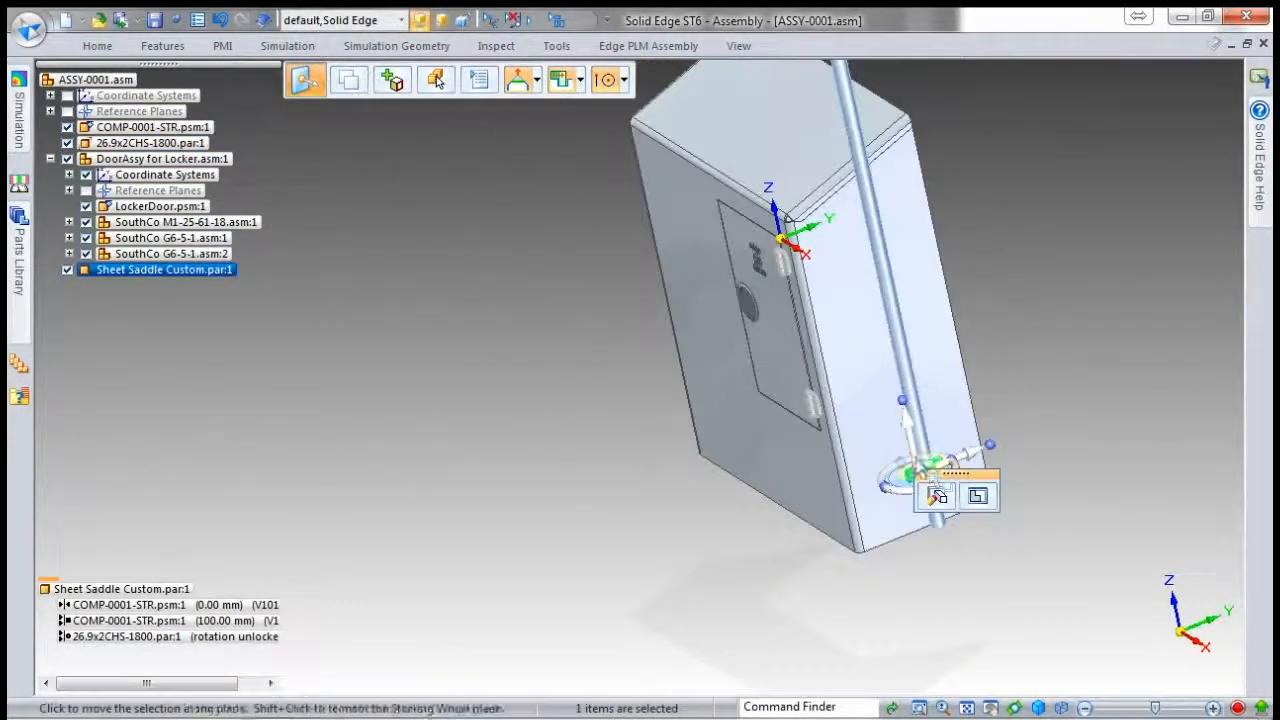
click(911, 451)
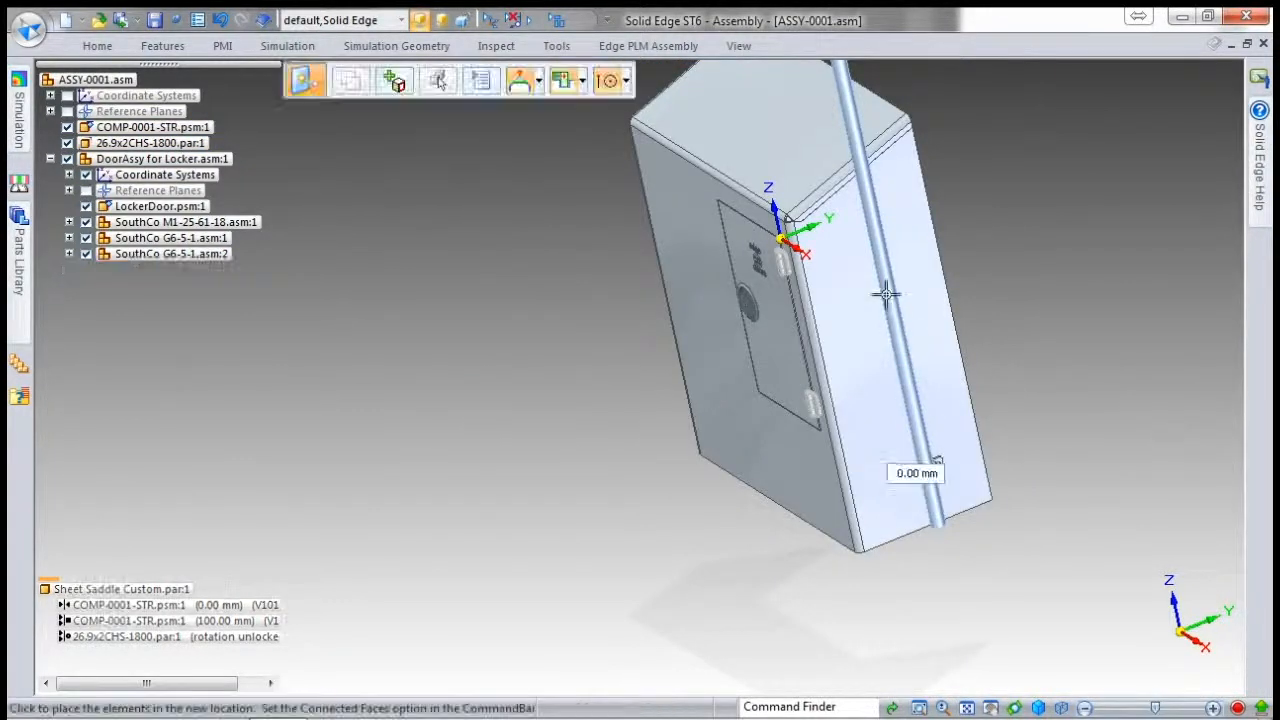
click(860, 224)
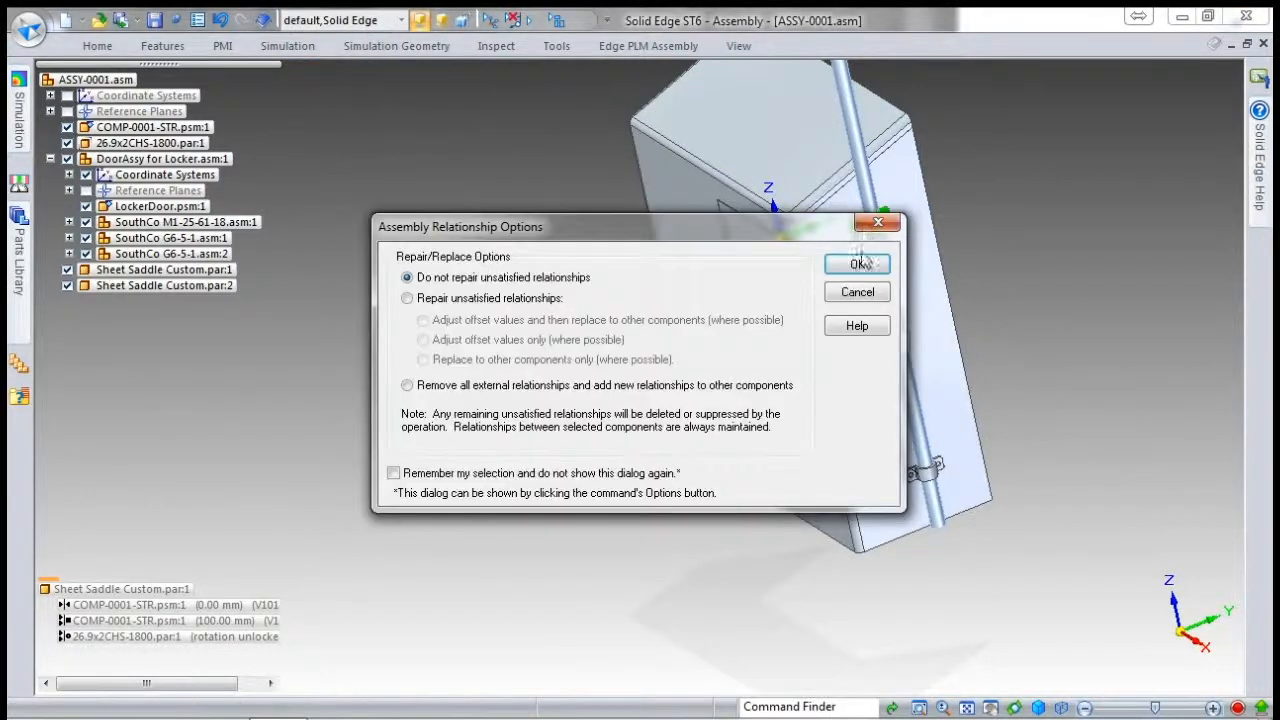
Repair the copied saddle's unsatisfied relationships by replacement to cabinet COMP-0001-STR, and suppress the affected relationships.
click(421, 300)
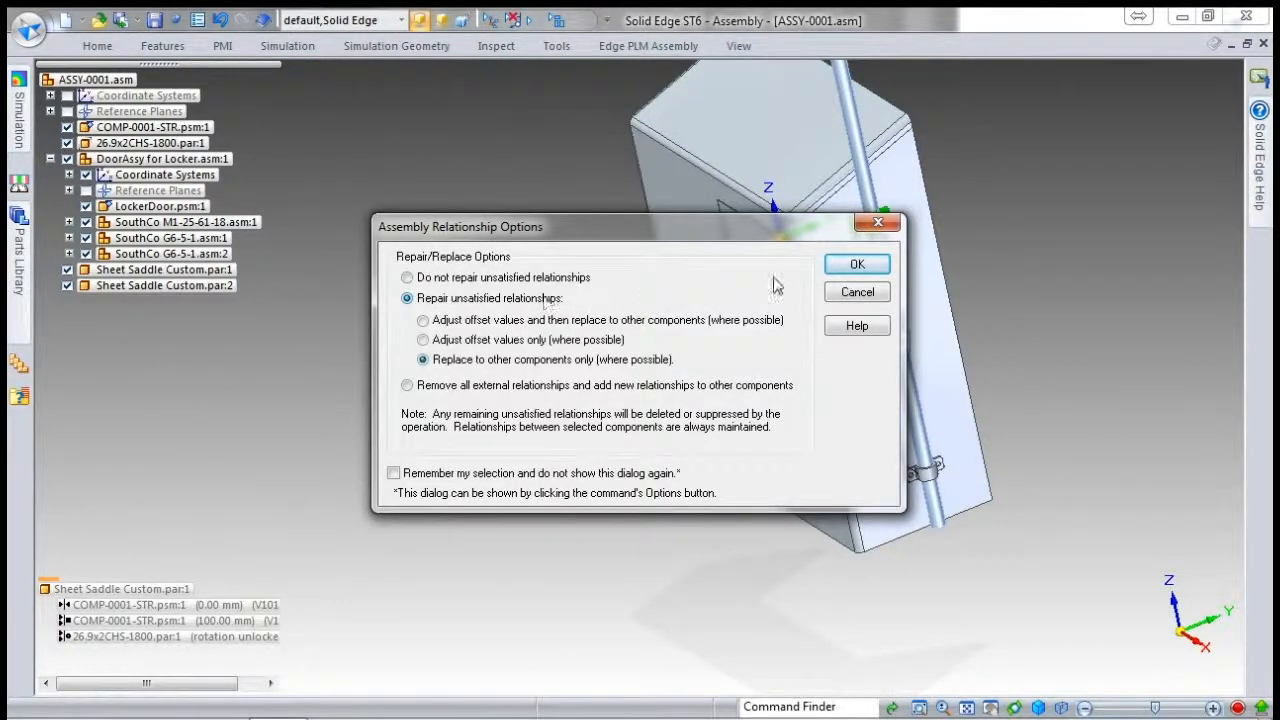
click(857, 264)
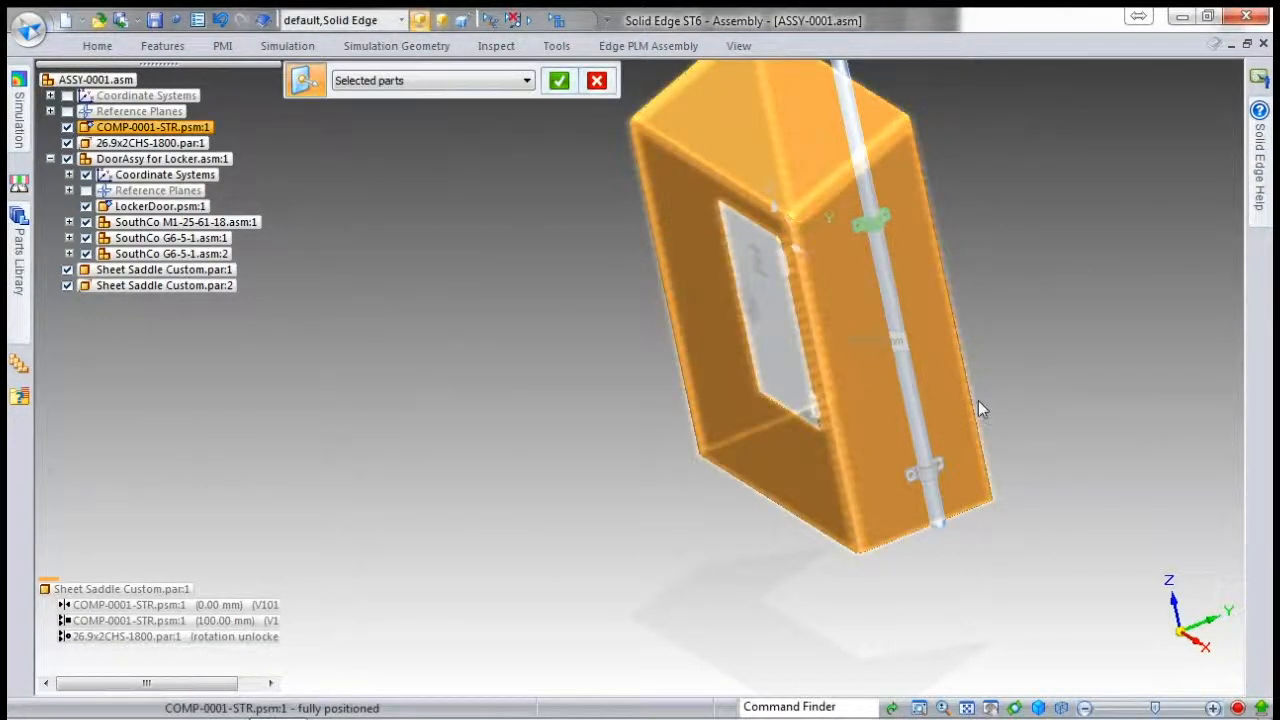
click(931, 338)
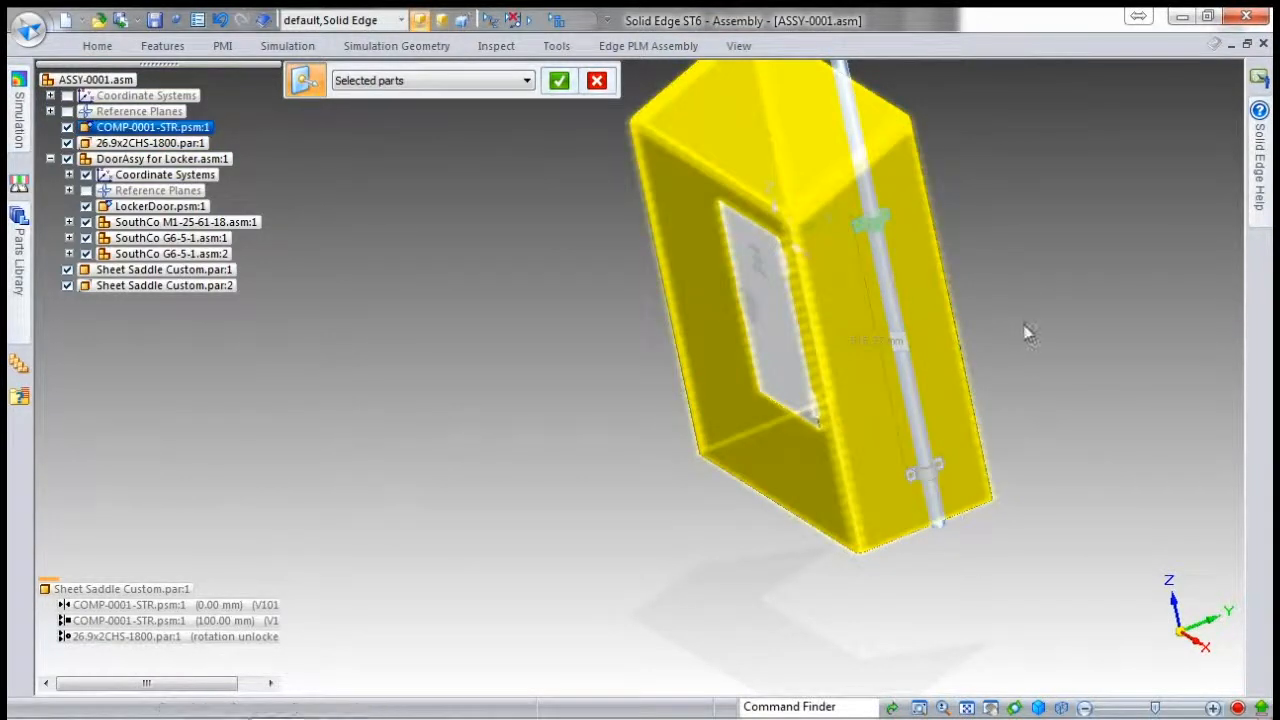
key(Delete)
click(622, 384)
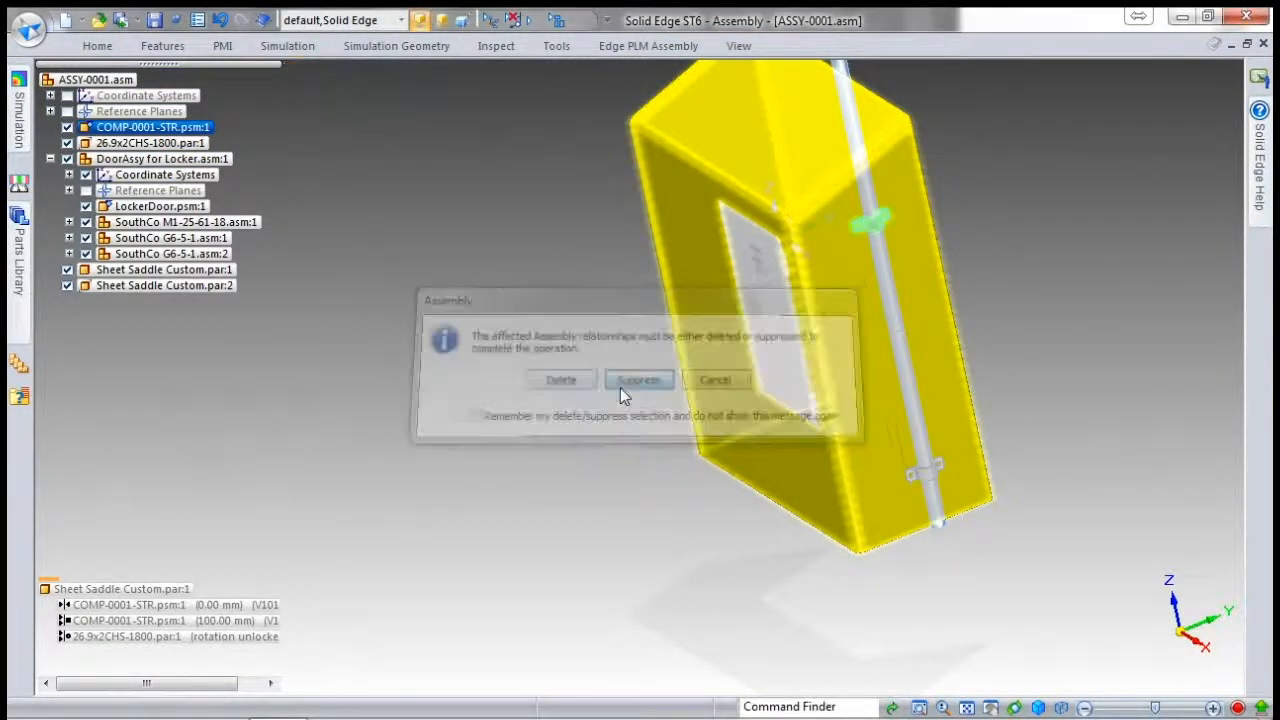
key(Escape)
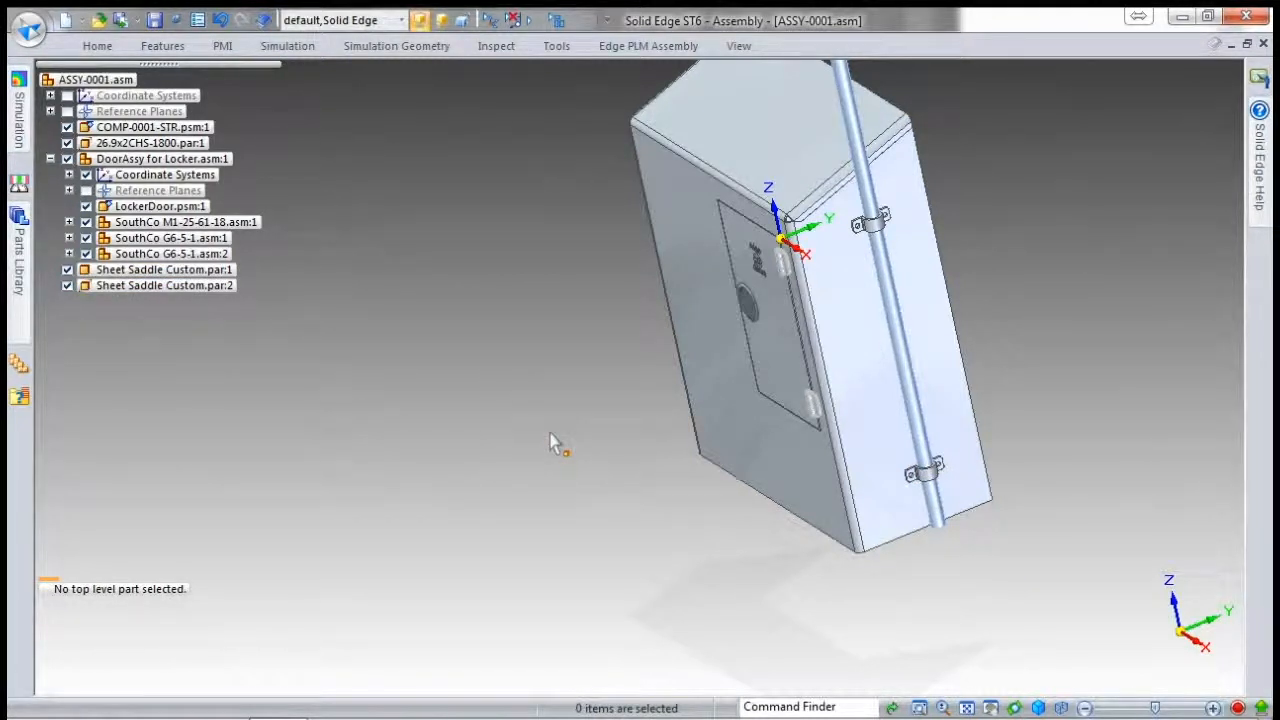
Enable the Edge PLM Document Numbering add-in.
middle_drag(616, 455, 660, 423)
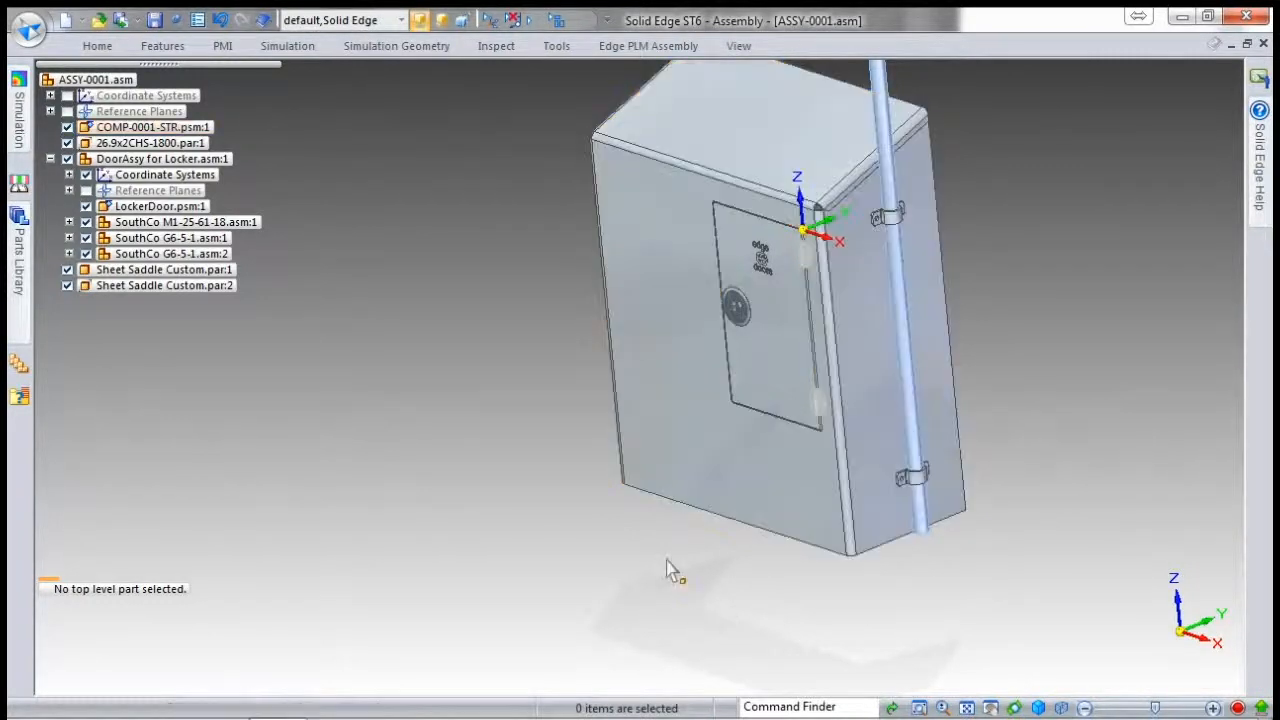
middle_drag(669, 569, 643, 569)
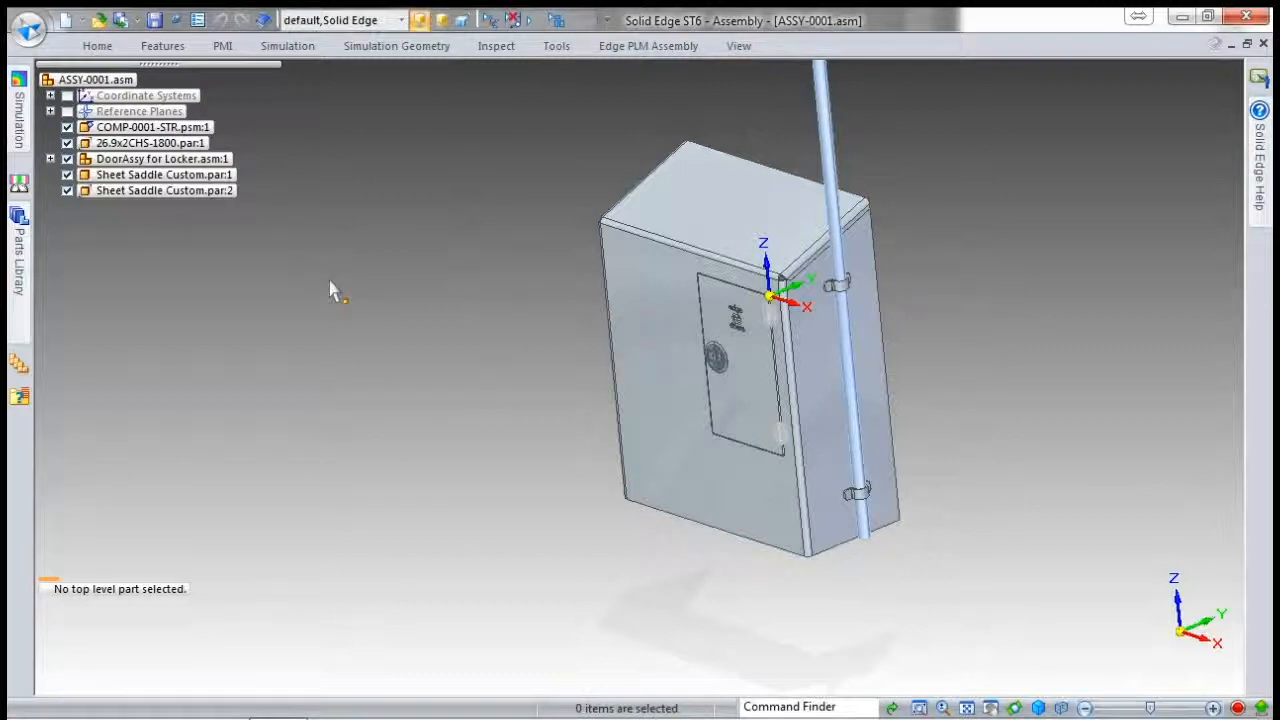
click(28, 30)
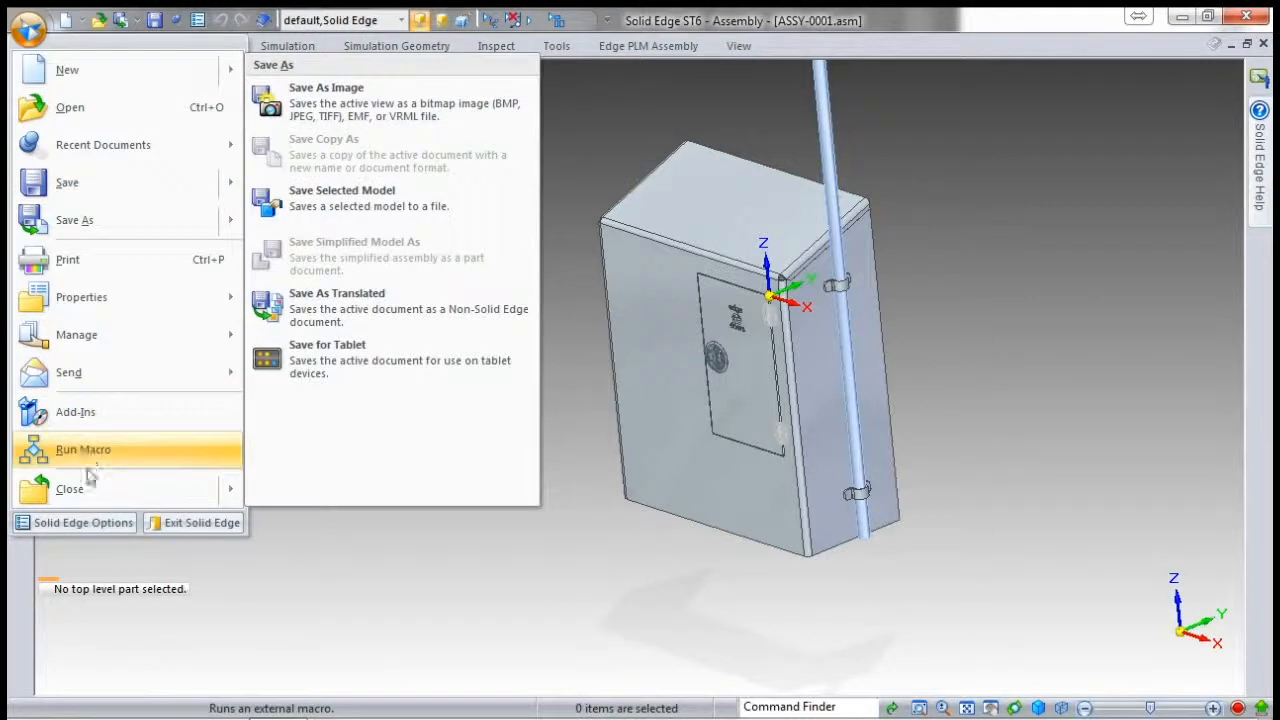
click(100, 420)
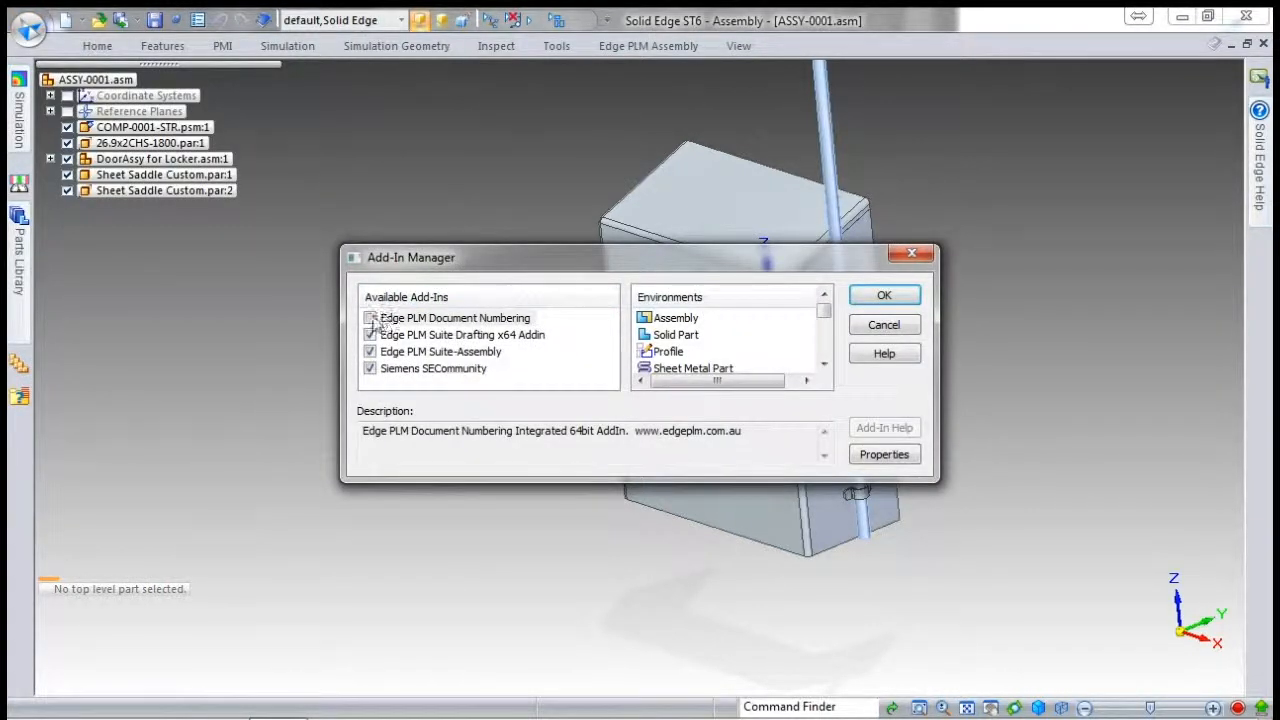
click(457, 320)
click(893, 296)
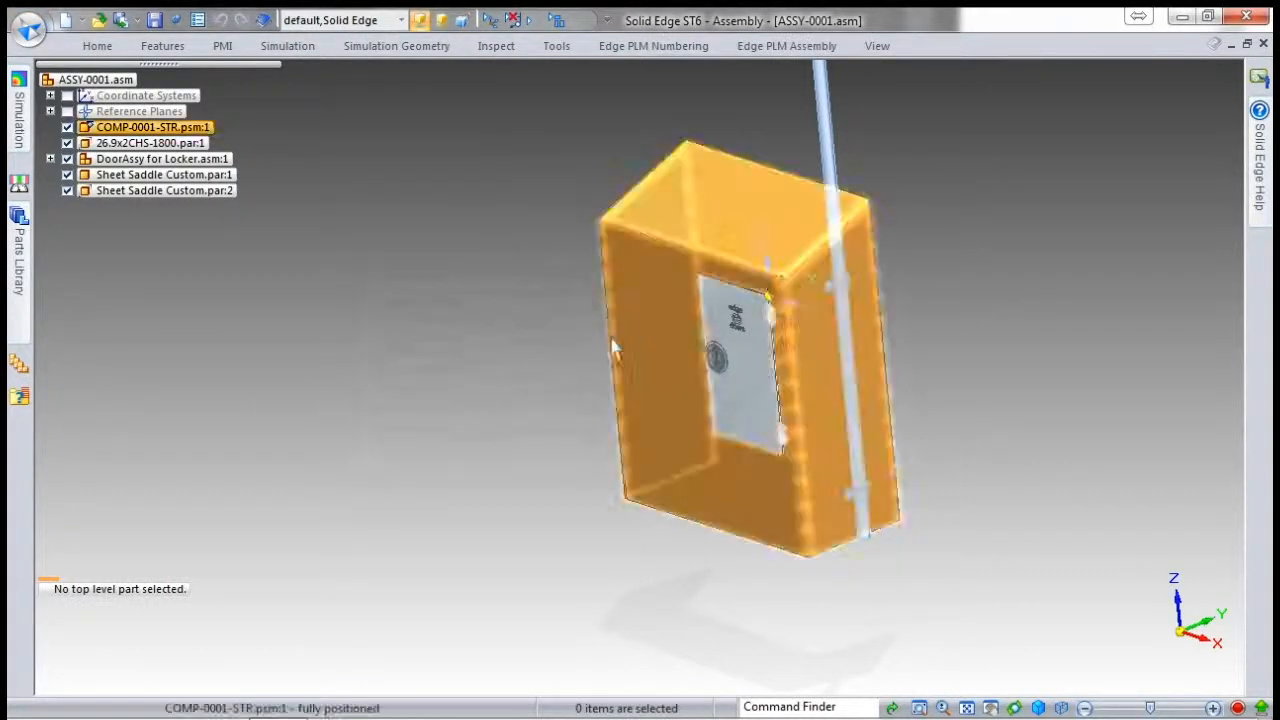
Start Assembly Allocate for ASSY-0001, re-enabling Document Numbering to open the Assembly Allocation Table.
click(652, 50)
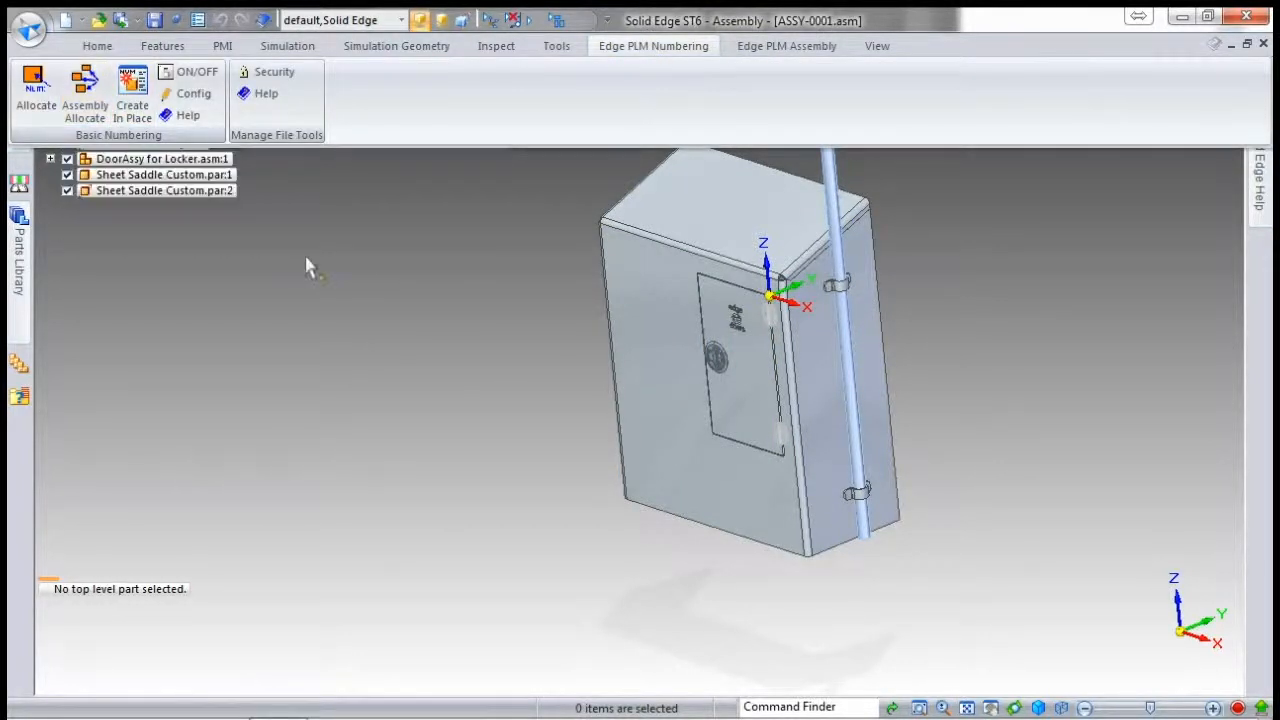
click(85, 88)
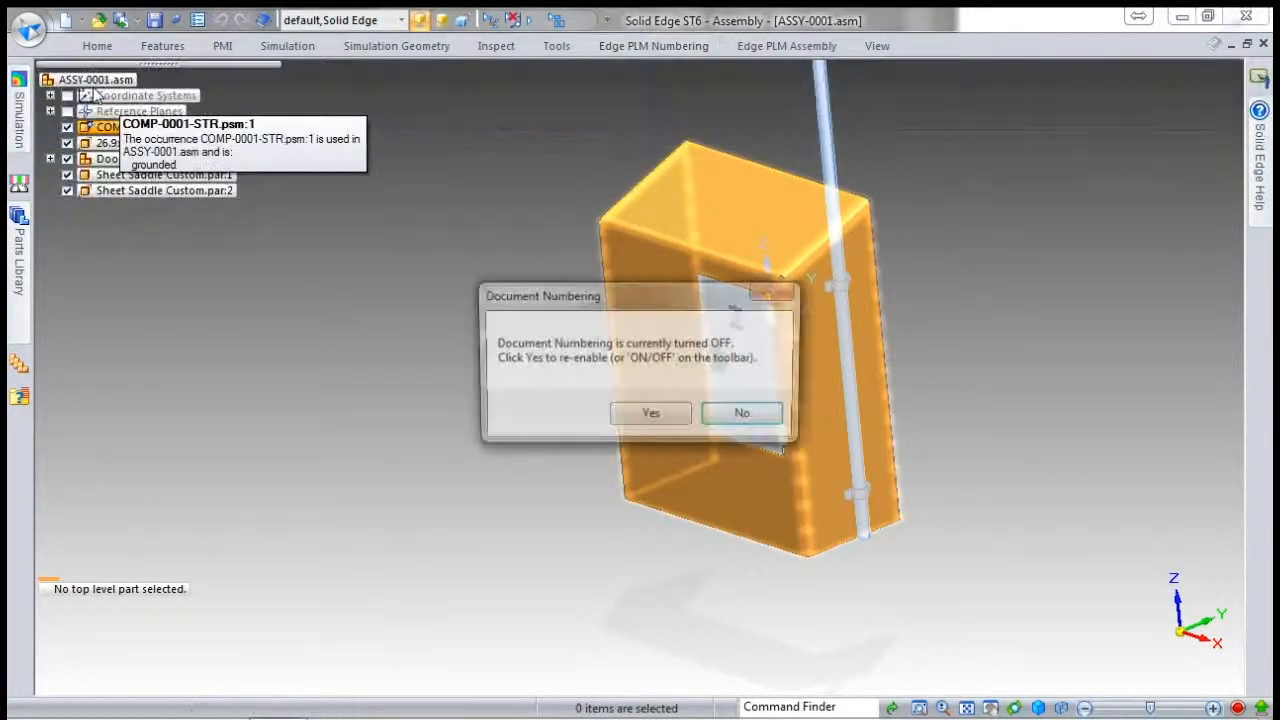
click(651, 416)
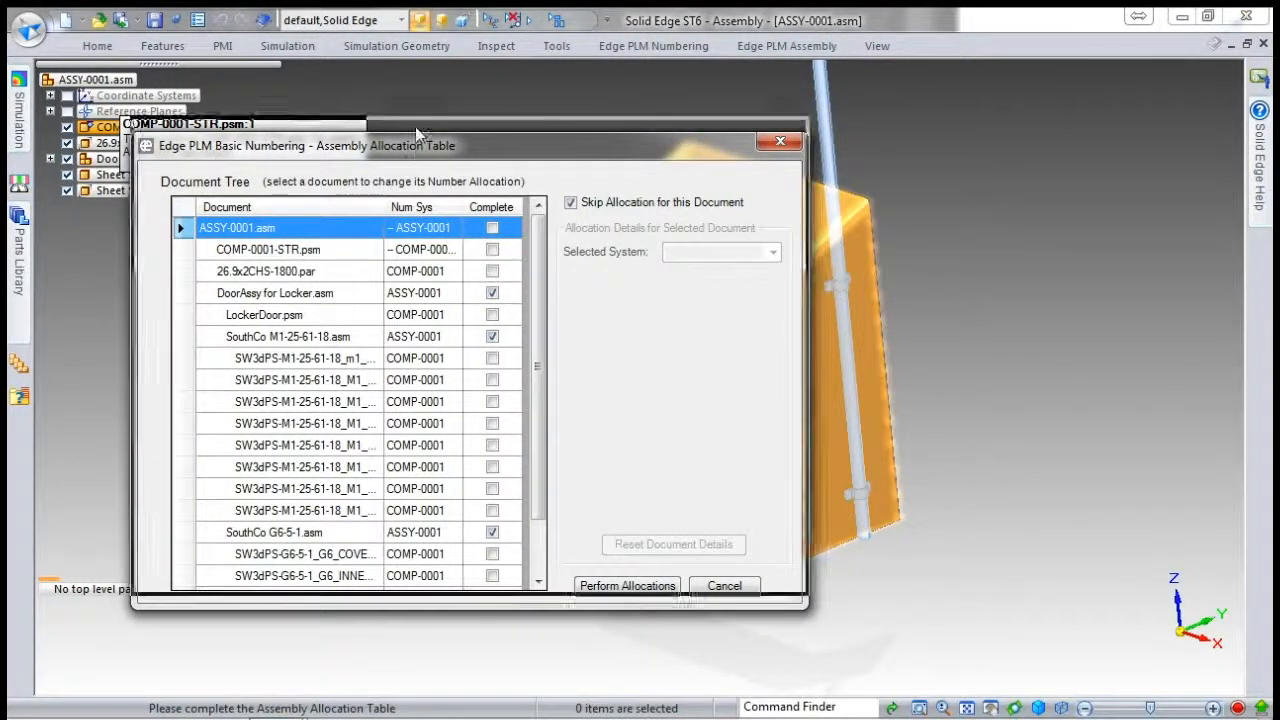
drag(612, 570, 640, 662)
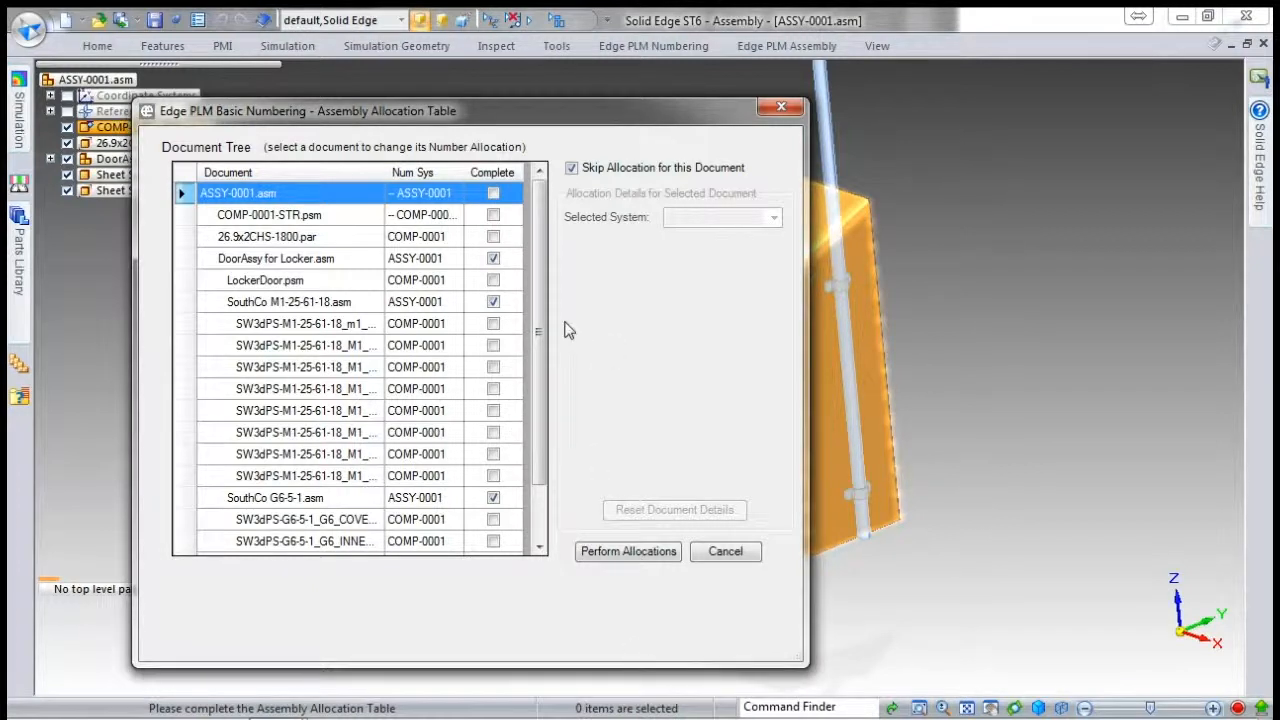
Assign the tube 26.9x2CHS-1800.par the -STR suffix under the COMP-0001 numbering system.
click(327, 218)
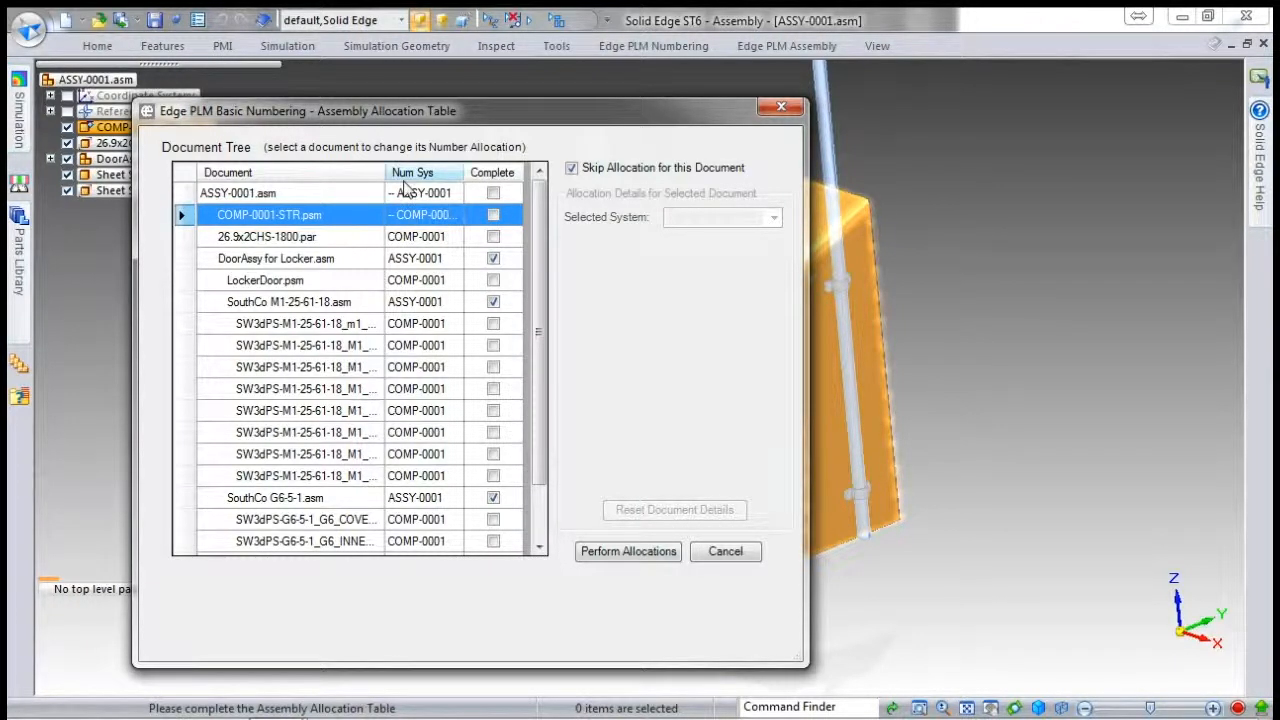
click(309, 238)
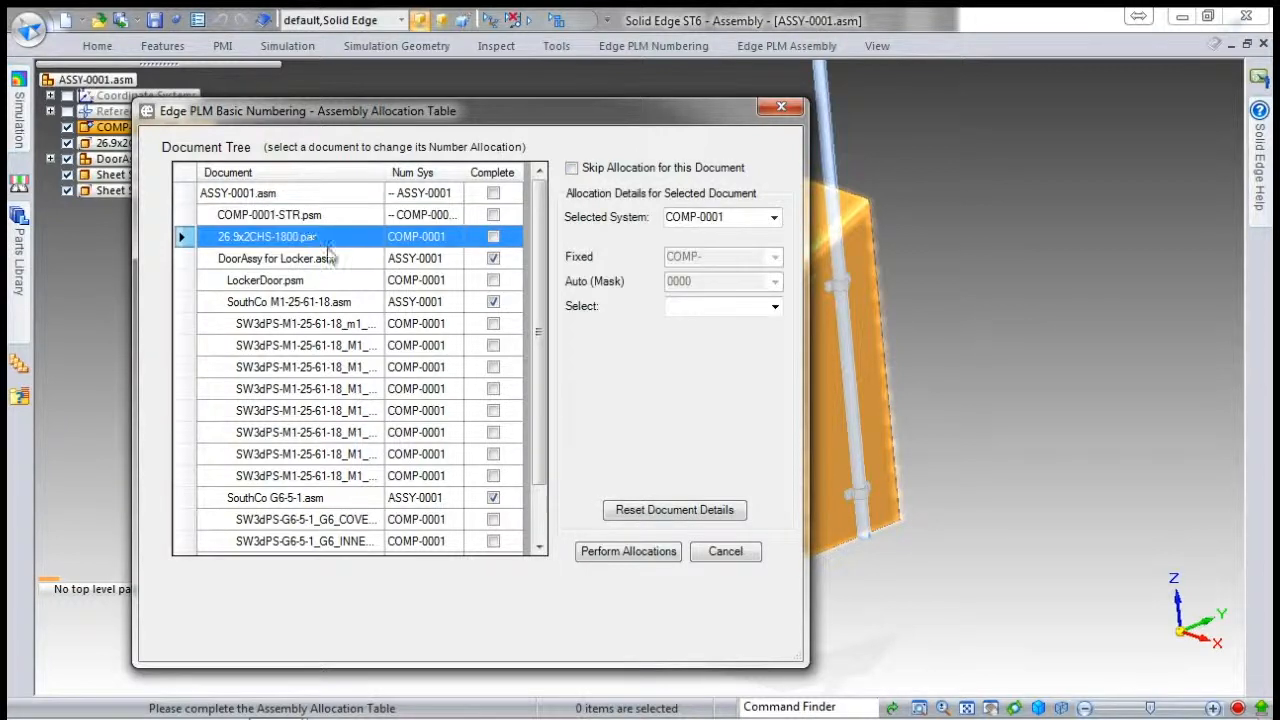
click(776, 309)
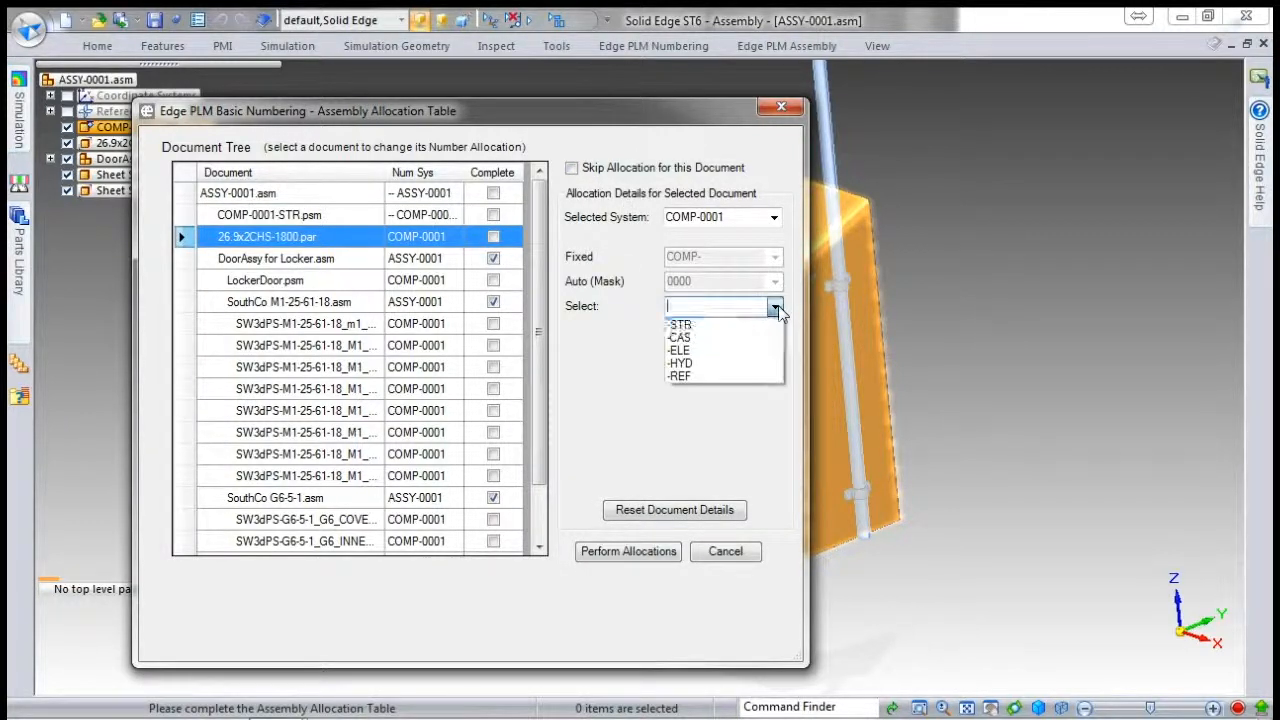
click(700, 327)
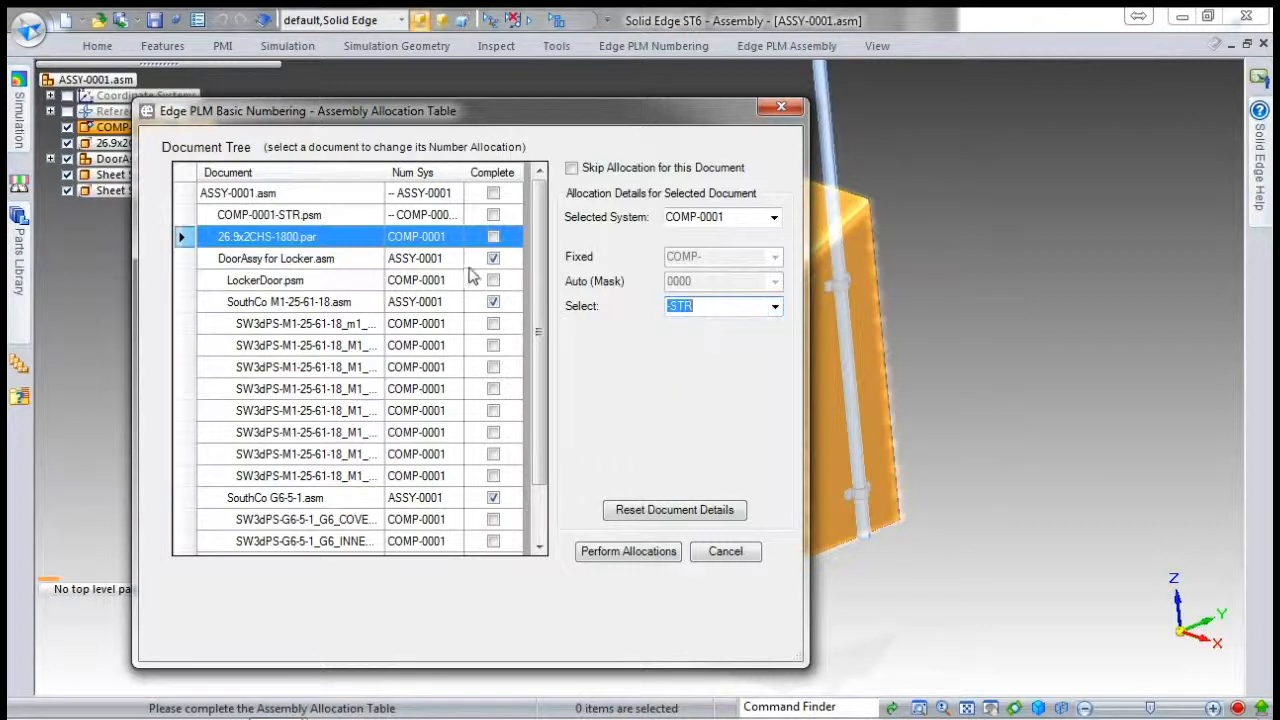
Assign LockerDoor.psm the -CAS suffix under the COMP-0001 numbering system.
click(325, 260)
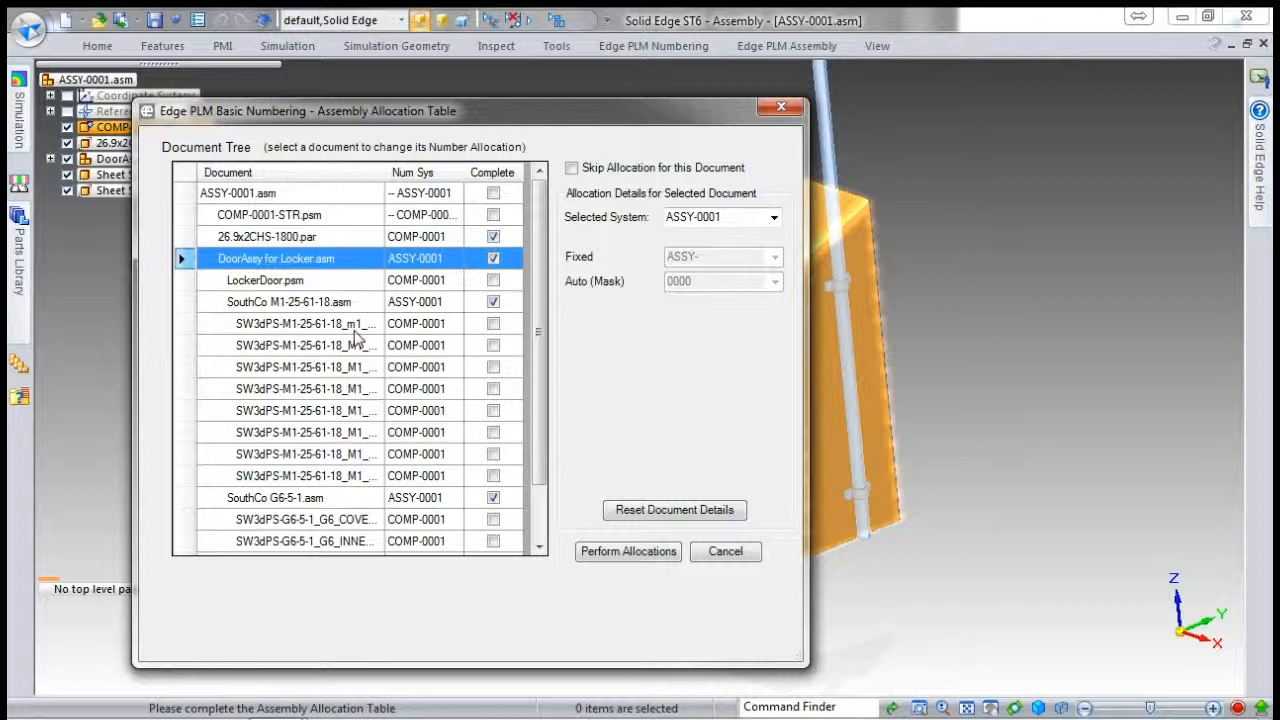
click(339, 282)
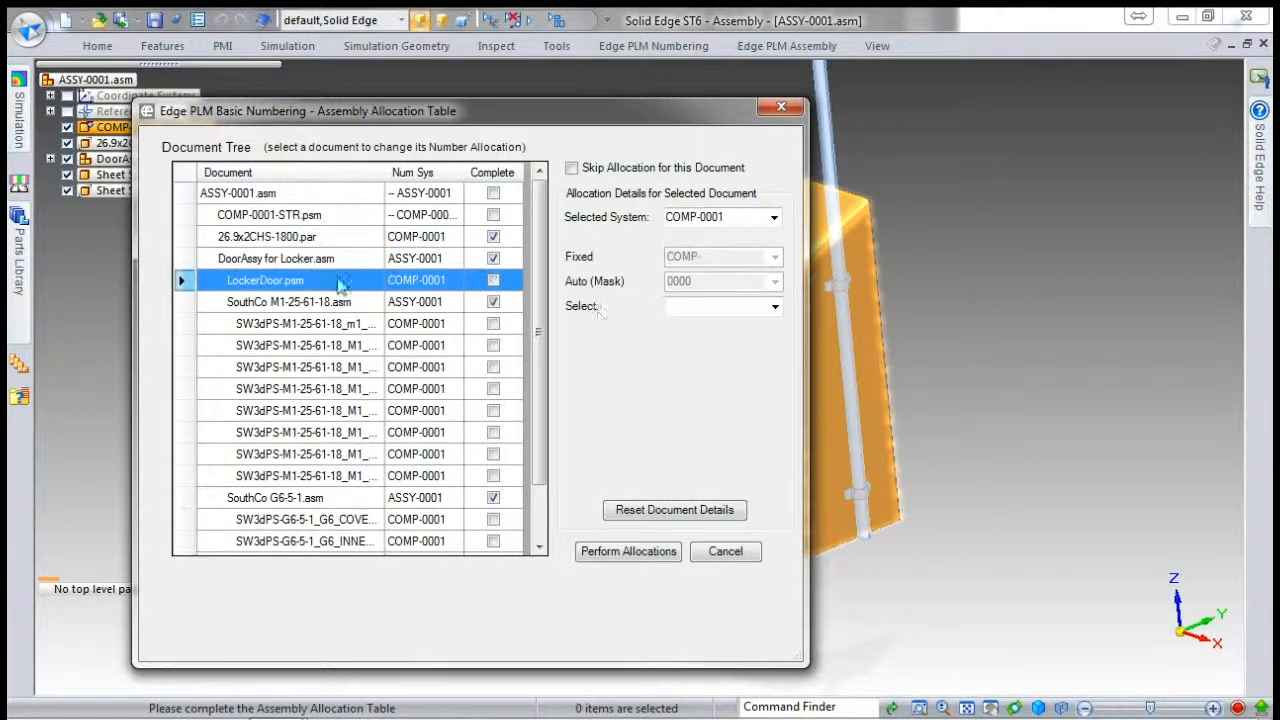
click(774, 308)
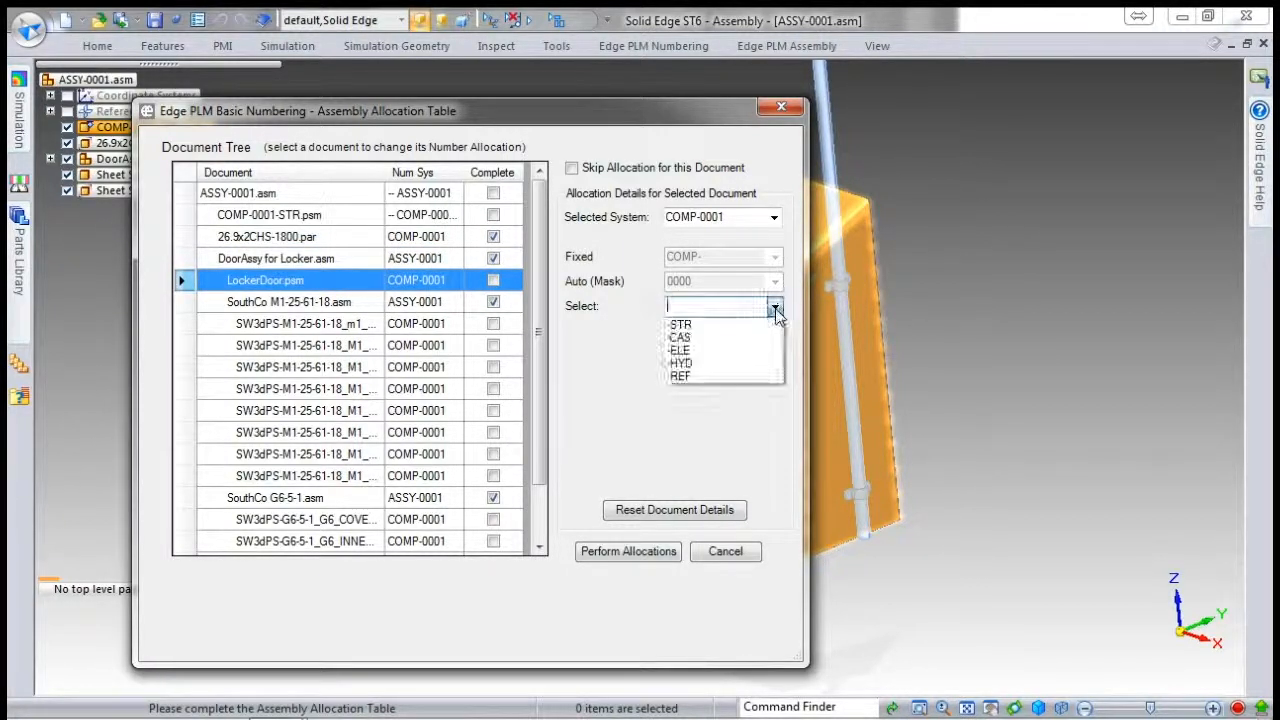
click(689, 341)
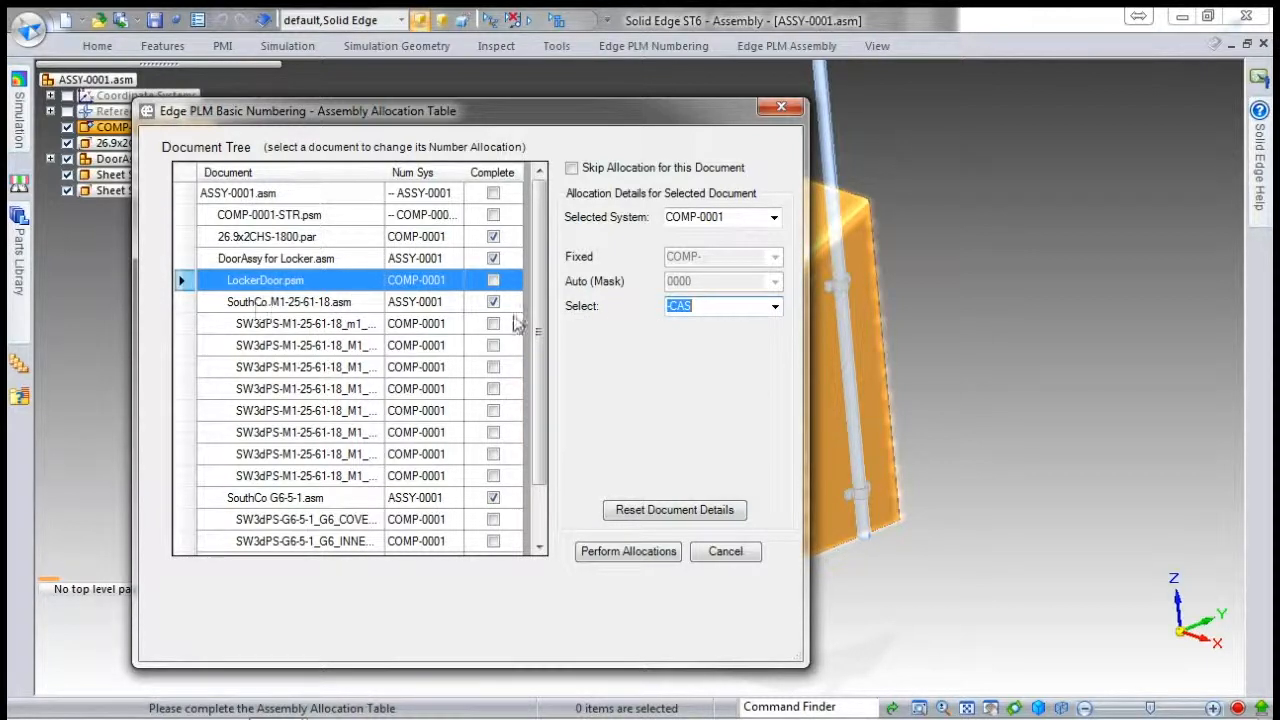
Skip number allocation for the SouthCo M1-25-61-18.asm subassembly and each of its SW3dPS-M1-25-61-18 component parts.
click(290, 301)
click(572, 168)
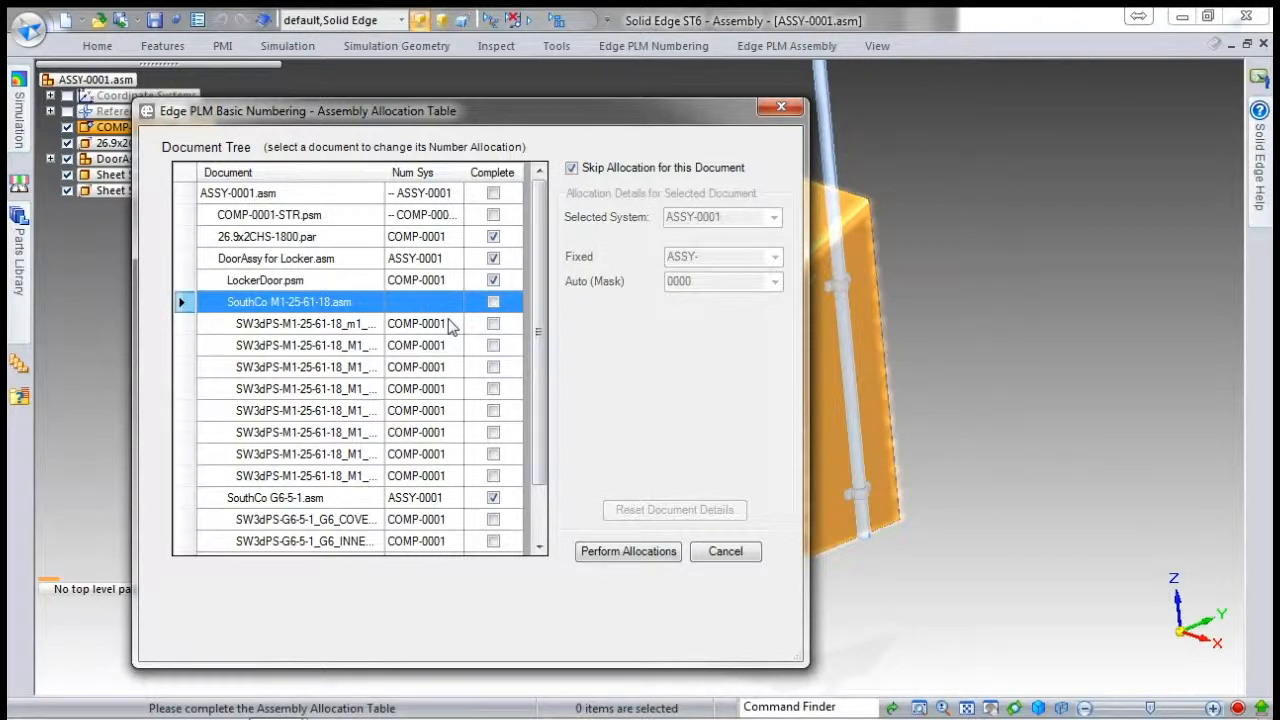
click(332, 328)
click(572, 168)
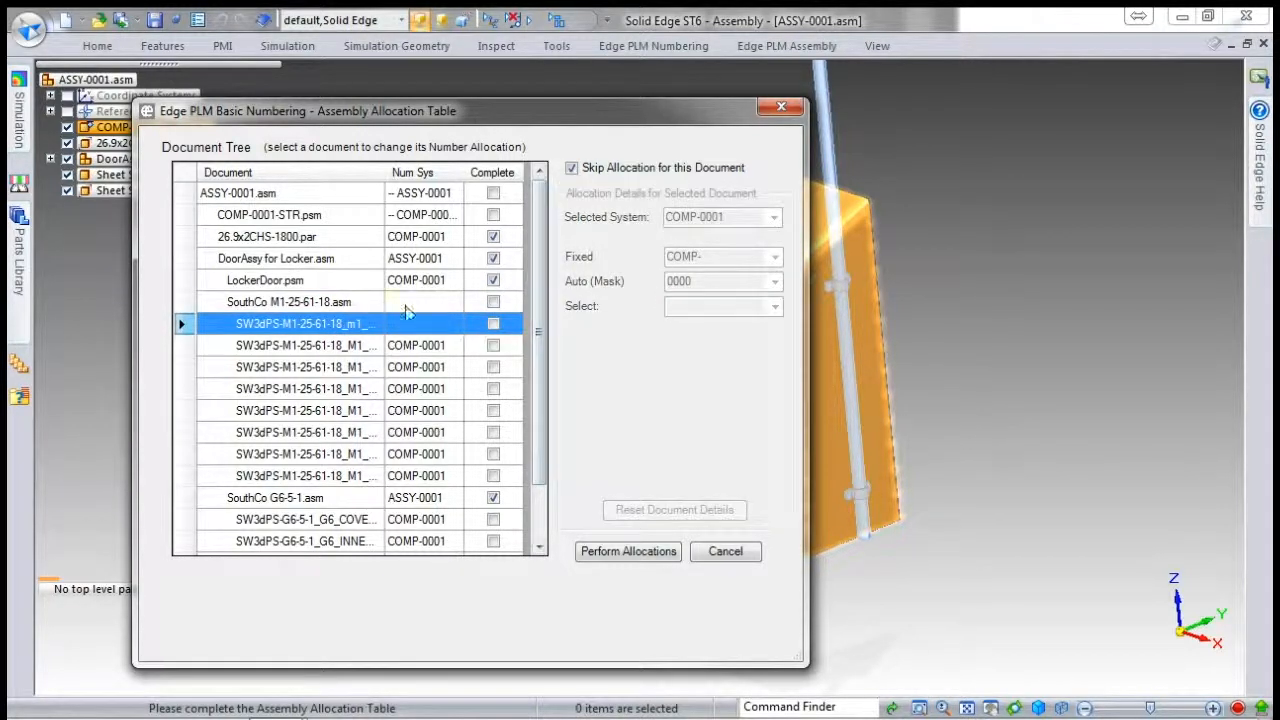
click(352, 345)
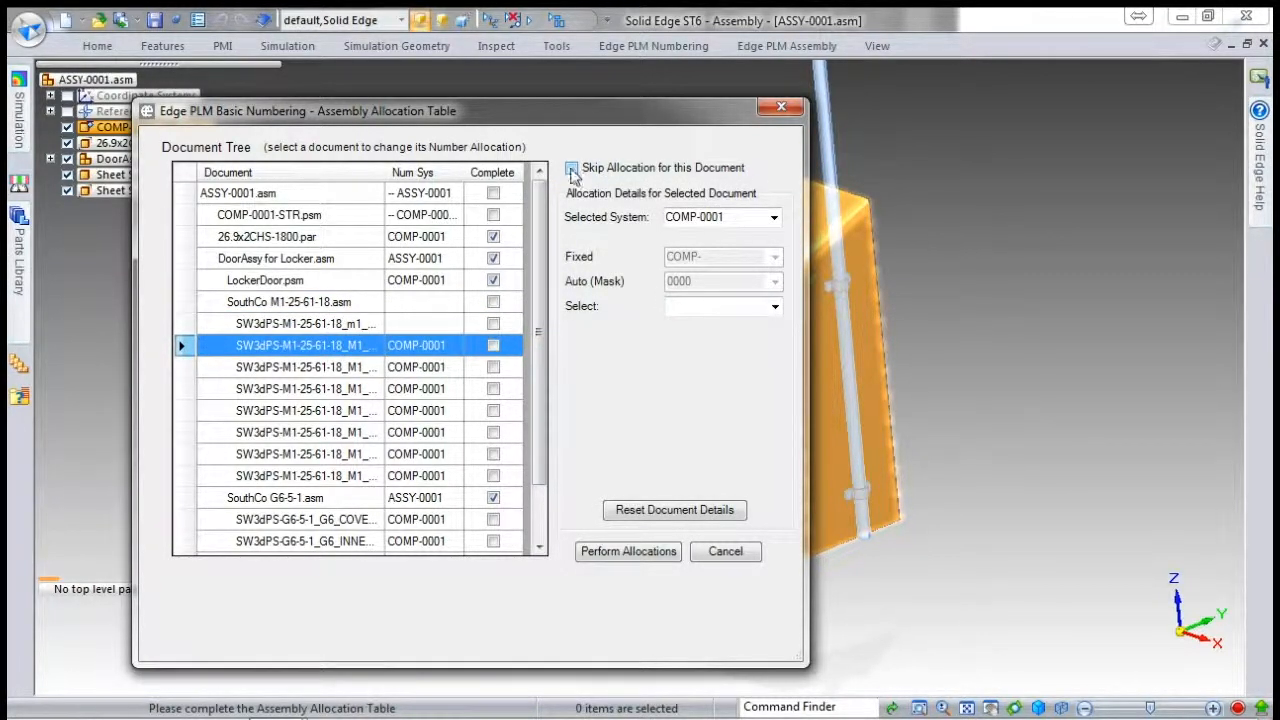
click(572, 168)
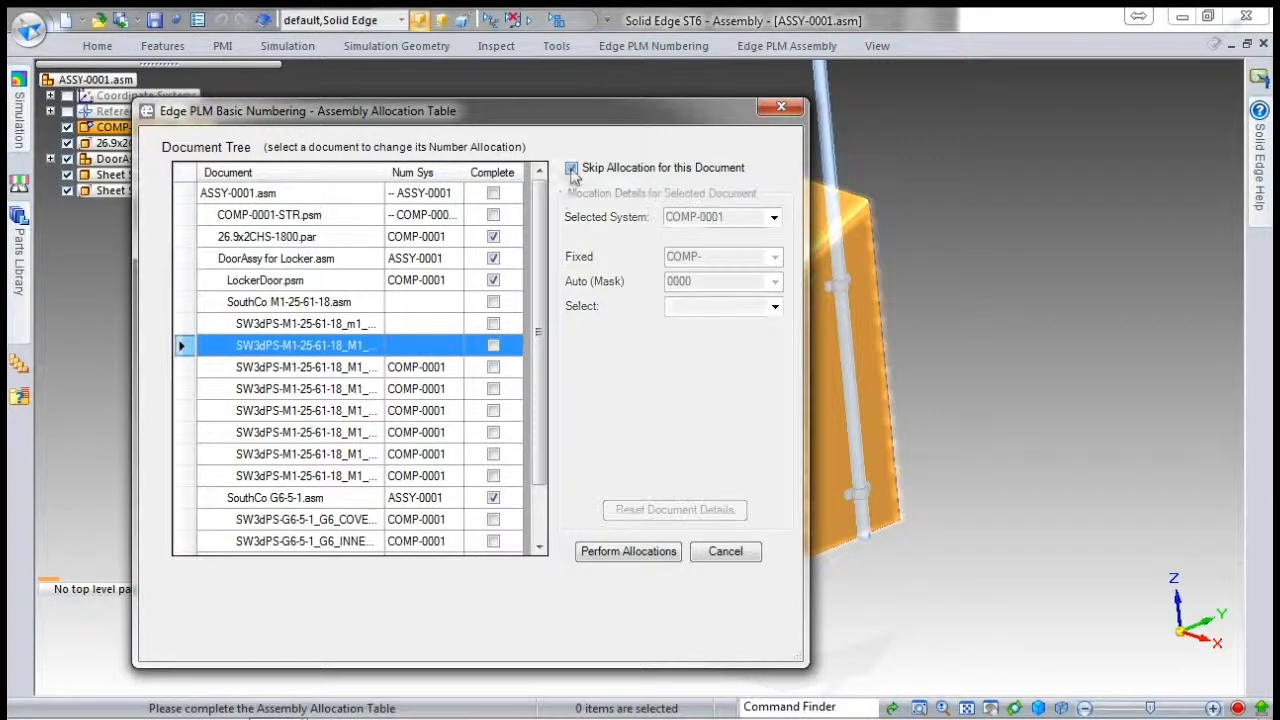
click(345, 366)
click(350, 476)
click(362, 369)
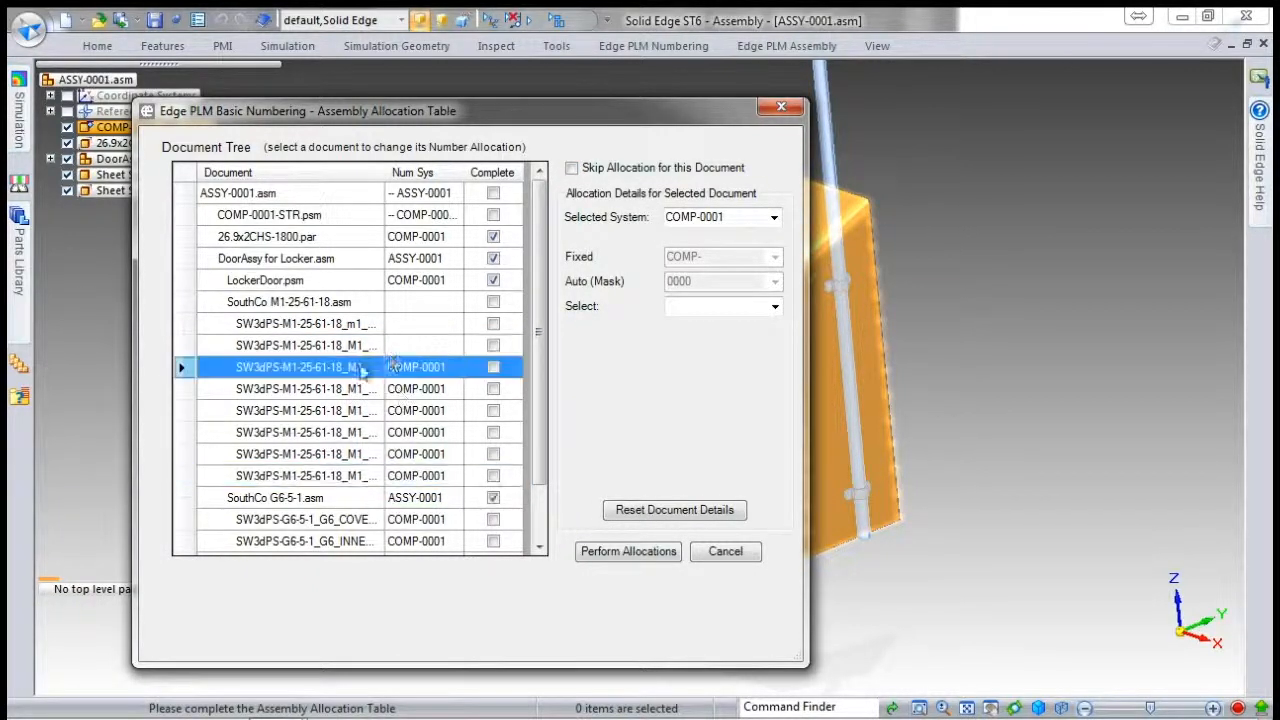
click(572, 168)
click(362, 392)
click(572, 168)
click(360, 412)
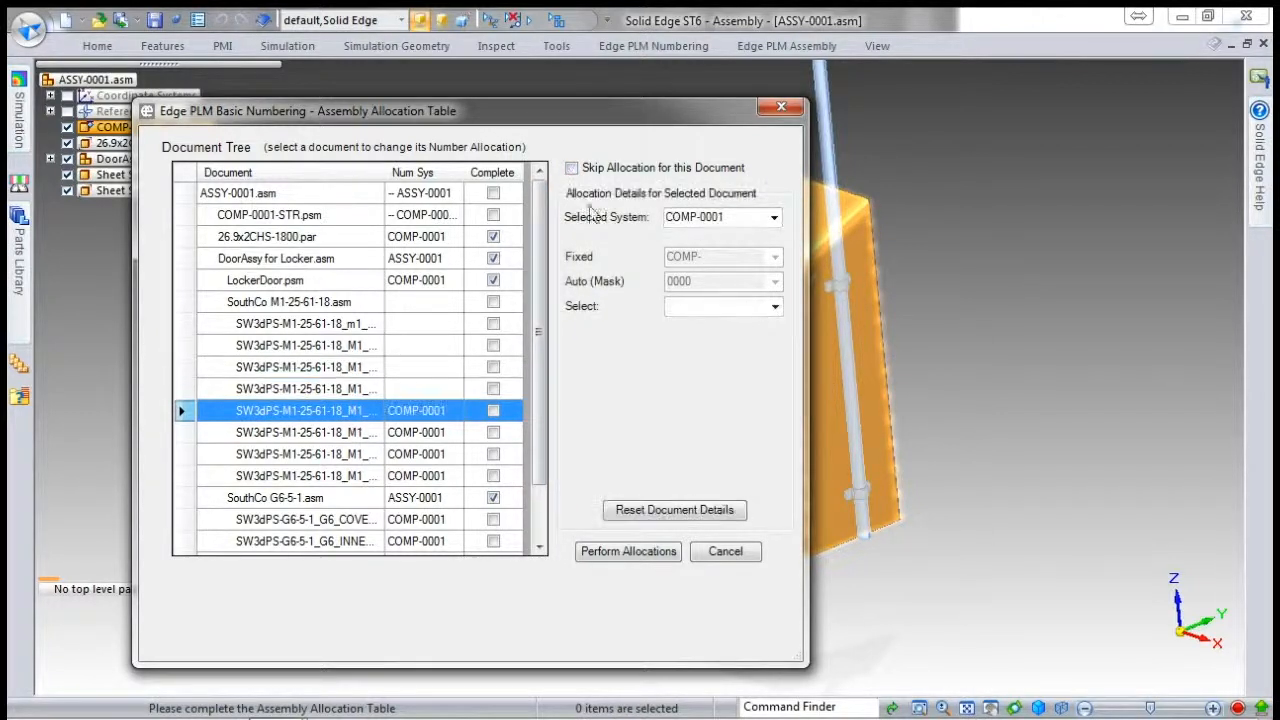
click(572, 168)
click(361, 438)
click(572, 168)
click(347, 455)
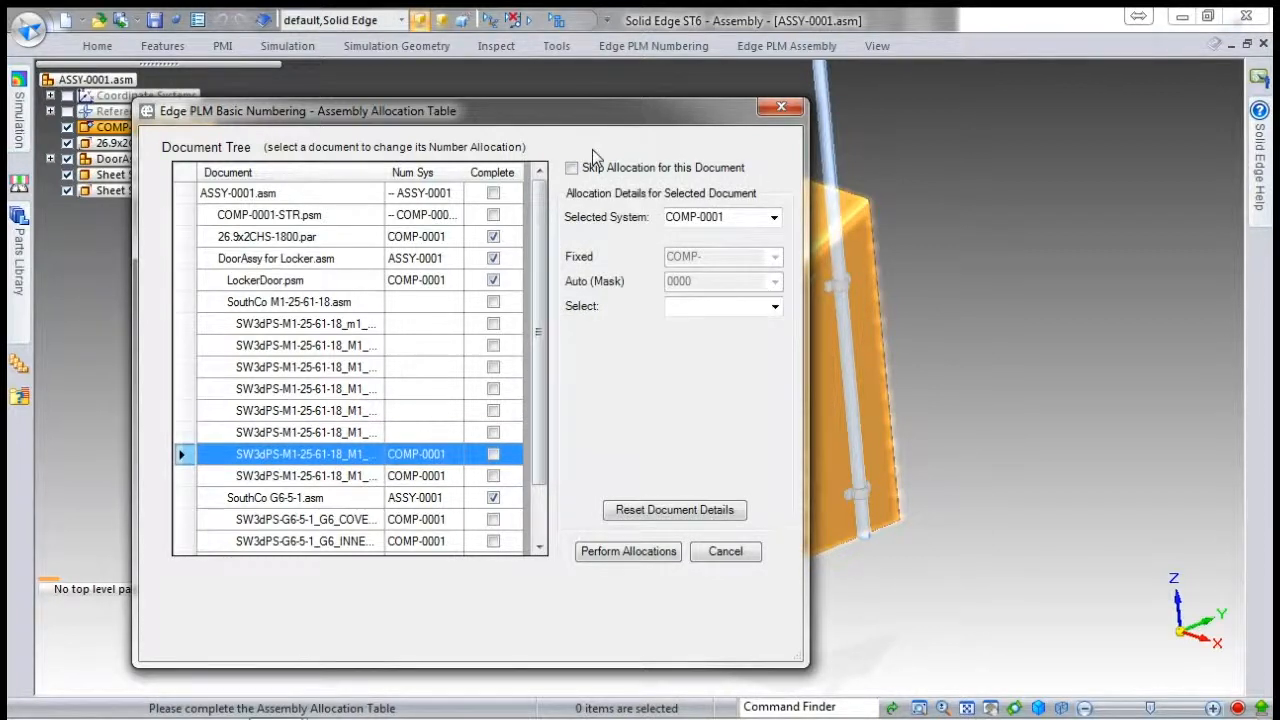
click(572, 168)
click(376, 476)
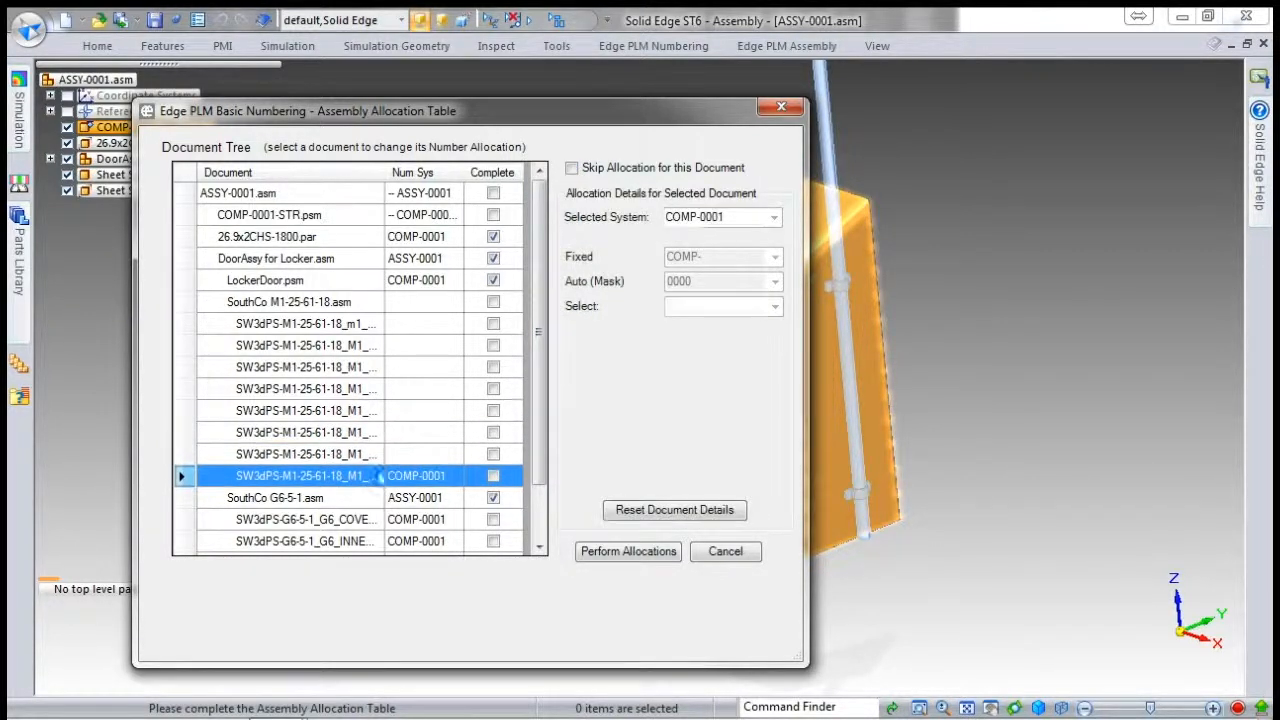
click(572, 168)
Skip number allocation for the SouthCo G6-5-1.asm subassembly and its cover, inner, outer and hinge parts.
scroll(526, 484, down, 1)
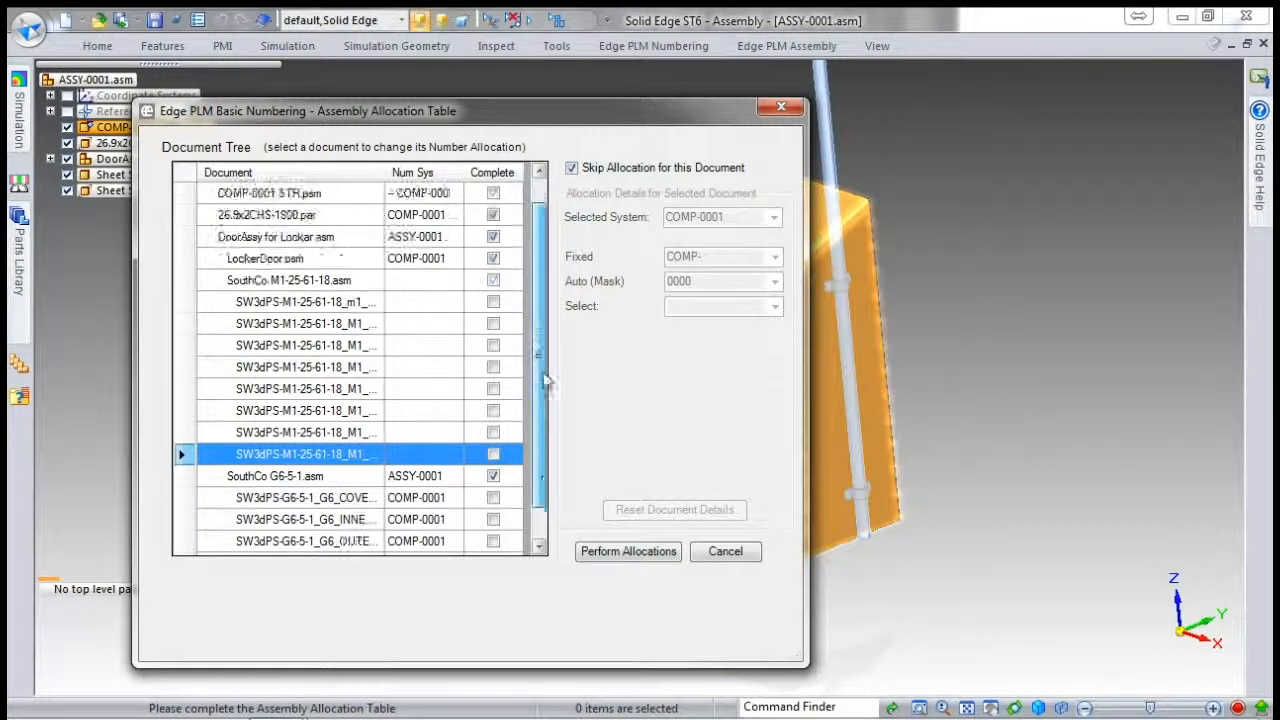
click(390, 436)
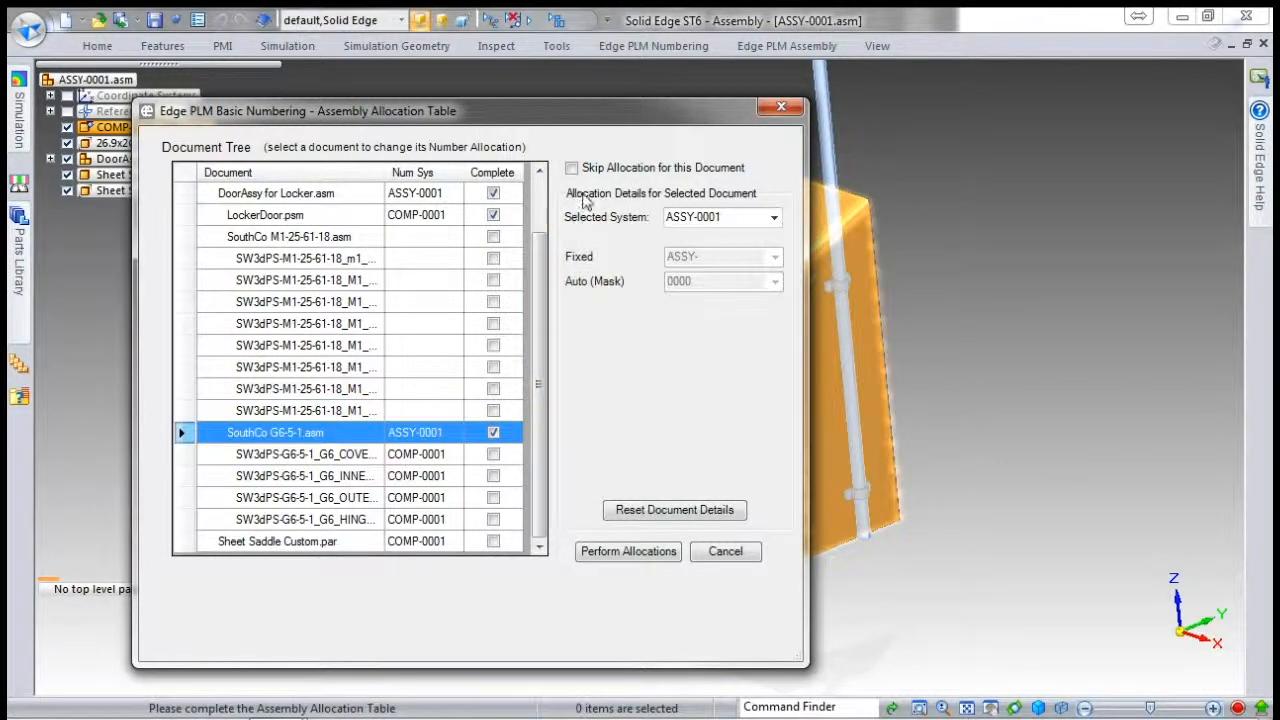
click(572, 168)
click(358, 455)
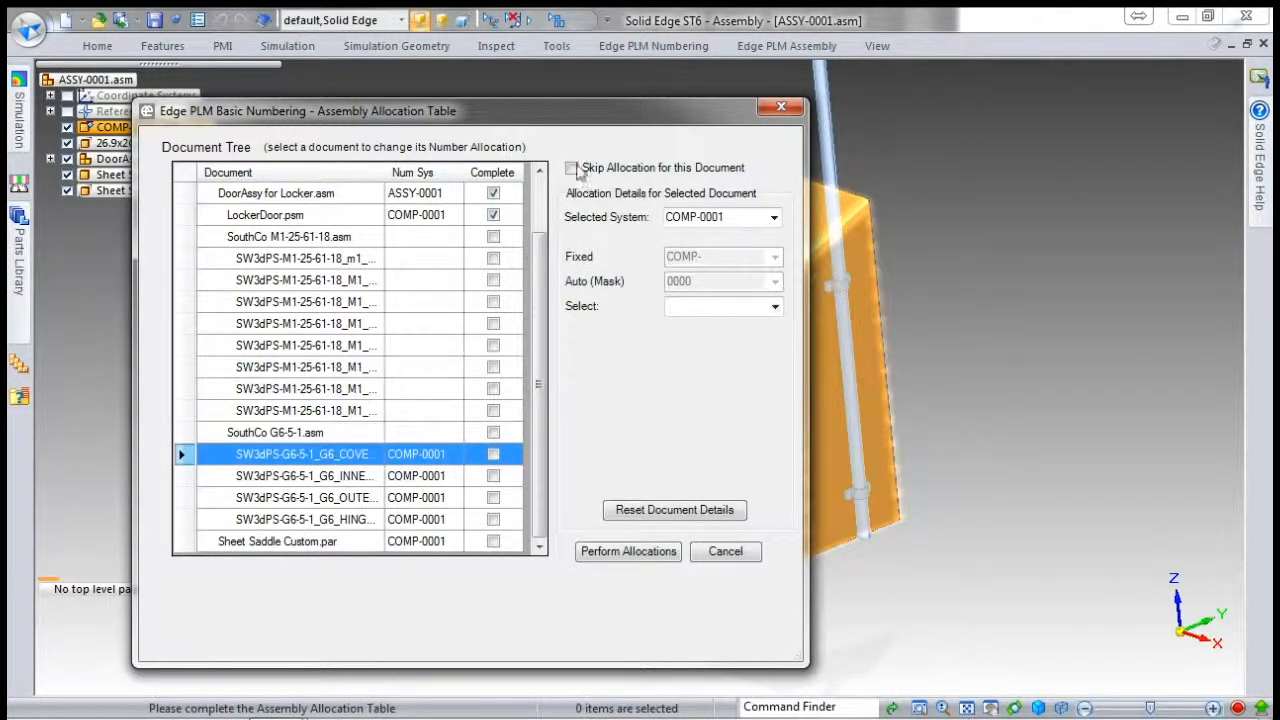
click(572, 168)
click(348, 494)
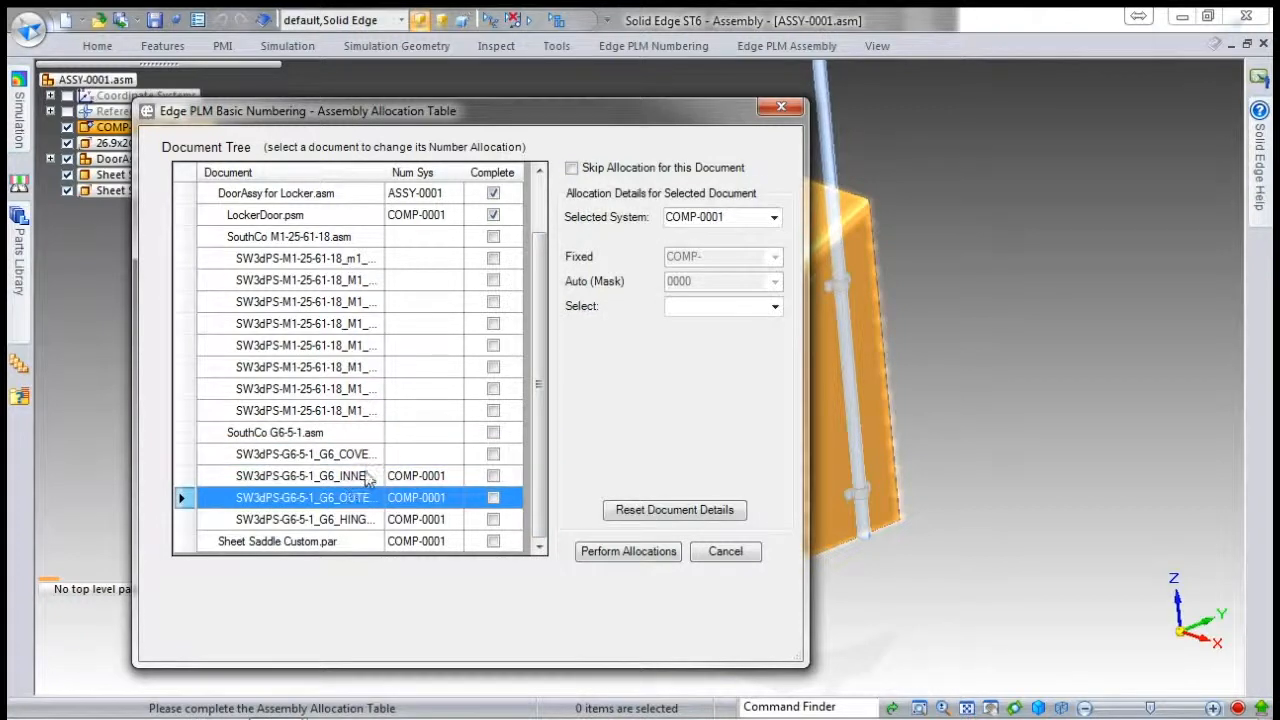
click(572, 168)
click(357, 475)
click(572, 168)
click(327, 522)
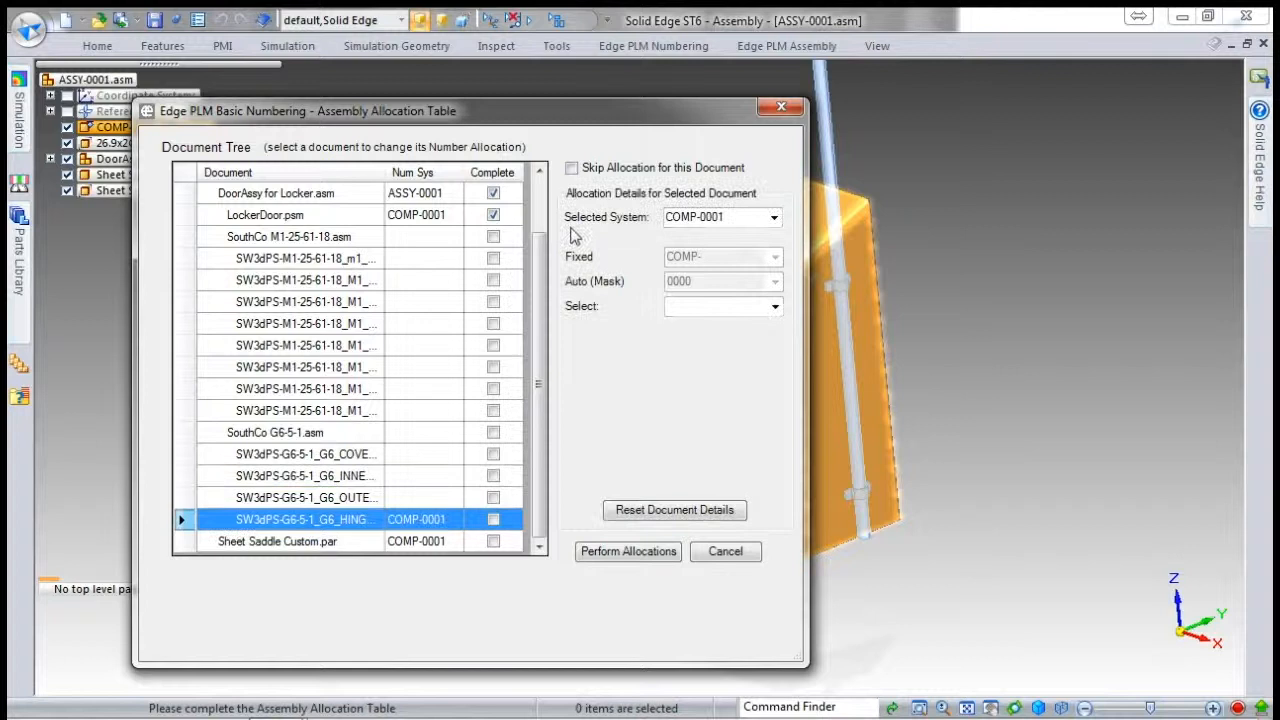
click(572, 168)
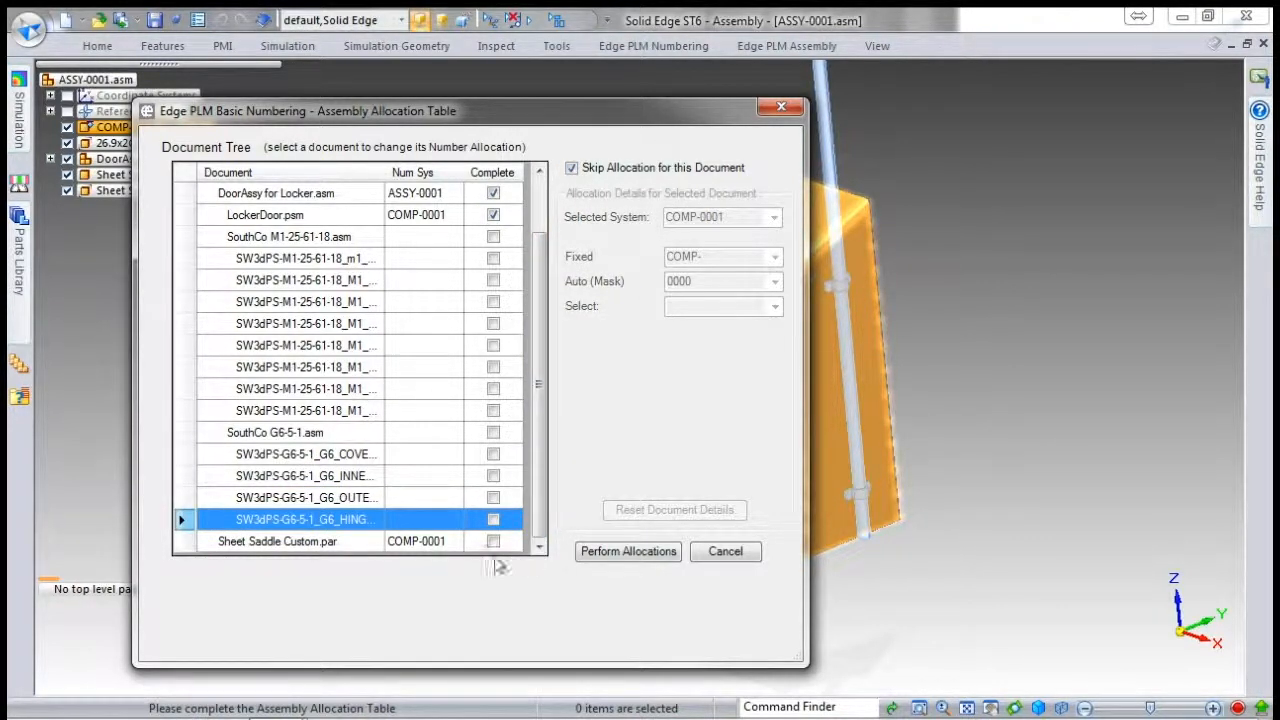
Assign Sheet Saddle Custom.par the -STR suffix under COMP-0001 and perform the allocations for the assembly.
click(430, 541)
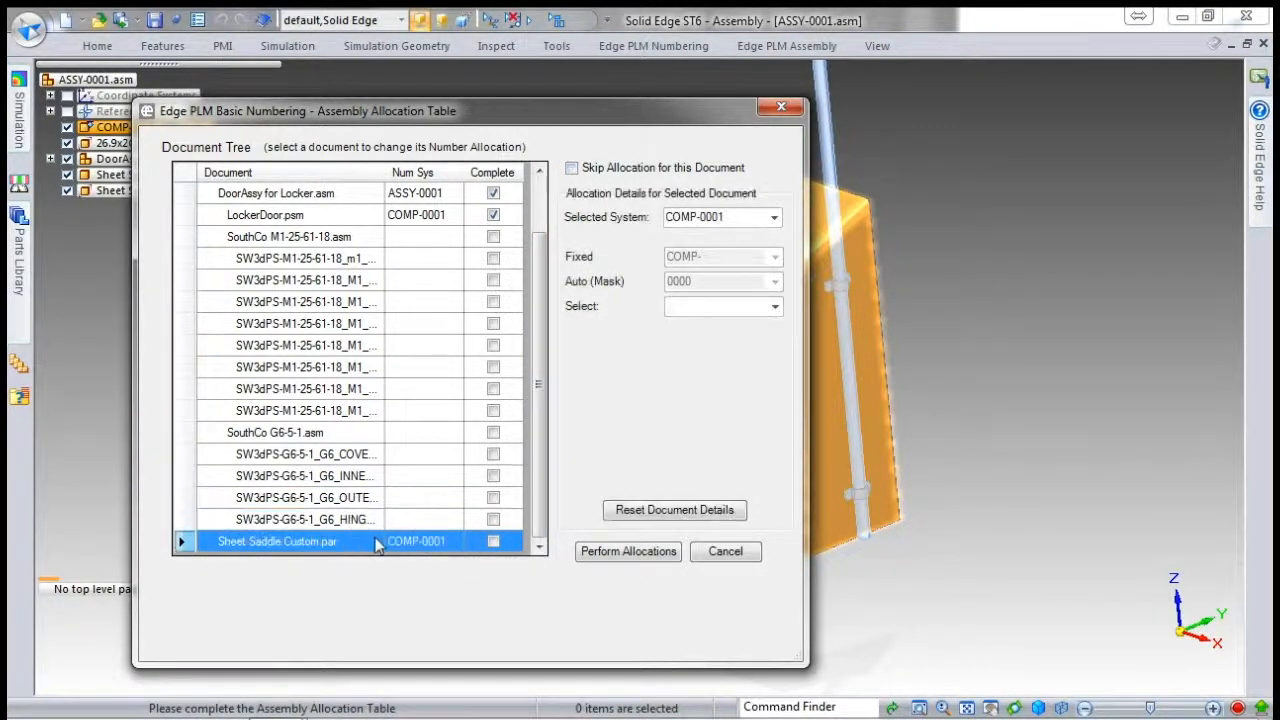
click(775, 309)
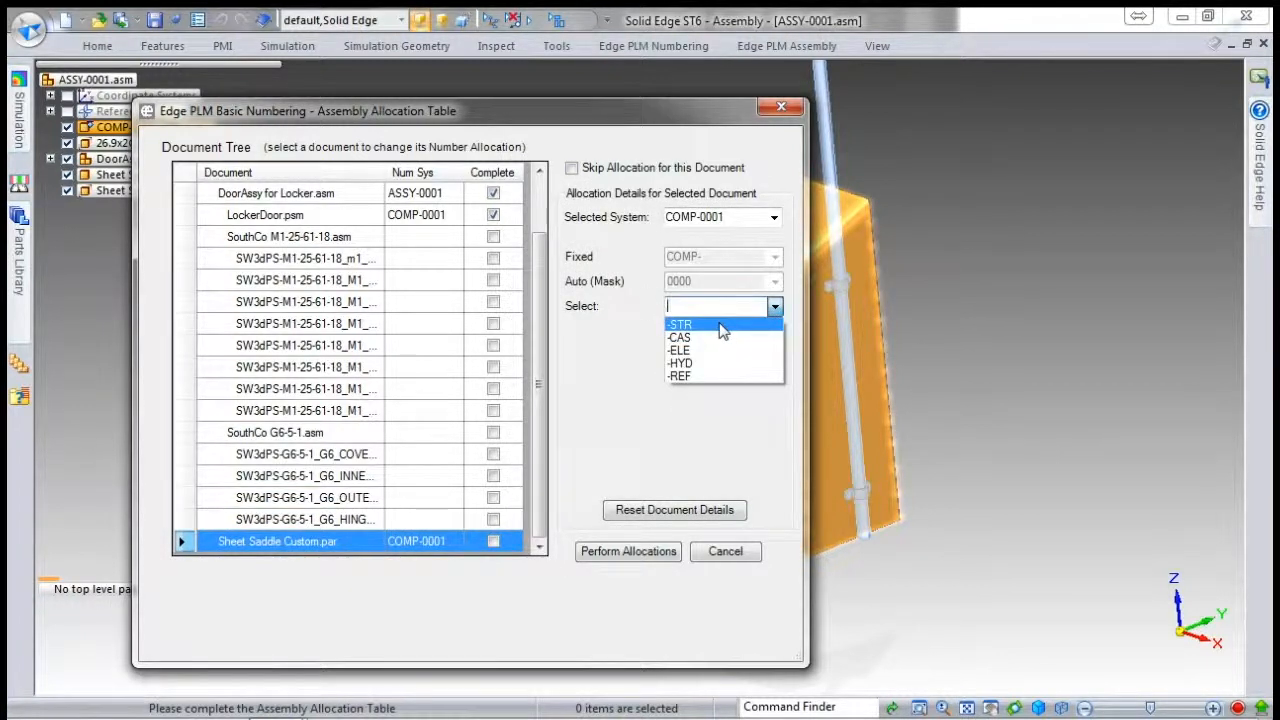
click(722, 325)
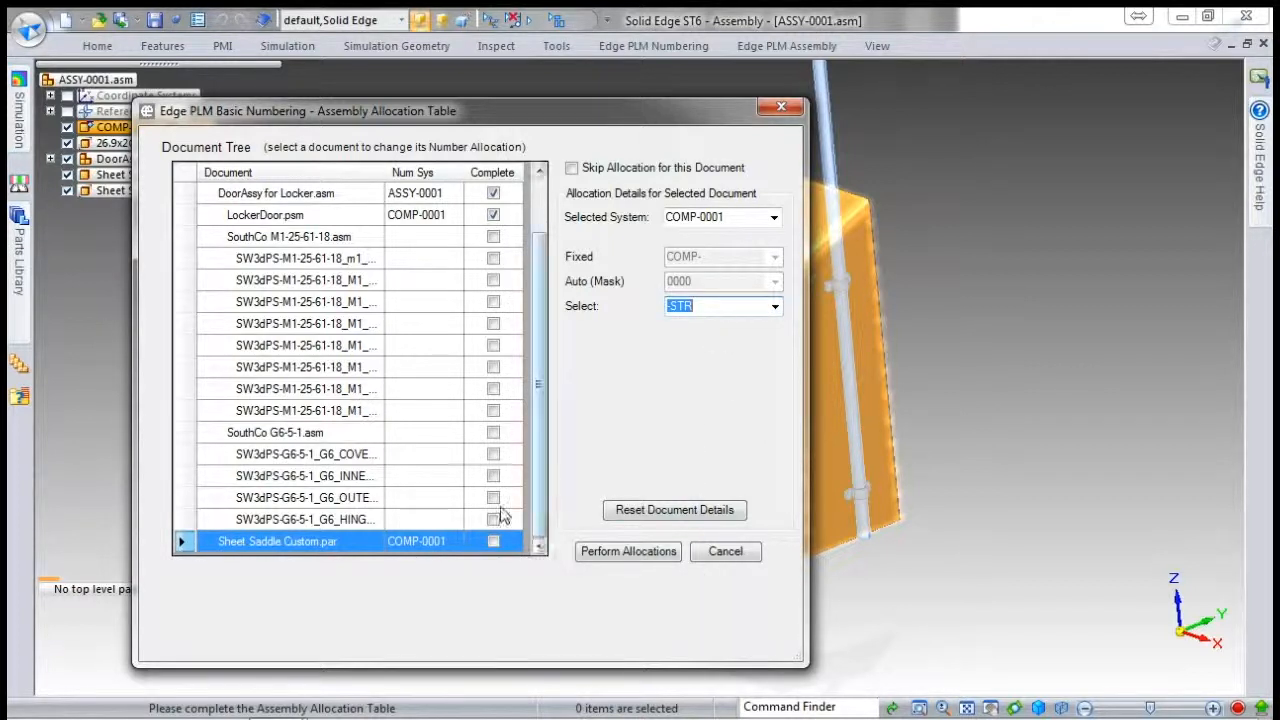
click(390, 520)
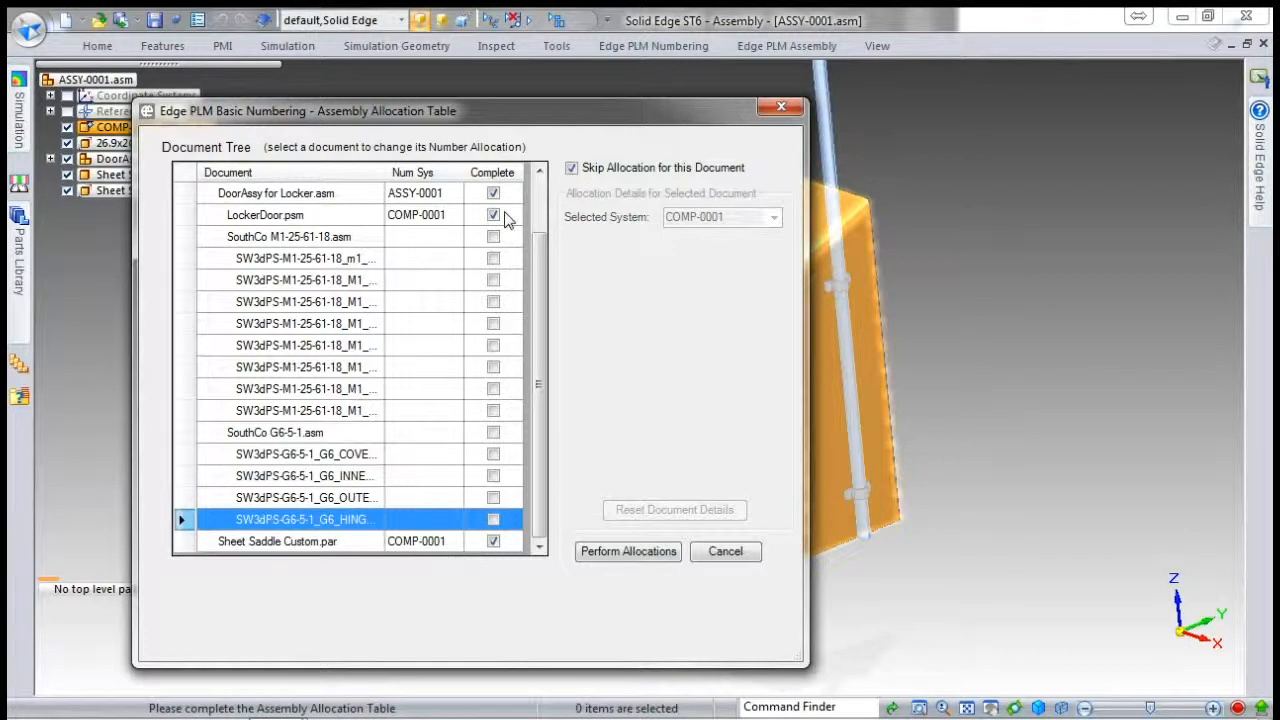
click(632, 553)
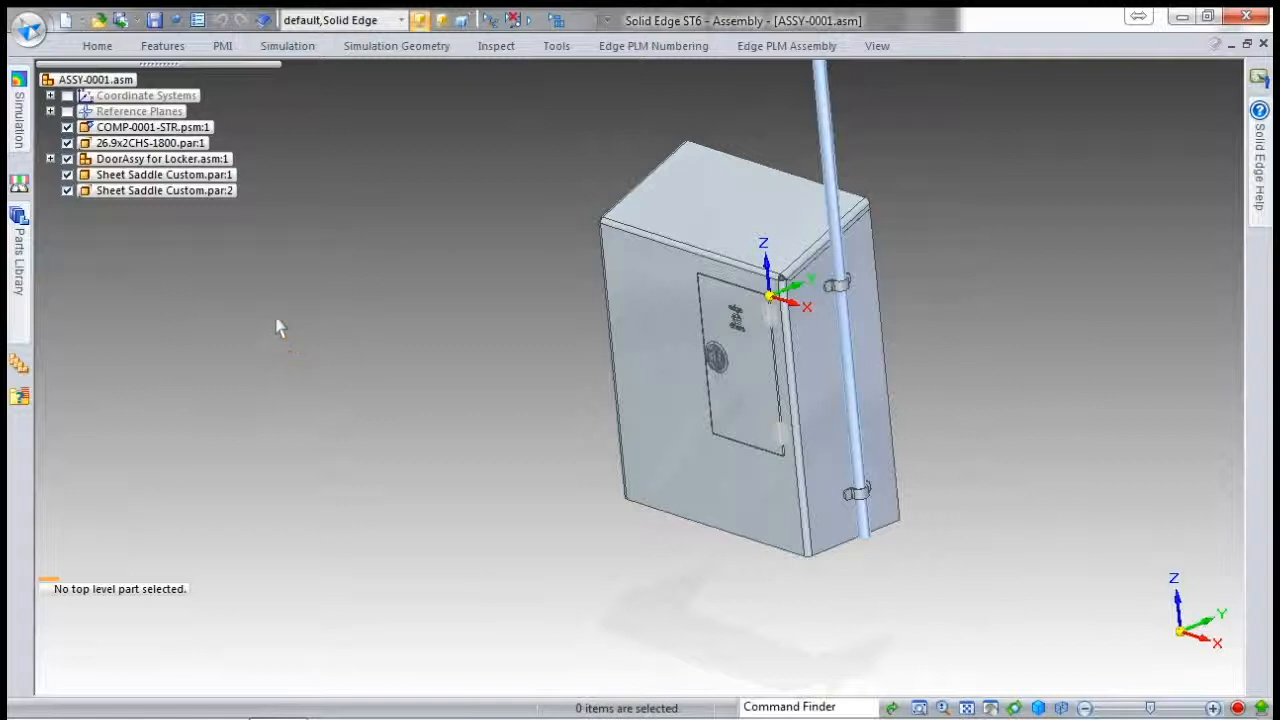
Set the Document Name Formula in the Helpers options to [Filename] - [Document Number] and apply the options.
click(28, 28)
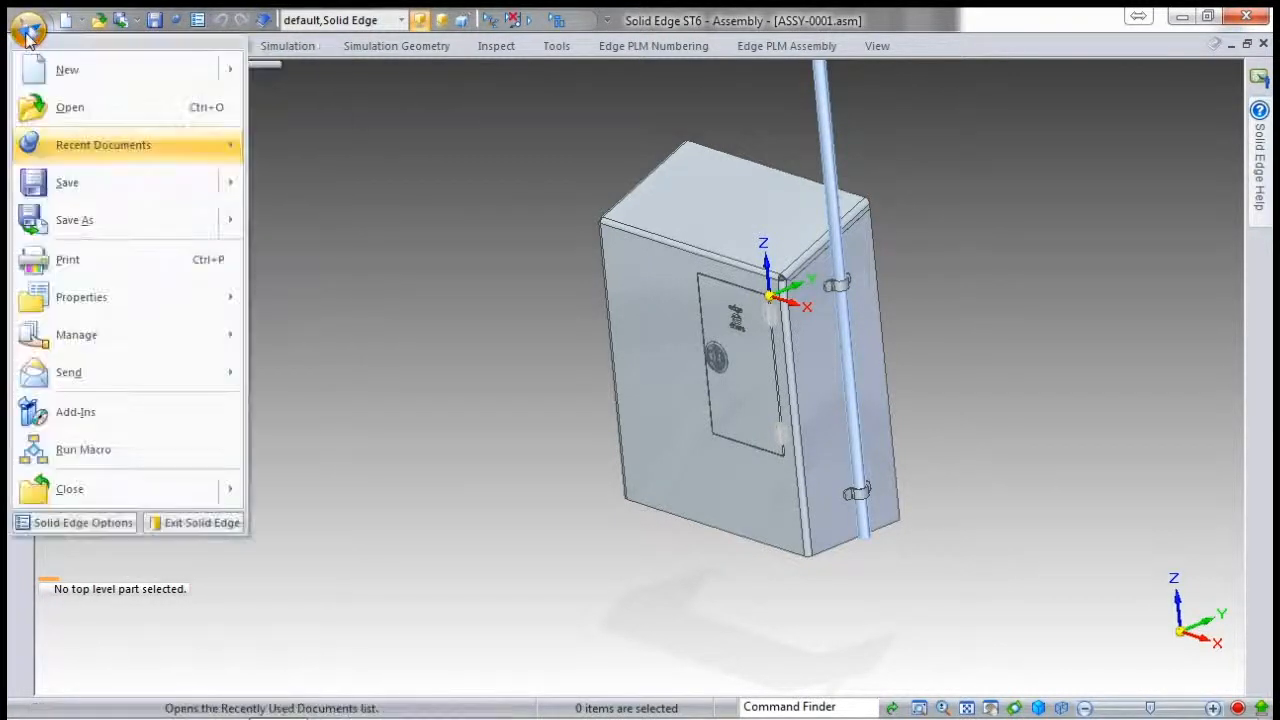
click(98, 522)
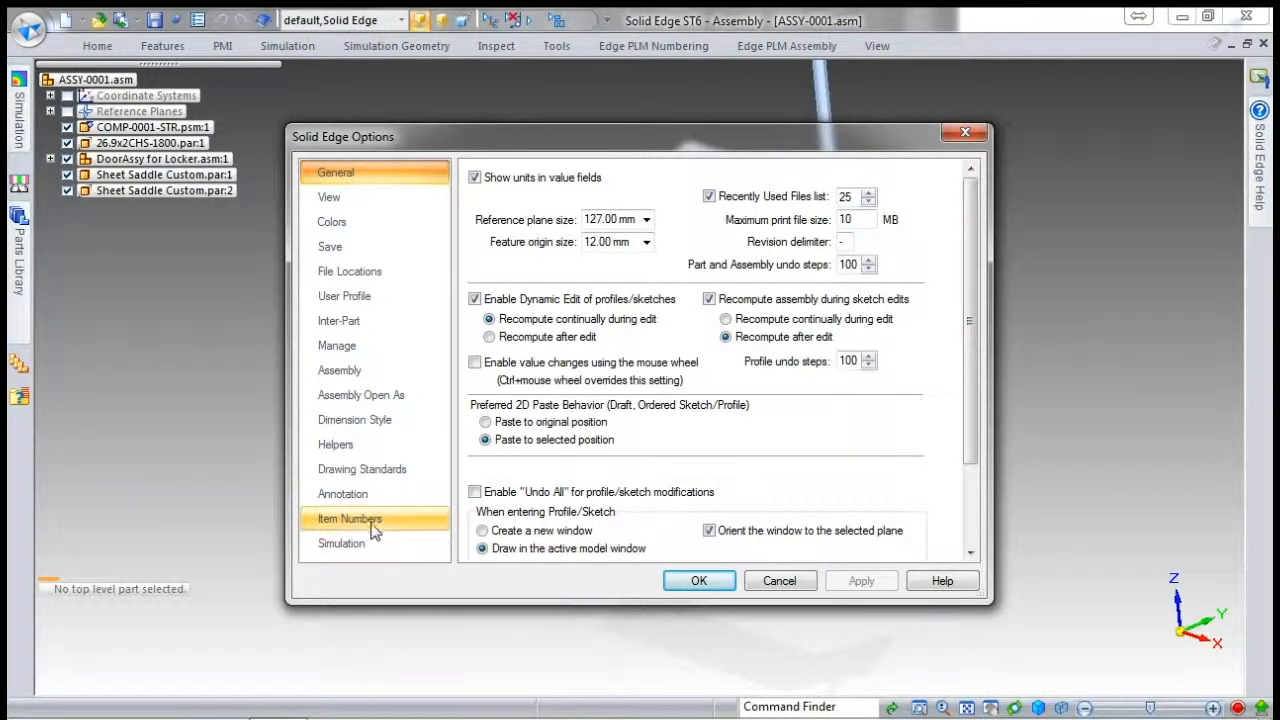
click(340, 444)
drag(968, 330, 970, 500)
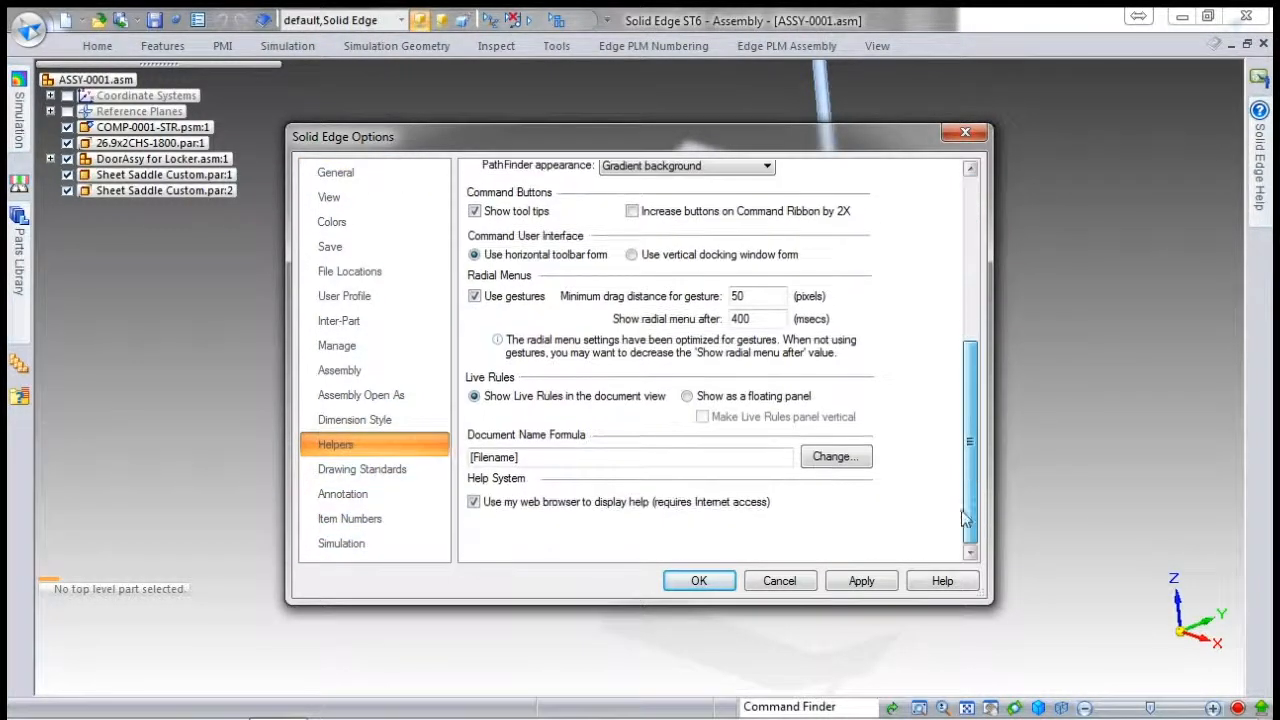
click(548, 456)
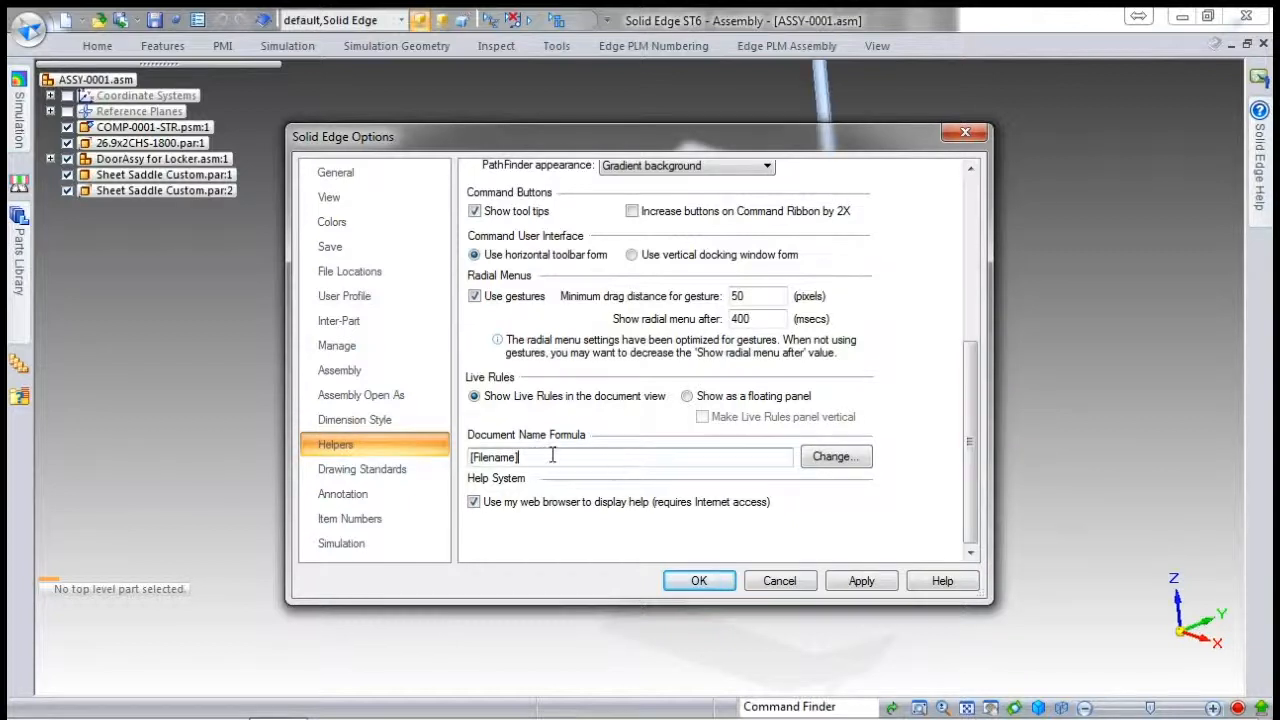
click(836, 457)
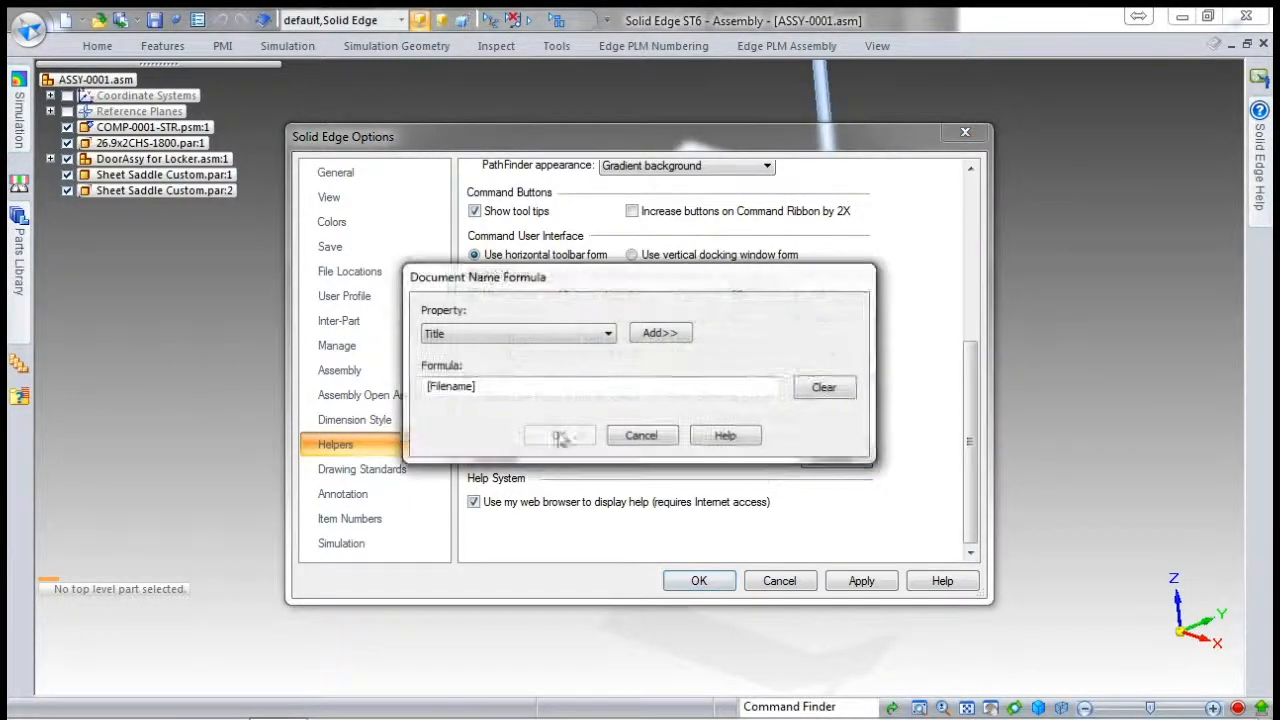
text(-)
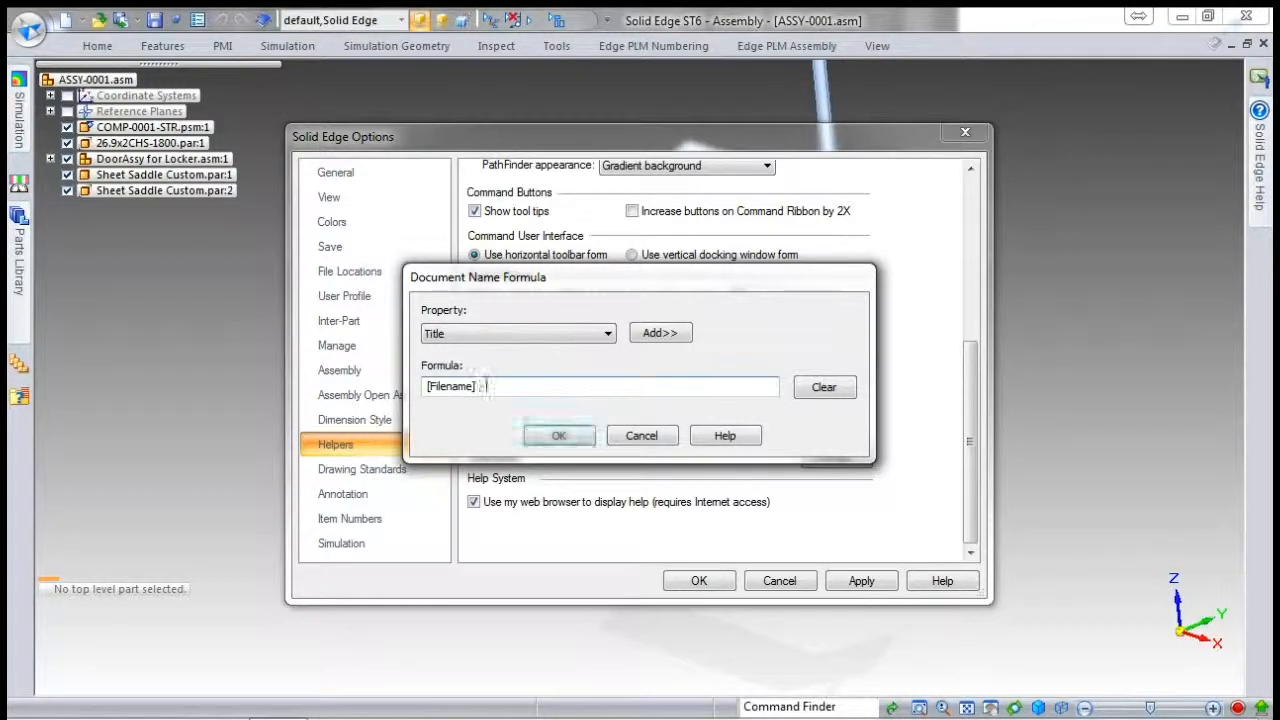
click(600, 335)
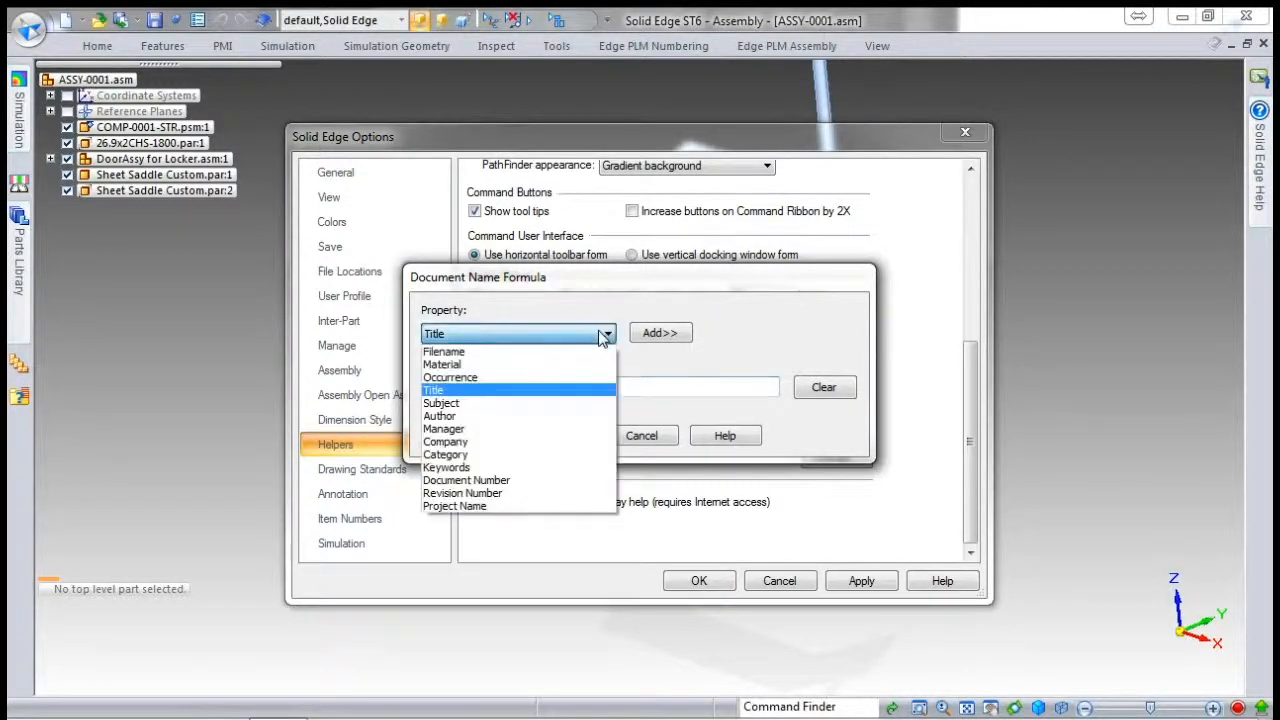
click(466, 480)
click(659, 333)
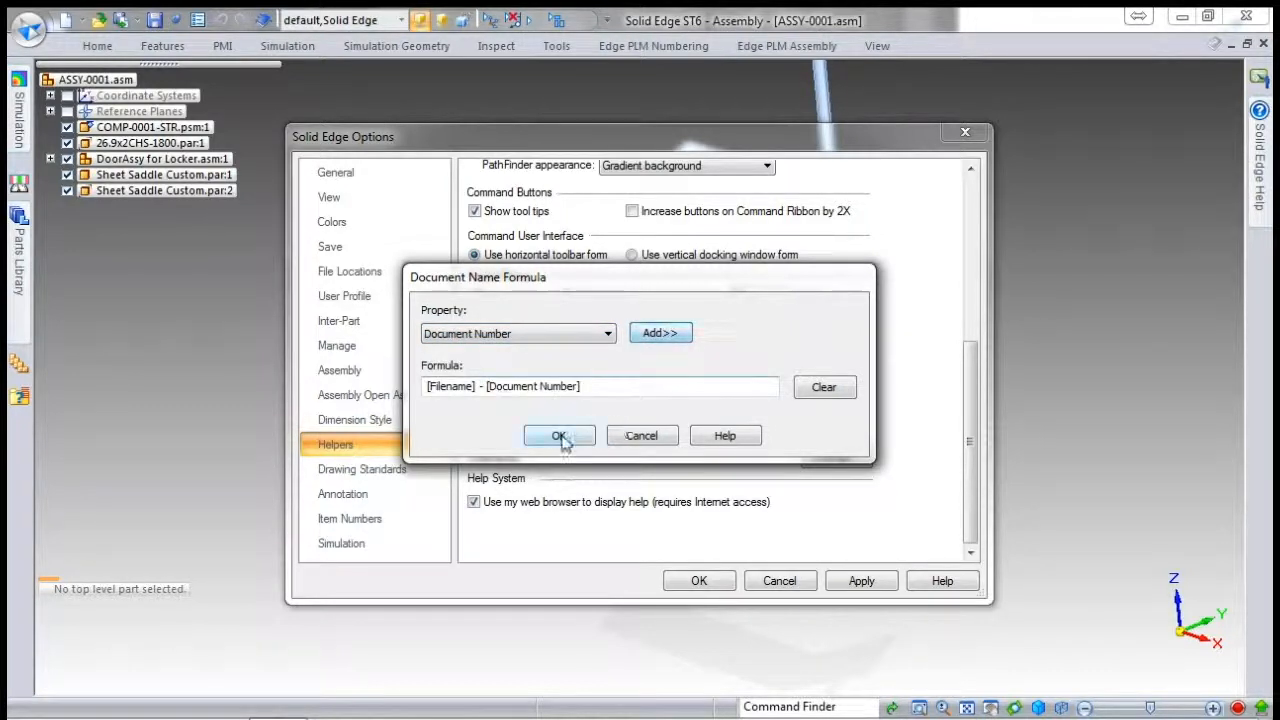
click(560, 436)
click(699, 581)
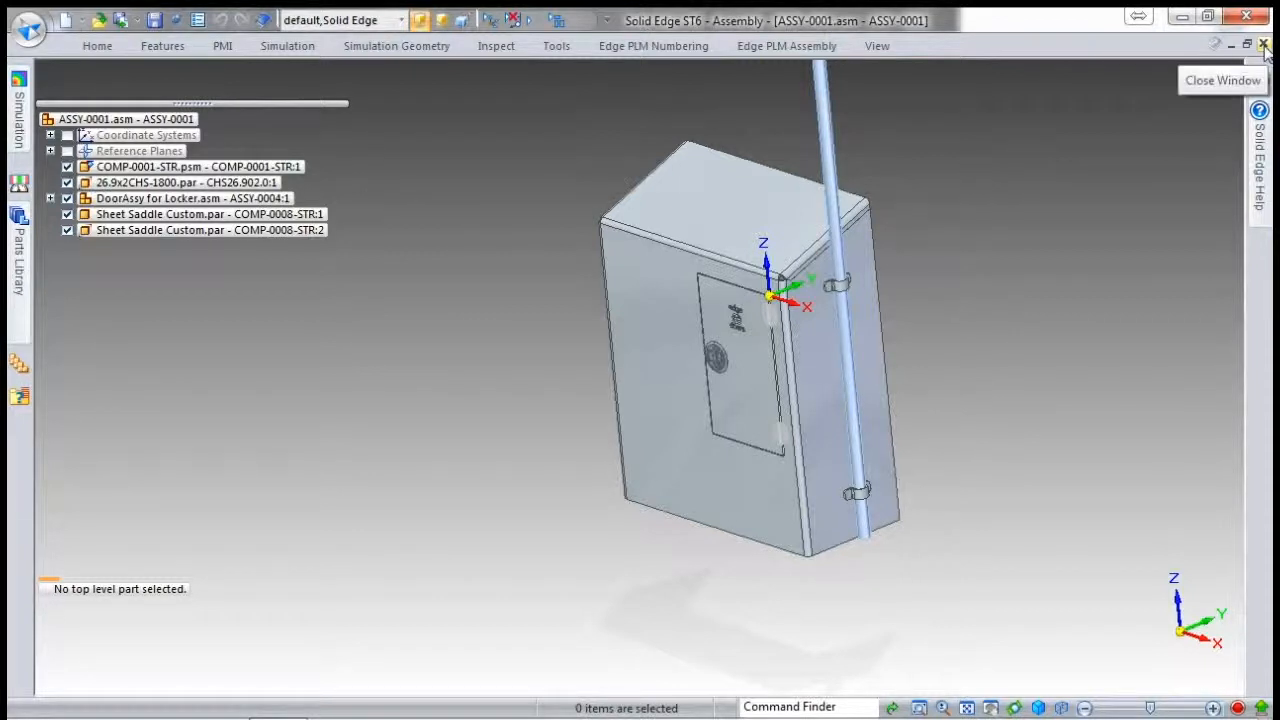
Save and close the ASSY-0001 assembly and create a new metric part document.
click(156, 20)
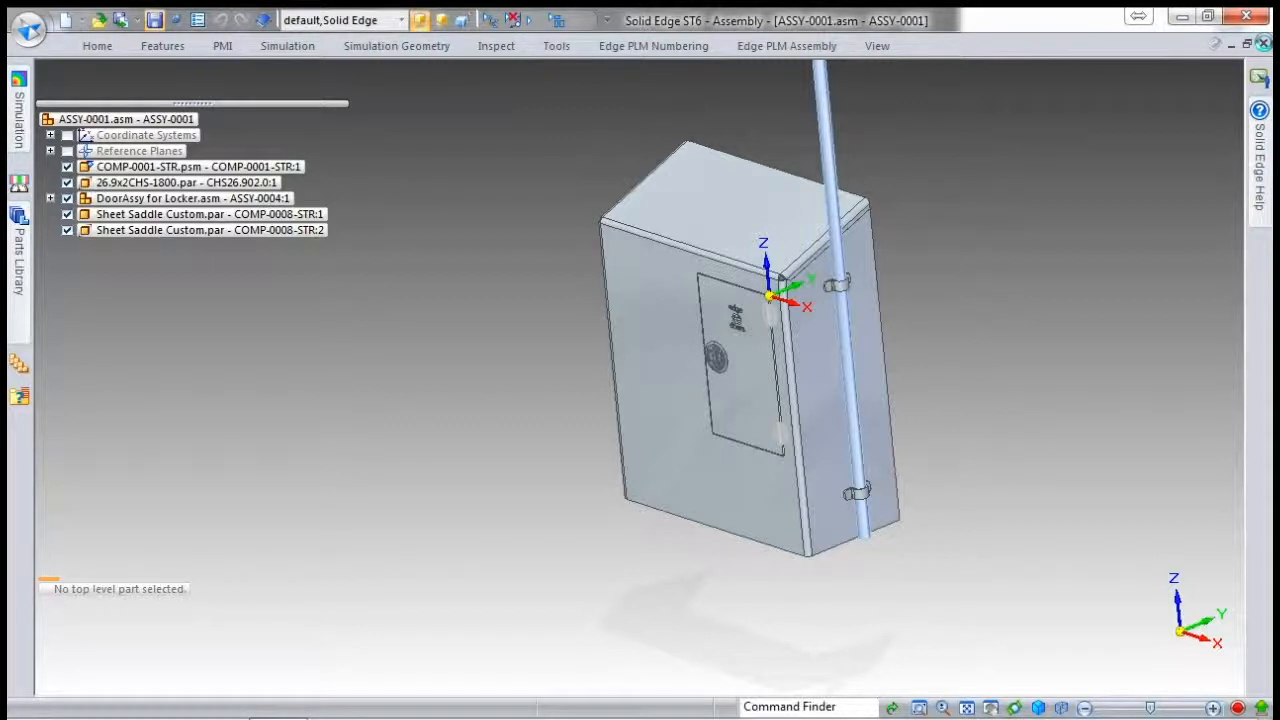
click(1263, 43)
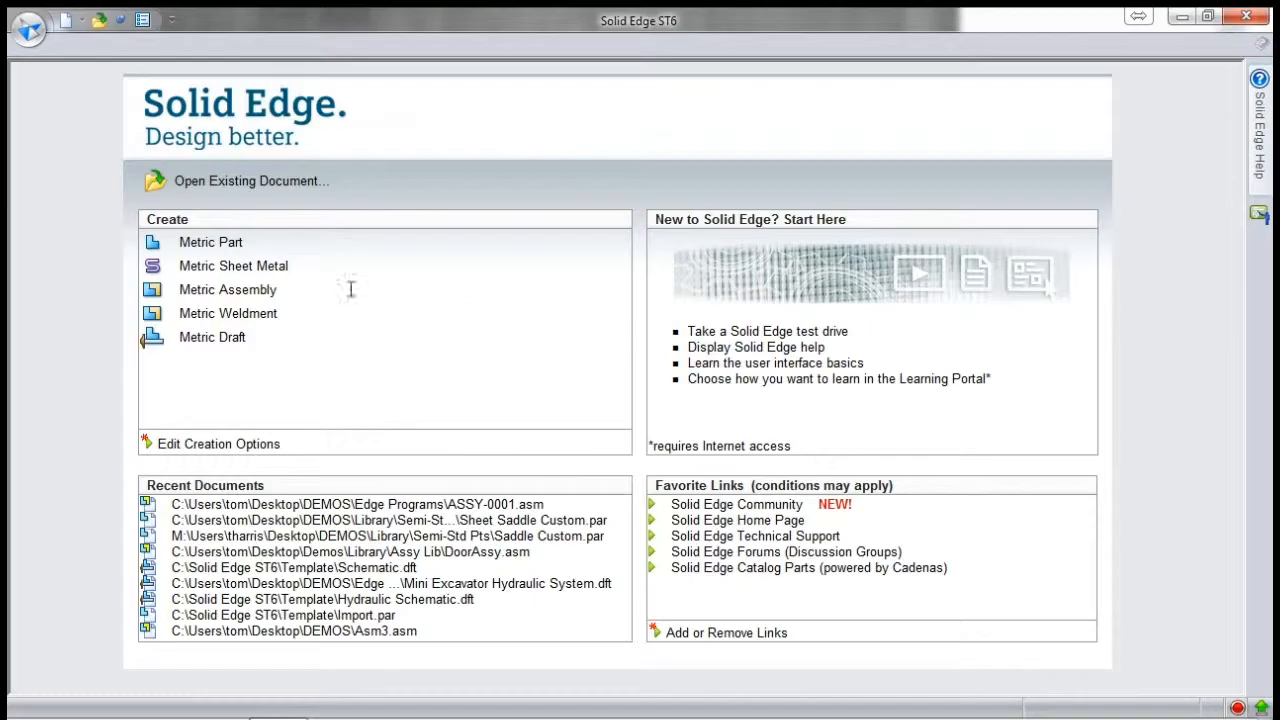
click(207, 249)
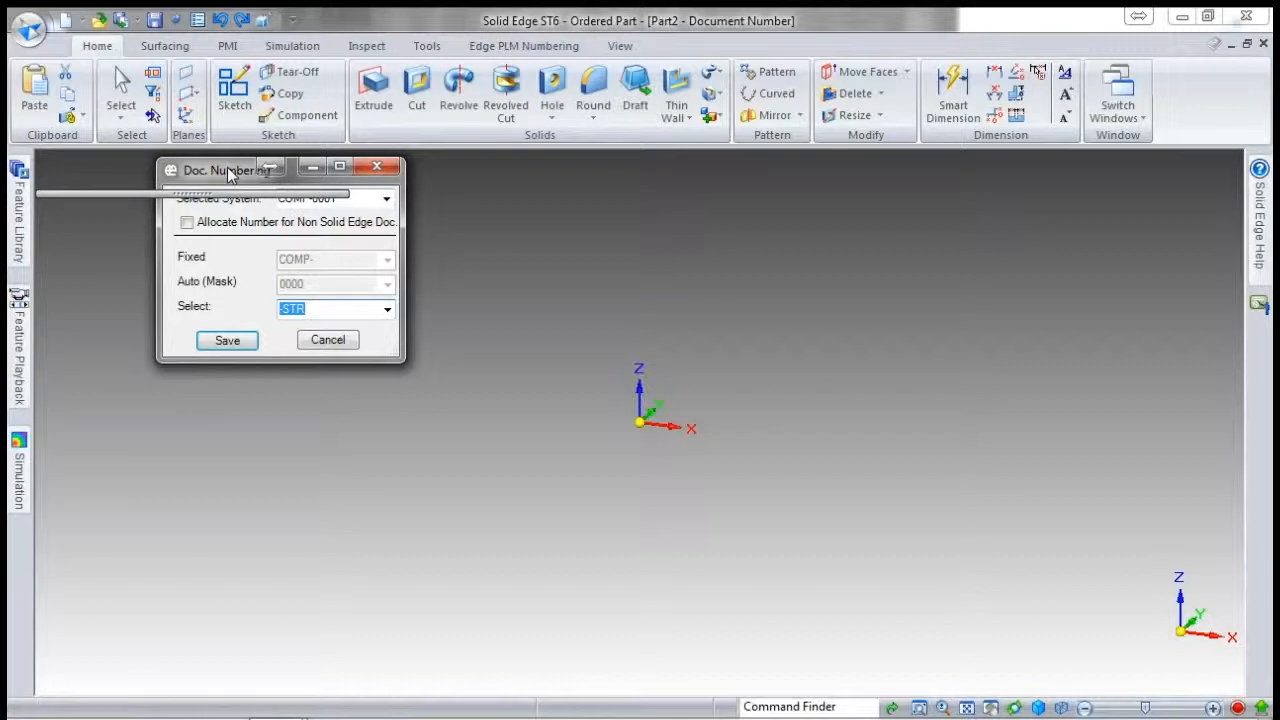
Allocate the new part a number under COMP-0001 with the -STR suffix and save it in the Apr14 folder under the proposed name.
drag(228, 172, 341, 275)
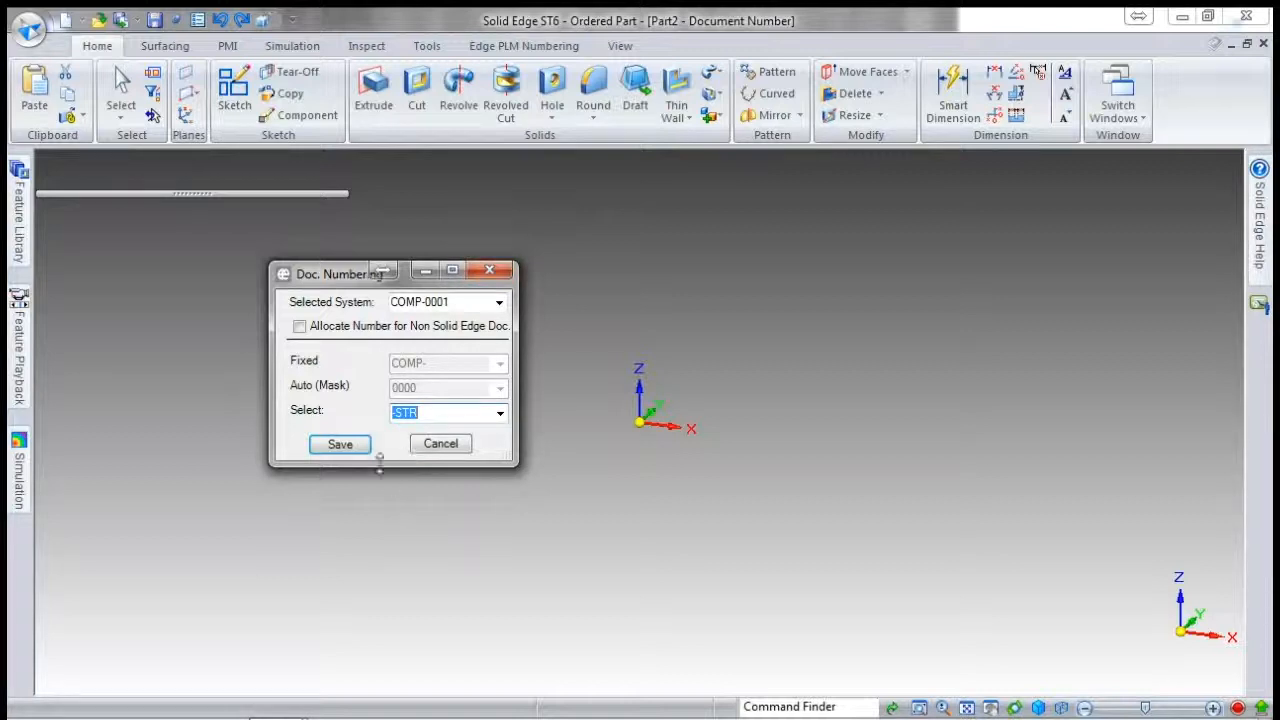
click(499, 413)
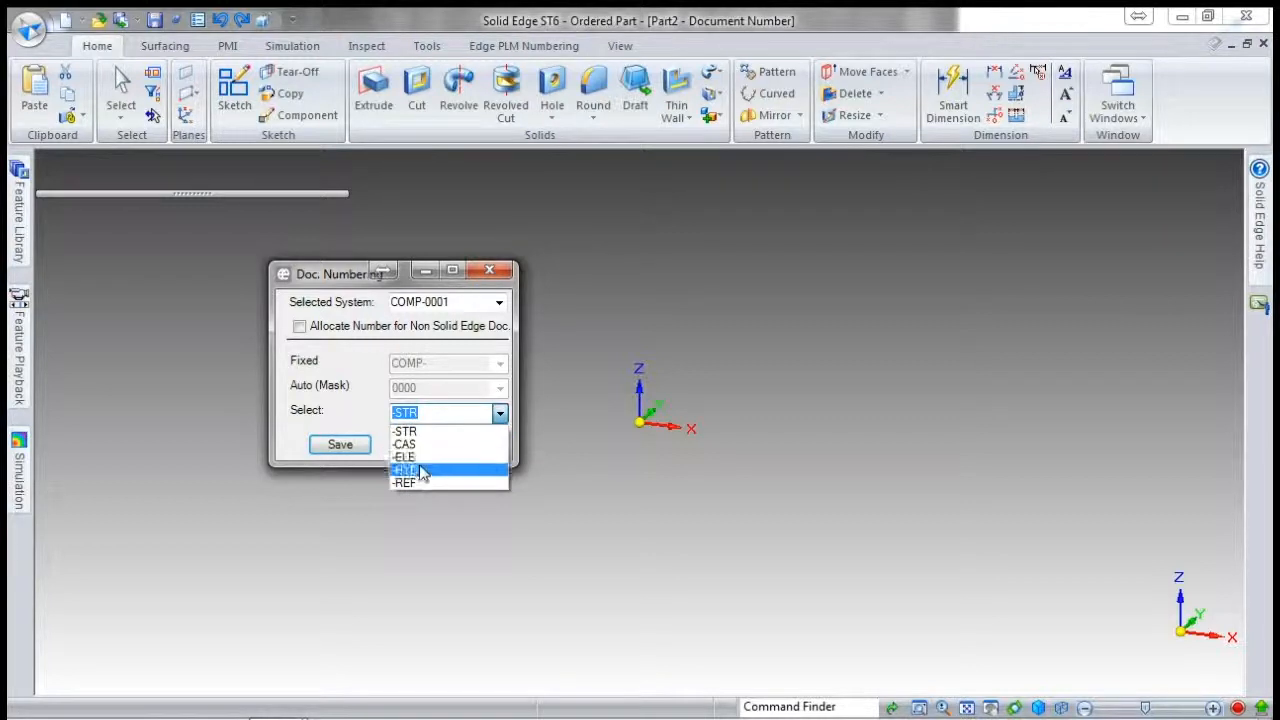
click(378, 415)
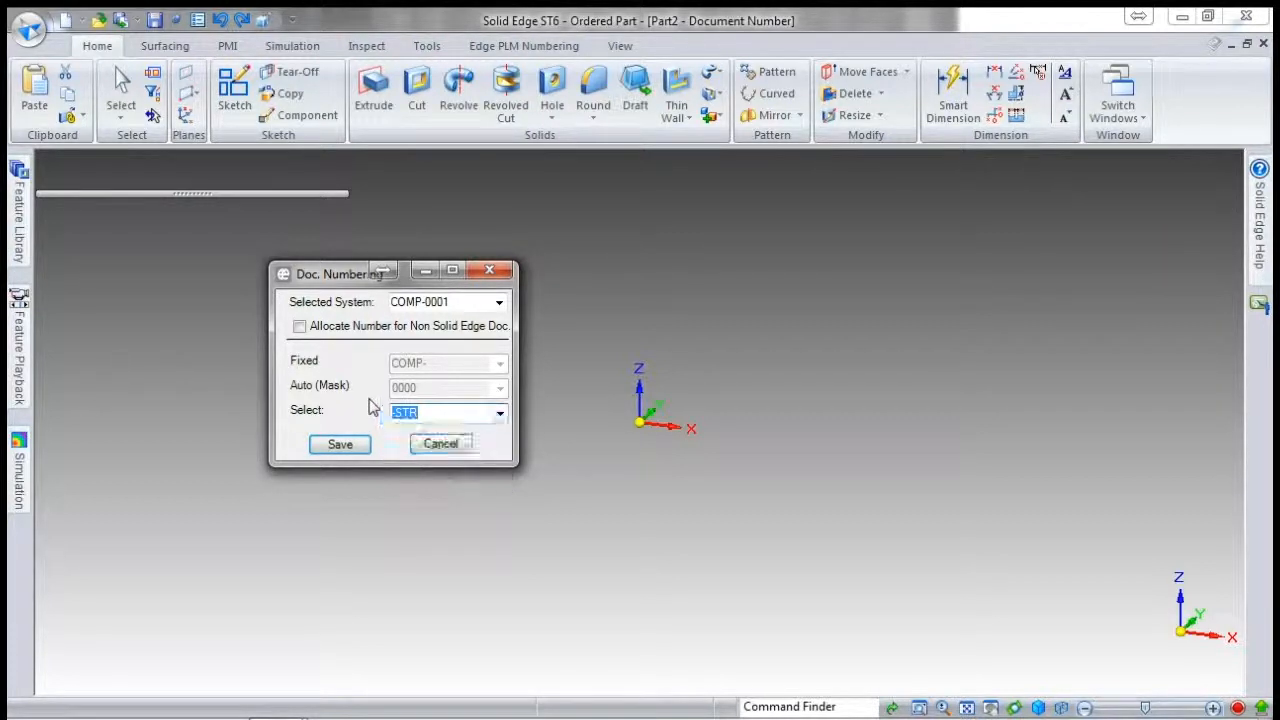
click(340, 445)
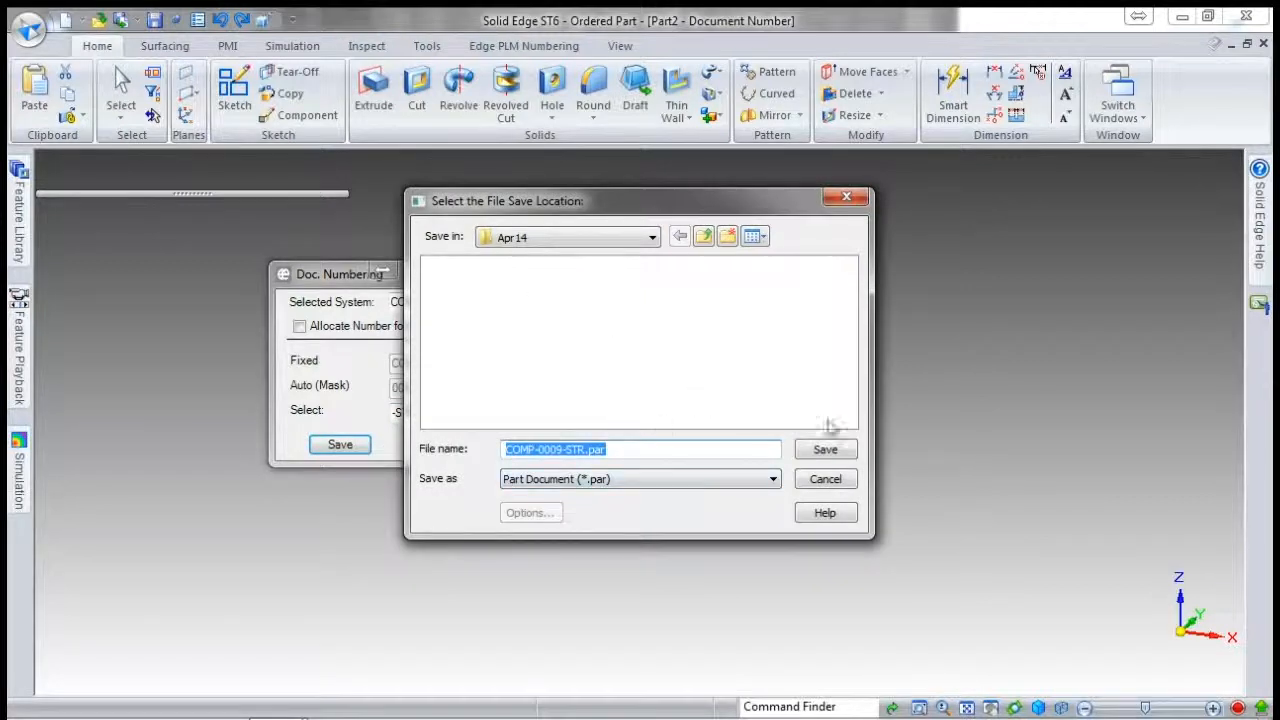
click(826, 450)
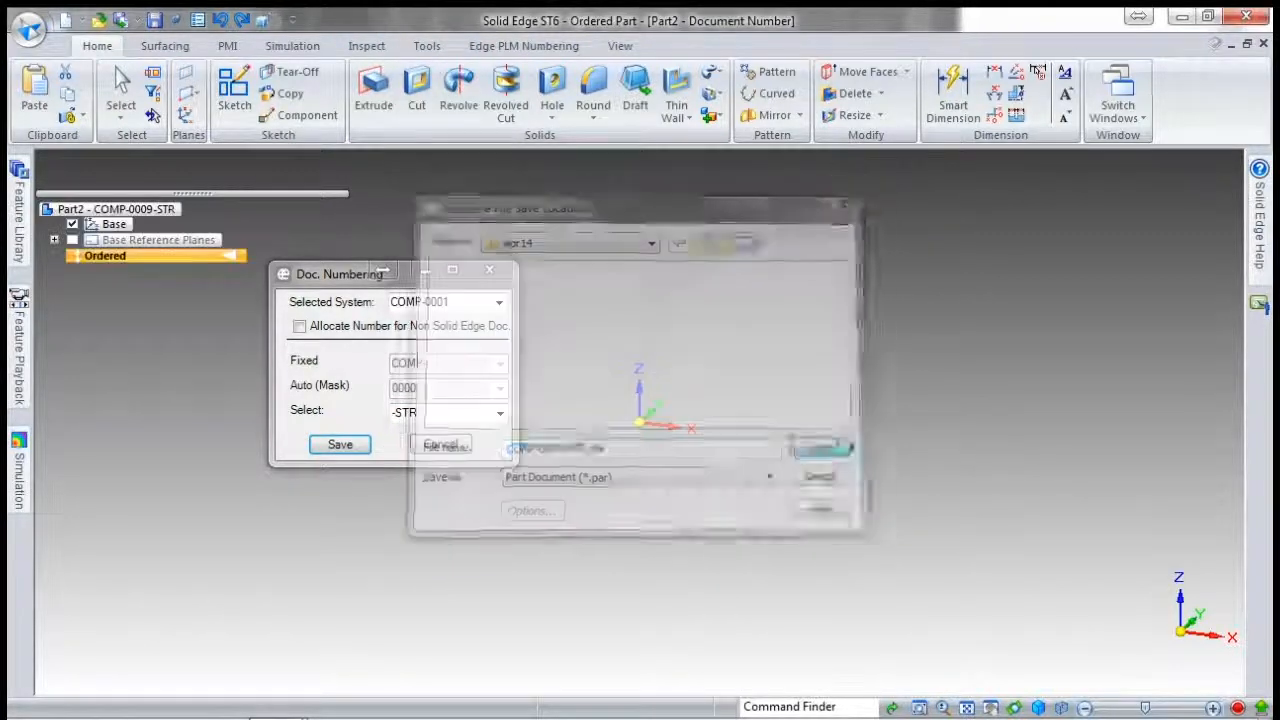